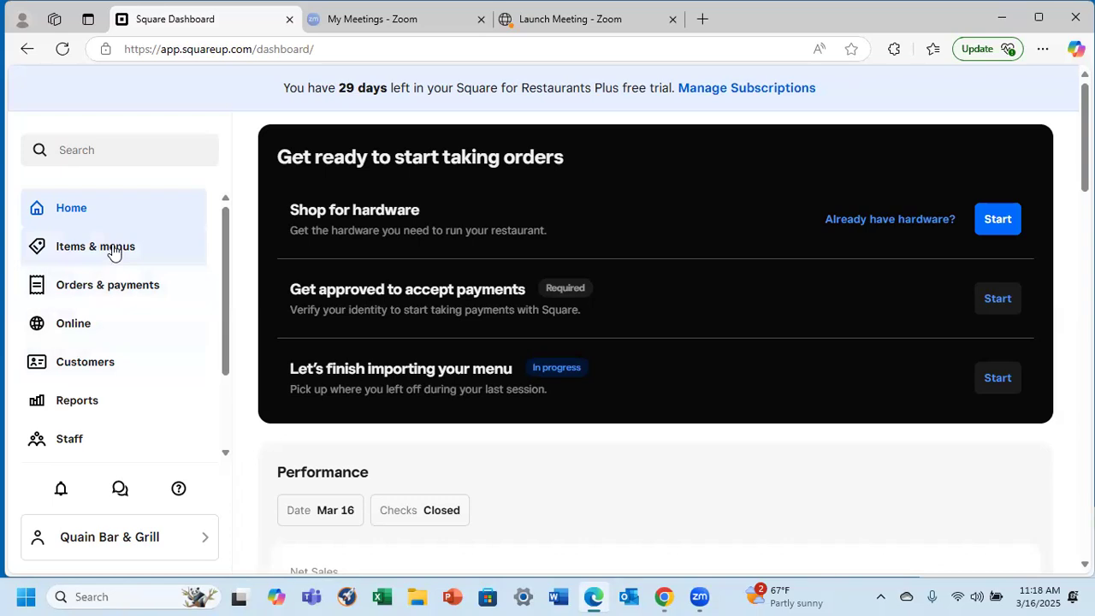
Start a new menu in the Menus area, choosing to build it manually
{"action": "left_click", "coordinate": [113, 249]}
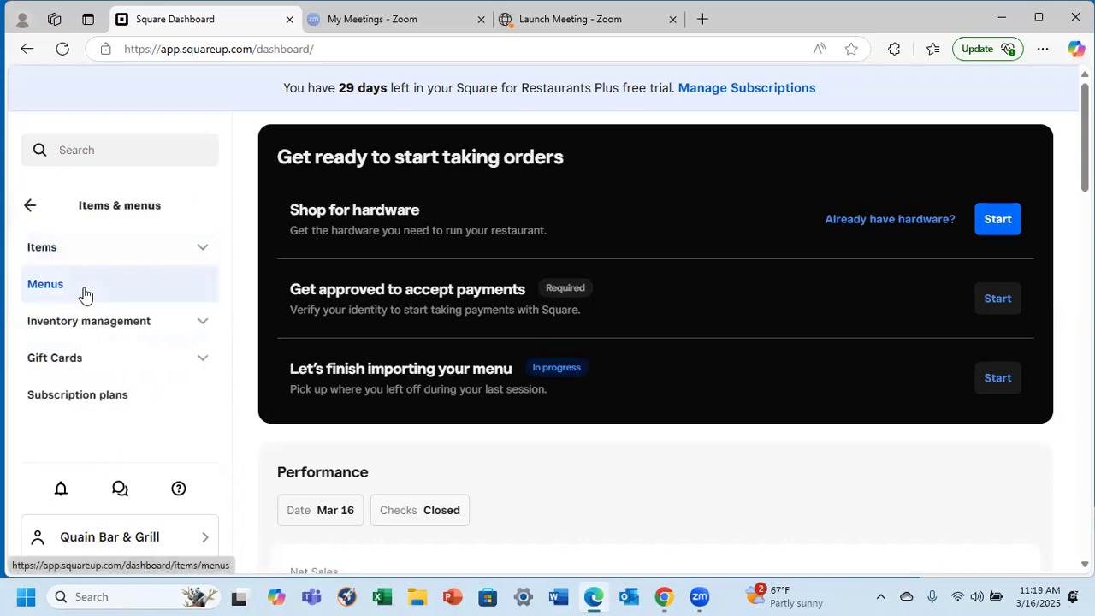
{"action": "left_click", "coordinate": [84, 294]}
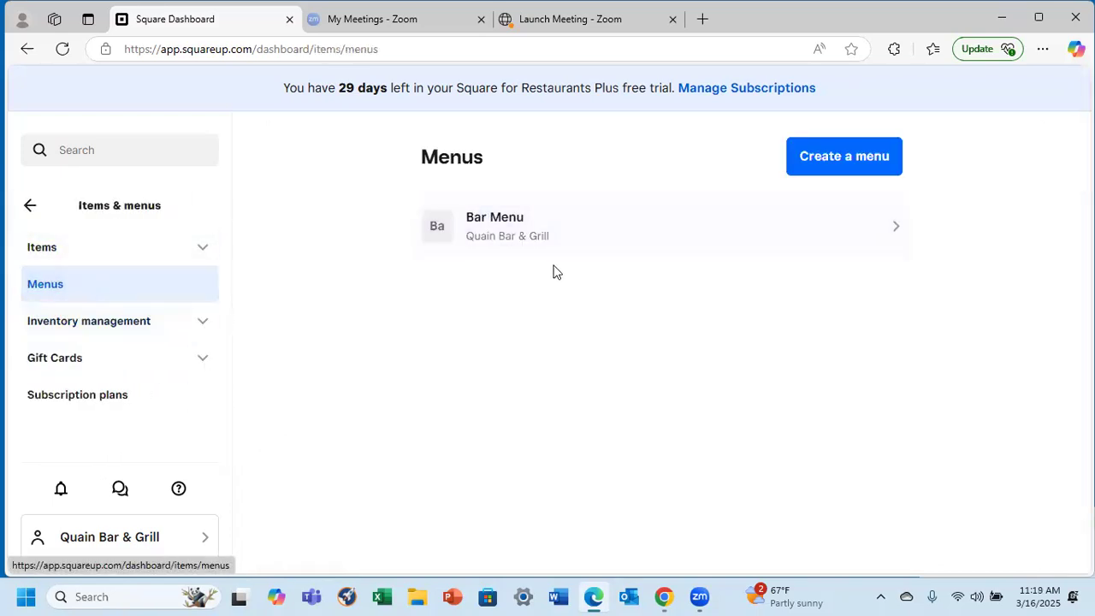
{"action": "left_click", "coordinate": [847, 164]}
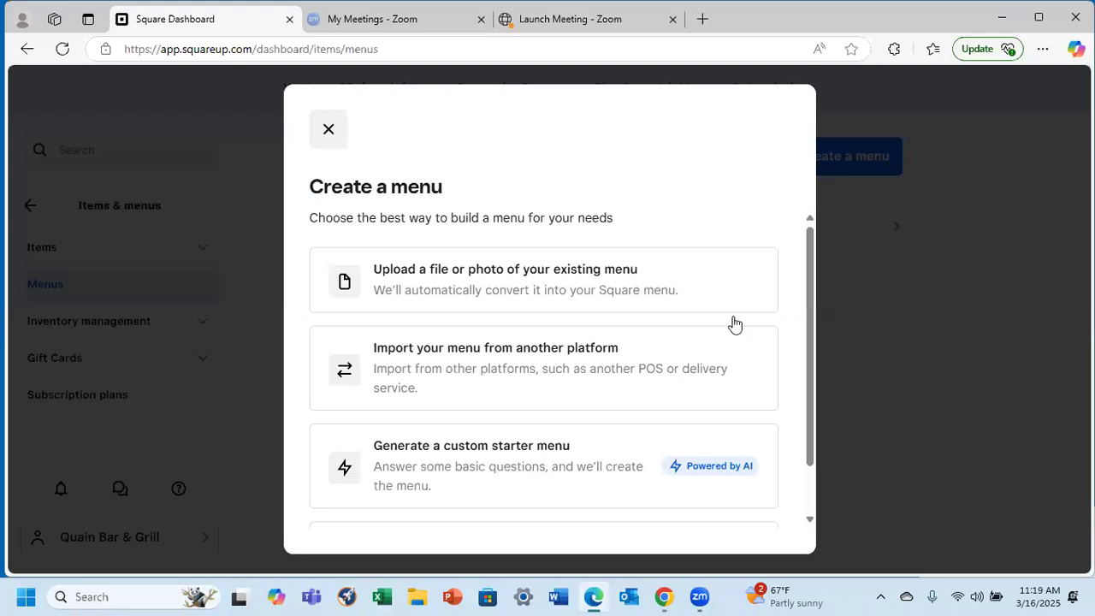
{"action": "scroll", "coordinate": [733, 323], "scroll_direction": "down", "scroll_amount": 1}
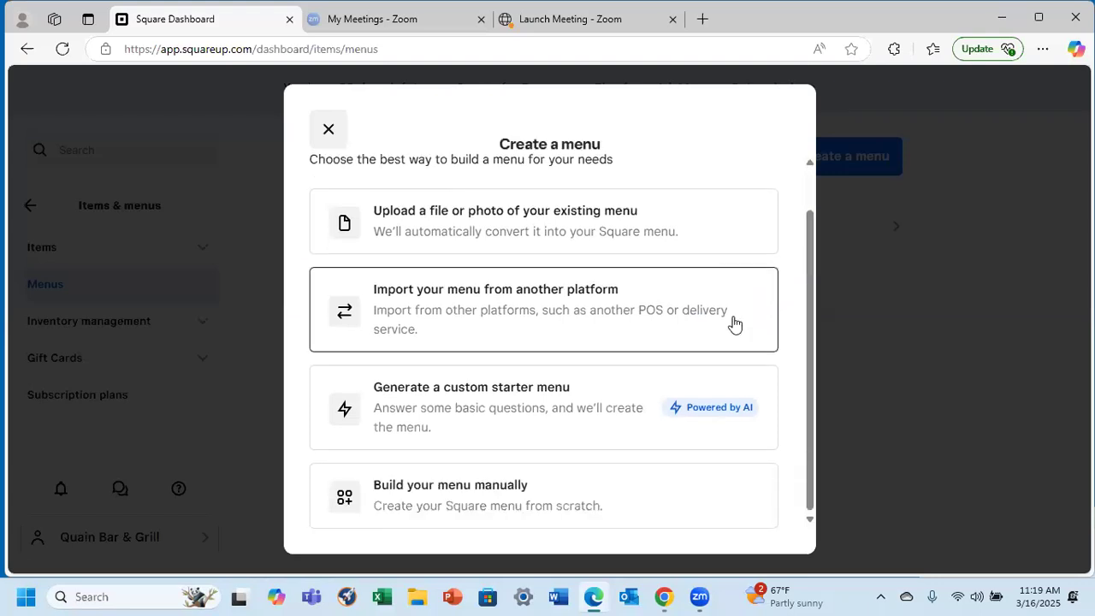
{"action": "left_click", "coordinate": [511, 506]}
Name the menu Dinner Menu and accept the default location availability
{"action": "left_click", "coordinate": [370, 289]}
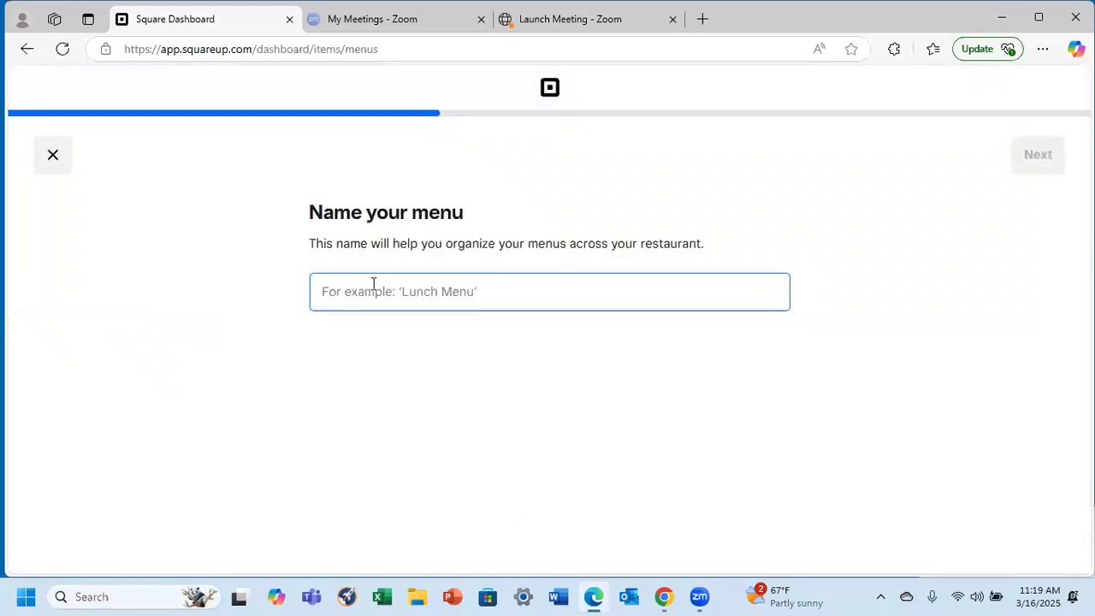
{"action": "type", "text": "D"}
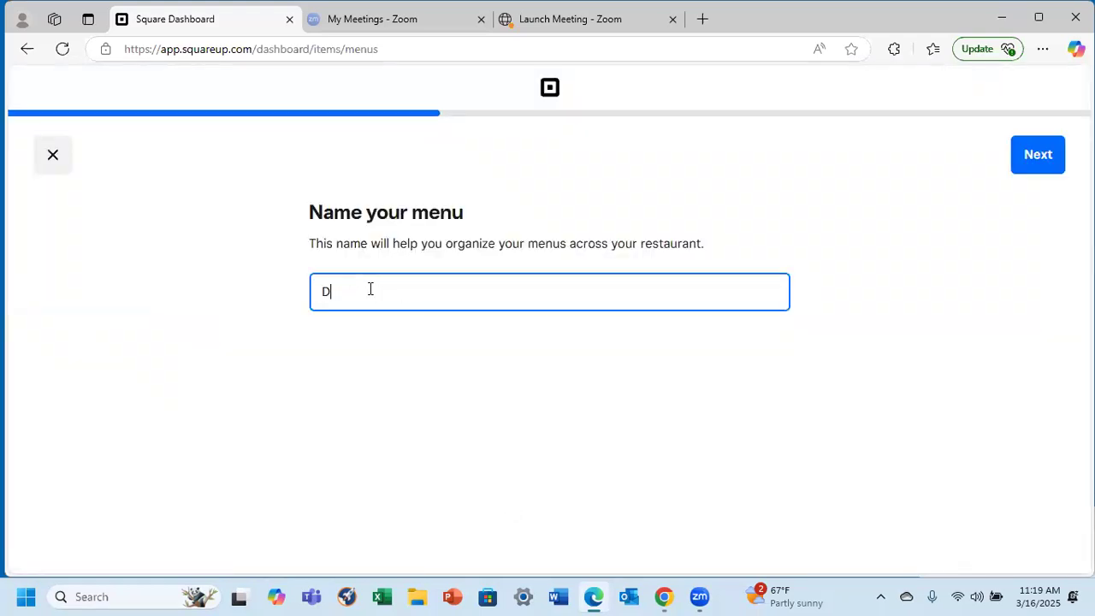
{"action": "type", "text": "inner Menu"}
{"action": "left_click", "coordinate": [1041, 161]}
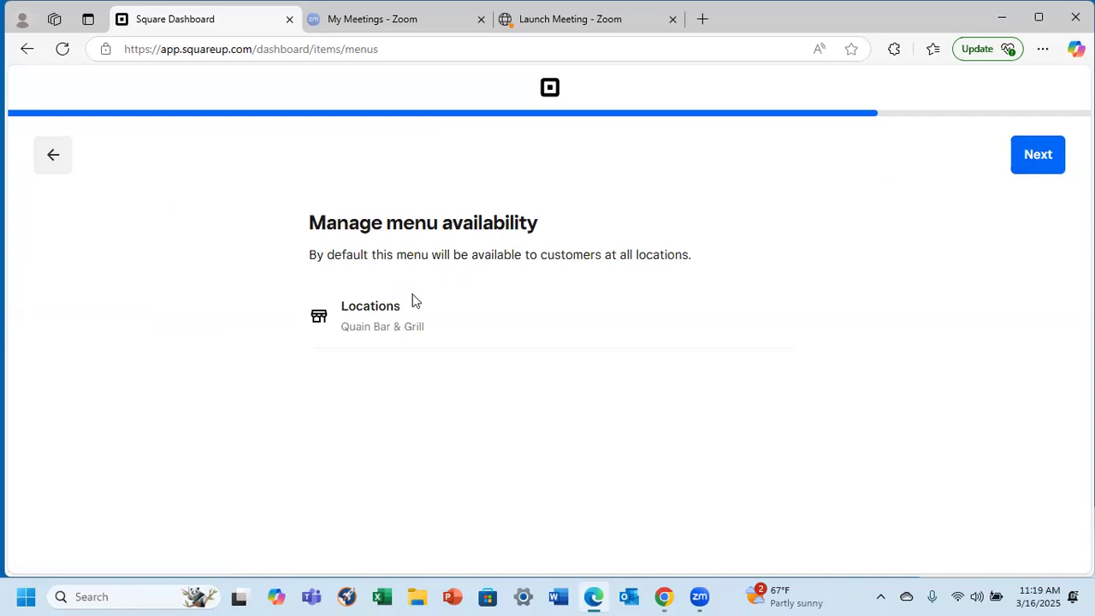
{"action": "left_click", "coordinate": [1039, 162]}
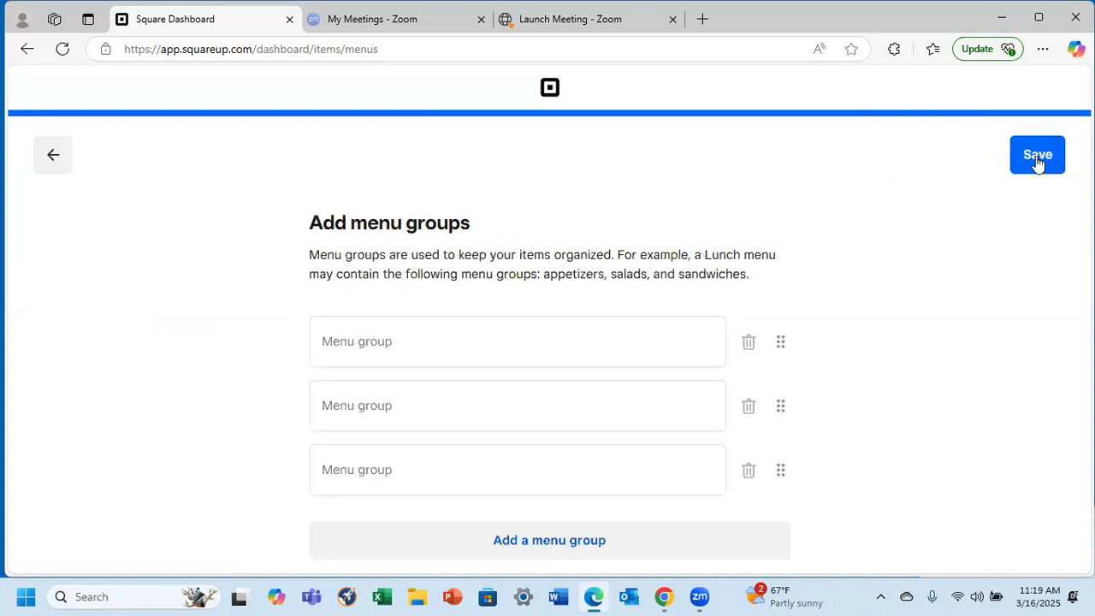
Name the three menu groups Appetizers, Salads and Entrees
{"action": "left_click", "coordinate": [420, 341]}
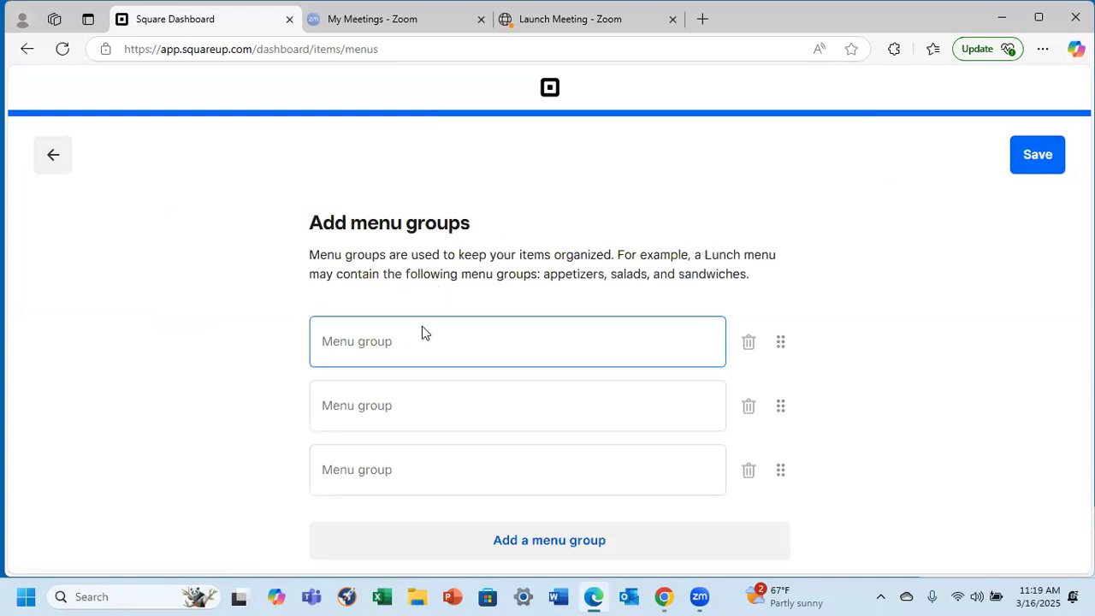
{"action": "left_click", "coordinate": [414, 256]}
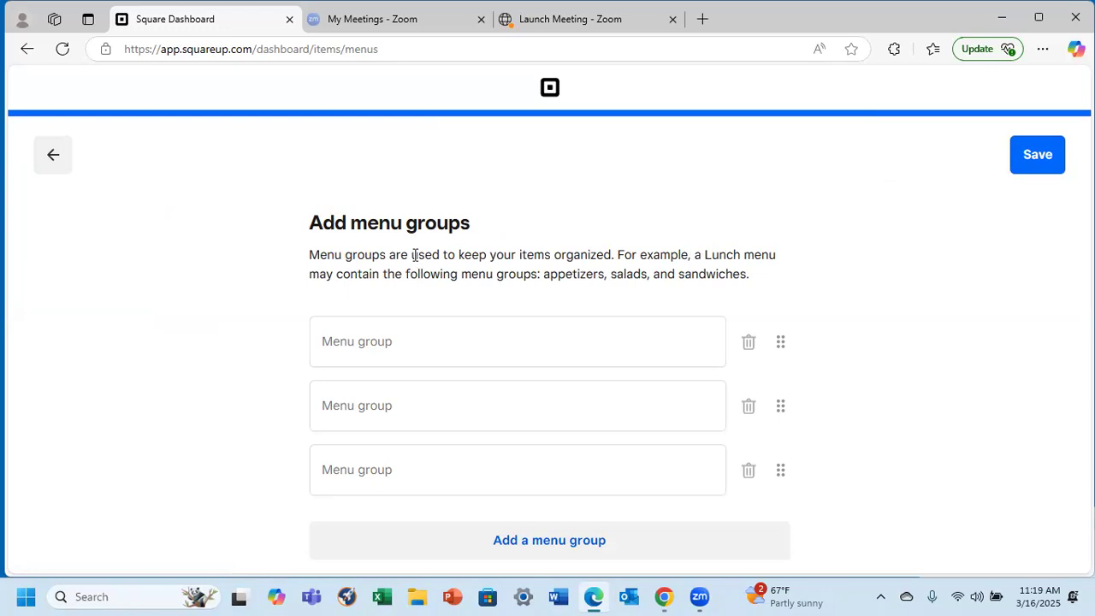
{"action": "left_click", "coordinate": [359, 335]}
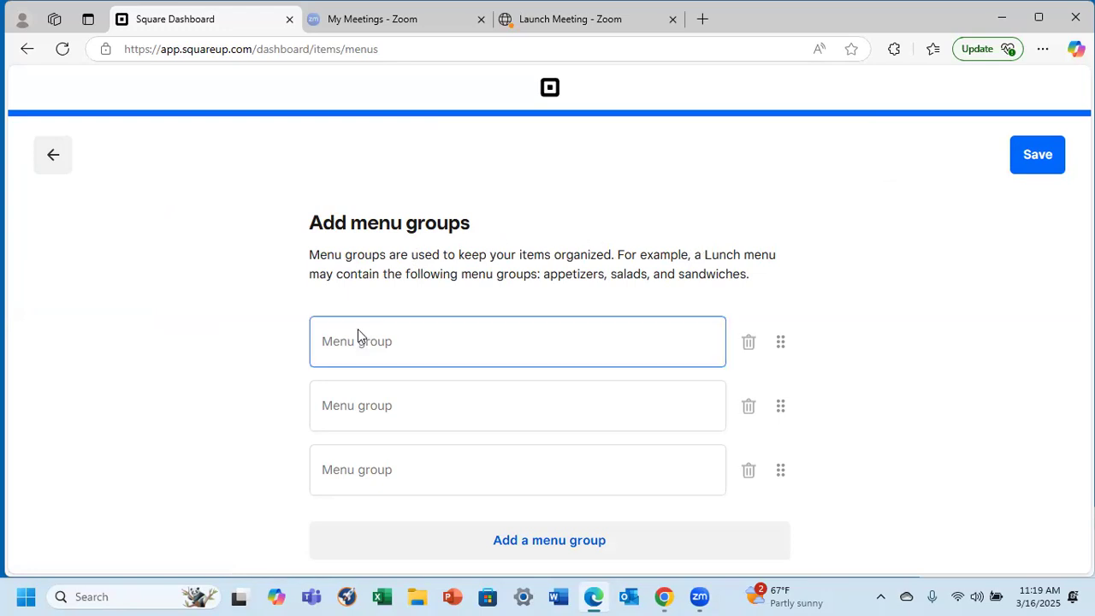
{"action": "left_click", "coordinate": [368, 344]}
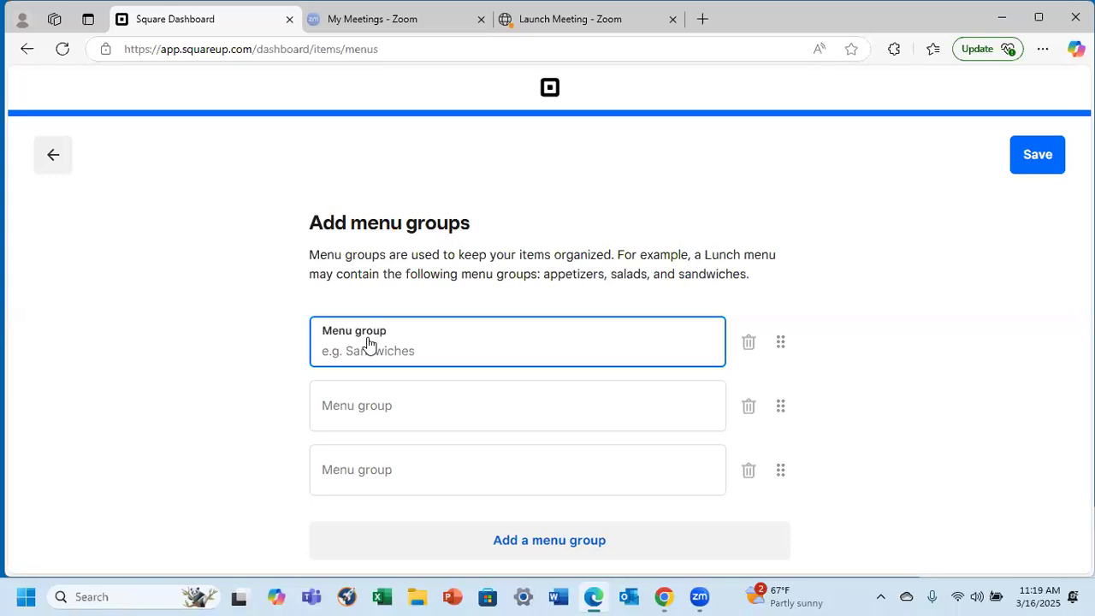
{"action": "type", "text": "Appetizers"}
{"action": "left_click", "coordinate": [360, 412]}
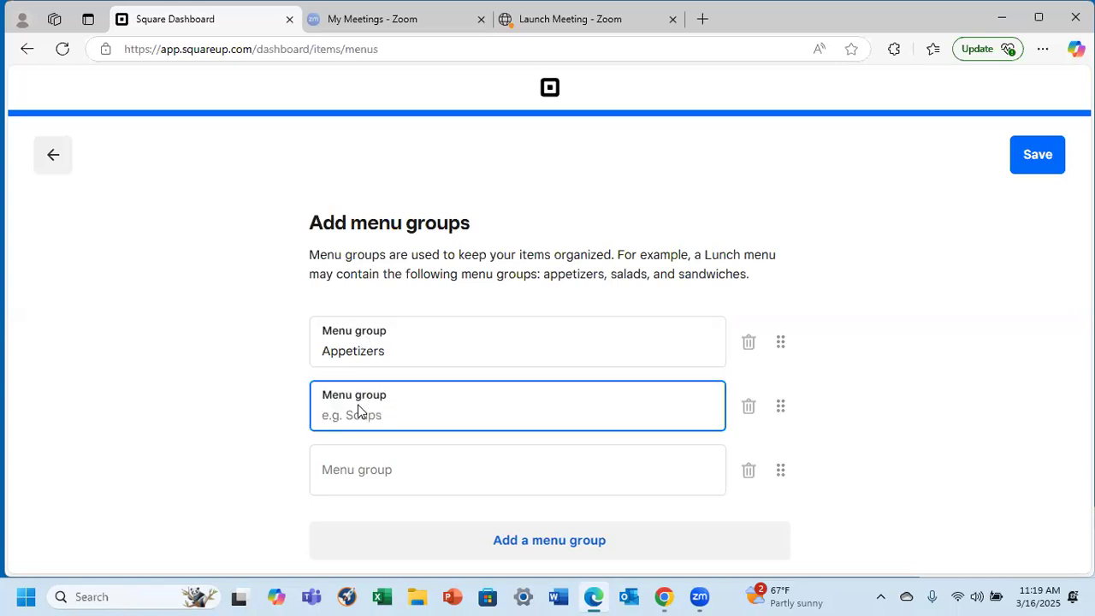
{"action": "type", "text": "Salads"}
{"action": "left_click", "coordinate": [344, 472]}
{"action": "type", "text": "Entrees"}
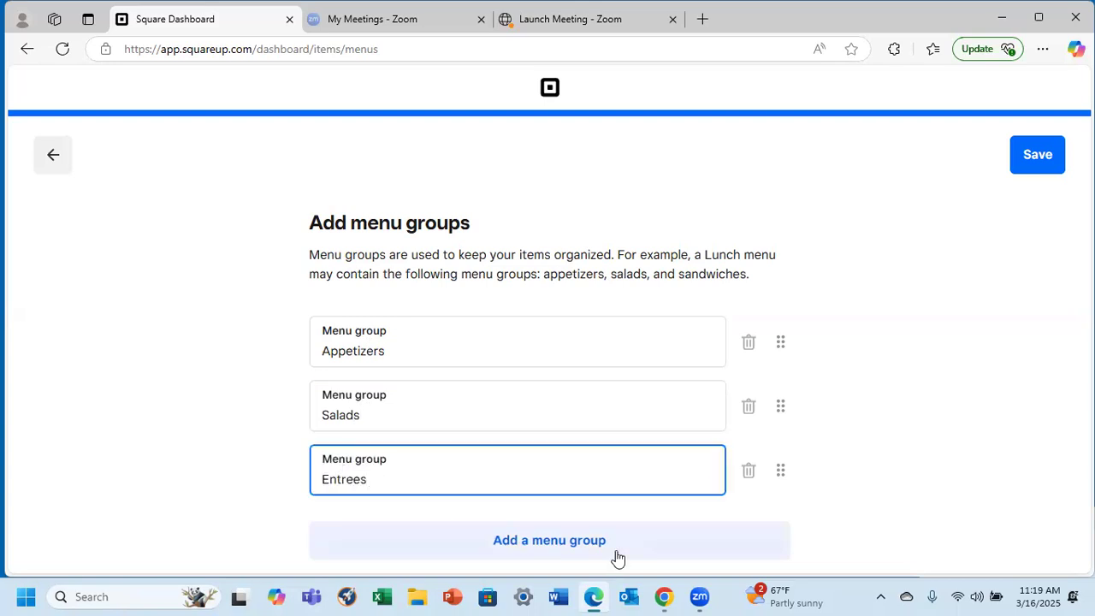
Add a fourth menu group named Desserts and save the menu
{"action": "left_click", "coordinate": [563, 541]}
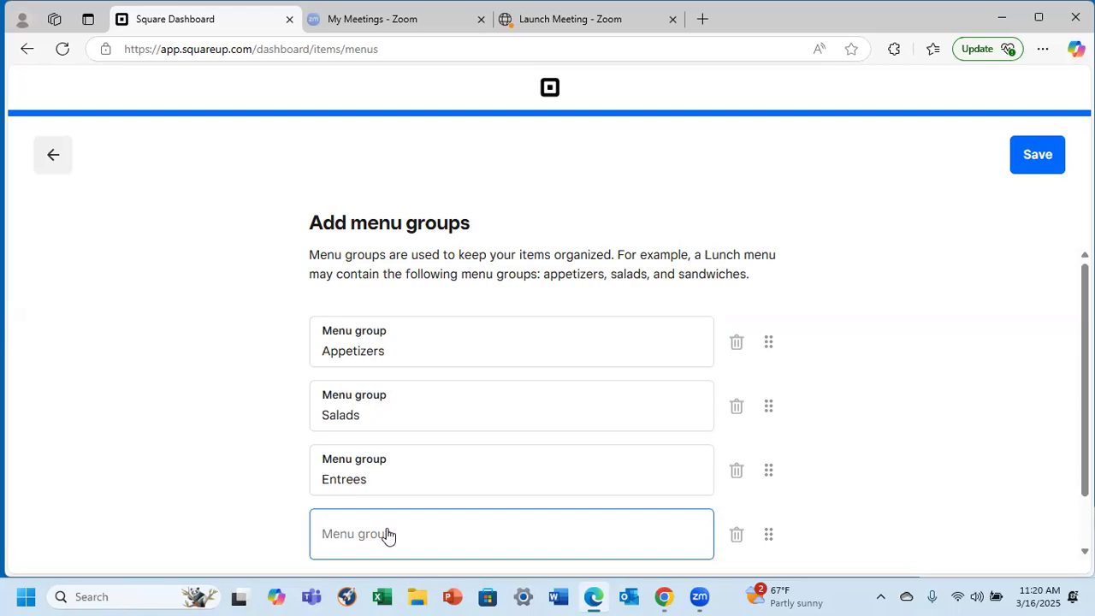
{"action": "left_click", "coordinate": [386, 534]}
{"action": "type", "text": "Desserts"}
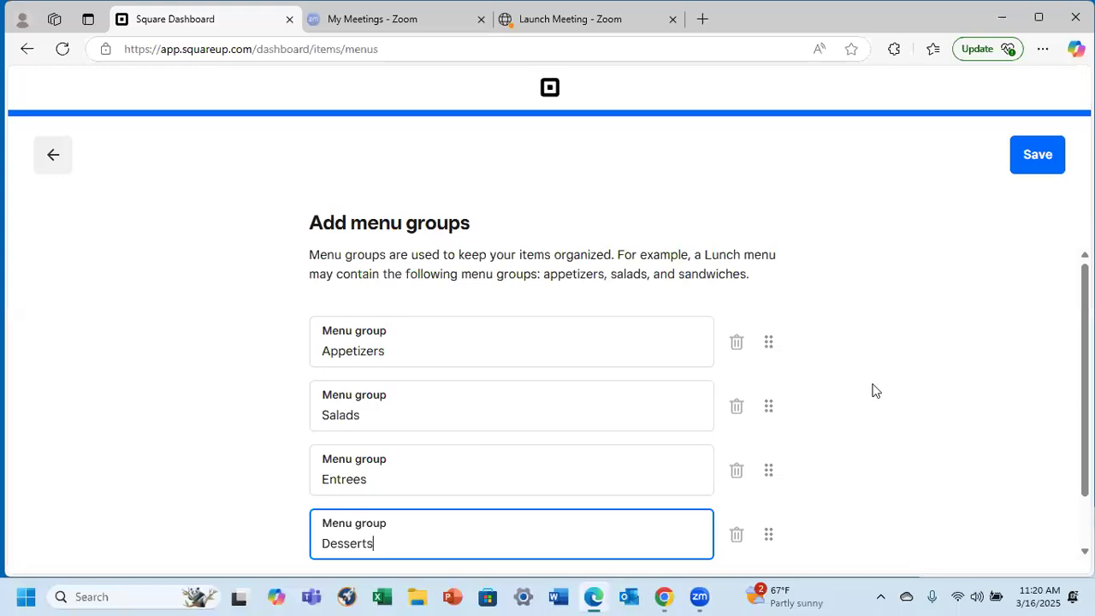
{"action": "scroll", "coordinate": [874, 390], "scroll_direction": "down", "scroll_amount": 1}
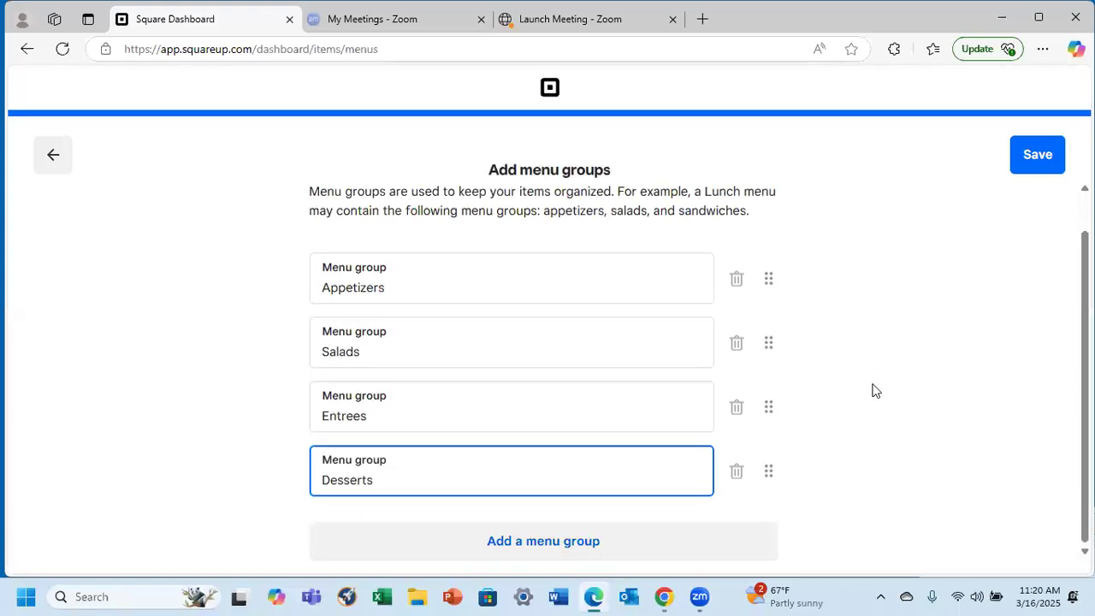
{"action": "left_click", "coordinate": [1047, 156]}
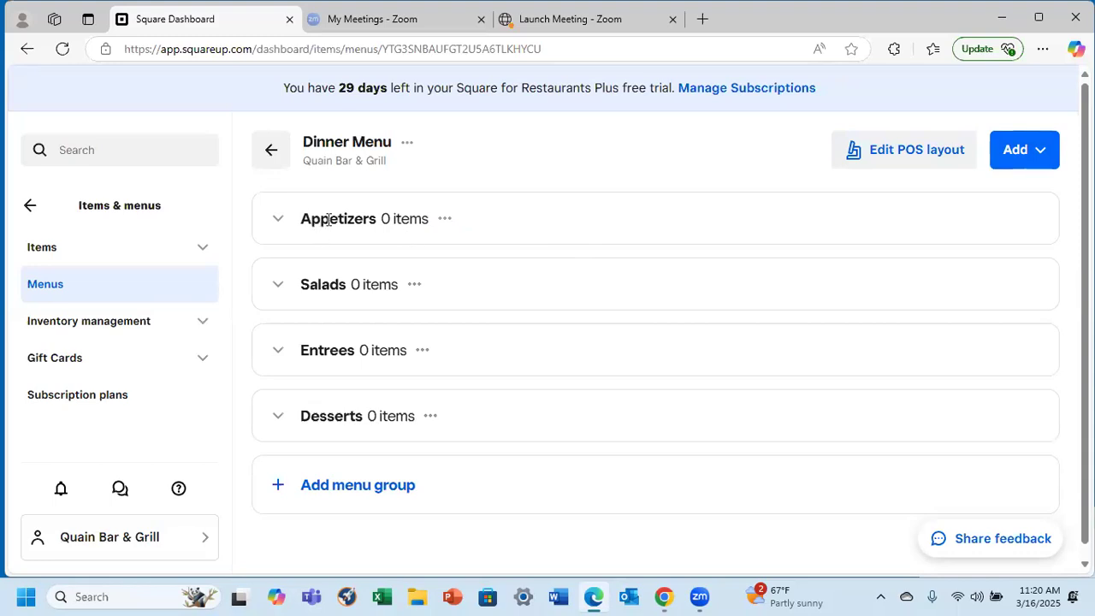
Expand the Appetizers group and start adding items to it individually by creating new ones
{"action": "left_click", "coordinate": [279, 220]}
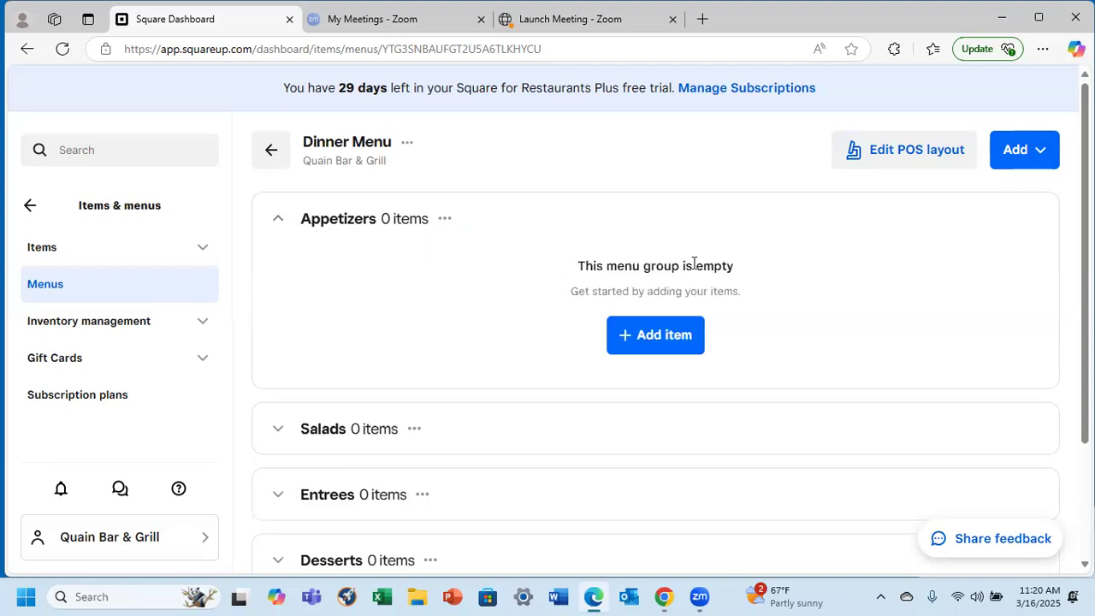
{"action": "left_click", "coordinate": [675, 336]}
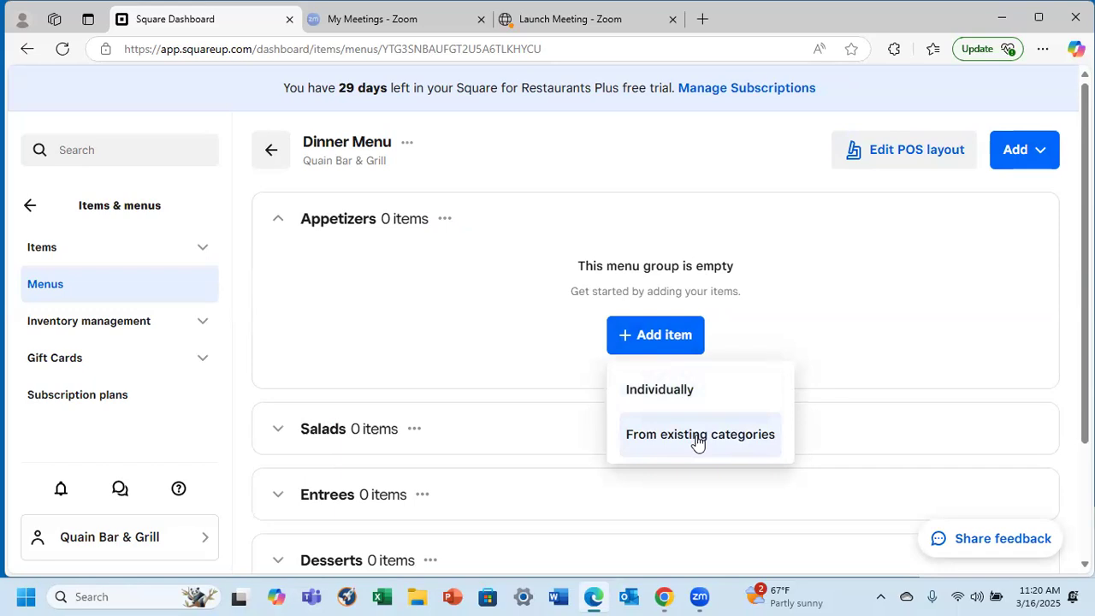
{"action": "left_click", "coordinate": [655, 336]}
{"action": "left_click", "coordinate": [655, 334]}
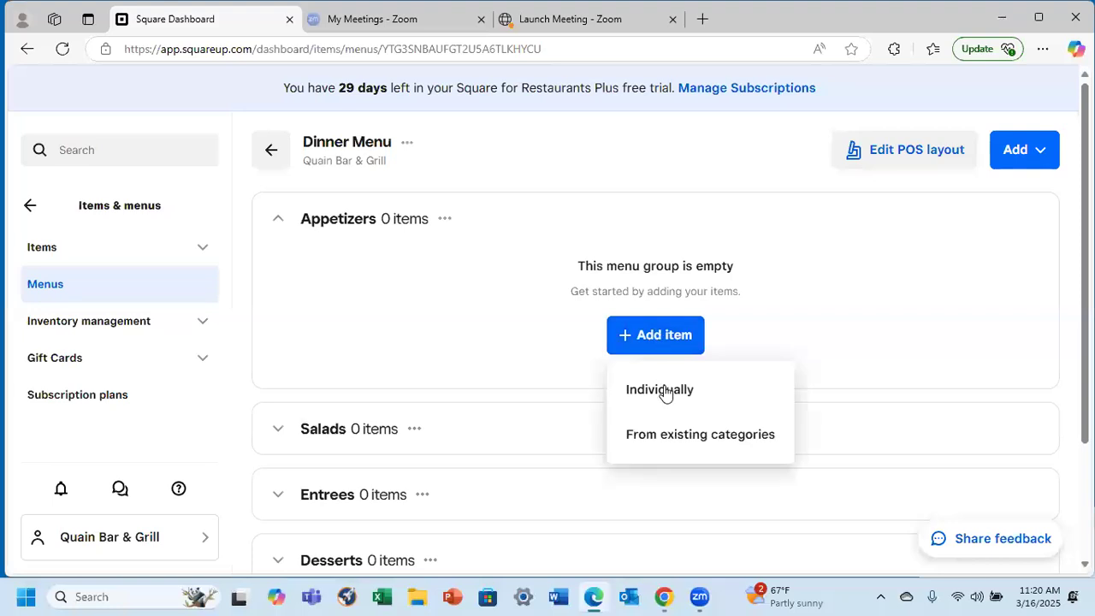
{"action": "left_click", "coordinate": [659, 389]}
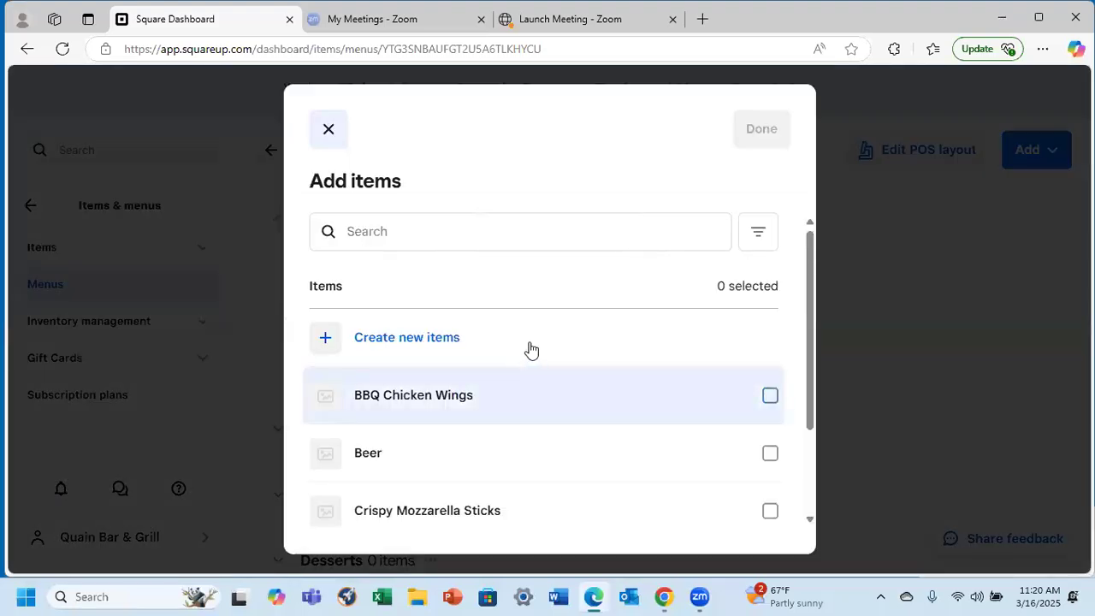
{"action": "scroll", "coordinate": [544, 396], "scroll_direction": "down", "scroll_amount": 1}
{"action": "scroll", "coordinate": [545, 400], "scroll_direction": "down", "scroll_amount": 1}
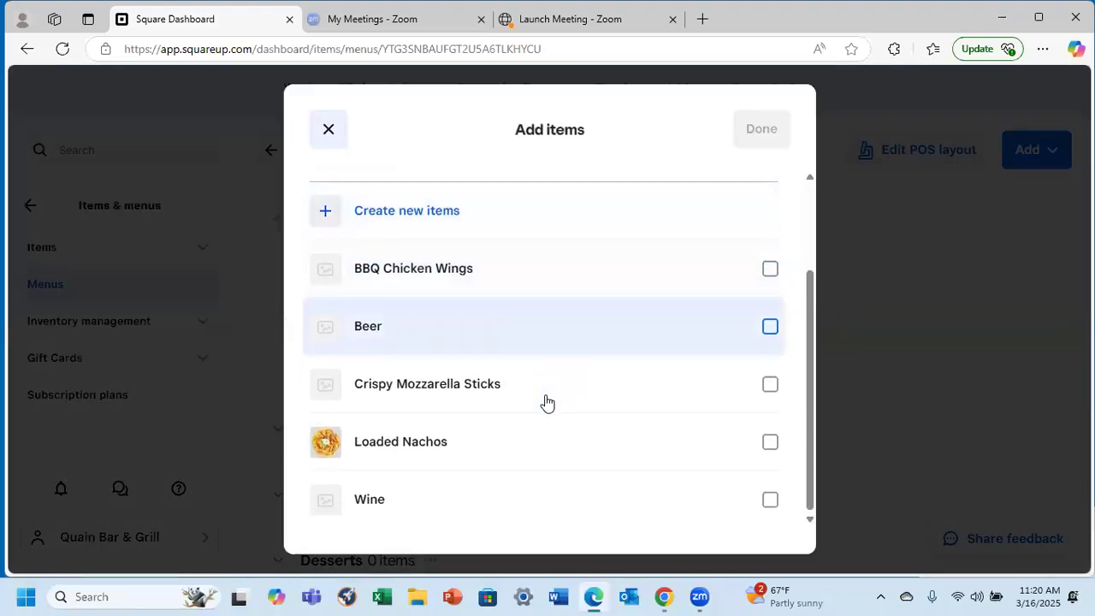
{"action": "scroll", "coordinate": [513, 402], "scroll_direction": "up", "scroll_amount": 2}
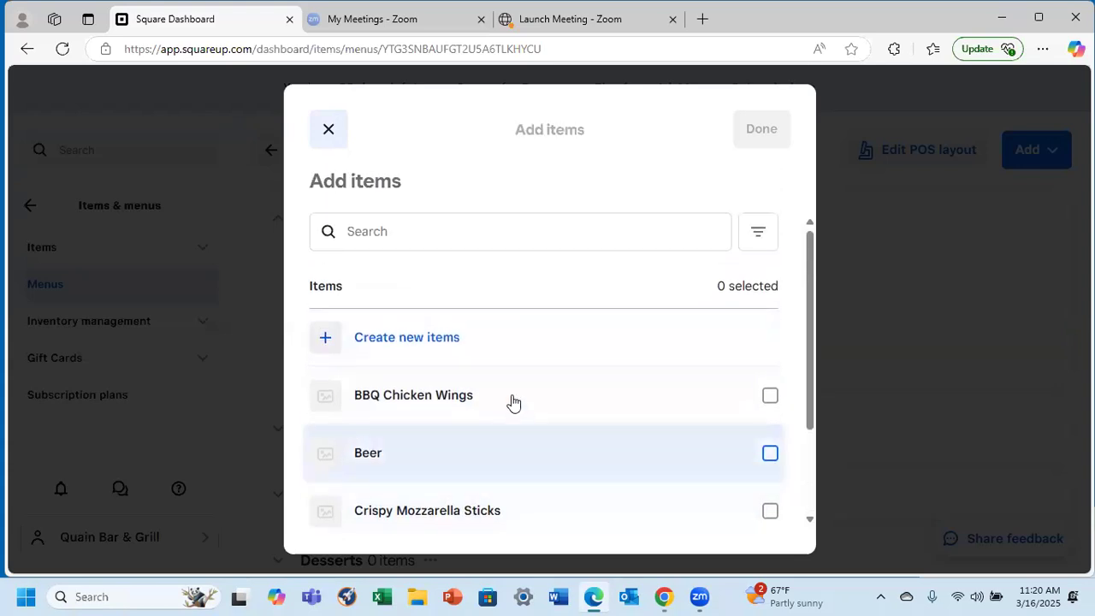
{"action": "left_click", "coordinate": [420, 342]}
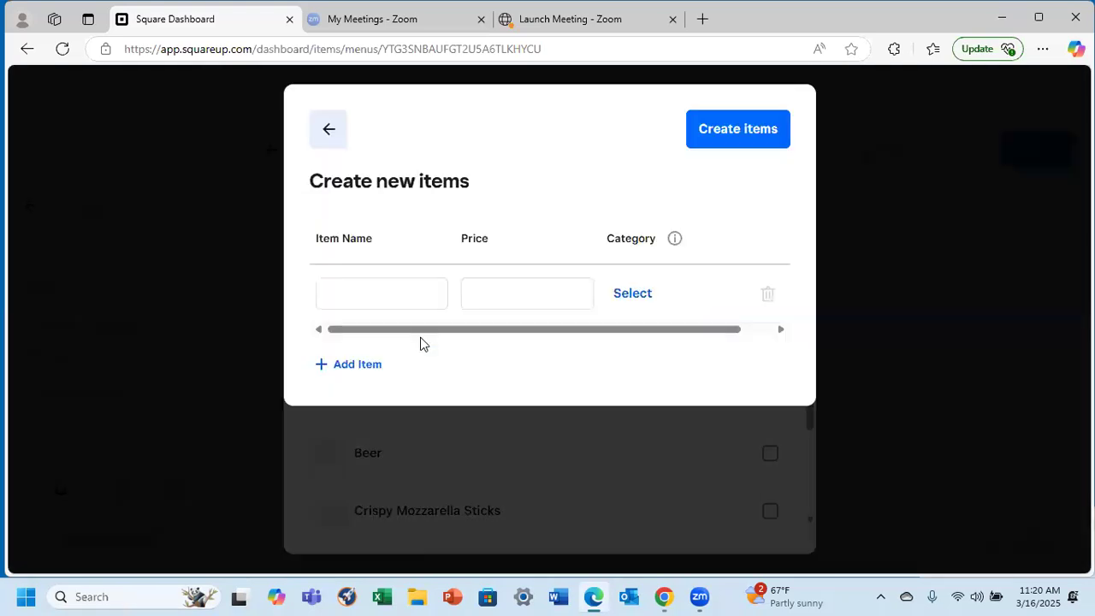
Enter the first new item as Fried Calamari with a price of 10.00
{"action": "left_click", "coordinate": [413, 284]}
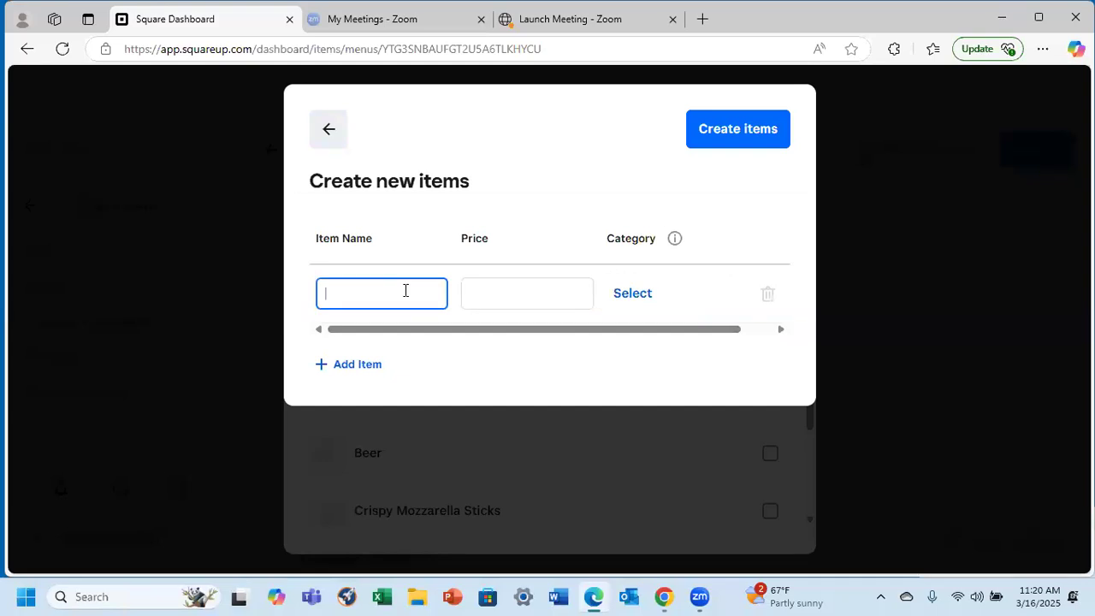
{"action": "type", "text": "o"}
{"action": "key", "text": "BackSpace"}
{"action": "type", "text": "q"}
{"action": "key", "text": "BackSpace"}
{"action": "type", "text": "\\"}
{"action": "key", "text": "BackSpace"}
{"action": "type", "text": "Fried Calamari"}
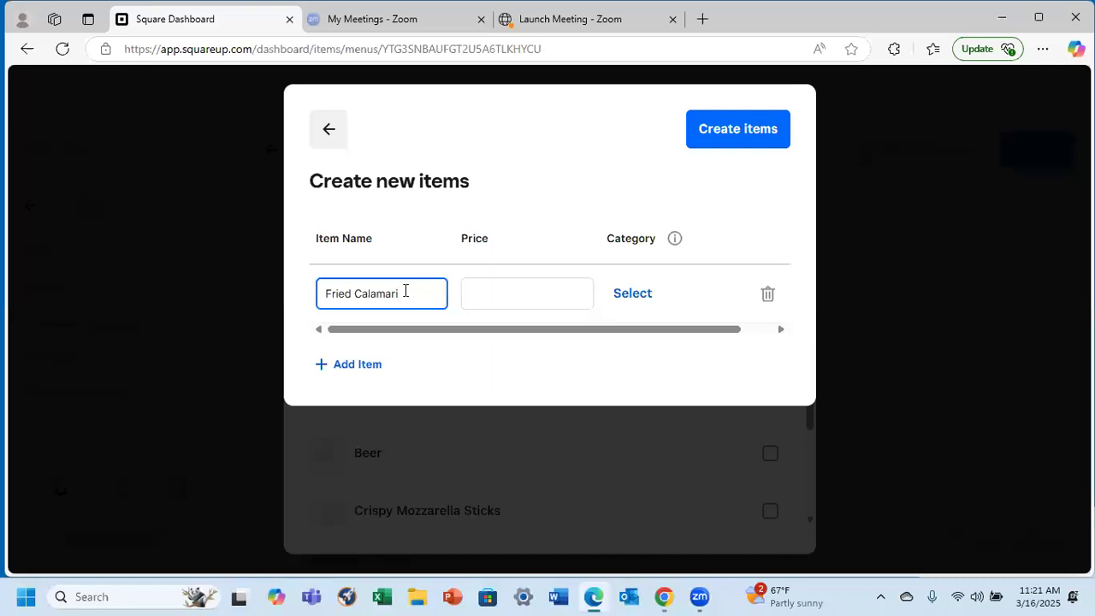
{"action": "left_click", "coordinate": [478, 295]}
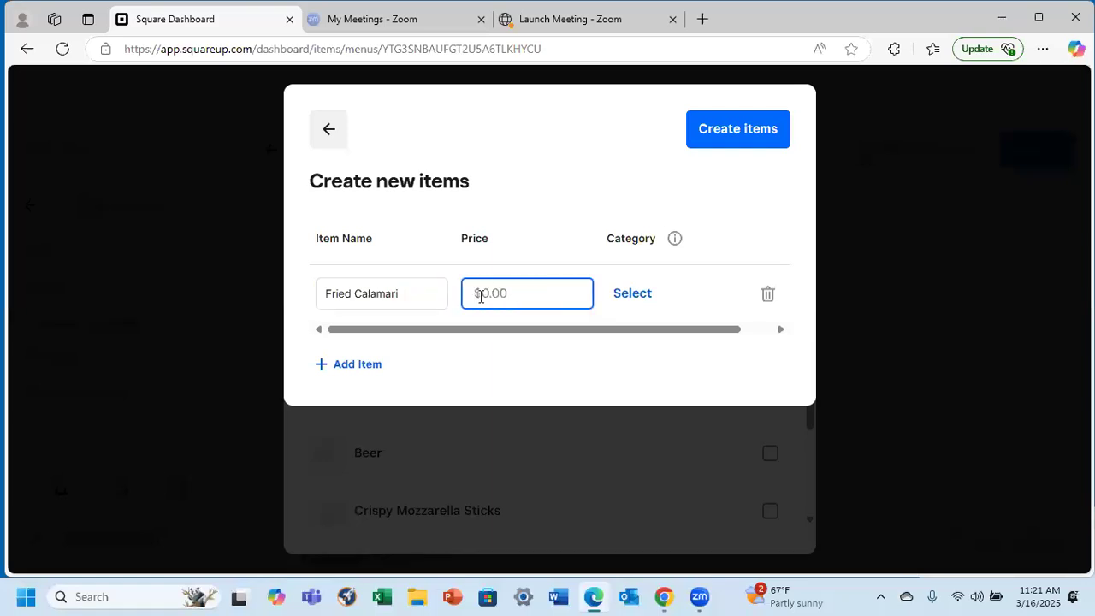
{"action": "type", "text": "10.00"}
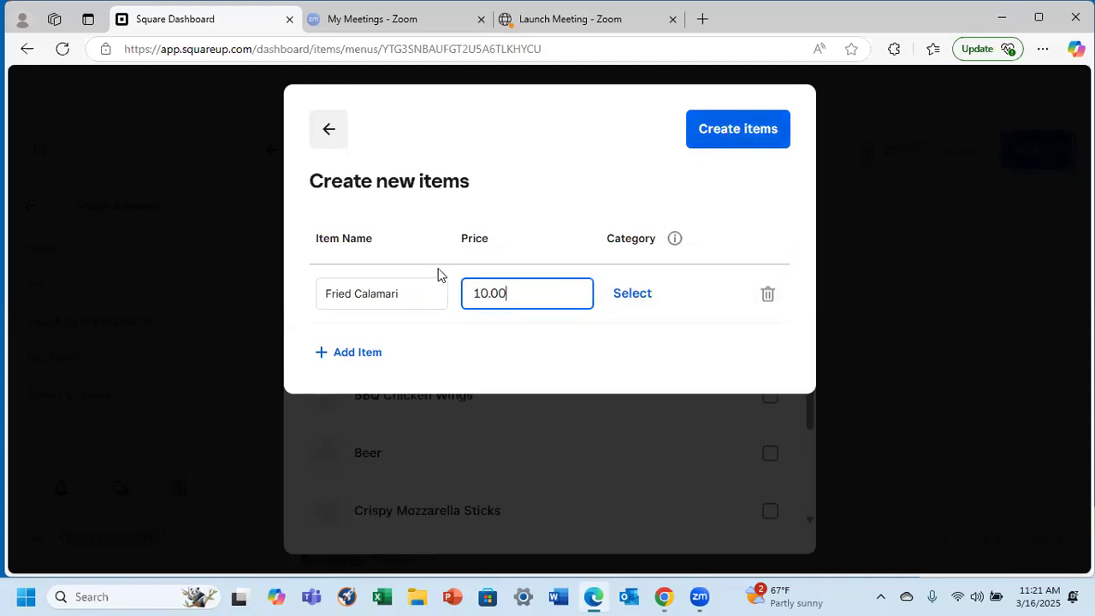
Add a second item, Hummus with Grilled Pita, priced at 12.00, and create both items in the Appetizers group
{"action": "left_click", "coordinate": [339, 352]}
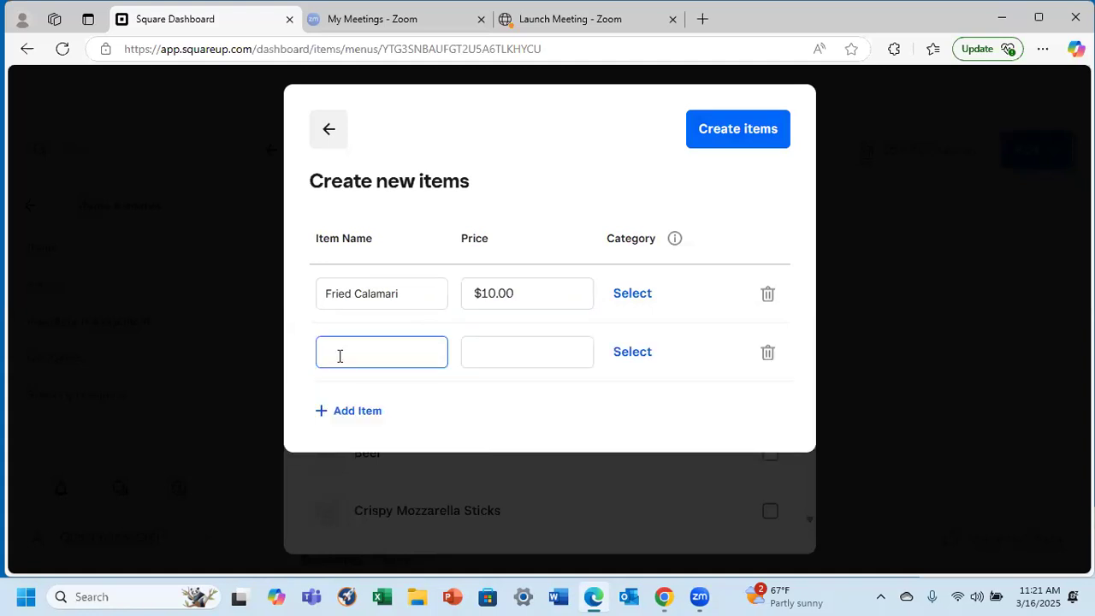
{"action": "key", "text": "Tab"}
{"action": "left_click", "coordinate": [339, 356]}
{"action": "type", "text": "H"}
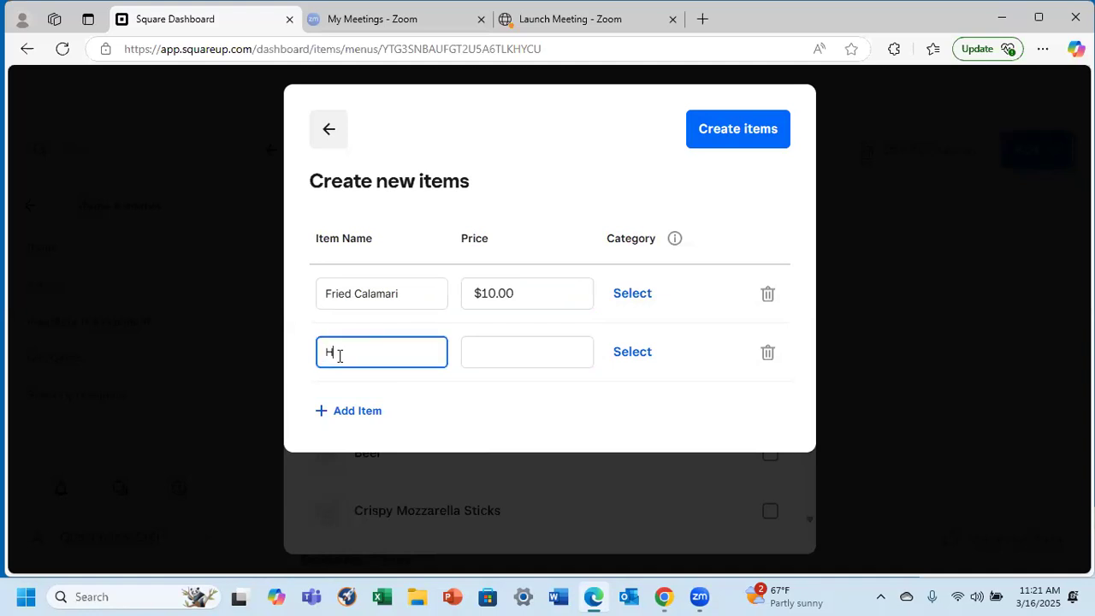
{"action": "type", "text": "ummas w"}
{"action": "key", "text": "BackSpace"}
{"action": "key", "text": "BackSpace"}
{"action": "key", "text": "BackSpace"}
{"action": "key", "text": "BackSpace"}
{"action": "type", "text": "us with Grilled Pita"}
{"action": "left_click", "coordinate": [469, 355]}
{"action": "type", "text": "12.00"}
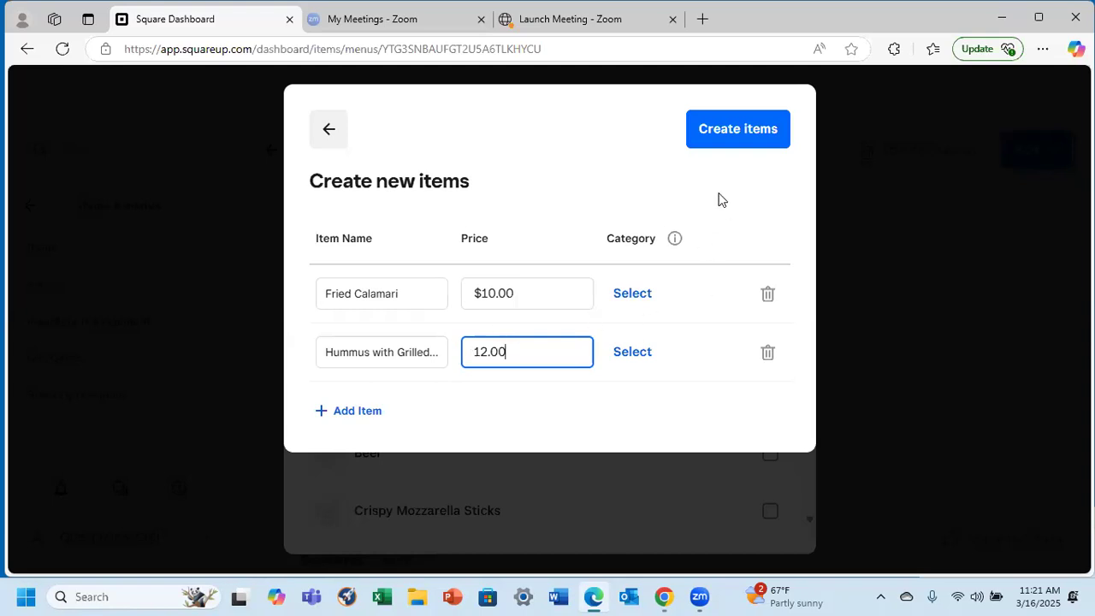
{"action": "left_click", "coordinate": [719, 130]}
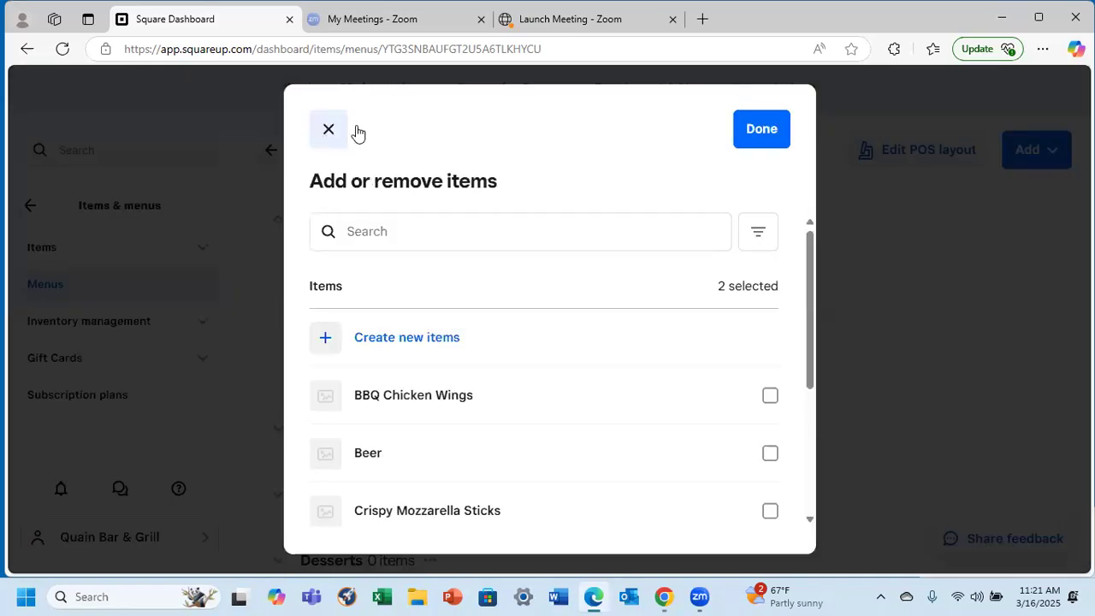
{"action": "left_click", "coordinate": [763, 131]}
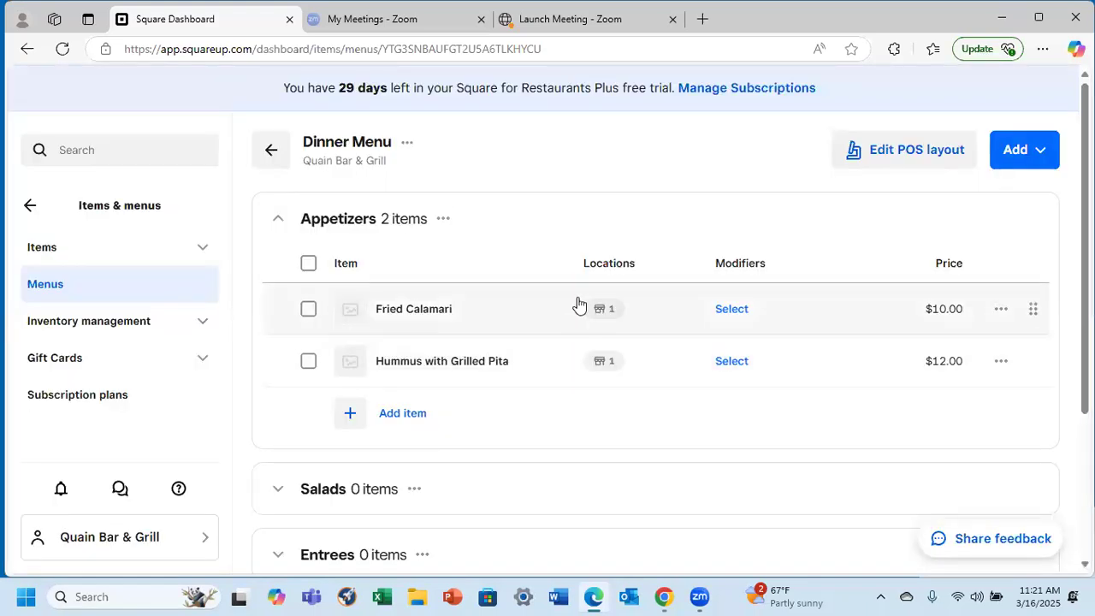
Create a new modifier set from Fried Calamari's modifiers, with both the name and display name Dipping Sauce
{"action": "left_click", "coordinate": [739, 309]}
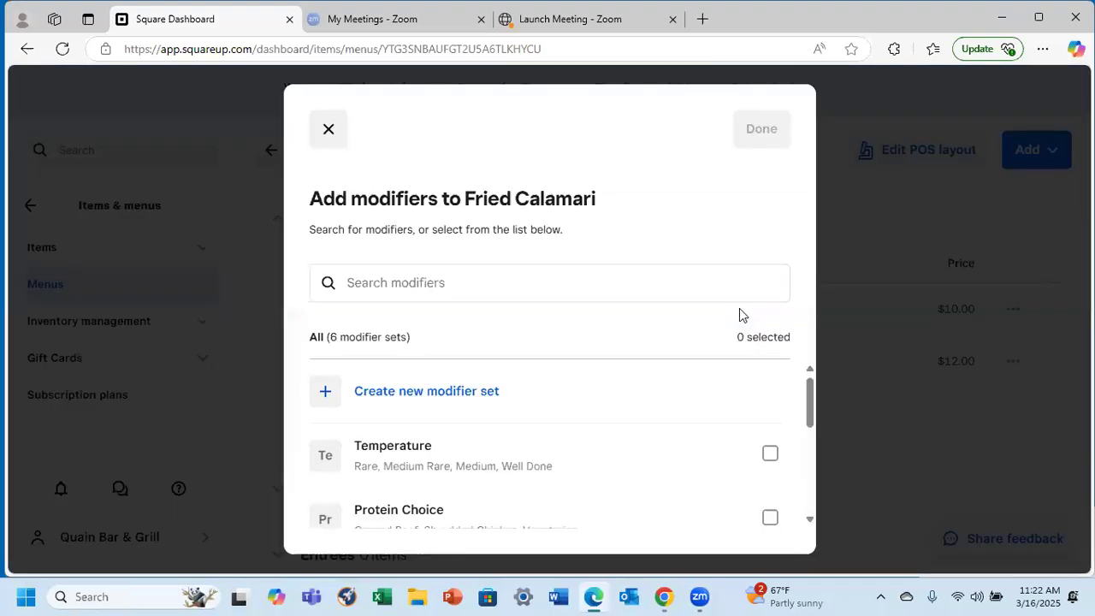
{"action": "left_click", "coordinate": [354, 396]}
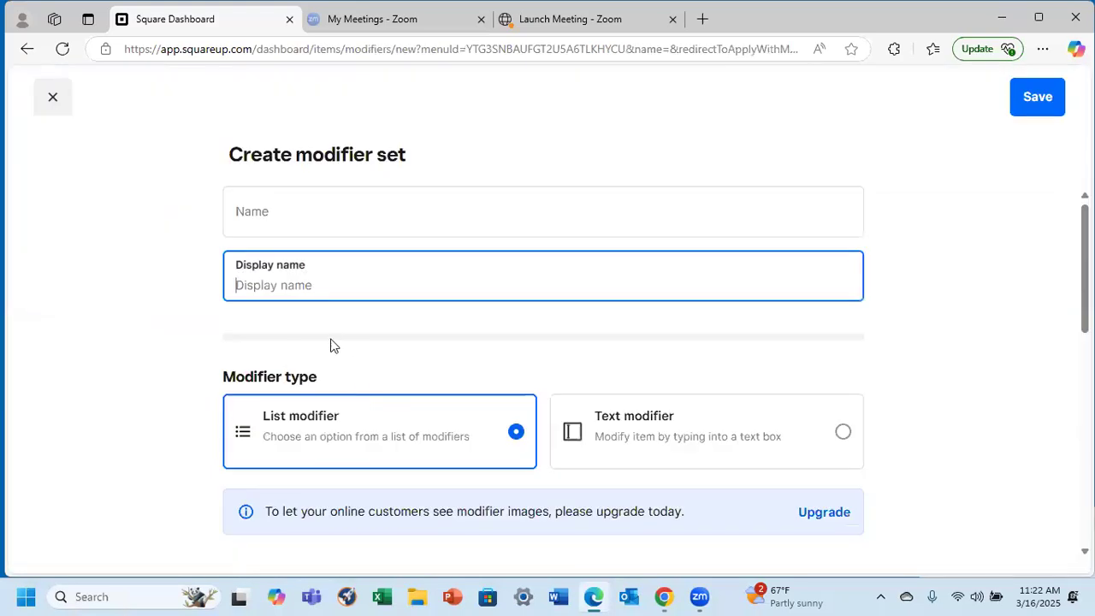
{"action": "left_click", "coordinate": [276, 213]}
{"action": "type", "text": "Dip"}
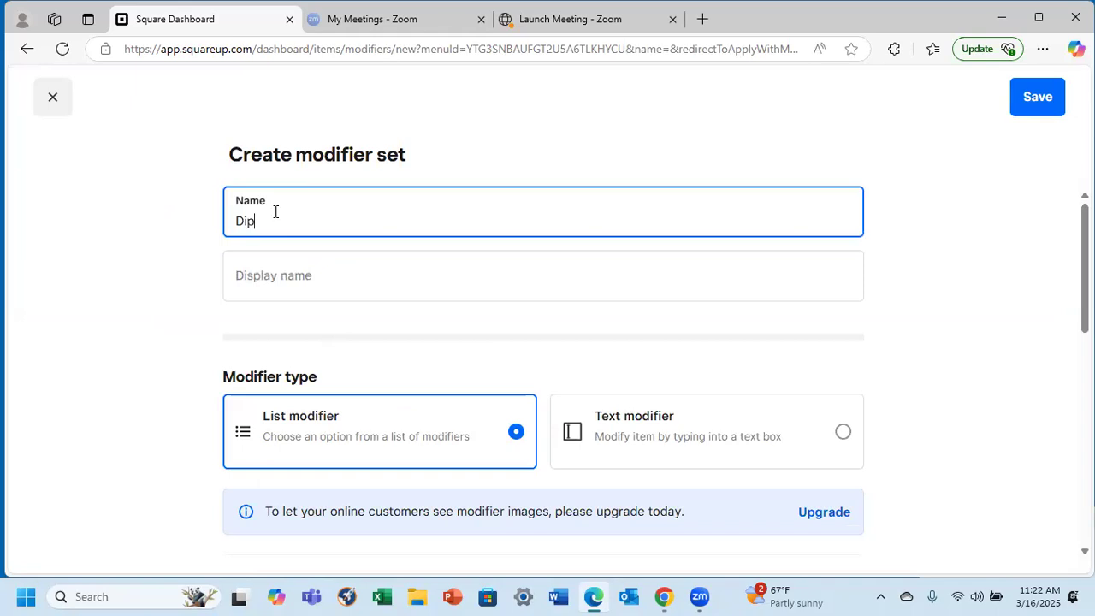
{"action": "type", "text": "ping Sauce"}
{"action": "left_click", "coordinate": [264, 280]}
{"action": "type", "text": "D"}
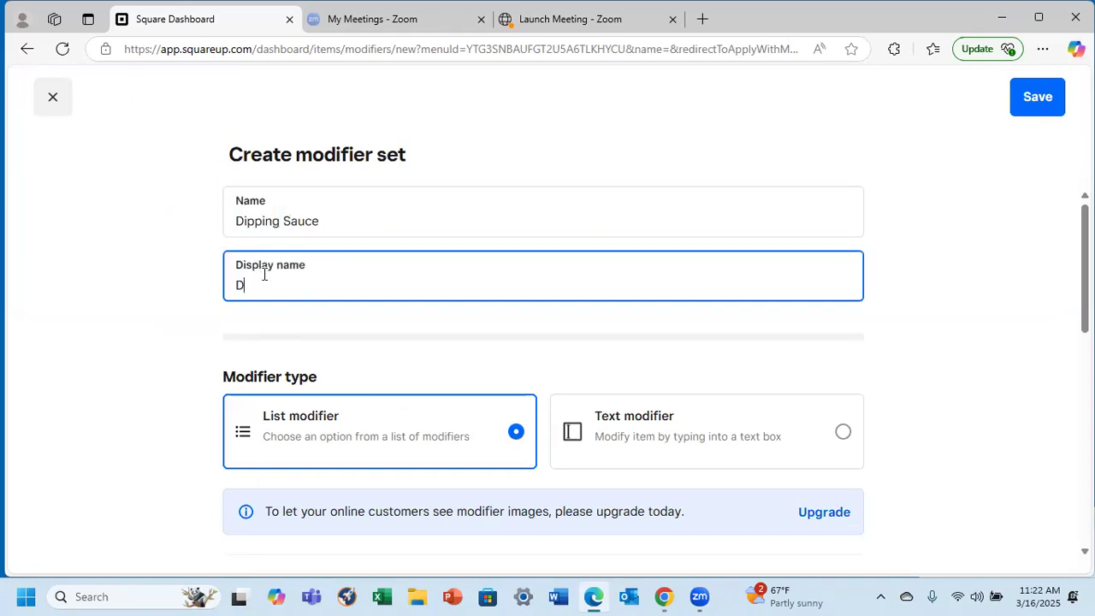
{"action": "type", "text": "ipping Sauce"}
Add a list modifier named Marina to the set, with the kitchen name Marina
{"action": "scroll", "coordinate": [374, 318], "scroll_direction": "down", "scroll_amount": 3}
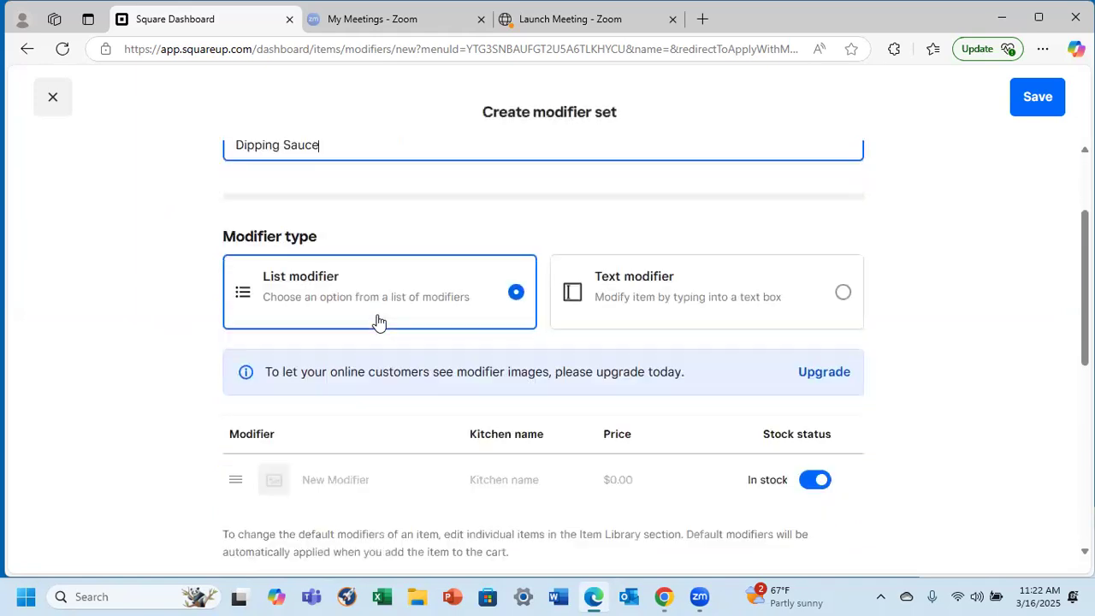
{"action": "left_click", "coordinate": [332, 376]}
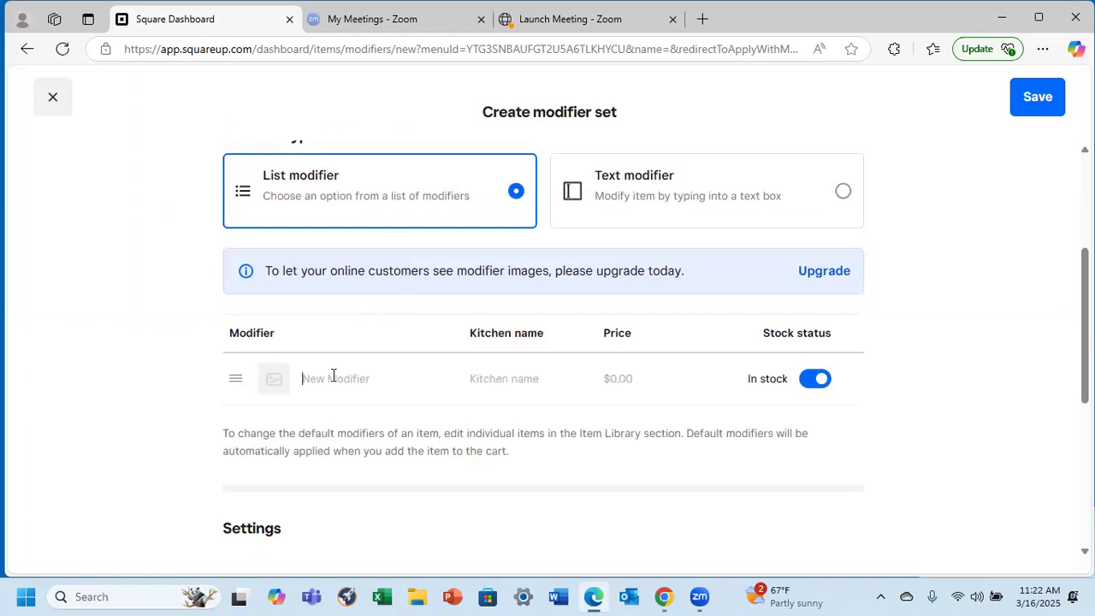
{"action": "type", "text": "M"}
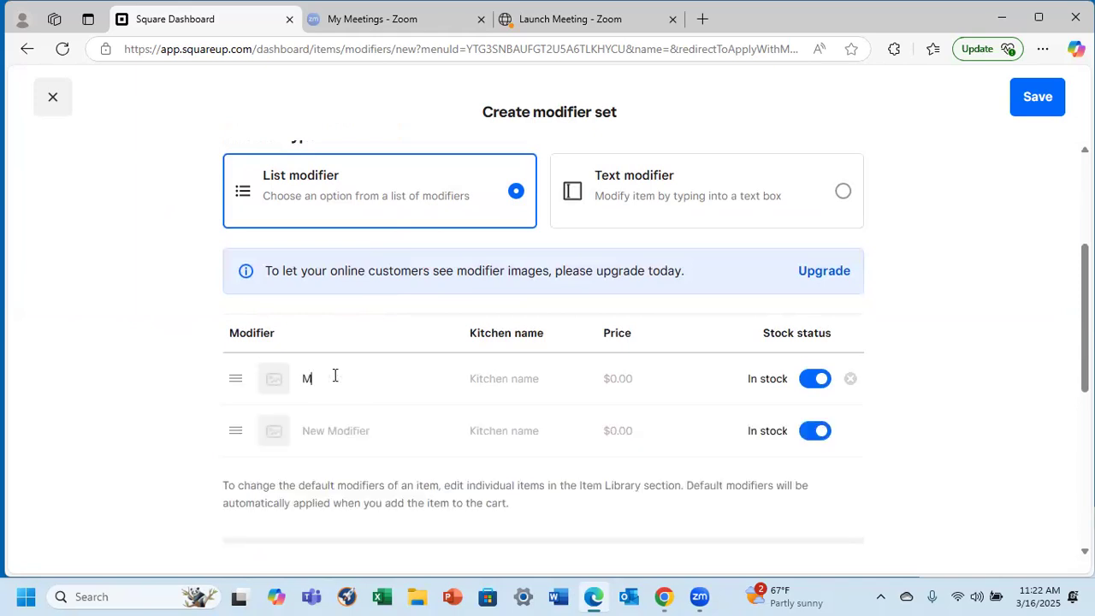
{"action": "type", "text": "arina"}
{"action": "type", "text": "Marina"}
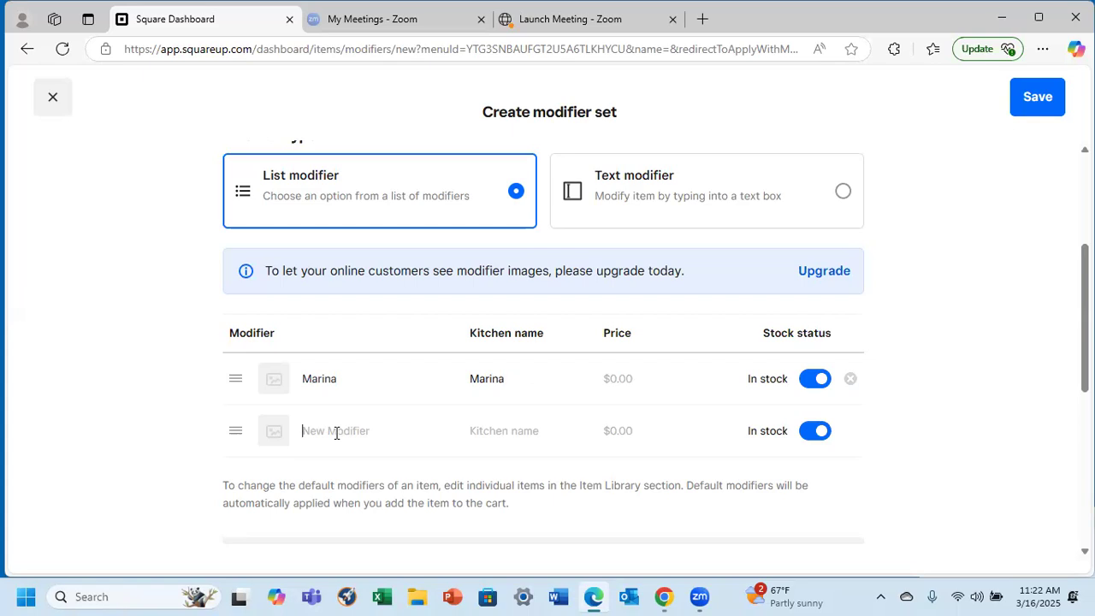
Add a second modifier named Garlic butter with the same kitchen name, and save the modifier set
{"action": "type", "text": "Garlic buttert"}
{"action": "key", "text": "BackSpace"}
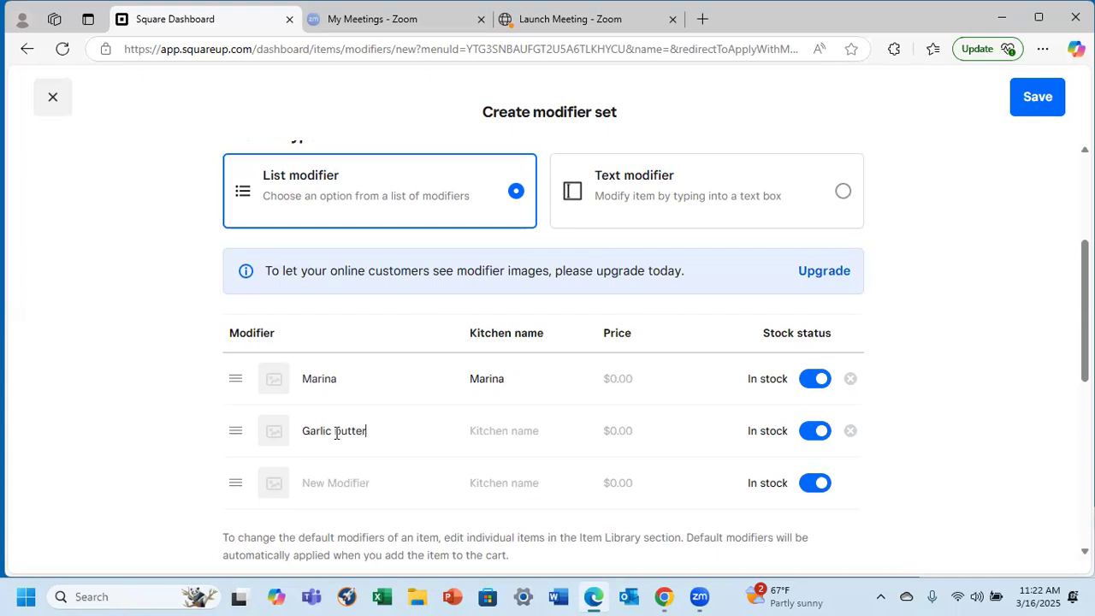
{"action": "left_click", "coordinate": [489, 431]}
{"action": "type", "text": "Garlic butter"}
{"action": "scroll", "coordinate": [606, 435], "scroll_direction": "down", "scroll_amount": 2}
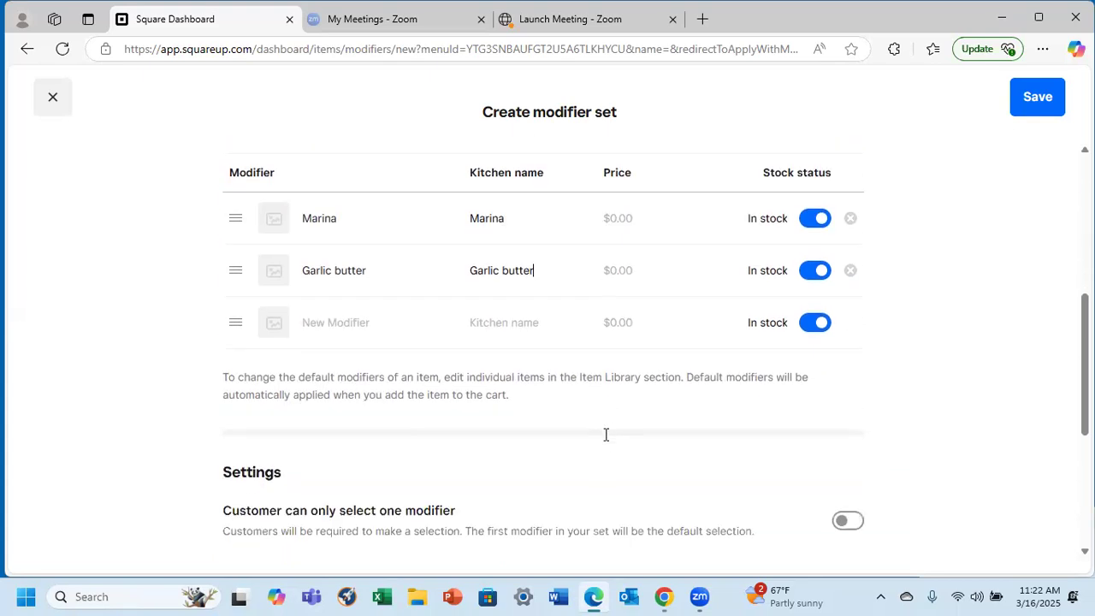
{"action": "scroll", "coordinate": [604, 441], "scroll_direction": "up", "scroll_amount": 5}
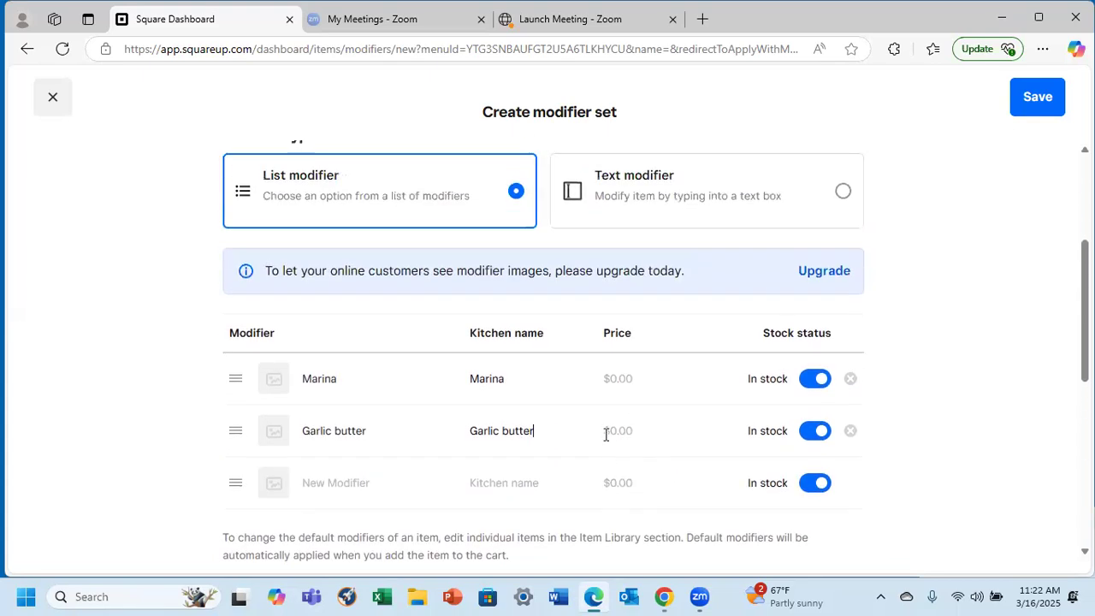
{"action": "scroll", "coordinate": [605, 441], "scroll_direction": "down", "scroll_amount": 3}
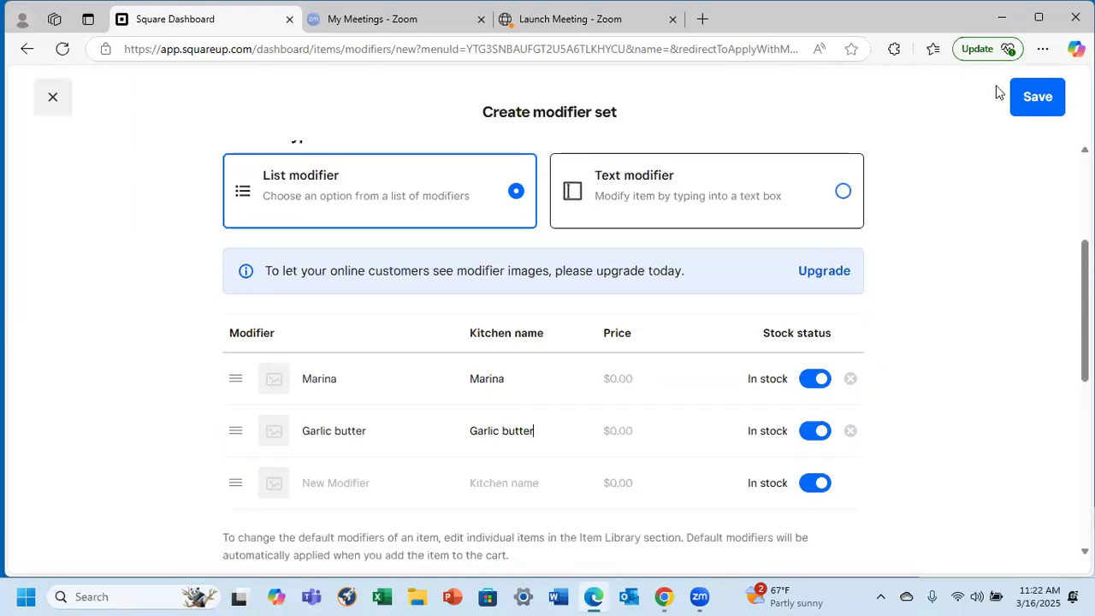
{"action": "left_click", "coordinate": [1035, 94]}
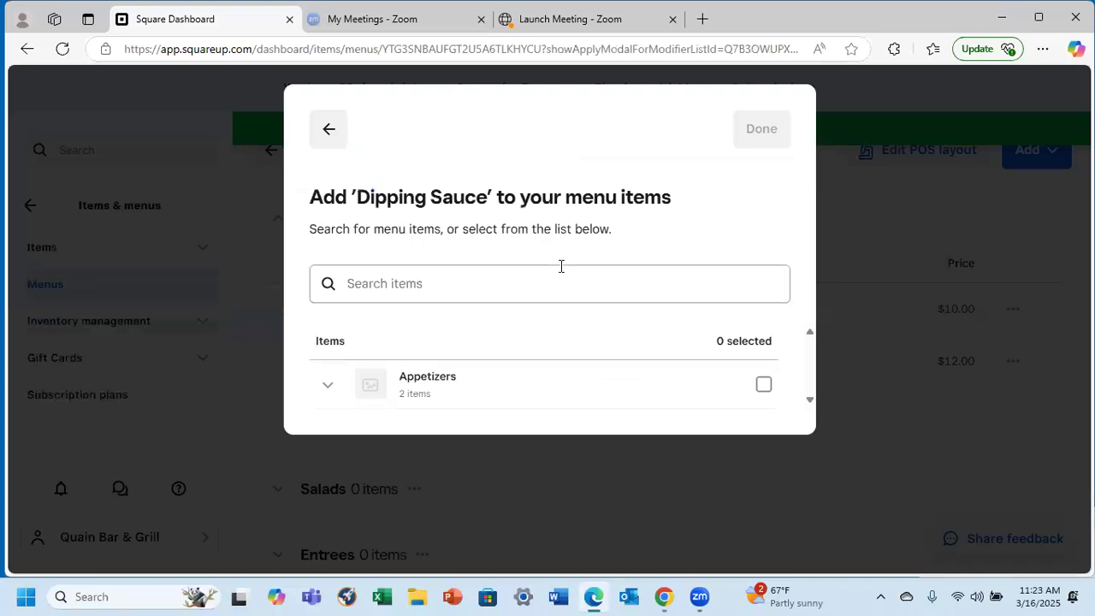
Apply the Dipping Sauce modifier set to only Fried Calamari in the Appetizers group
{"action": "left_click", "coordinate": [327, 389]}
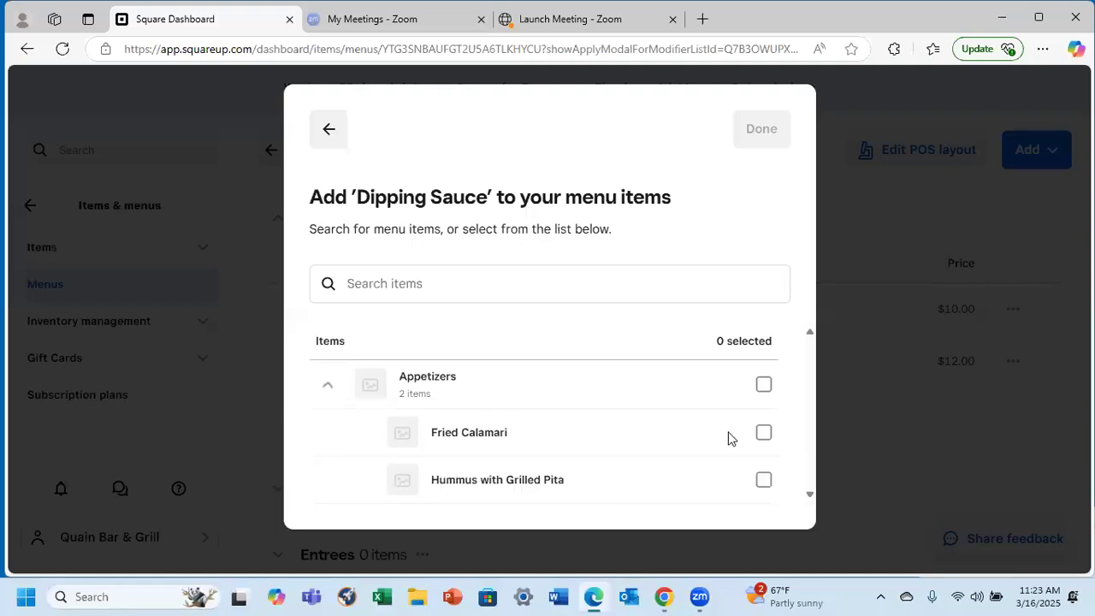
{"action": "left_click", "coordinate": [764, 434]}
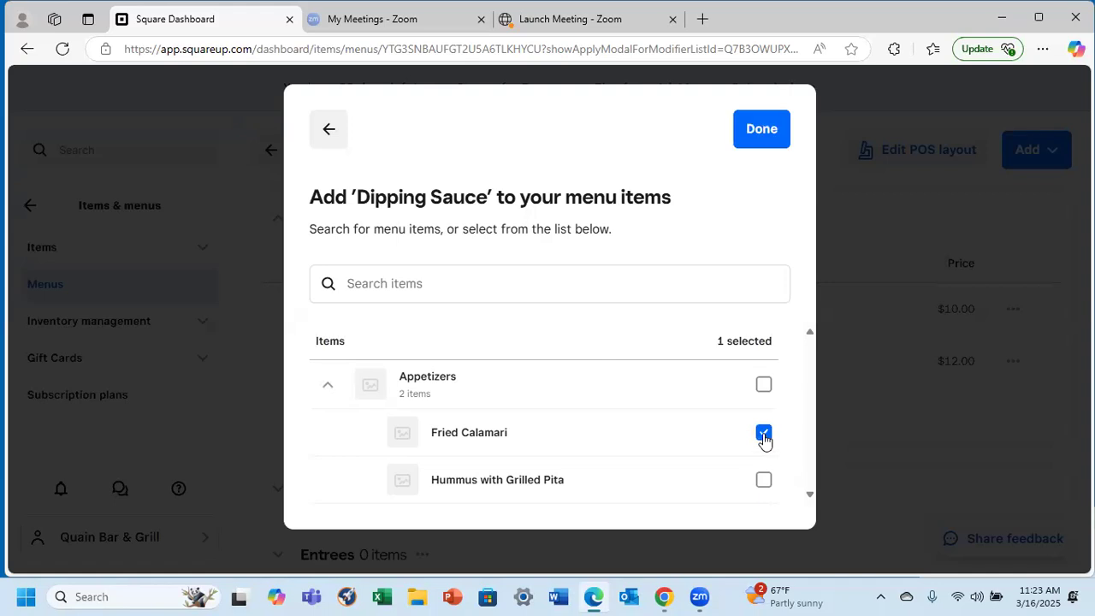
{"action": "left_click", "coordinate": [760, 129]}
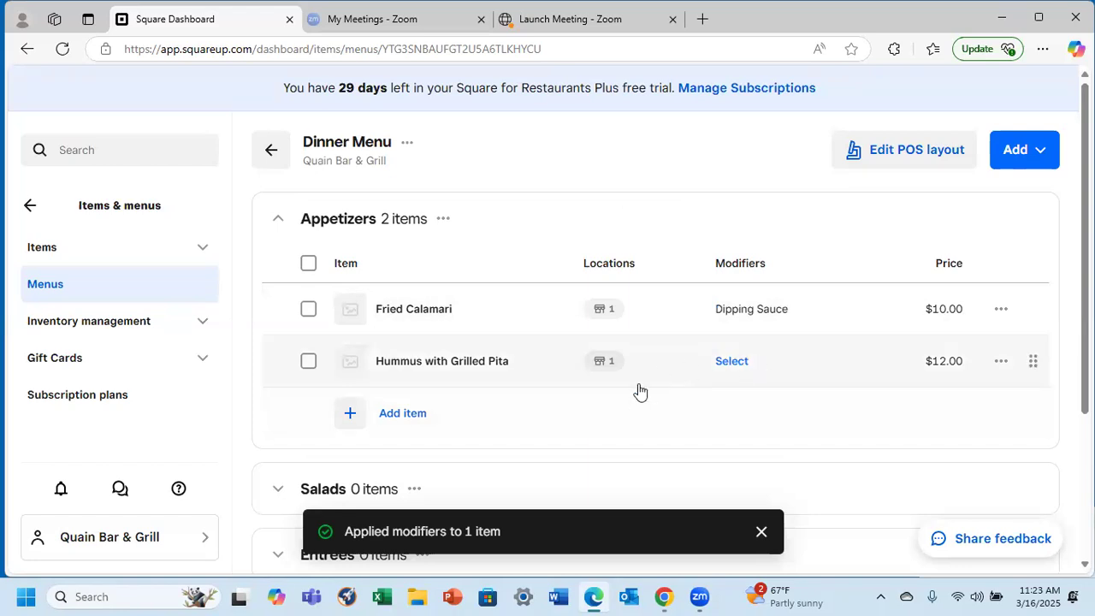
Expand the Salads group and start adding items to it individually by creating new ones
{"action": "scroll", "coordinate": [641, 389], "scroll_direction": "down", "scroll_amount": 1}
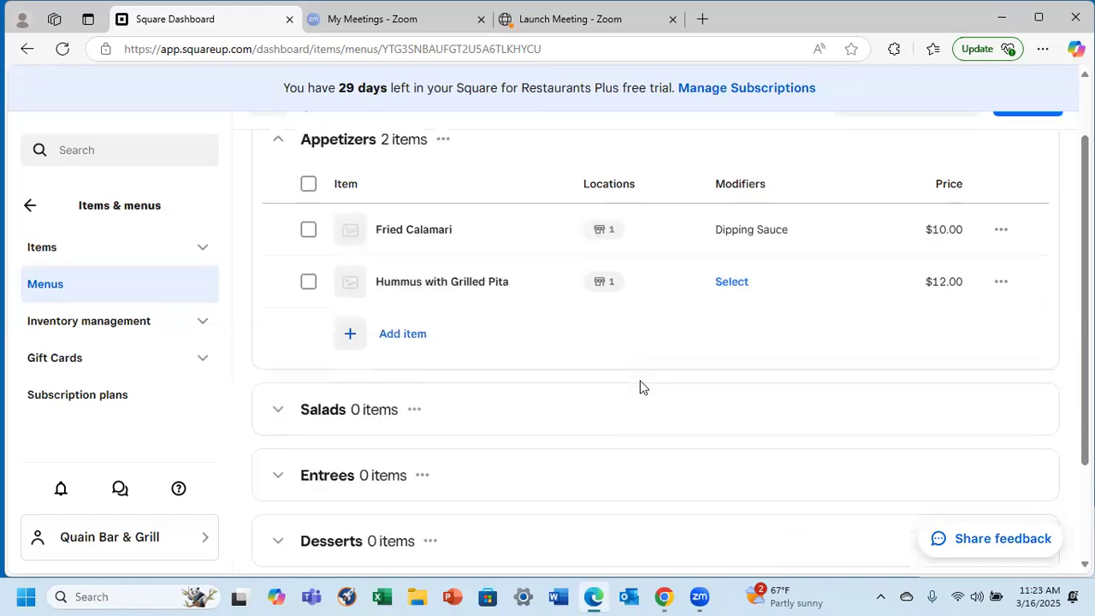
{"action": "scroll", "coordinate": [641, 388], "scroll_direction": "down", "scroll_amount": 1}
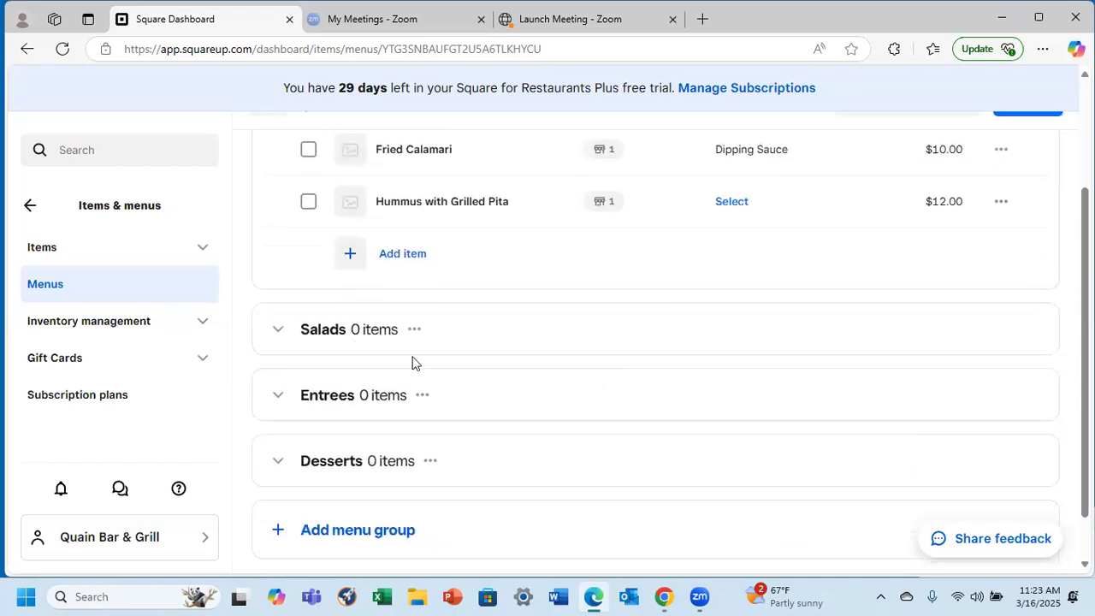
{"action": "left_click", "coordinate": [278, 331]}
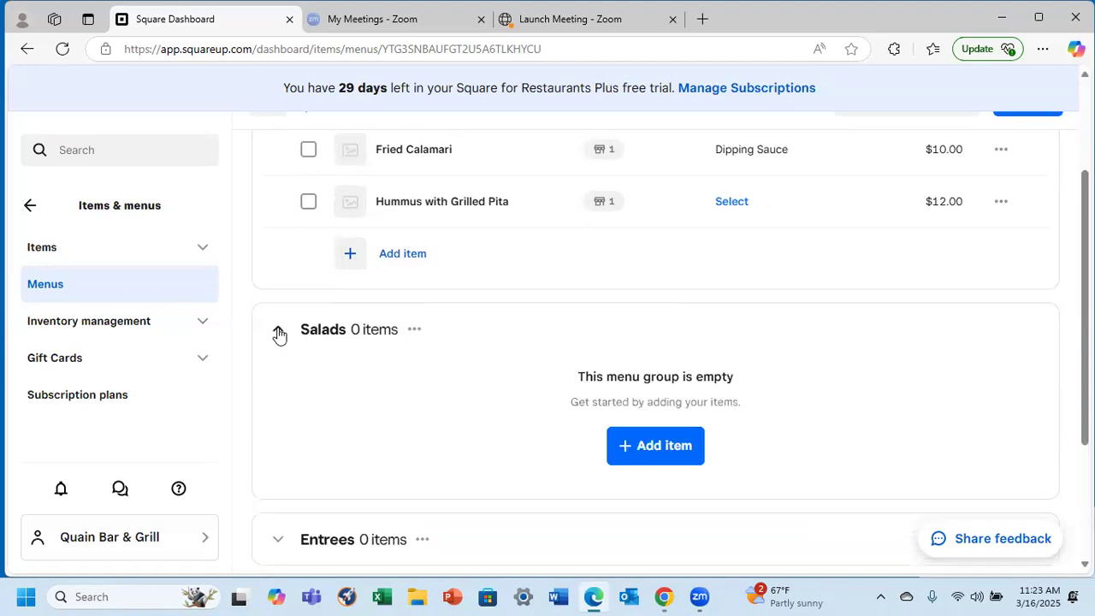
{"action": "left_click", "coordinate": [648, 454]}
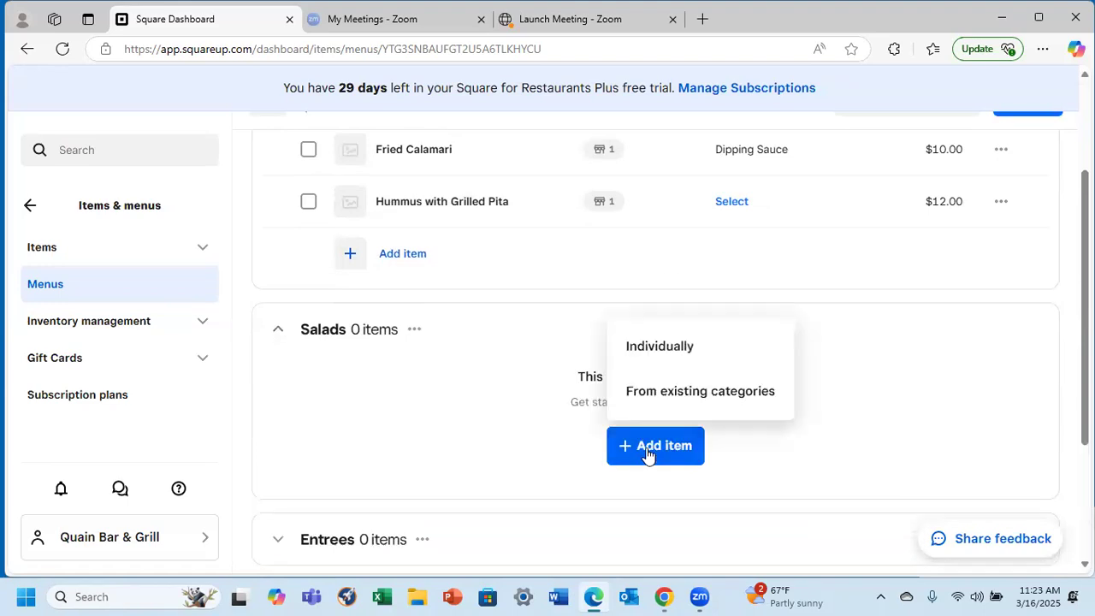
{"action": "left_click", "coordinate": [675, 348]}
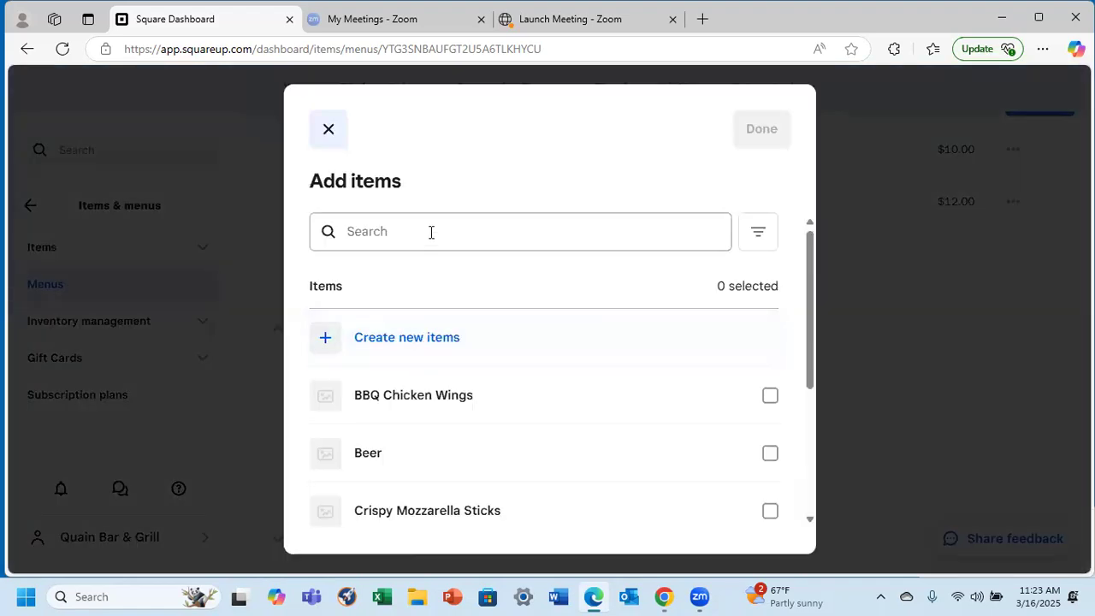
{"action": "left_click", "coordinate": [408, 338]}
Name the first new item Chef Salad and leave its price blank
{"action": "left_click", "coordinate": [375, 293]}
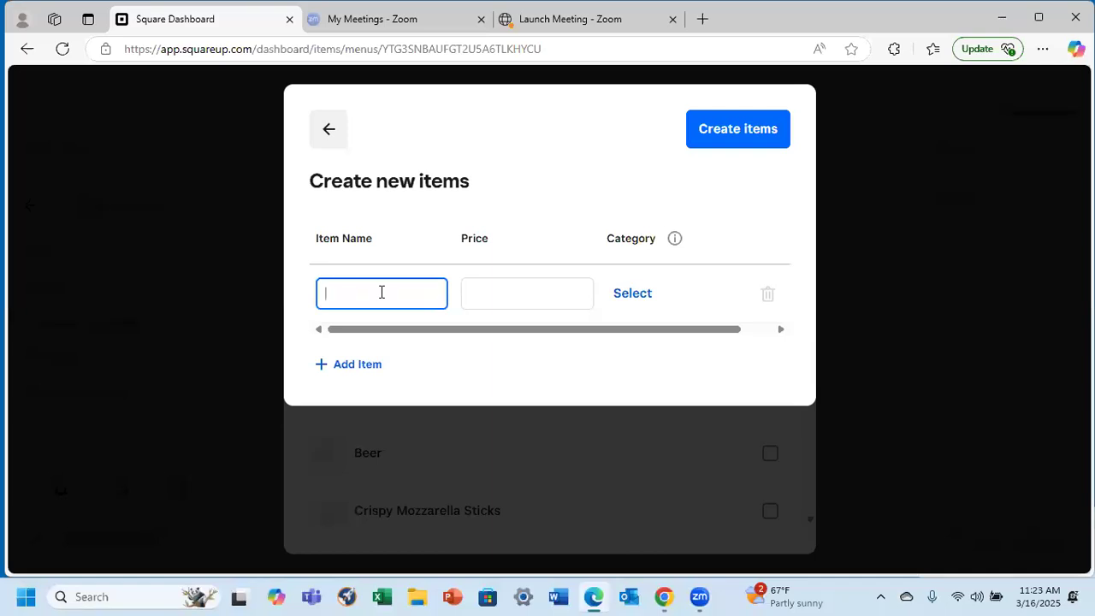
{"action": "type", "text": "Chef S"}
{"action": "type", "text": "alda"}
{"action": "key", "text": "BackSpace"}
{"action": "key", "text": "BackSpace"}
{"action": "type", "text": "ad"}
{"action": "left_click", "coordinate": [479, 287]}
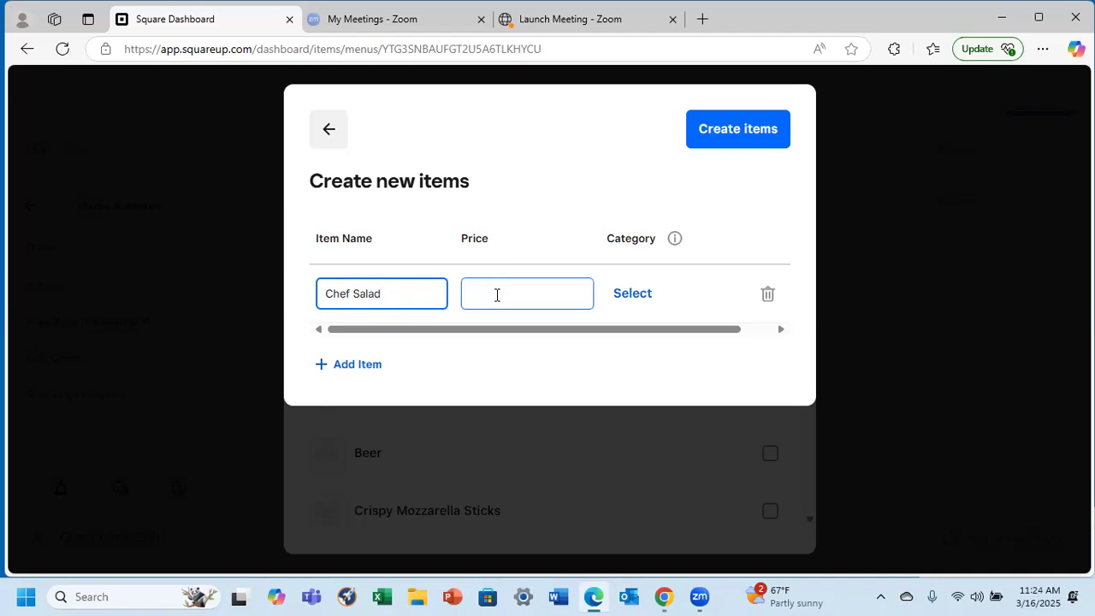
Add a second item named Garden Salad without a price, create both items, and close the item selection
{"action": "left_click", "coordinate": [361, 366]}
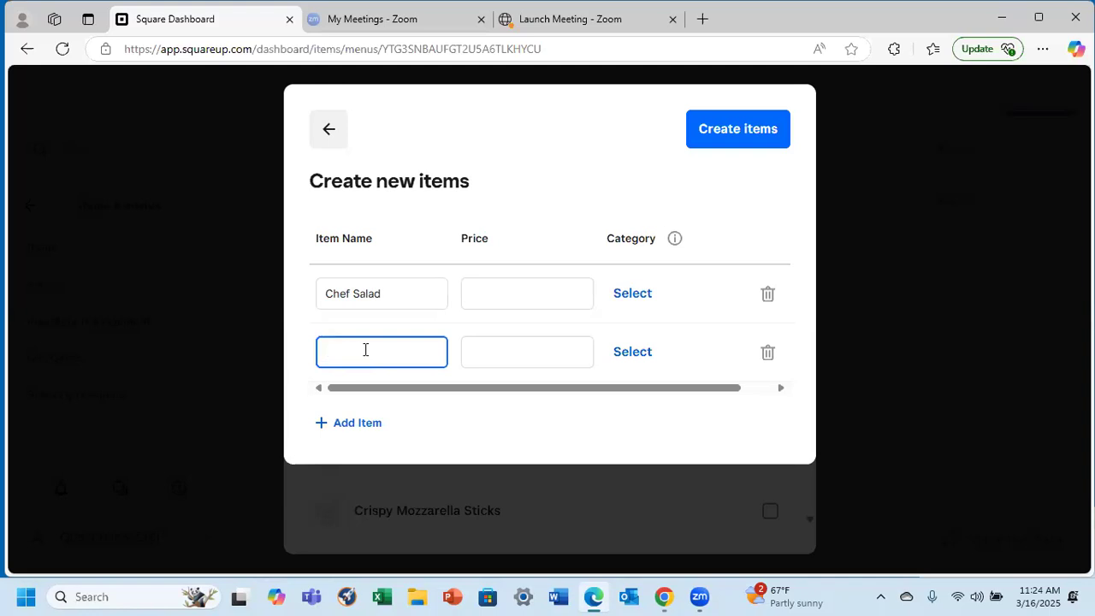
{"action": "type", "text": "Garden Salad"}
{"action": "left_click", "coordinate": [728, 128]}
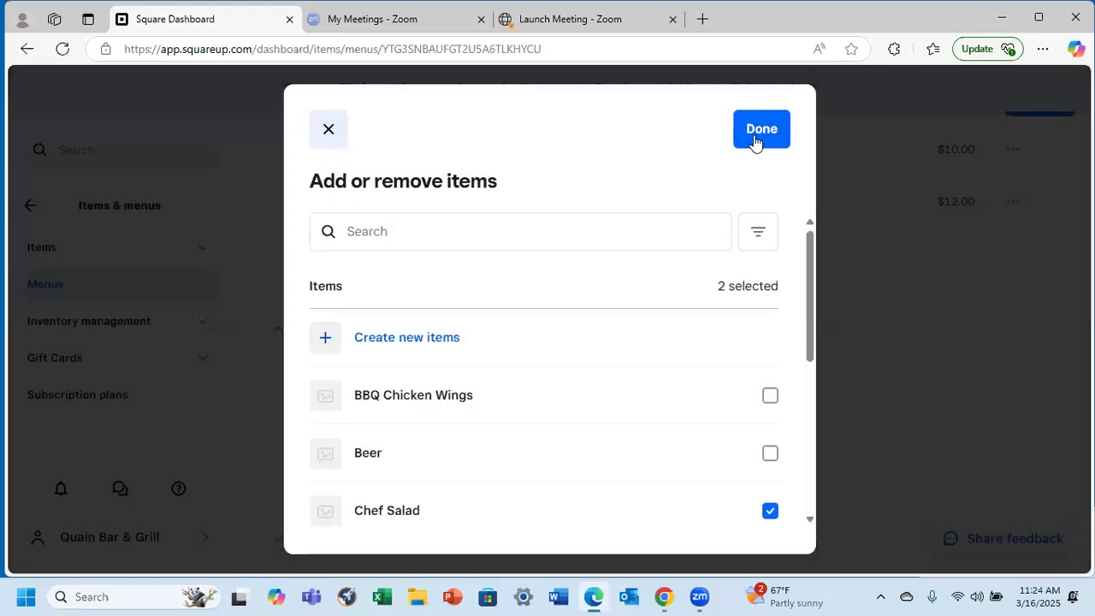
{"action": "left_click", "coordinate": [327, 131]}
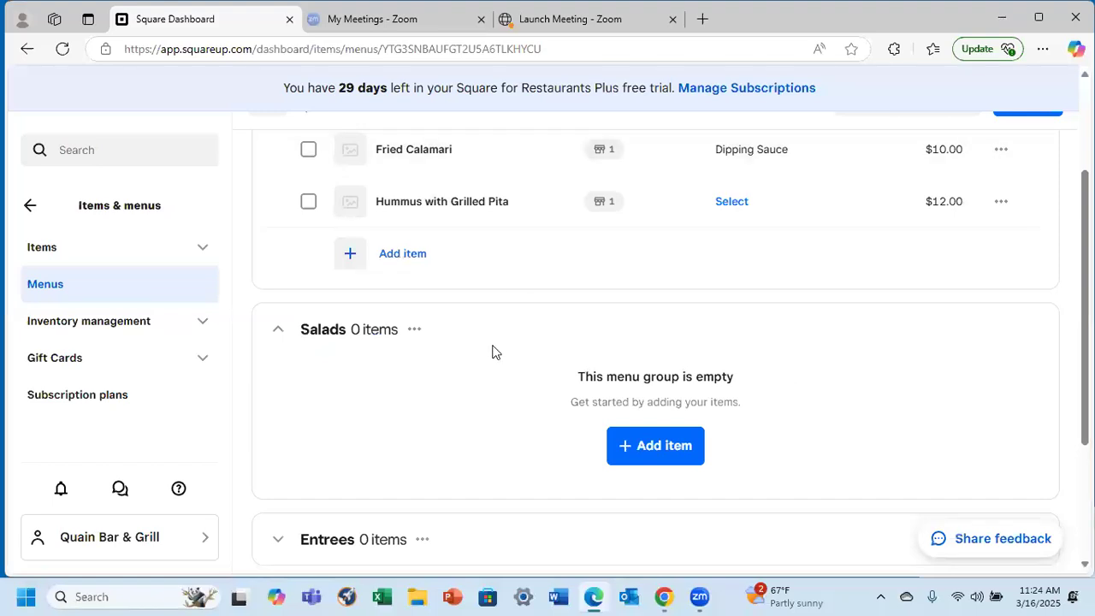
Add the existing Garden Salad and Chef Salad items individually to the Salads group
{"action": "scroll", "coordinate": [483, 359], "scroll_direction": "down", "scroll_amount": 2}
{"action": "scroll", "coordinate": [484, 360], "scroll_direction": "up", "scroll_amount": 4}
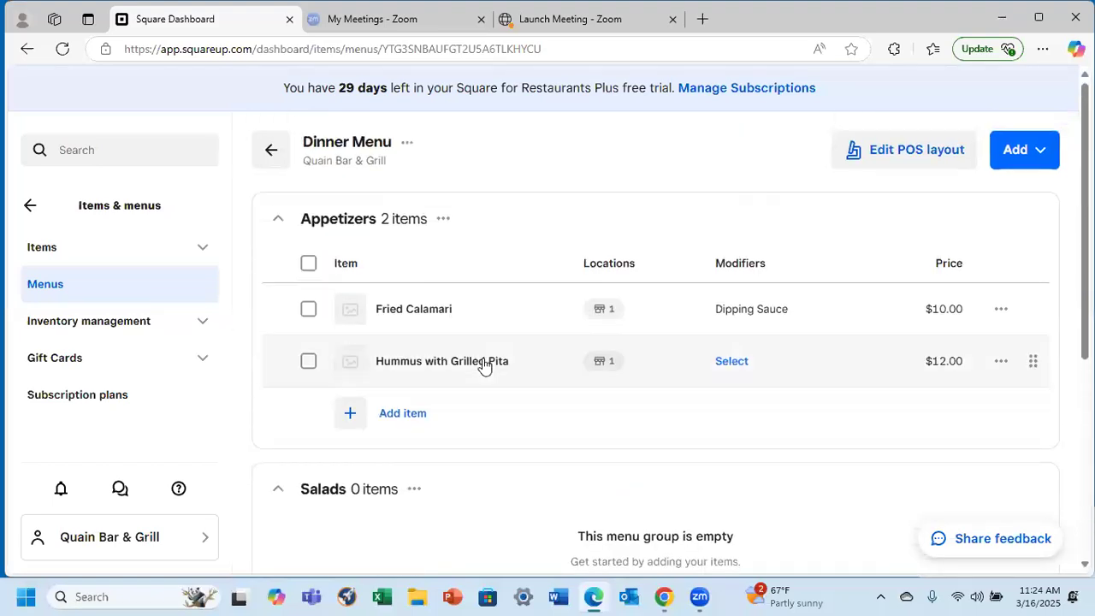
{"action": "scroll", "coordinate": [484, 357], "scroll_direction": "down", "scroll_amount": 2}
{"action": "scroll", "coordinate": [484, 361], "scroll_direction": "down", "scroll_amount": 1}
{"action": "left_click", "coordinate": [677, 449]}
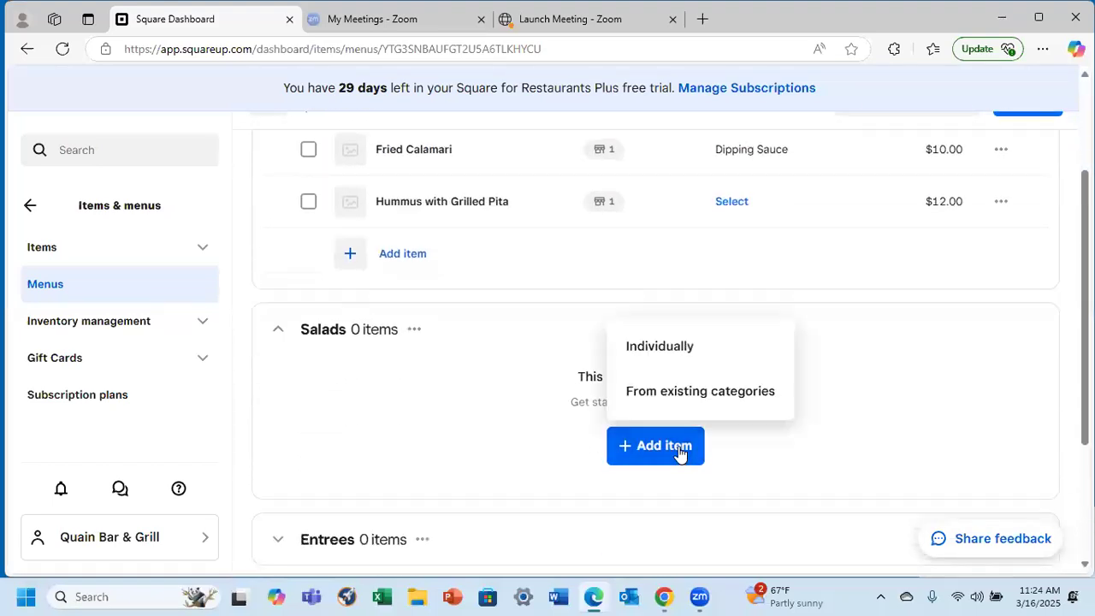
{"action": "left_click", "coordinate": [662, 352]}
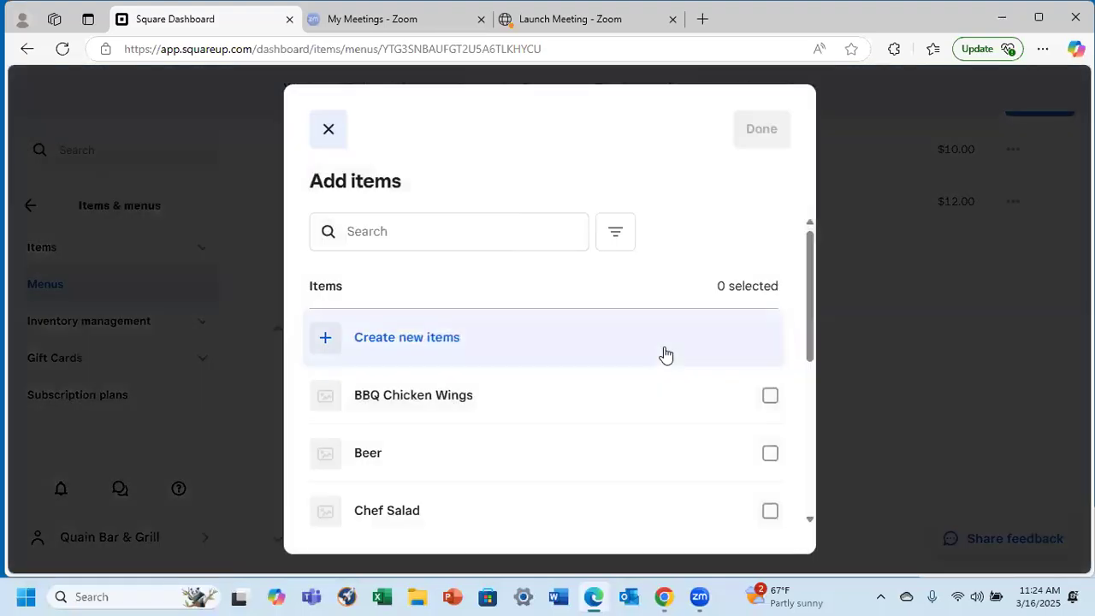
{"action": "scroll", "coordinate": [496, 435], "scroll_direction": "down", "scroll_amount": 4}
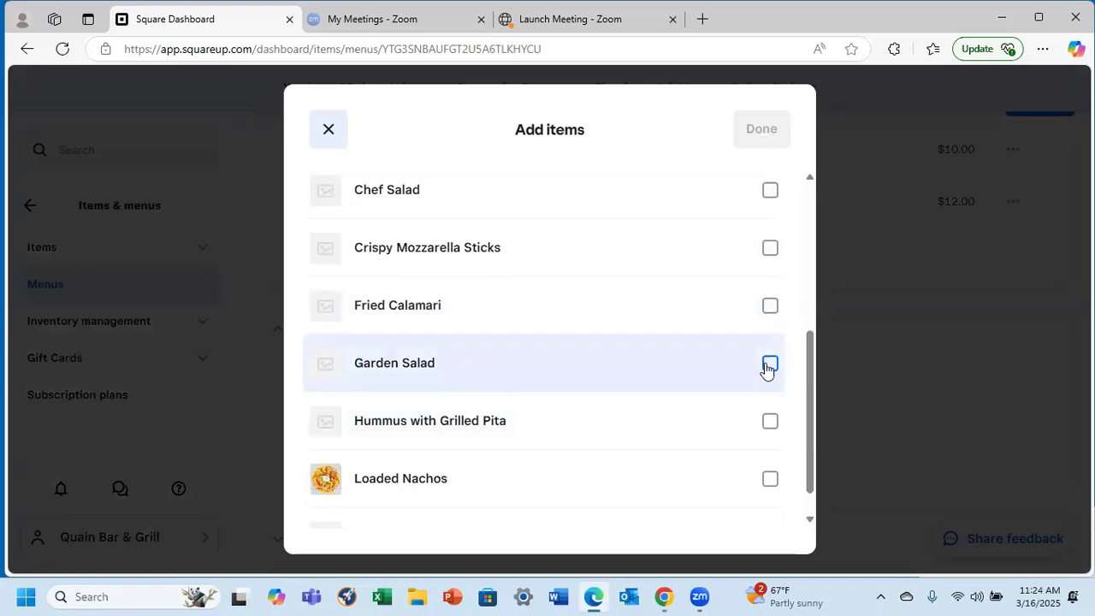
{"action": "left_click", "coordinate": [770, 366]}
{"action": "left_click", "coordinate": [769, 420]}
{"action": "left_click", "coordinate": [770, 420]}
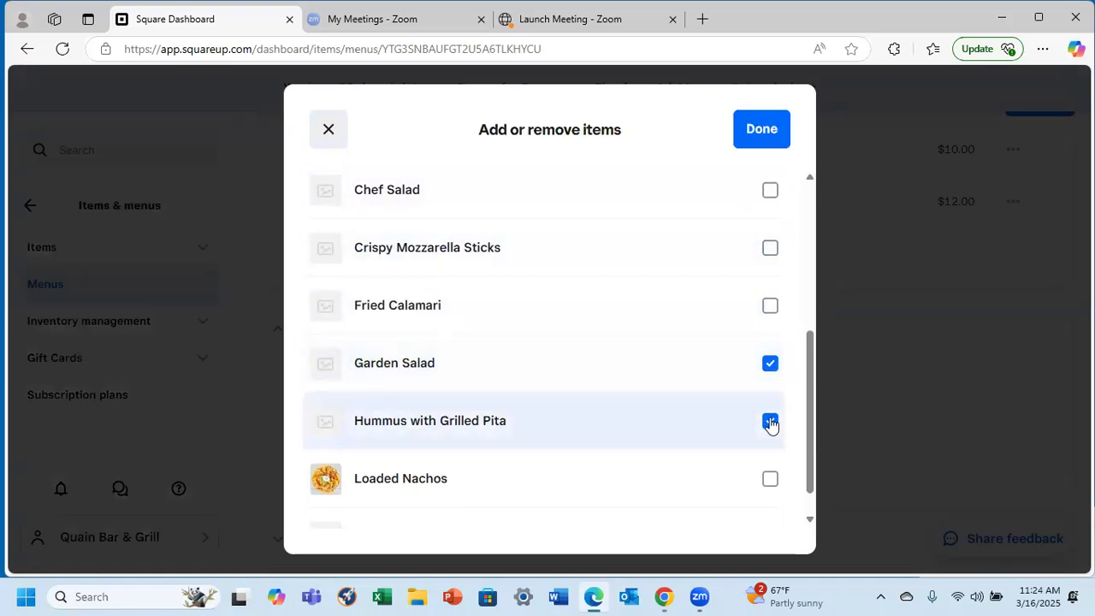
{"action": "left_click", "coordinate": [770, 190]}
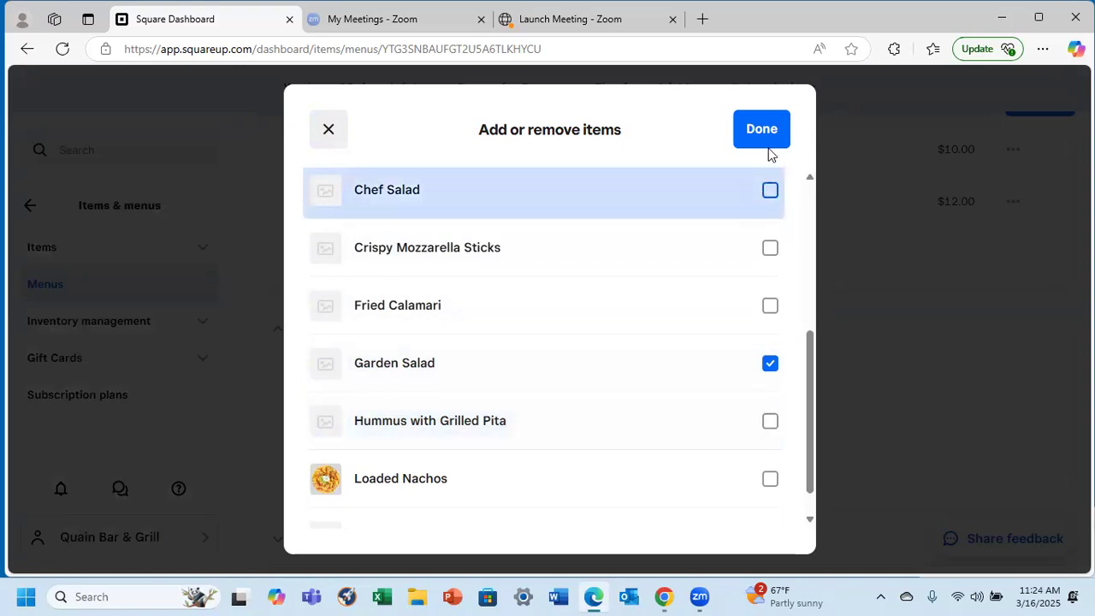
{"action": "left_click", "coordinate": [760, 133]}
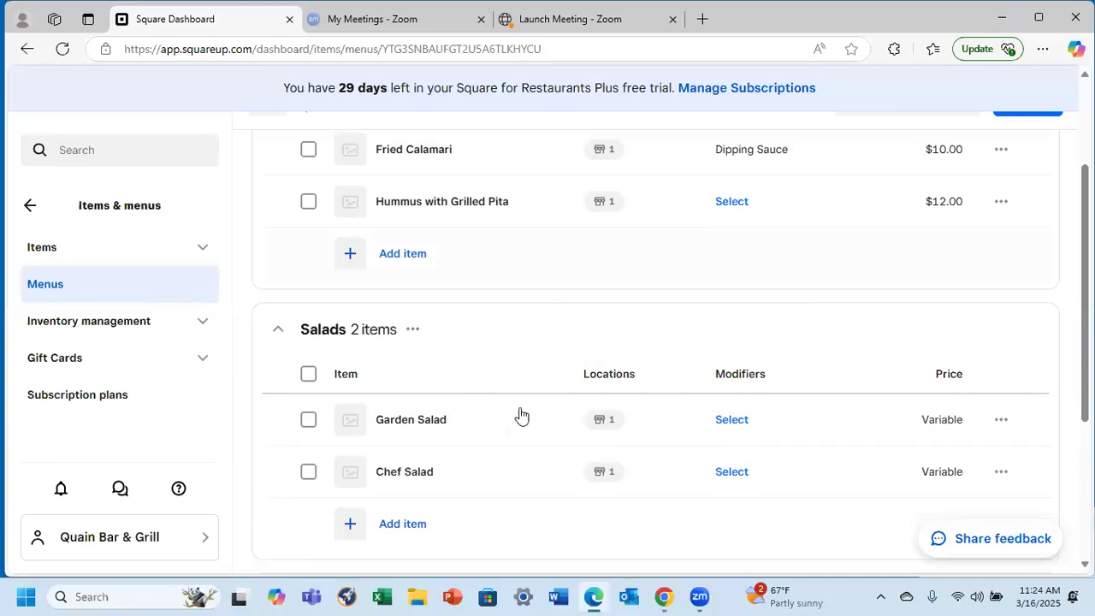
Open the modifier selection for Garden Salad, look through the existing sets, and start creating a new modifier set
{"action": "scroll", "coordinate": [521, 414], "scroll_direction": "down", "scroll_amount": 2}
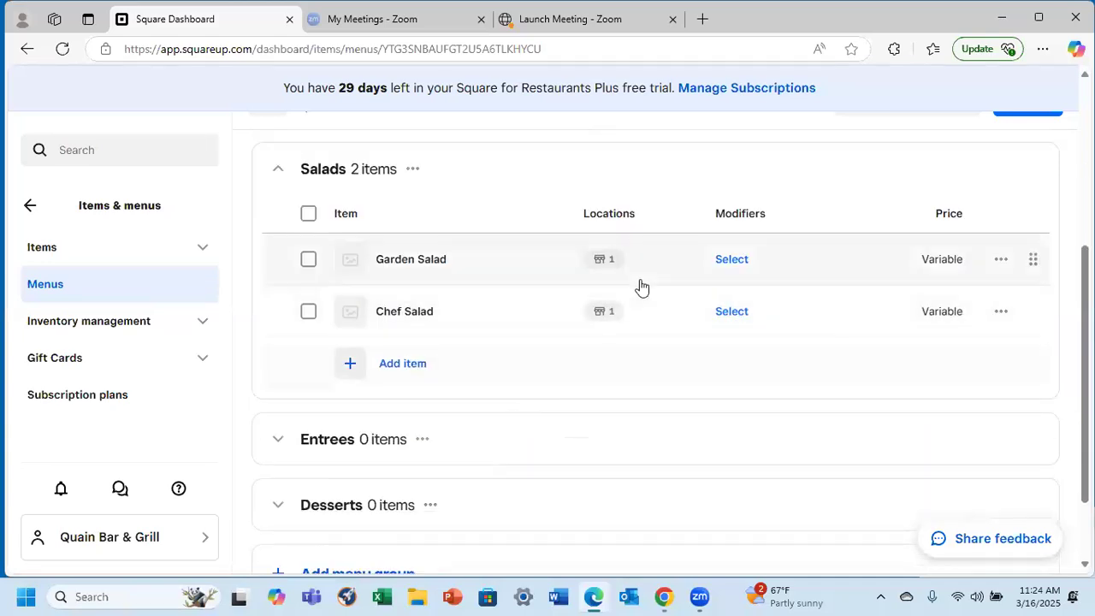
{"action": "left_click", "coordinate": [724, 261]}
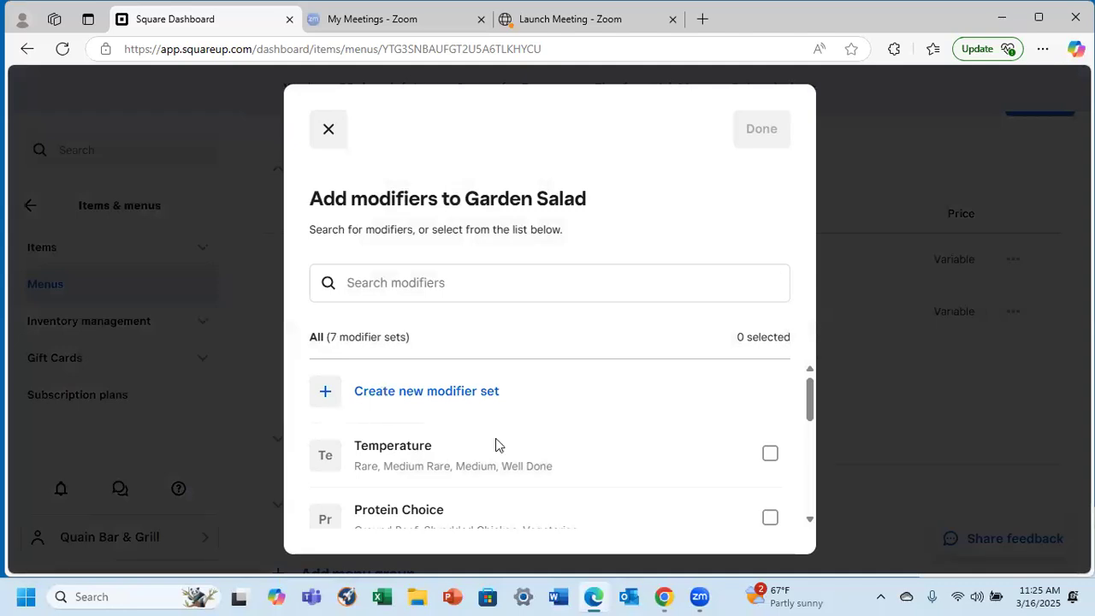
{"action": "scroll", "coordinate": [494, 445], "scroll_direction": "down", "scroll_amount": 1}
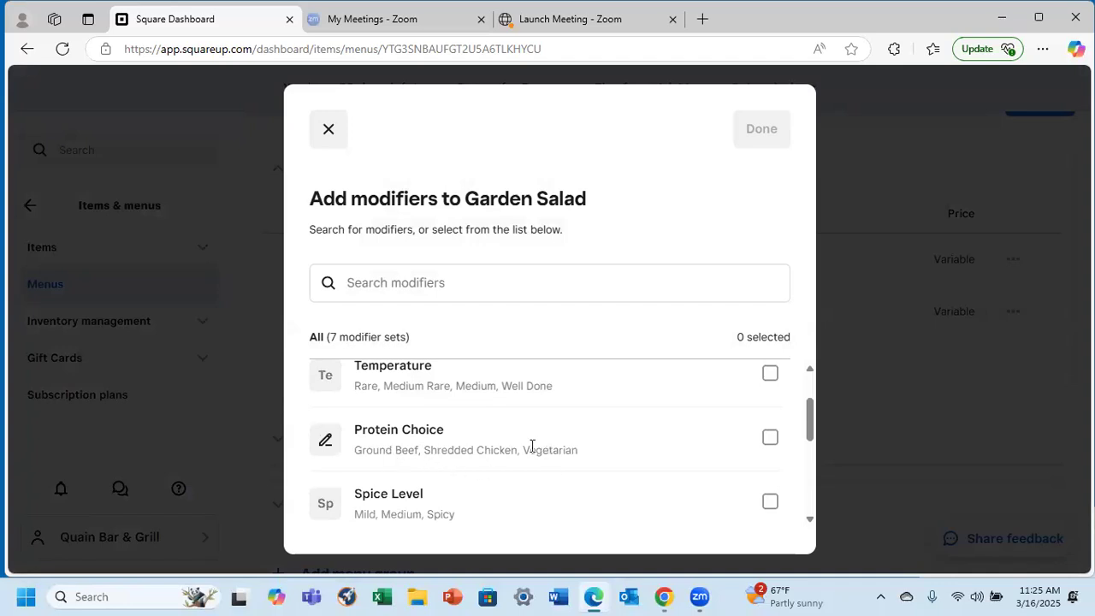
{"action": "scroll", "coordinate": [532, 450], "scroll_direction": "down", "scroll_amount": 2}
{"action": "scroll", "coordinate": [530, 452], "scroll_direction": "down", "scroll_amount": 1}
{"action": "scroll", "coordinate": [531, 448], "scroll_direction": "up", "scroll_amount": 4}
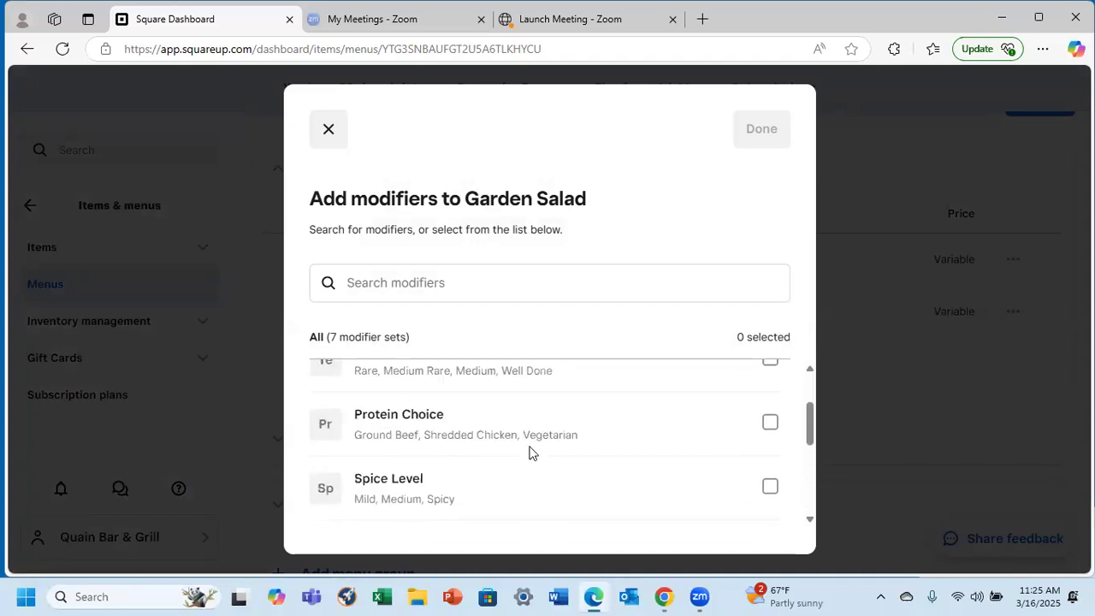
{"action": "scroll", "coordinate": [530, 445], "scroll_direction": "down", "scroll_amount": 1}
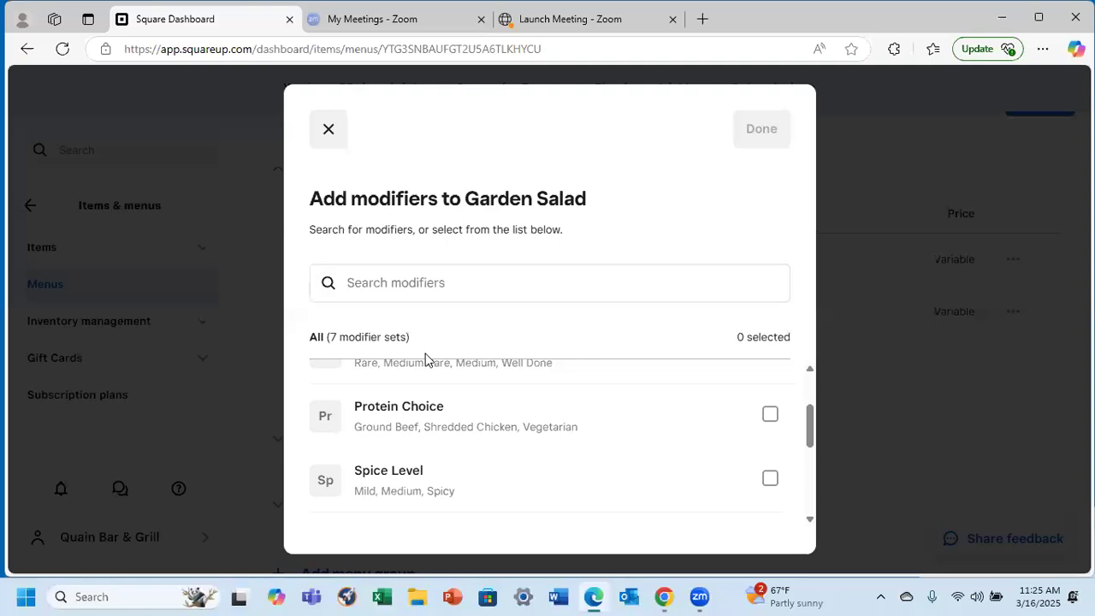
{"action": "scroll", "coordinate": [464, 422], "scroll_direction": "up", "scroll_amount": 2}
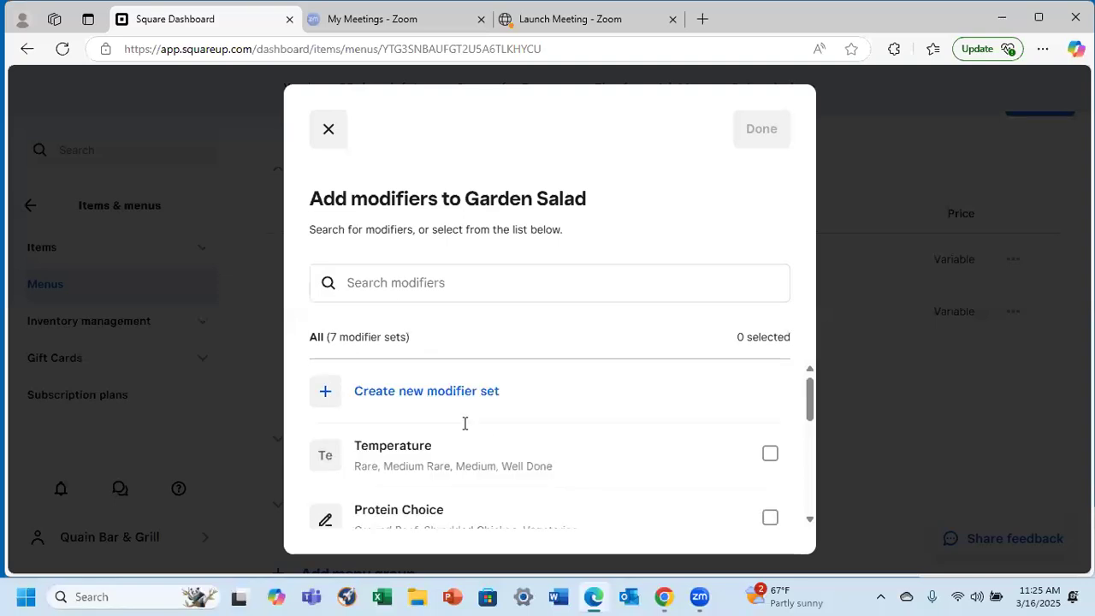
{"action": "left_click", "coordinate": [367, 396]}
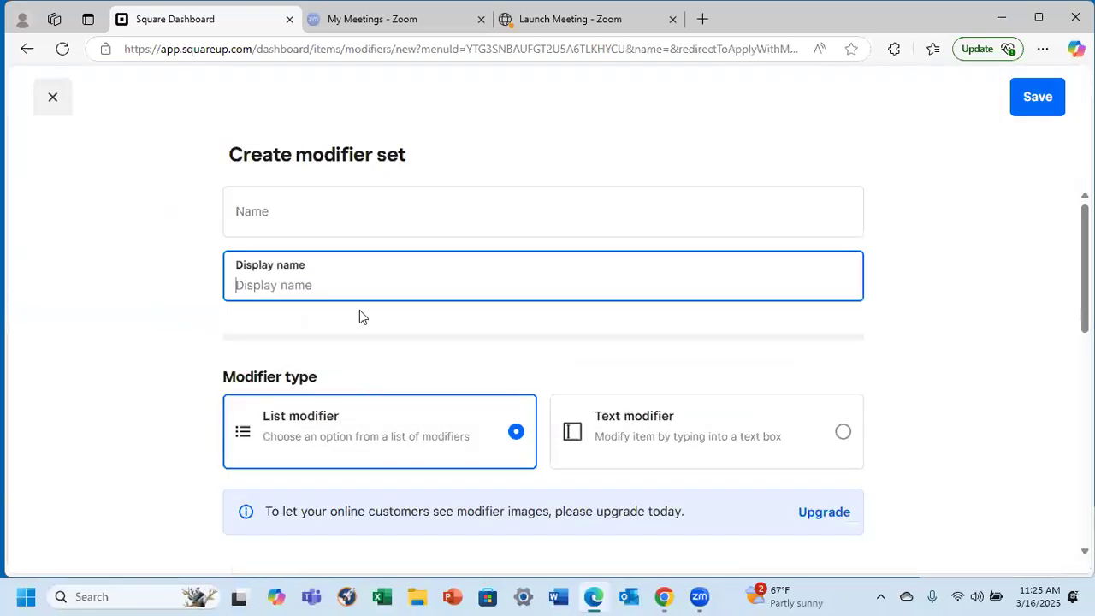
{"action": "left_click", "coordinate": [306, 223]}
{"action": "type", "text": "Salad Po"}
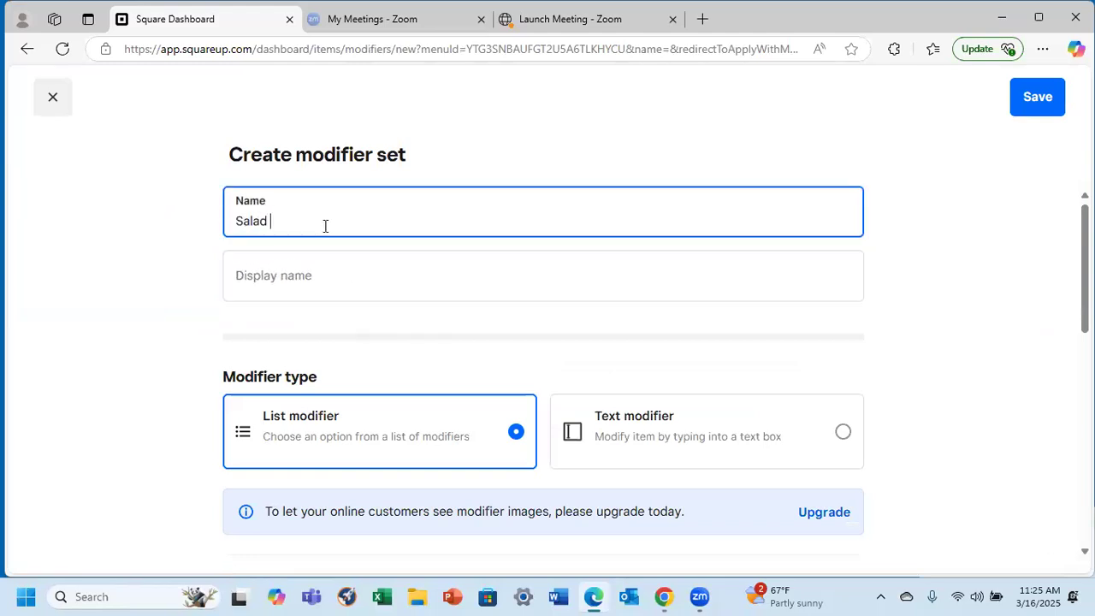
{"action": "key", "text": "BackSpace"}
{"action": "type", "text": "rotein"}
{"action": "left_click", "coordinate": [268, 274]}
{"action": "type", "text": "Salad P"}
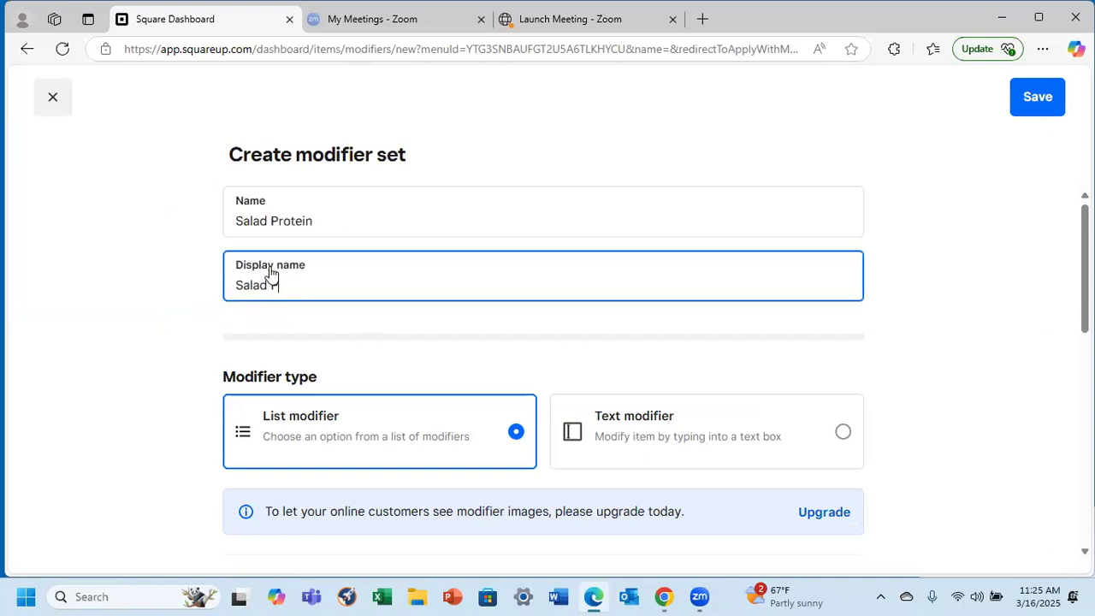
{"action": "type", "text": "rotein"}
{"action": "left_click_drag", "start_coordinate": [319, 220], "coordinate": [197, 222]}
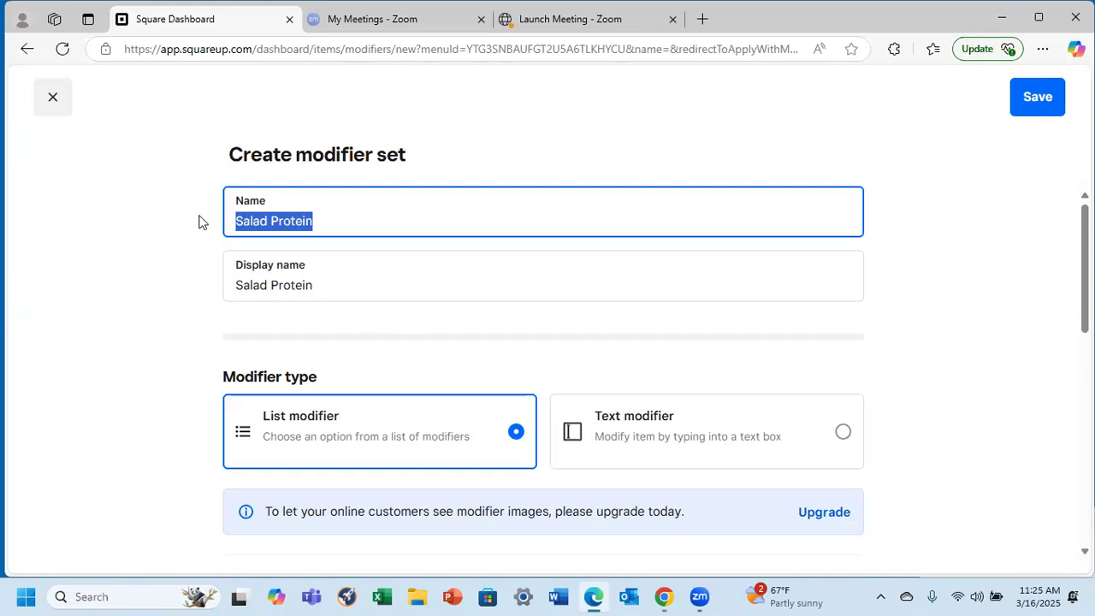
{"action": "key", "text": "BackSpace"}
{"action": "left_click_drag", "start_coordinate": [318, 278], "coordinate": [208, 283]}
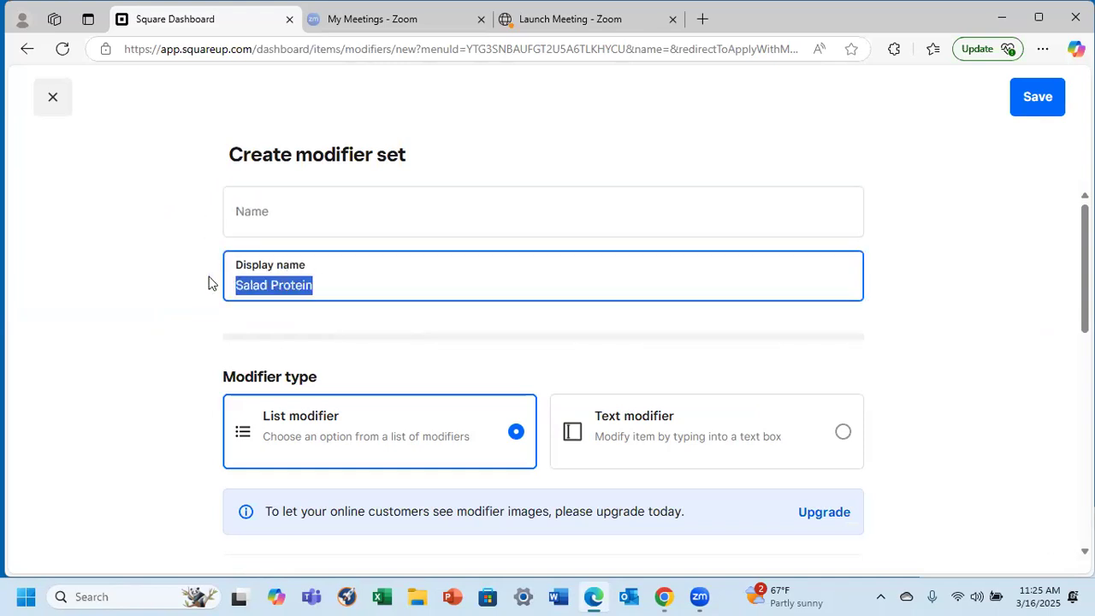
{"action": "key", "text": "BackSpace"}
Enter Salad Size as both the name and the display name of the new modifier set
{"action": "left_click", "coordinate": [245, 213]}
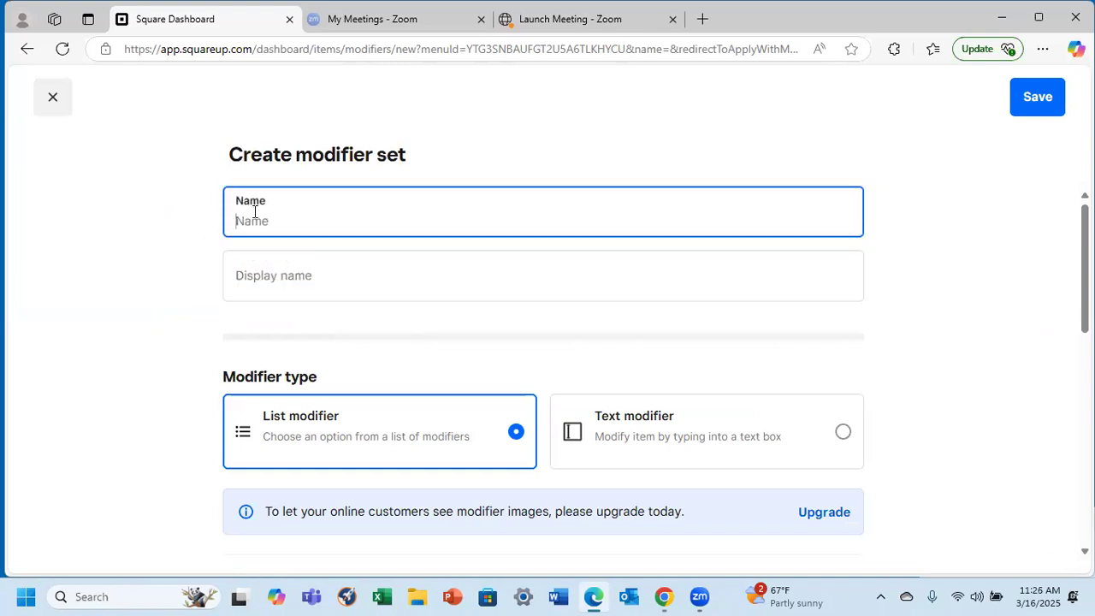
{"action": "type", "text": "Salad Size"}
{"action": "left_click", "coordinate": [252, 269]}
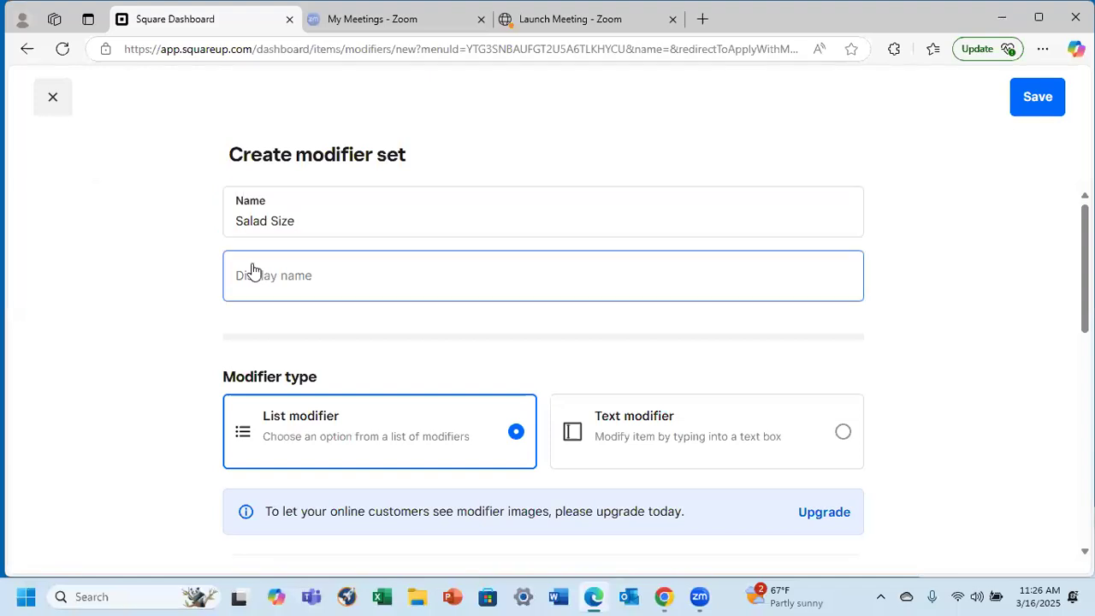
{"action": "type", "text": "Salad Size"}
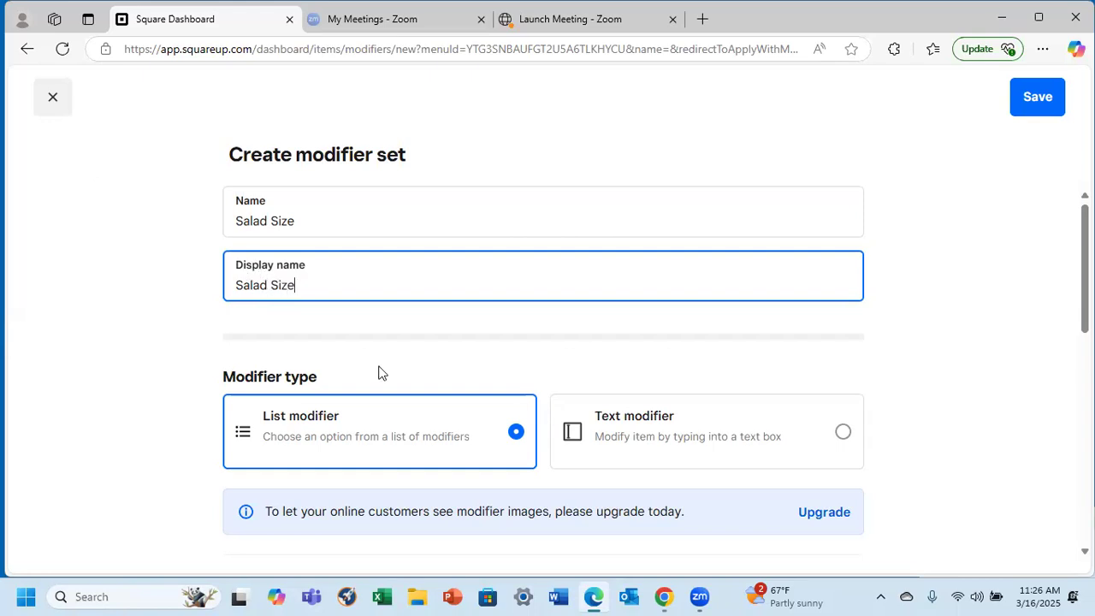
Add a list modifier named Regular with the kitchen name Regular and a price of $5.00
{"action": "scroll", "coordinate": [381, 373], "scroll_direction": "down", "scroll_amount": 2}
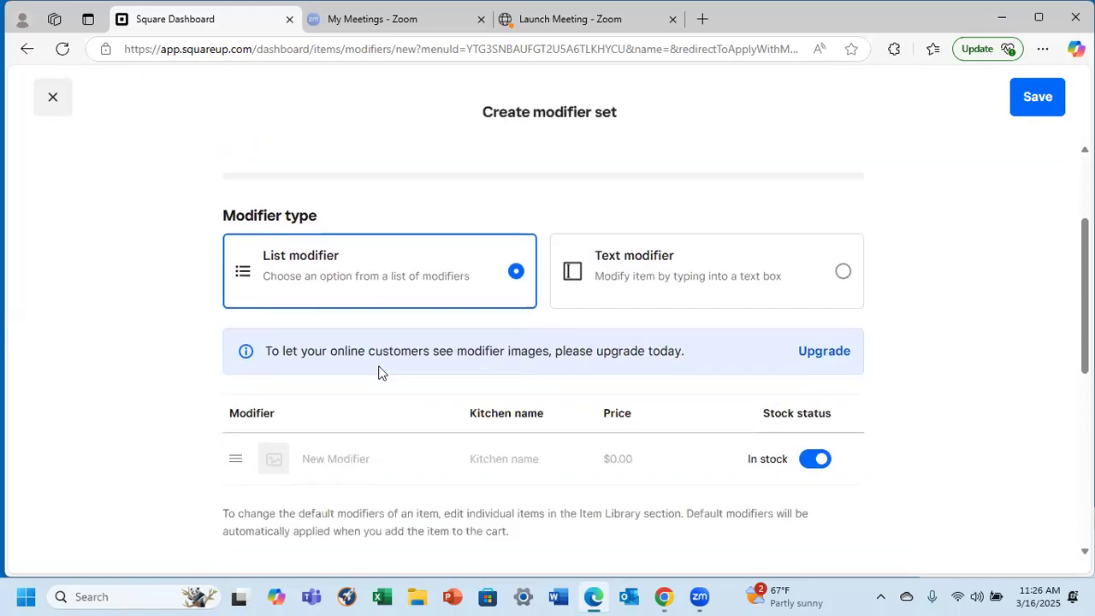
{"action": "left_click", "coordinate": [340, 457]}
{"action": "type", "text": "Regular"}
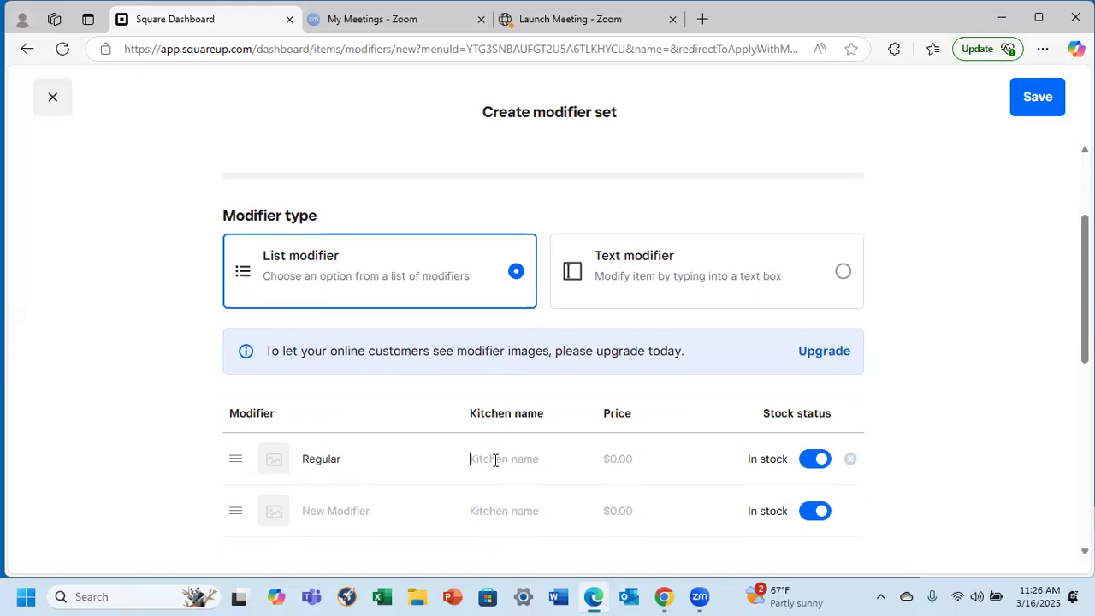
{"action": "type", "text": "Regula"}
{"action": "key", "text": "BackSpace"}
{"action": "type", "text": "ar"}
{"action": "left_click", "coordinate": [621, 460]}
{"action": "type", "text": "5.00"}
Add a second list modifier named Chef Salad with the kitchen name Chef Salad and a price of $5.00
{"action": "left_click", "coordinate": [311, 509]}
{"action": "type", "text": "Chef "}
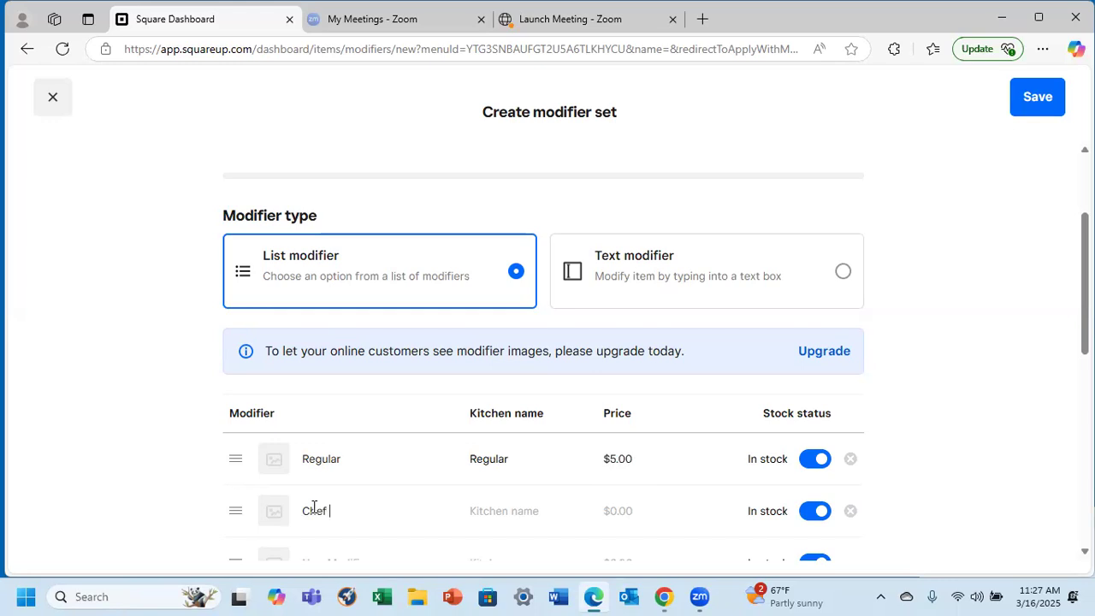
{"action": "type", "text": "Salad"}
{"action": "left_click", "coordinate": [485, 510]}
{"action": "type", "text": "Chef Salad"}
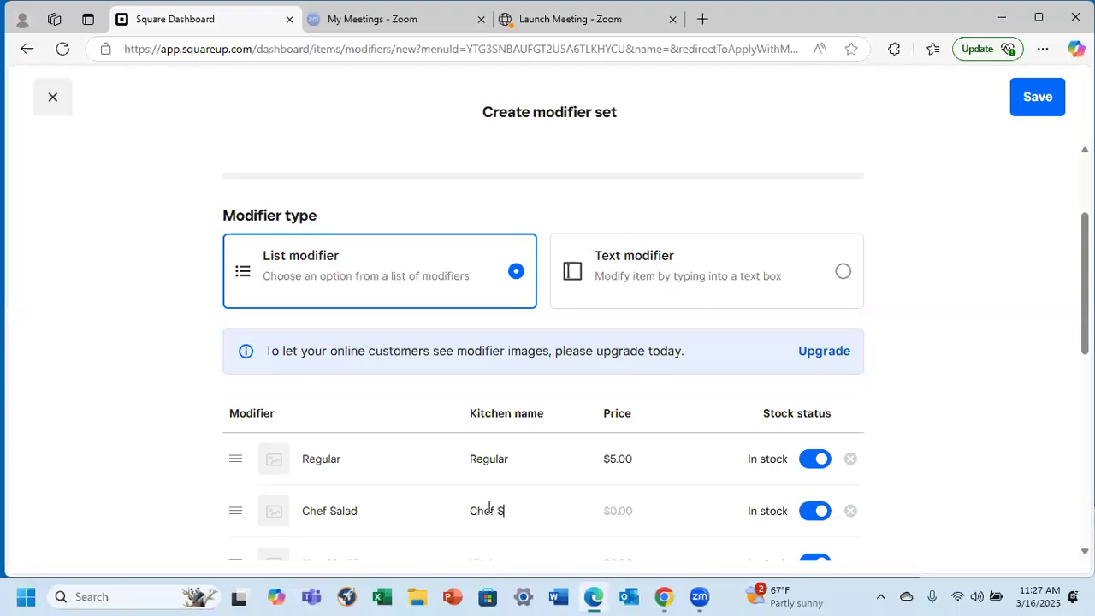
{"action": "left_click", "coordinate": [614, 512]}
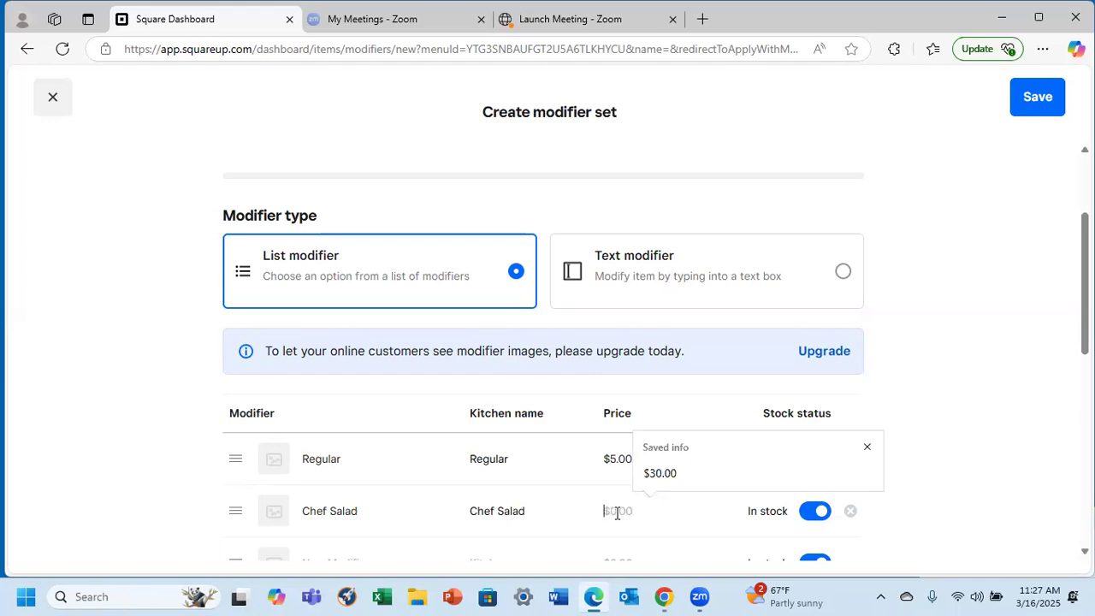
{"action": "type", "text": "5.00"}
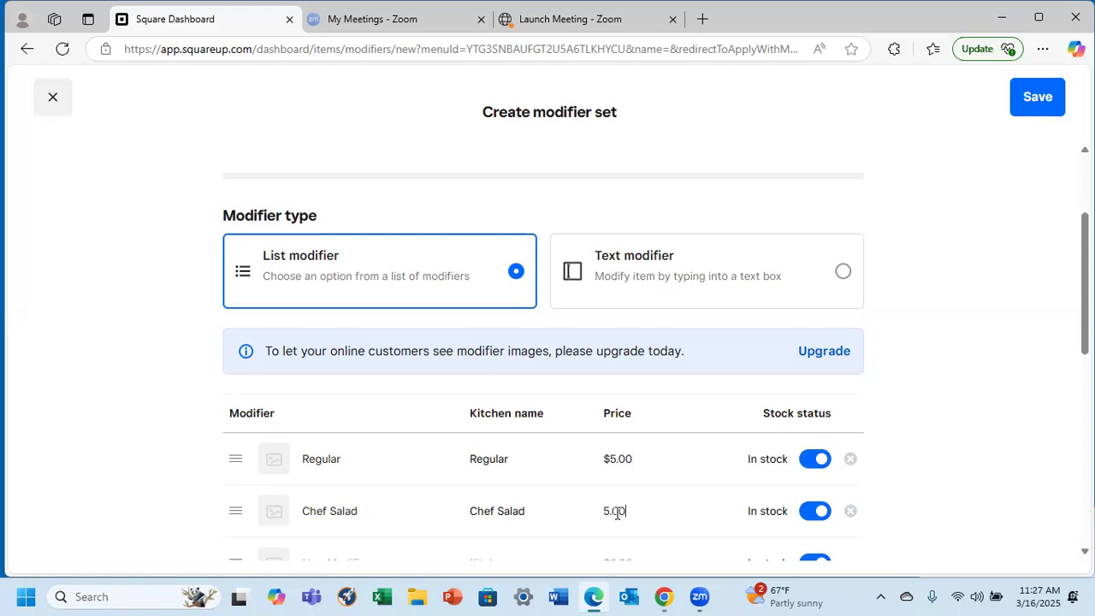
Save the Salad Size modifier set and apply it to all items in the Salads group
{"action": "scroll", "coordinate": [813, 346], "scroll_direction": "down", "scroll_amount": 2}
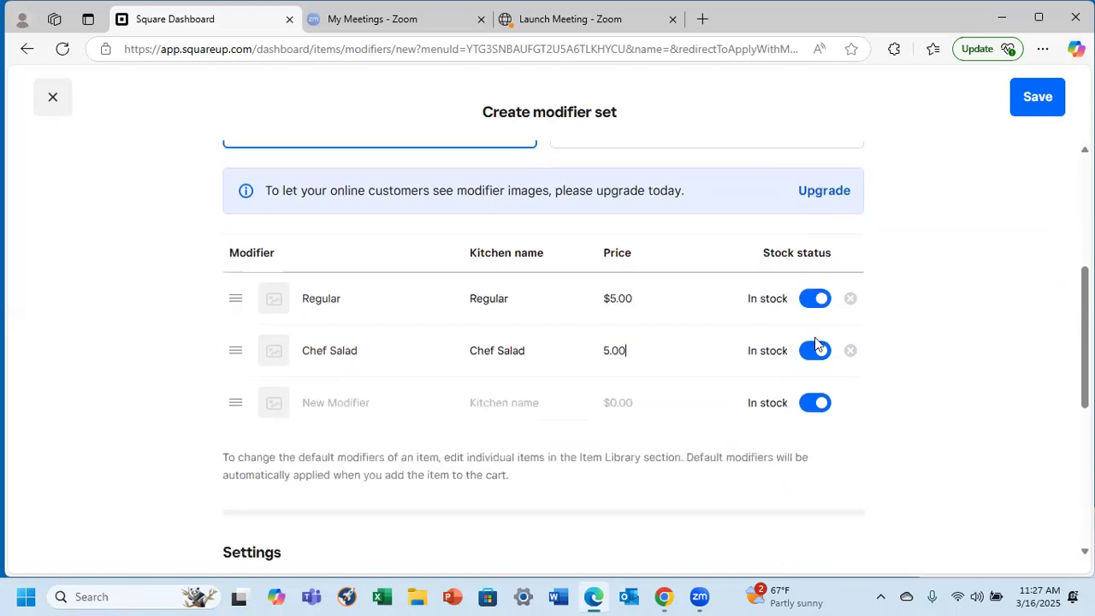
{"action": "scroll", "coordinate": [639, 366], "scroll_direction": "down", "scroll_amount": 2}
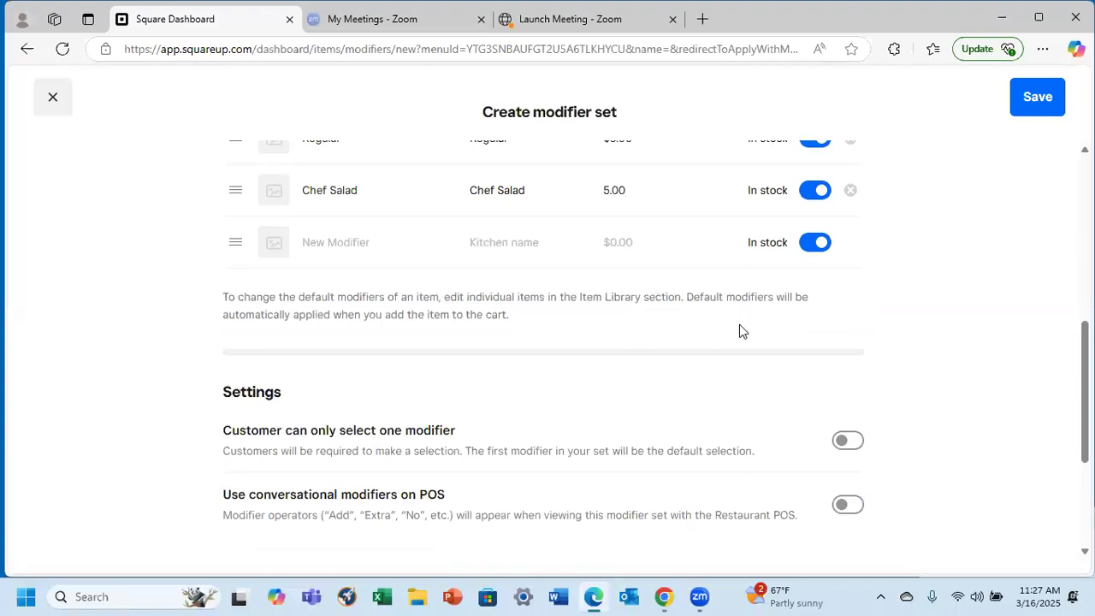
{"action": "scroll", "coordinate": [959, 223], "scroll_direction": "up", "scroll_amount": 2}
{"action": "left_click", "coordinate": [1033, 98]}
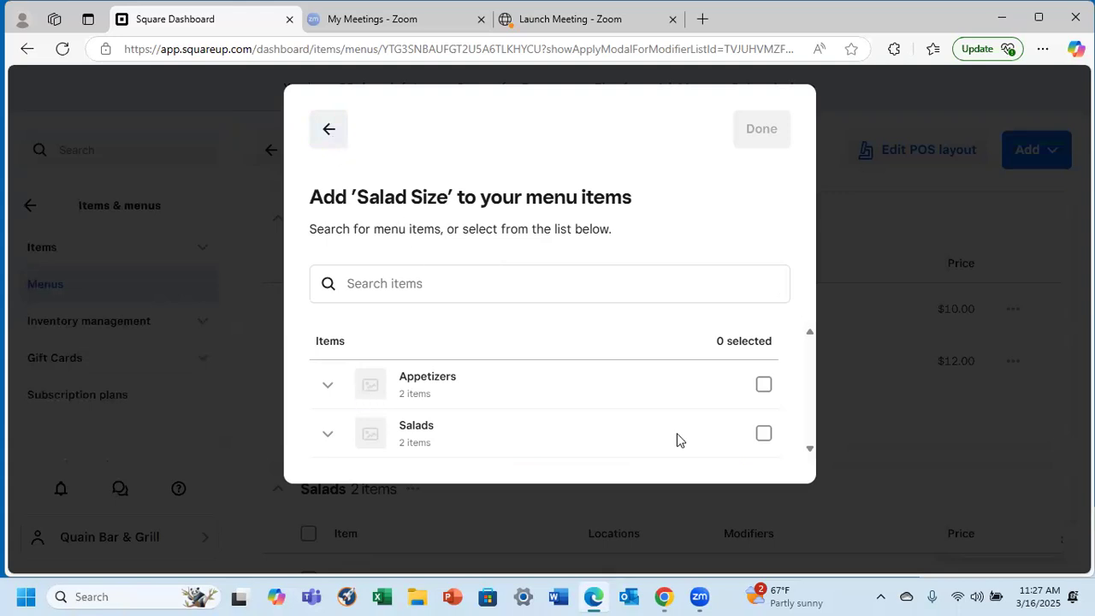
{"action": "left_click", "coordinate": [764, 434]}
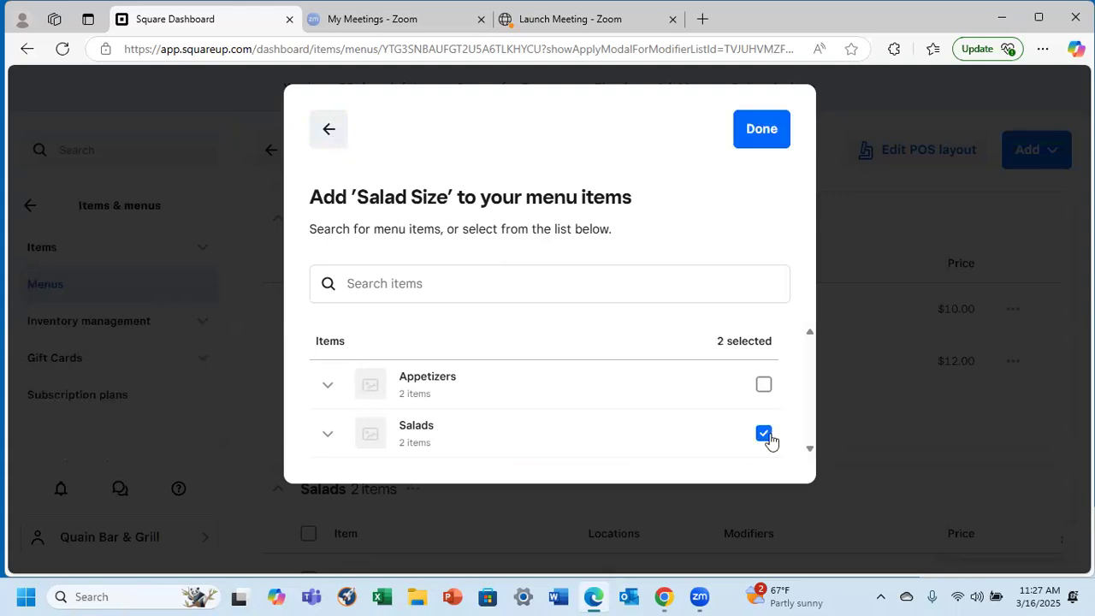
{"action": "left_click", "coordinate": [749, 129]}
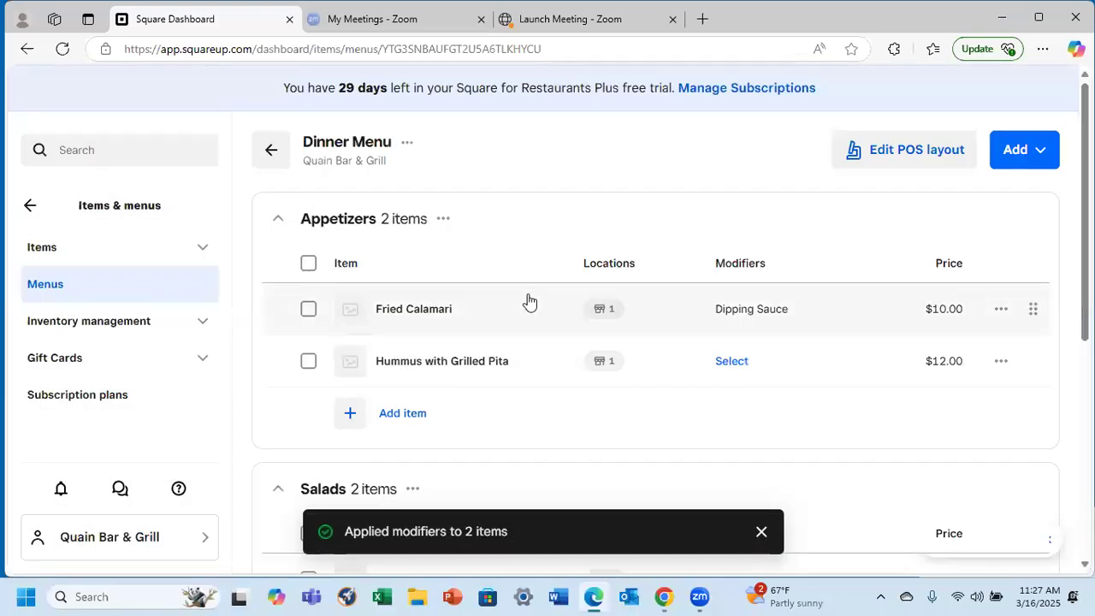
Open the Salad Size modifier set from Garden Salad for editing and review its modifiers and settings
{"action": "scroll", "coordinate": [528, 301], "scroll_direction": "down", "scroll_amount": 3}
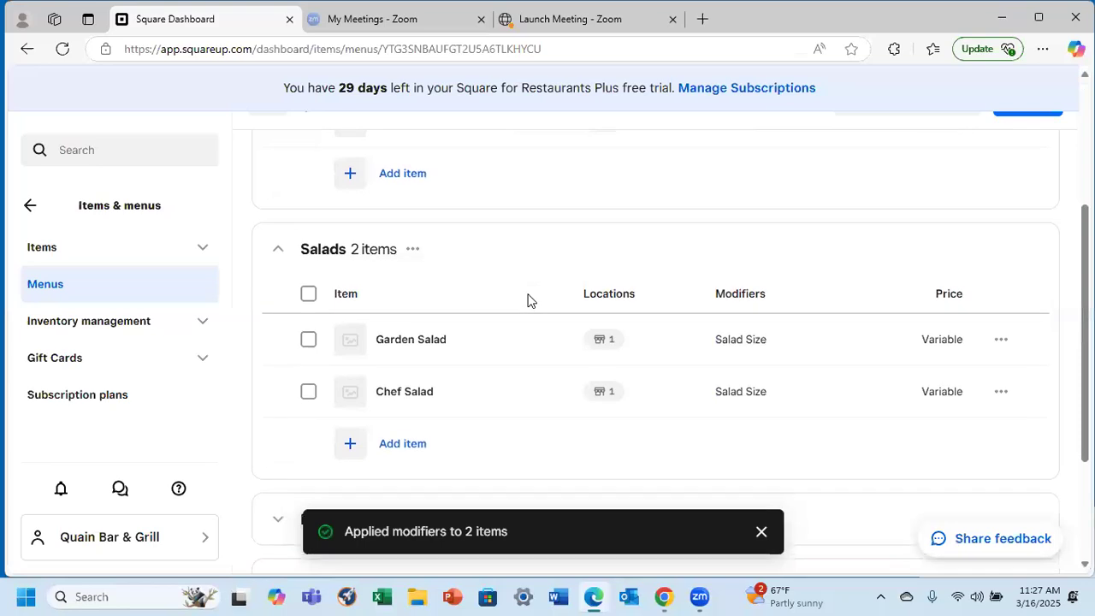
{"action": "scroll", "coordinate": [528, 301], "scroll_direction": "down", "scroll_amount": 1}
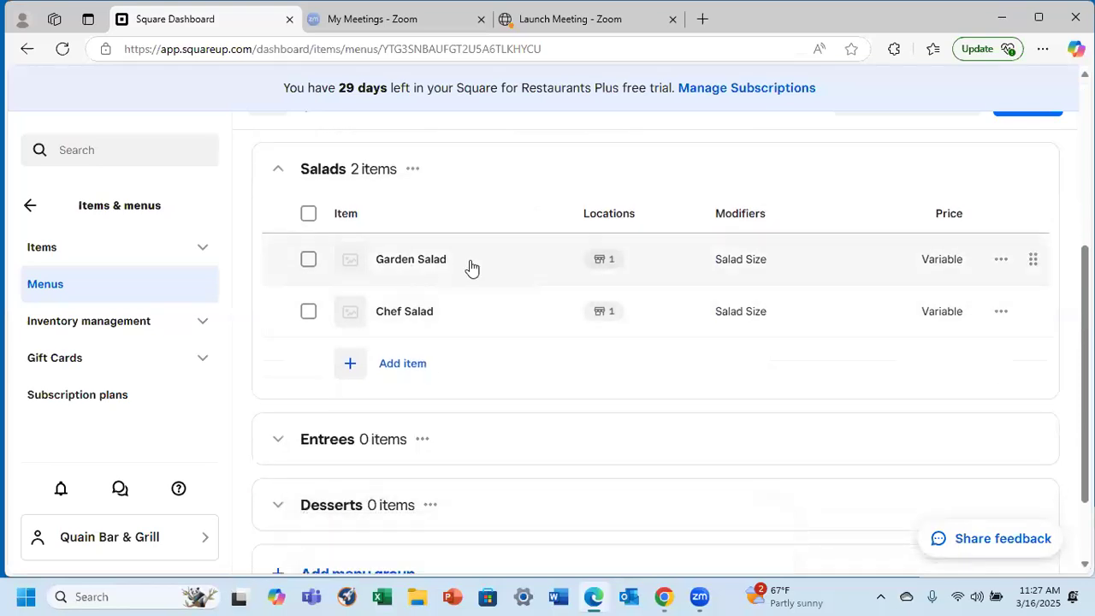
{"action": "left_click", "coordinate": [753, 261]}
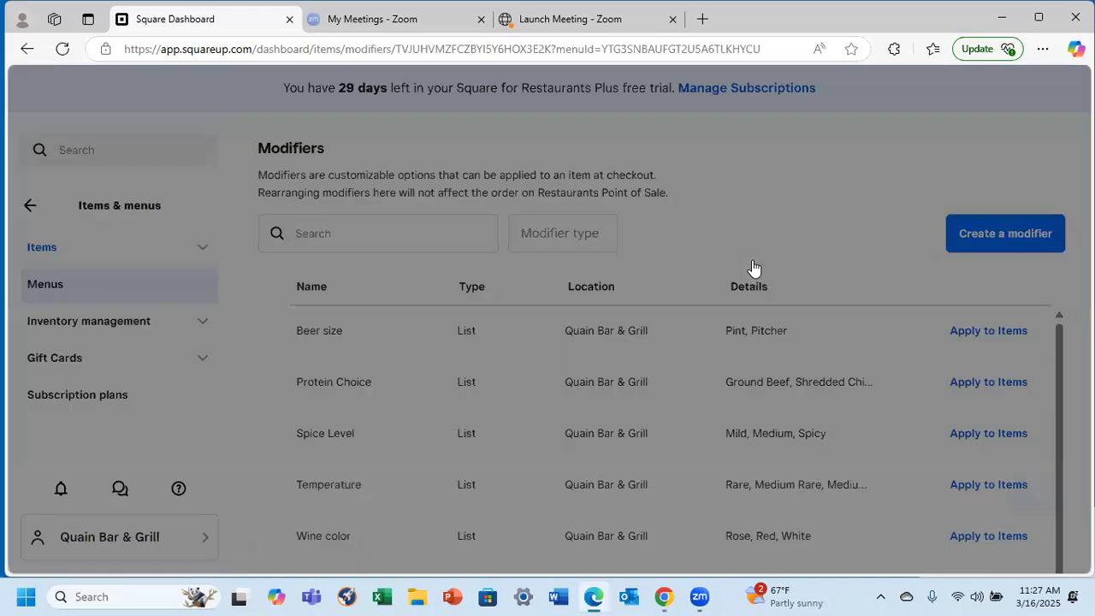
{"action": "scroll", "coordinate": [634, 324], "scroll_direction": "down", "scroll_amount": 3}
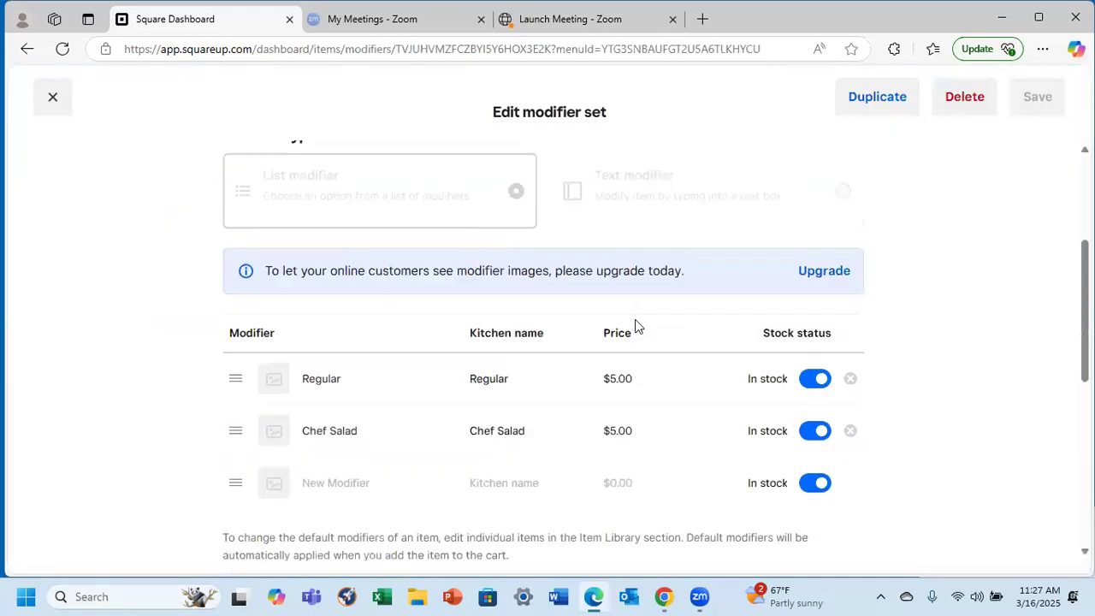
{"action": "scroll", "coordinate": [634, 324], "scroll_direction": "down", "scroll_amount": 1}
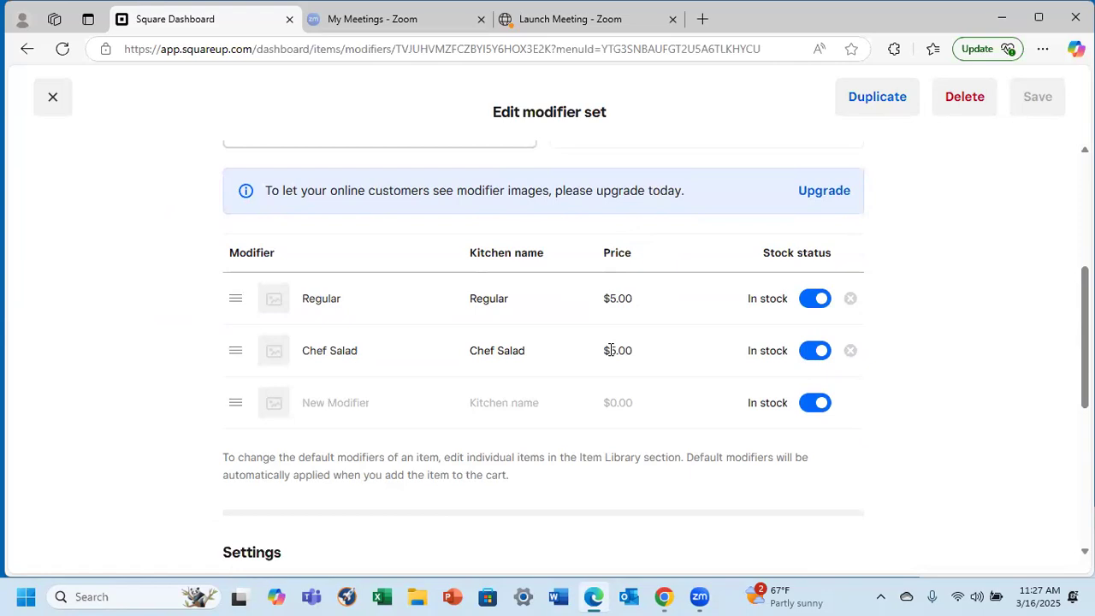
{"action": "scroll", "coordinate": [610, 350], "scroll_direction": "down", "scroll_amount": 2}
{"action": "scroll", "coordinate": [611, 350], "scroll_direction": "up", "scroll_amount": 6}
{"action": "scroll", "coordinate": [610, 350], "scroll_direction": "down", "scroll_amount": 4}
{"action": "scroll", "coordinate": [394, 329], "scroll_direction": "up", "scroll_amount": 1}
{"action": "scroll", "coordinate": [371, 374], "scroll_direction": "down", "scroll_amount": 2}
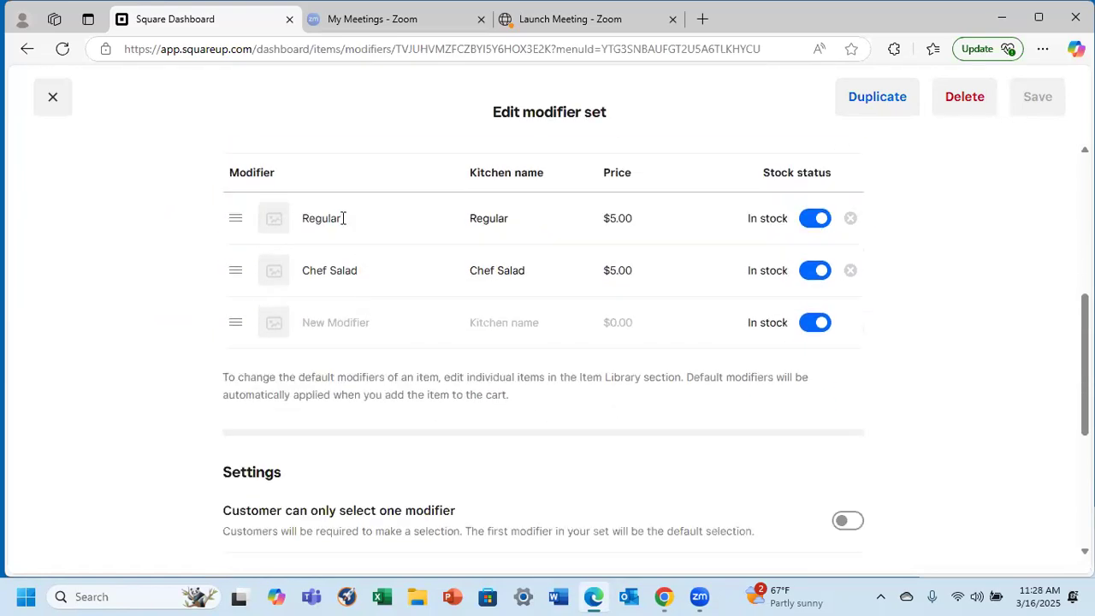
Rename the Chef Salad modifier to Large and change its kitchen name to Large
{"action": "left_click_drag", "start_coordinate": [358, 271], "coordinate": [299, 271]}
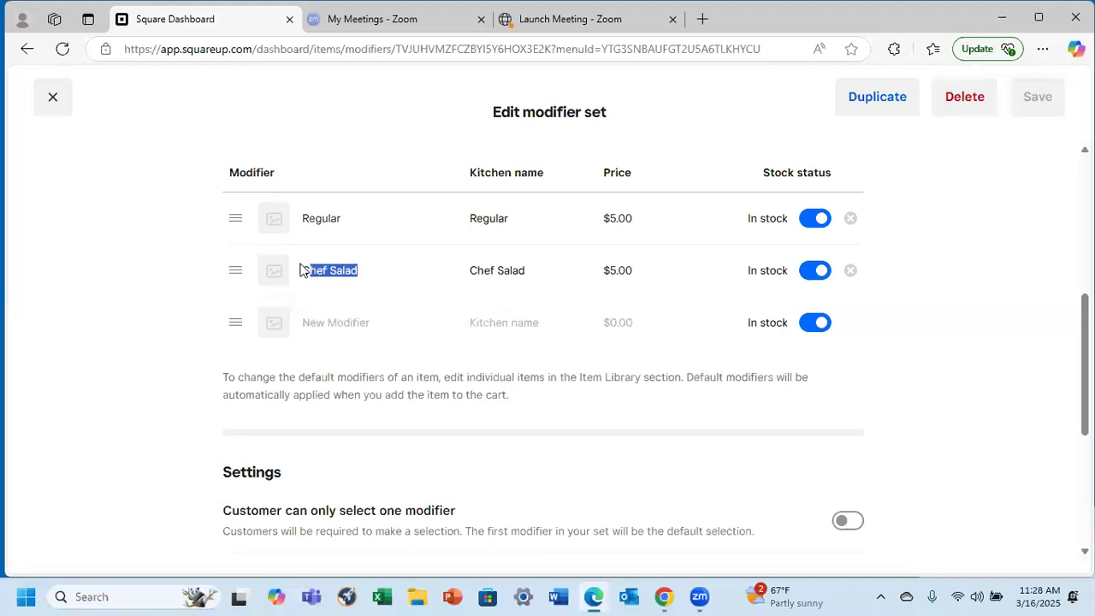
{"action": "key", "text": "BackSpace"}
{"action": "type", "text": "Lar"}
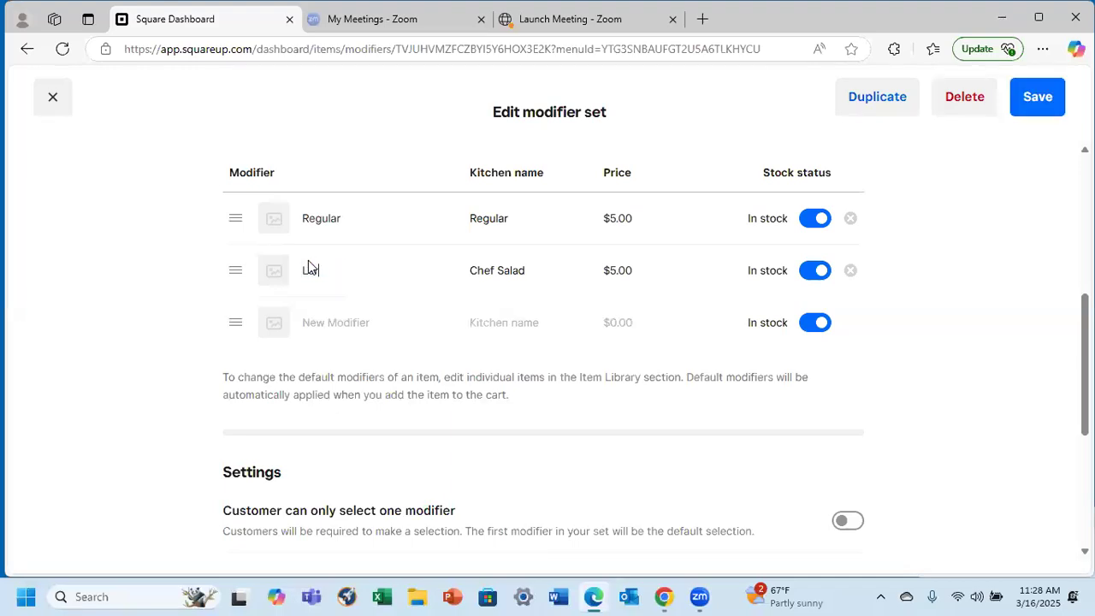
{"action": "type", "text": "ge"}
{"action": "left_click_drag", "start_coordinate": [525, 273], "coordinate": [449, 270]}
{"action": "type", "text": "Large"}
Set the Large modifier's price to $8 and save the modifier set
{"action": "type", "text": "8"}
{"action": "left_click", "coordinate": [1045, 97]}
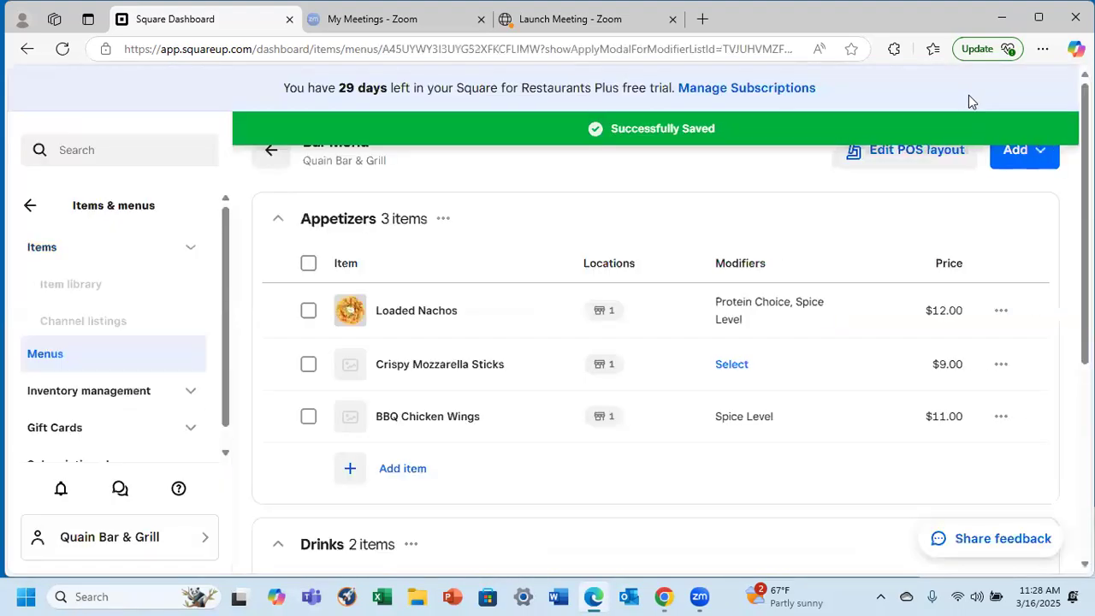
{"action": "scroll", "coordinate": [586, 306], "scroll_direction": "down", "scroll_amount": 4}
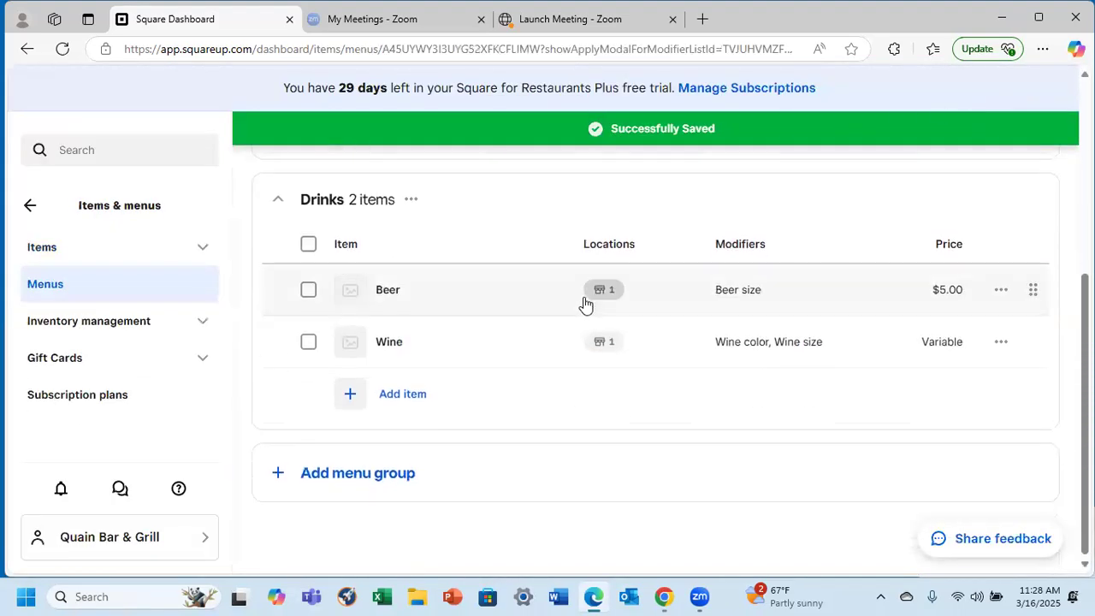
Leave the Bar Menu and open the Dinner Menu at its Salads group
{"action": "scroll", "coordinate": [585, 299], "scroll_direction": "up", "scroll_amount": 4}
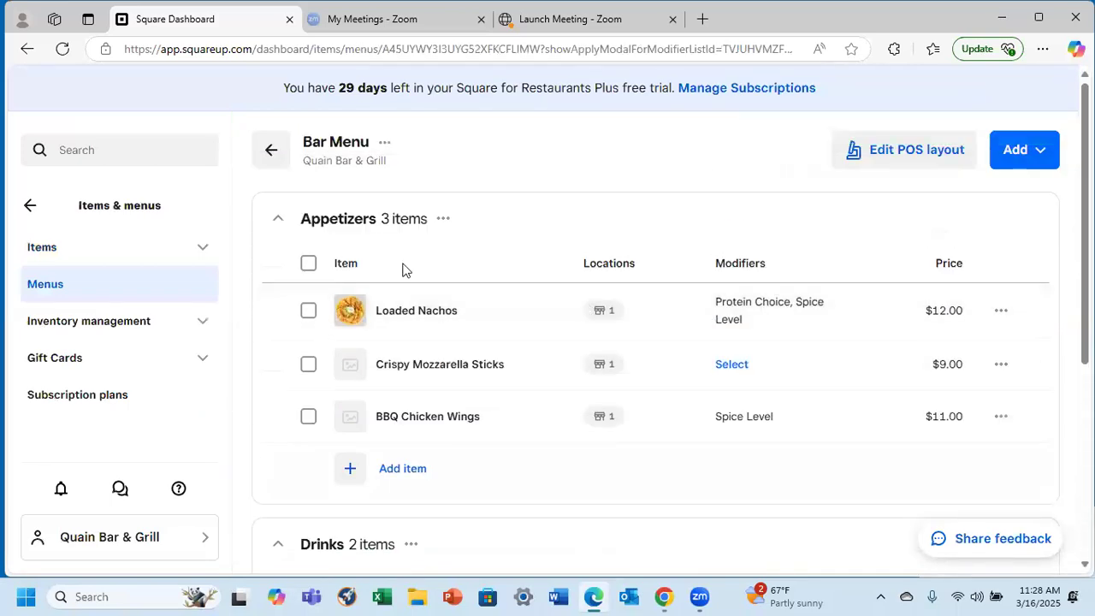
{"action": "left_click", "coordinate": [271, 150]}
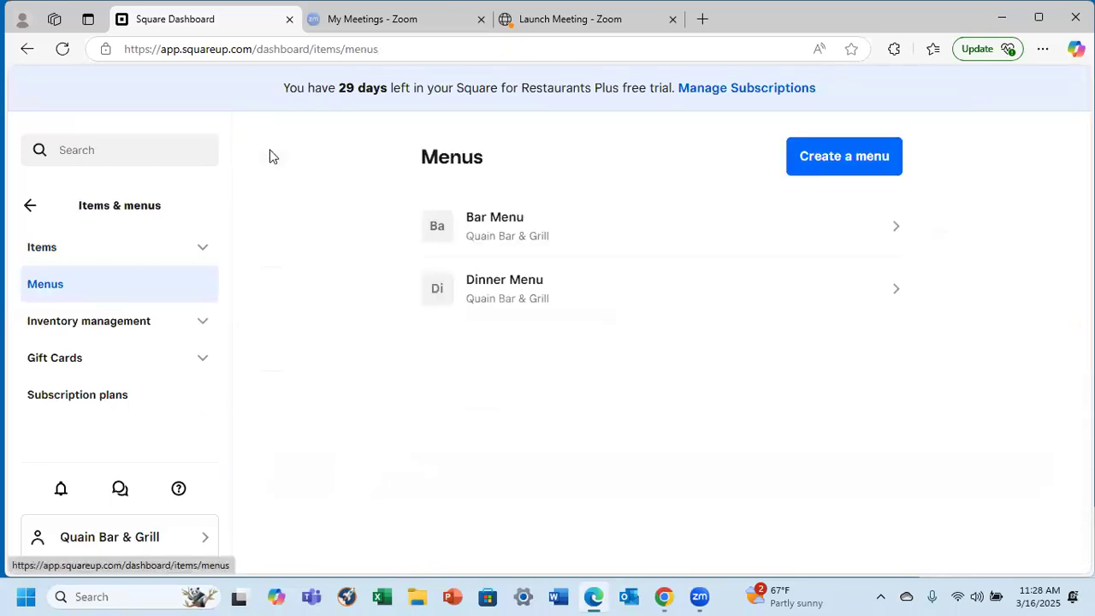
{"action": "left_click", "coordinate": [504, 287]}
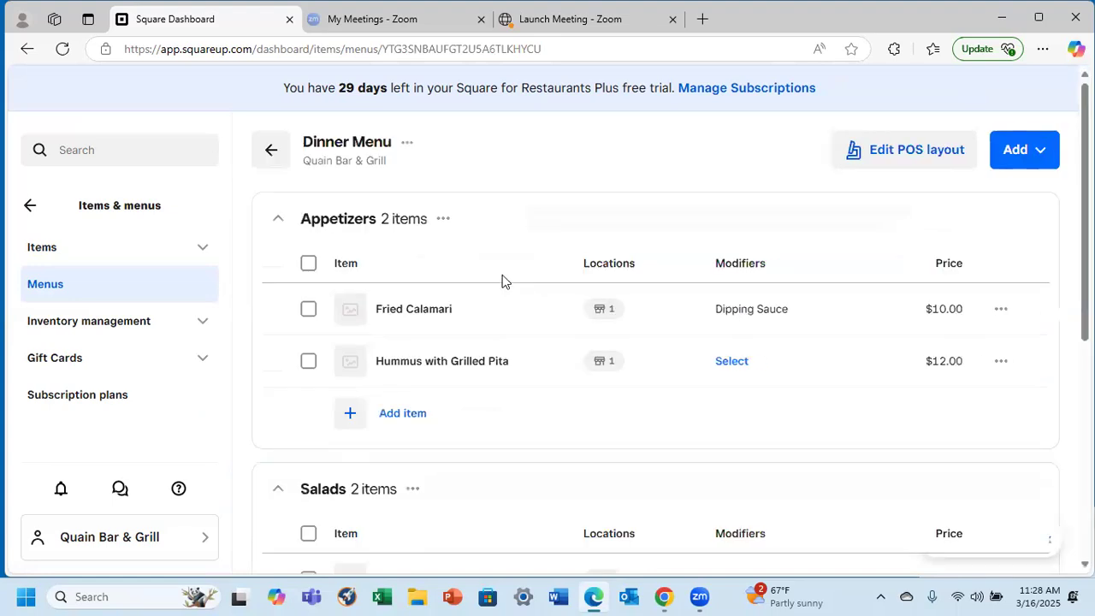
{"action": "scroll", "coordinate": [620, 246], "scroll_direction": "down", "scroll_amount": 4}
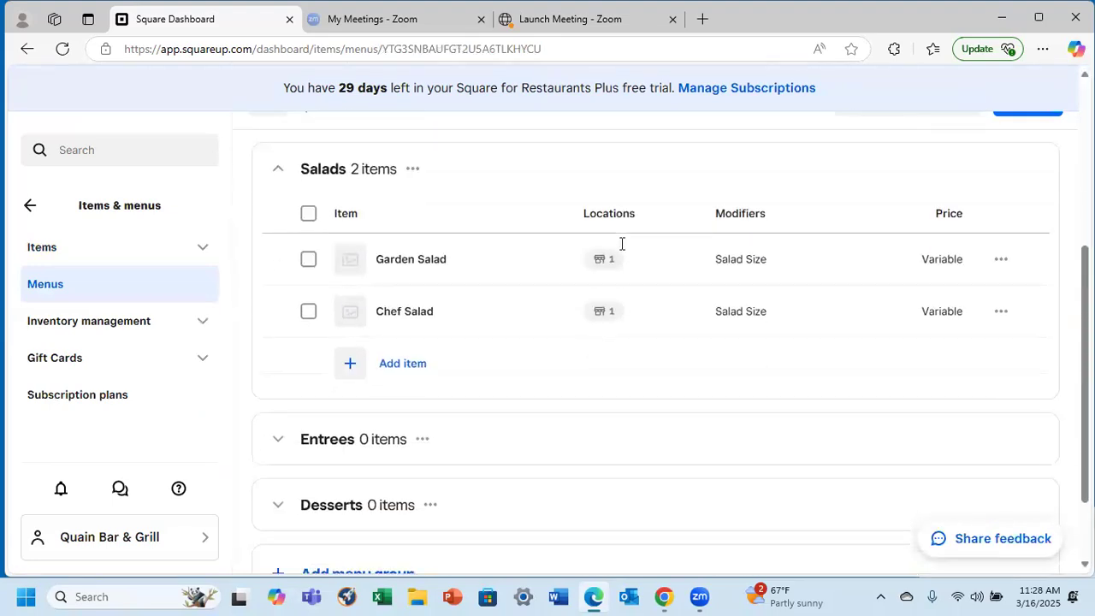
Review the Salad Size modifier set from both Chef Salad and Garden Salad, closing it each time without changes
{"action": "left_click", "coordinate": [732, 313]}
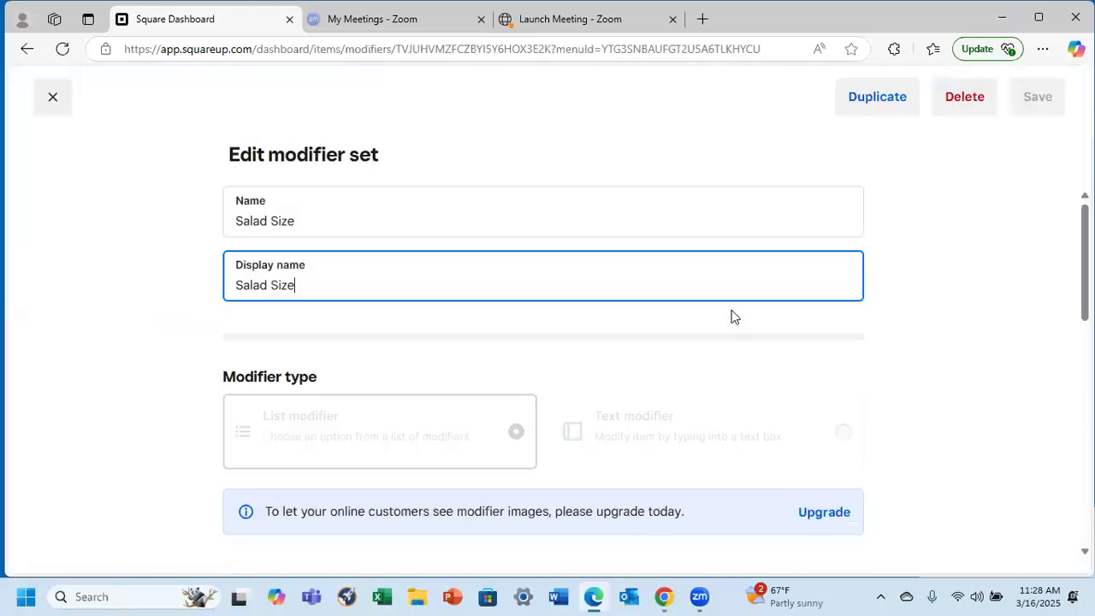
{"action": "scroll", "coordinate": [731, 317], "scroll_direction": "down", "scroll_amount": 5}
{"action": "left_click", "coordinate": [46, 98]}
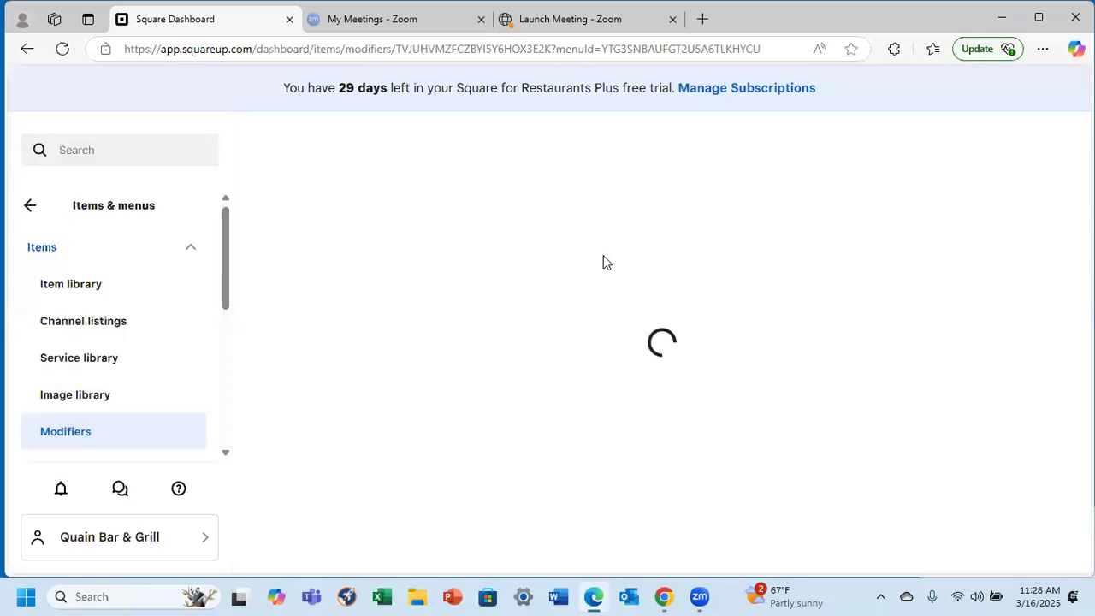
{"action": "scroll", "coordinate": [601, 273], "scroll_direction": "down", "scroll_amount": 3}
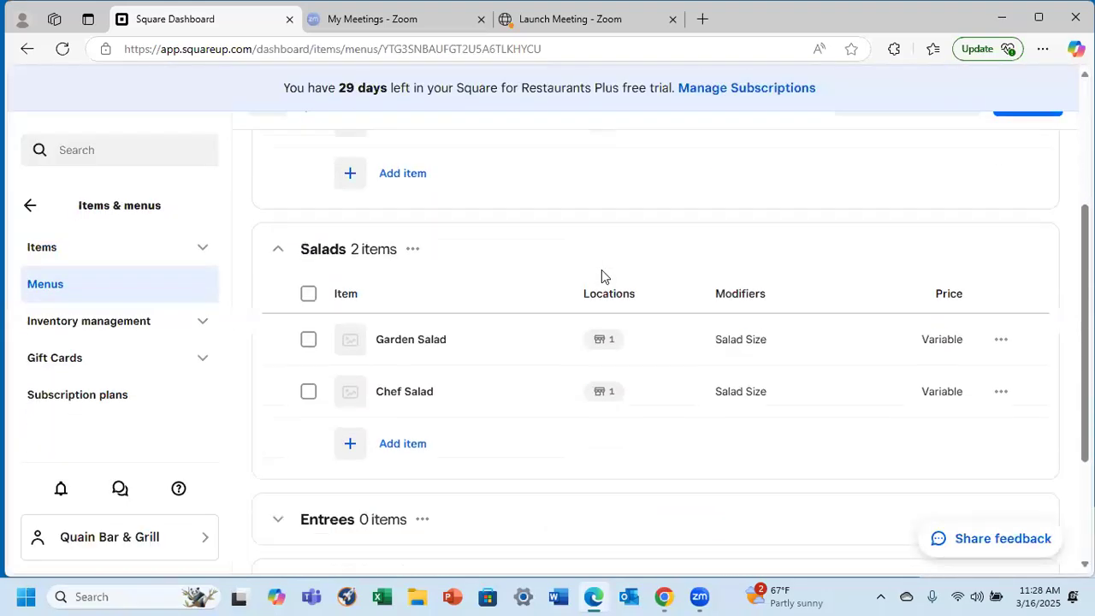
{"action": "left_click", "coordinate": [734, 342]}
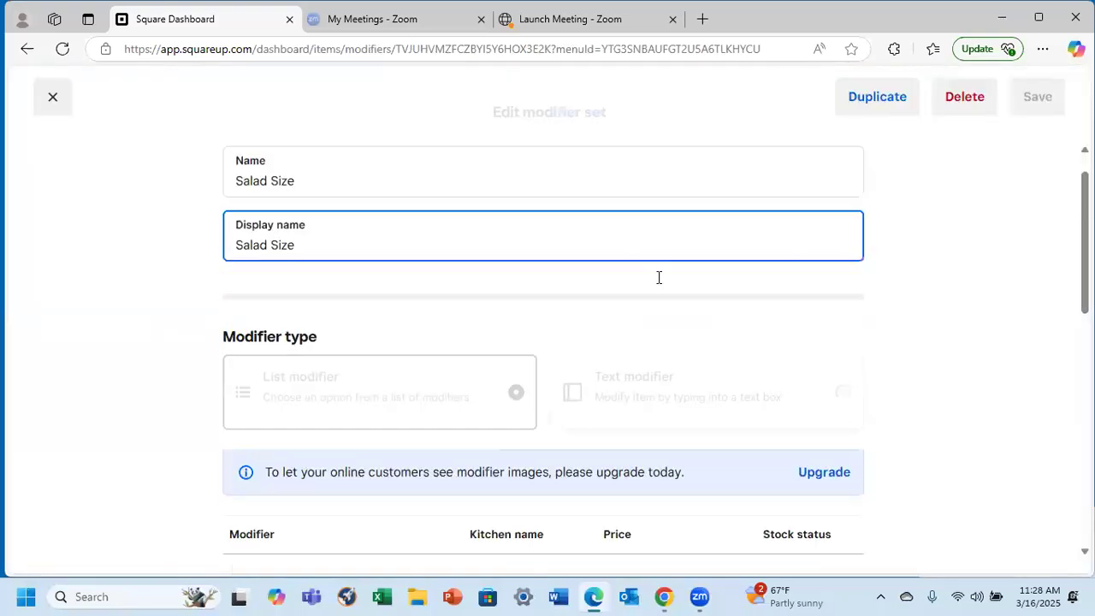
{"action": "scroll", "coordinate": [658, 277], "scroll_direction": "down", "scroll_amount": 4}
{"action": "scroll", "coordinate": [658, 276], "scroll_direction": "up", "scroll_amount": 4}
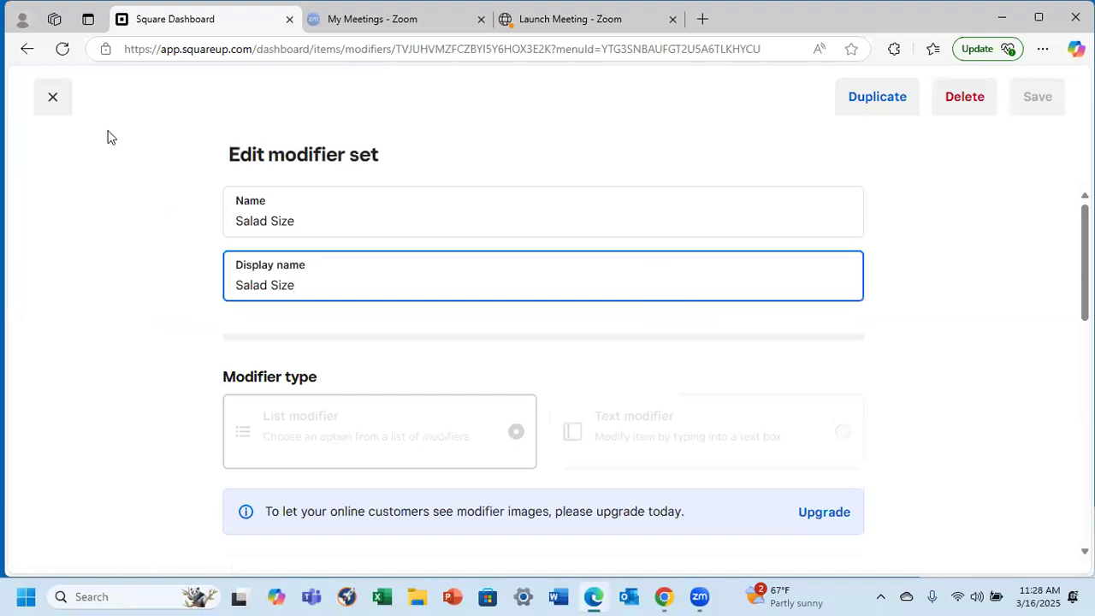
{"action": "left_click", "coordinate": [52, 100]}
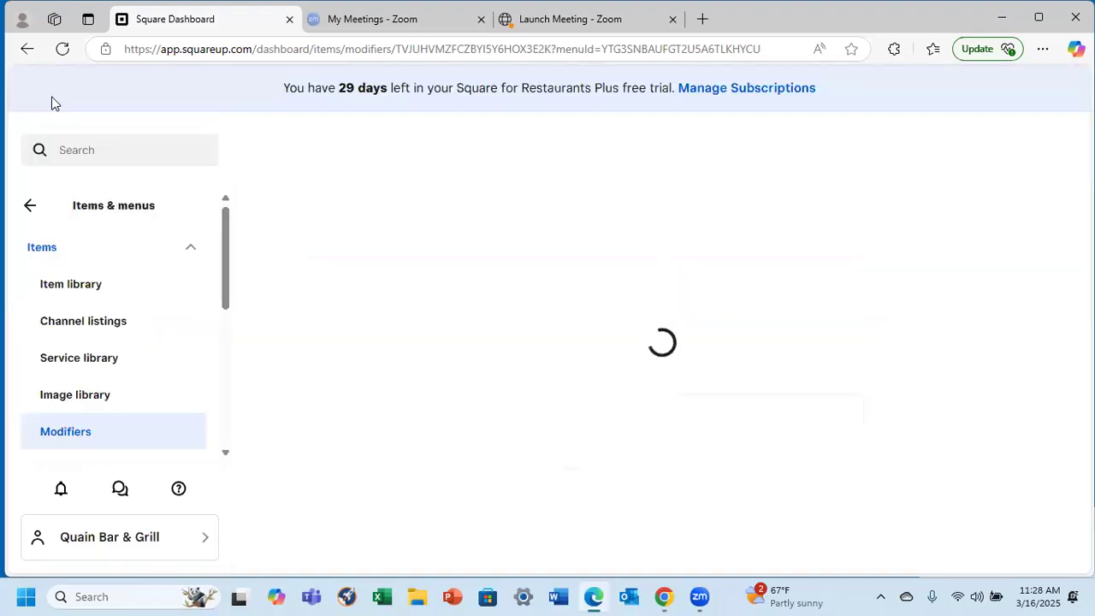
Open the modifier selection for Garden Salad and start creating a new modifier set from it
{"action": "scroll", "coordinate": [712, 301], "scroll_direction": "down", "scroll_amount": 3}
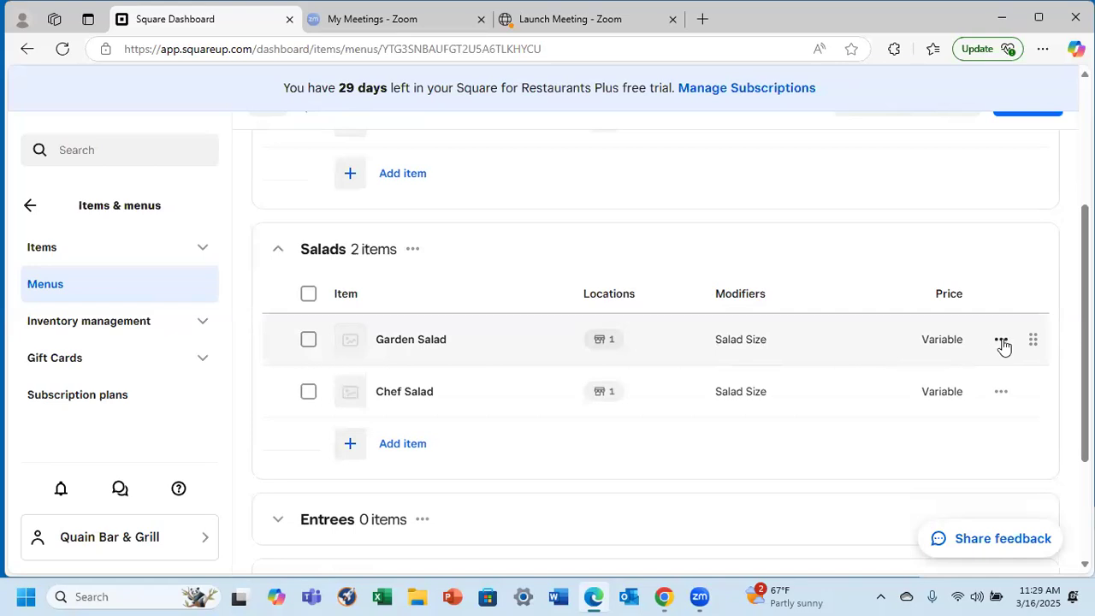
{"action": "left_click", "coordinate": [1001, 342]}
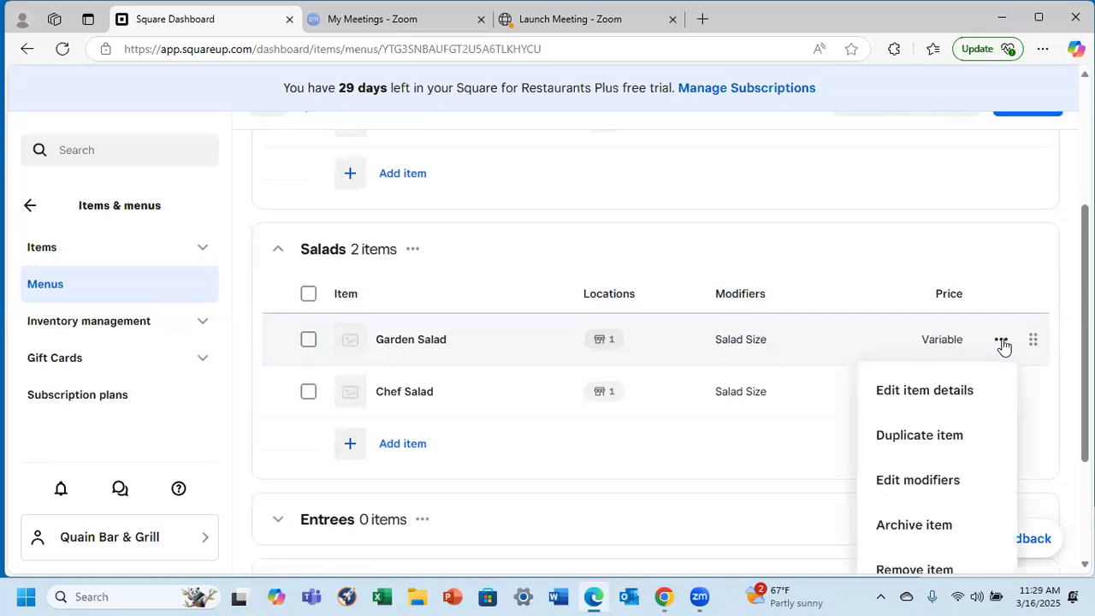
{"action": "left_click", "coordinate": [891, 481]}
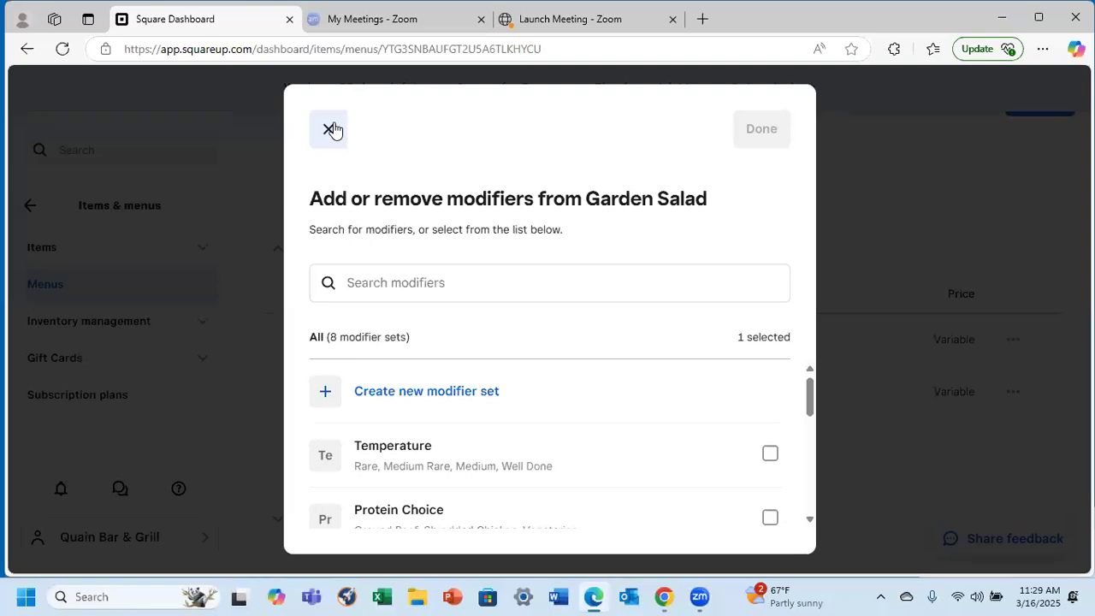
{"action": "scroll", "coordinate": [471, 425], "scroll_direction": "down", "scroll_amount": 2}
{"action": "scroll", "coordinate": [471, 424], "scroll_direction": "up", "scroll_amount": 2}
{"action": "left_click", "coordinate": [318, 391]}
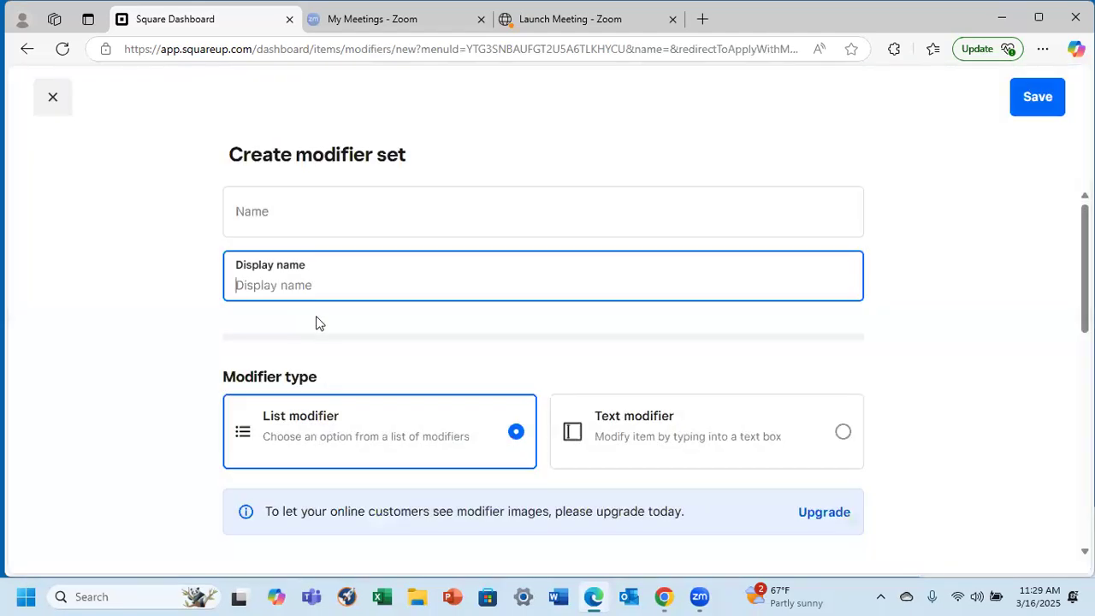
Name the new modifier set Salad Protein
{"action": "left_click", "coordinate": [275, 215]}
{"action": "type", "text": "Sala"}
{"action": "key", "text": "BackSpace"}
{"action": "key", "text": "BackSpace"}
{"action": "type", "text": "alda"}
{"action": "key", "text": "BackSpace"}
{"action": "key", "text": "BackSpace"}
{"action": "type", "text": "ad Protein"}
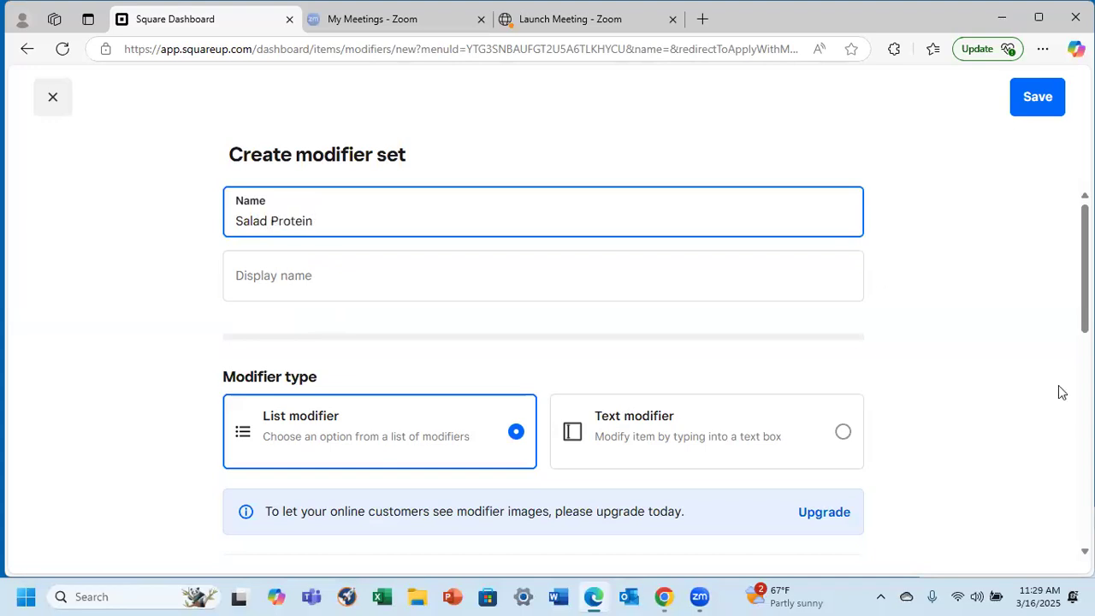
Set the modifier set's display name to Salad Protein
{"action": "left_click", "coordinate": [256, 278]}
{"action": "type", "text": "Salad Protei"}
{"action": "key", "text": "BackSpace"}
{"action": "type", "text": "ibn"}
{"action": "key", "text": "BackSpace"}
{"action": "key", "text": "BackSpace"}
{"action": "type", "text": "n"}
{"action": "key", "text": "BackSpace"}
{"action": "type", "text": "n"}
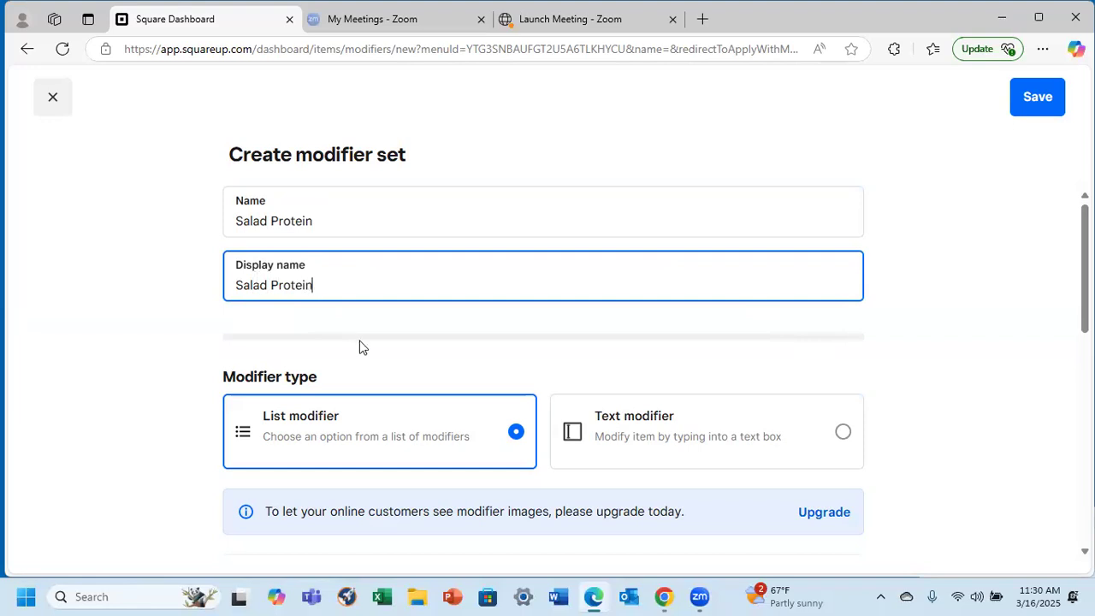
Add a Chicken modifier with the kitchen name Chicken and a price of $6.00
{"action": "scroll", "coordinate": [476, 378], "scroll_direction": "down", "scroll_amount": 4}
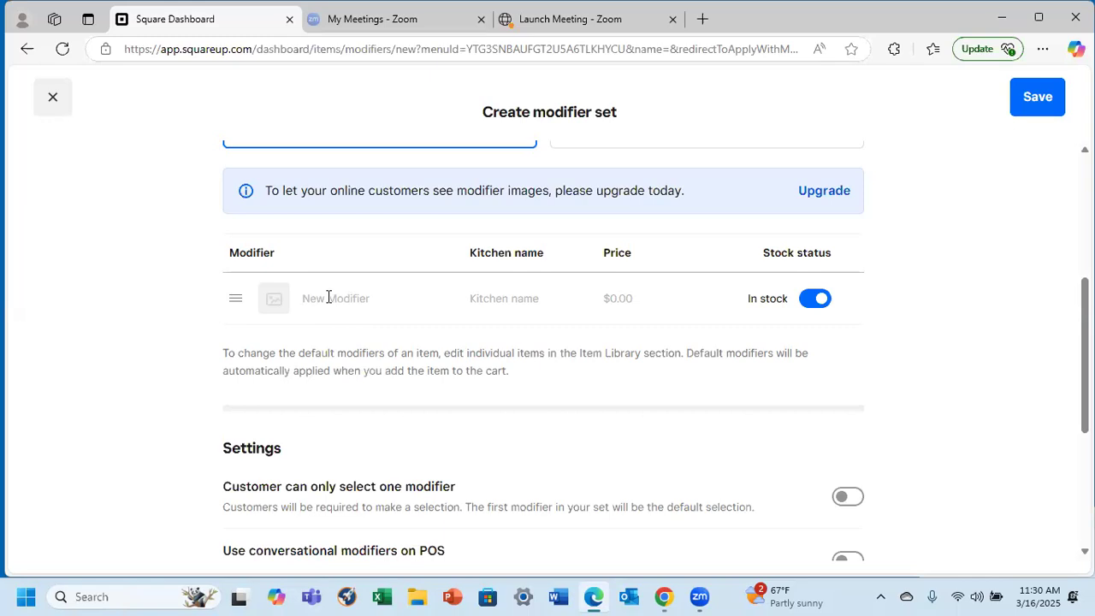
{"action": "type", "text": "Chicken"}
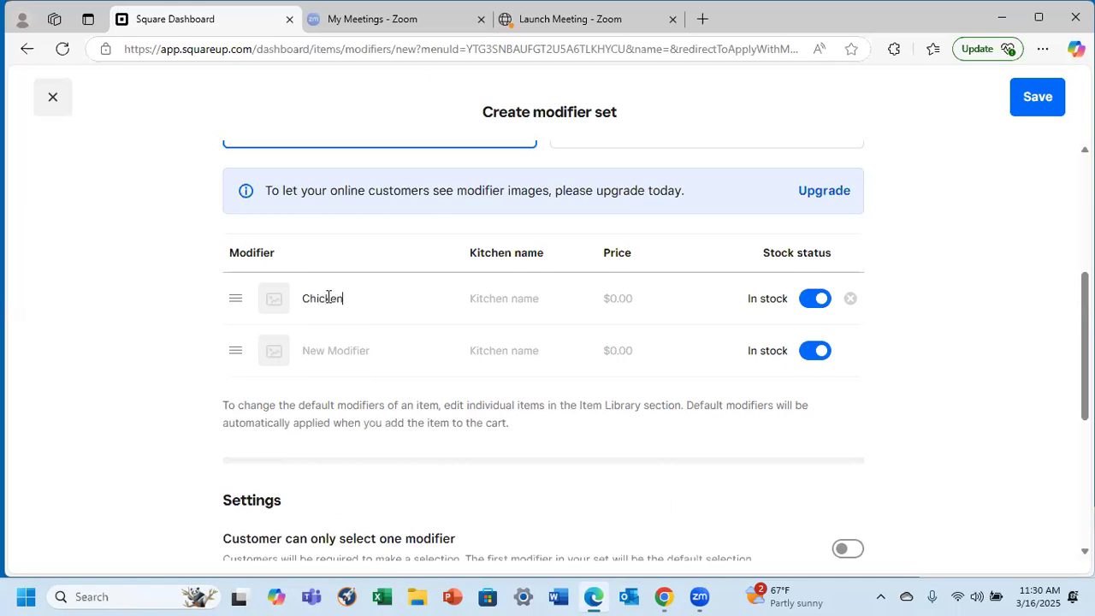
{"action": "type", "text": "Chicken"}
{"action": "left_click", "coordinate": [620, 301]}
{"action": "type", "text": "6.00"}
Add a Shrimp modifier with the kitchen name Shrimp and a price of $9.00
{"action": "left_click", "coordinate": [339, 347]}
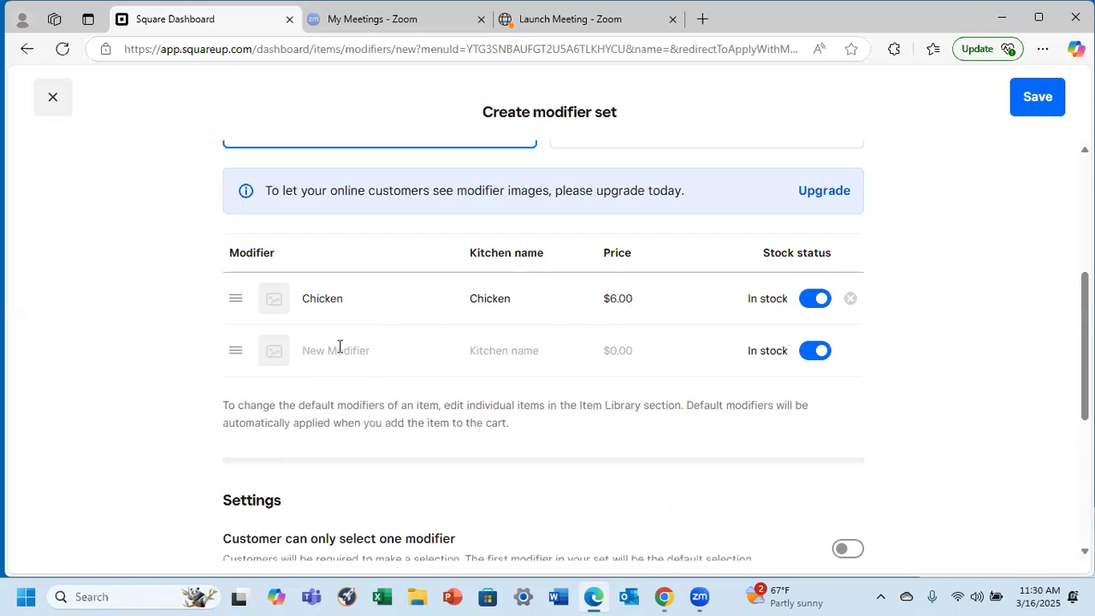
{"action": "type", "text": "S"}
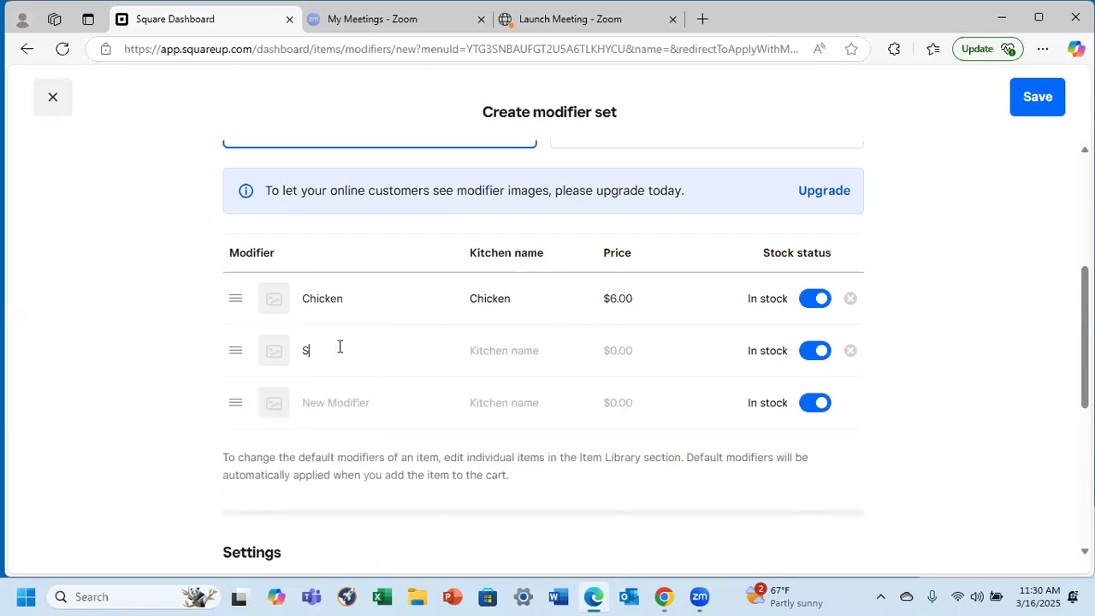
{"action": "type", "text": "hrimp"}
{"action": "left_click", "coordinate": [479, 348]}
{"action": "type", "text": "Shrip"}
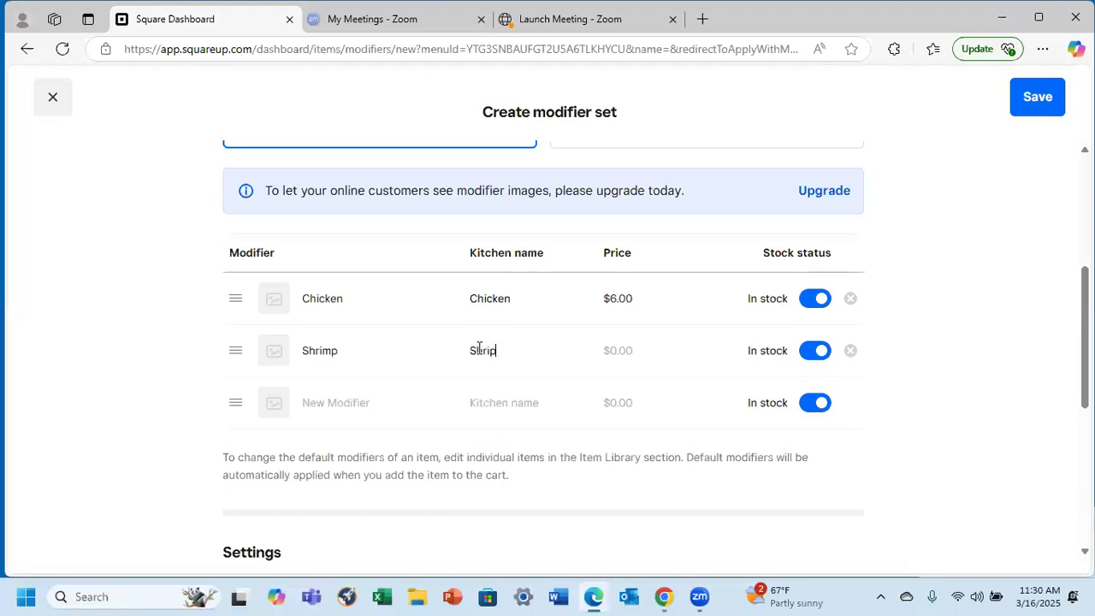
{"action": "key", "text": "BackSpace"}
{"action": "type", "text": "mp"}
{"action": "left_click", "coordinate": [622, 350]}
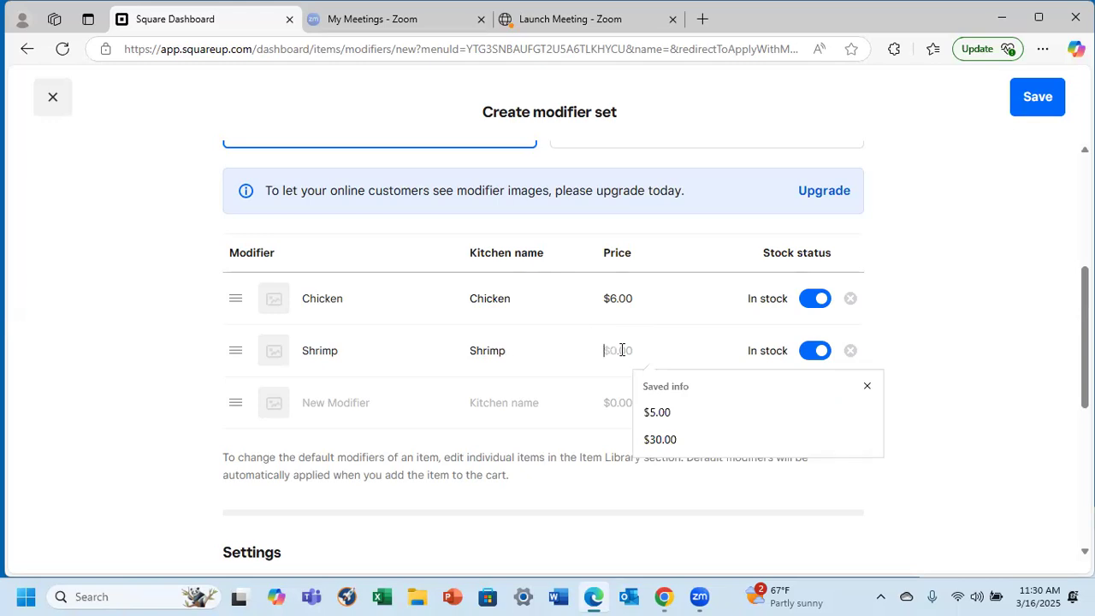
{"action": "type", "text": "9.00"}
Add a Salmon modifier with the kitchen name Salmon and a price of $9.00
{"action": "left_click", "coordinate": [337, 398]}
{"action": "type", "text": "Salmon"}
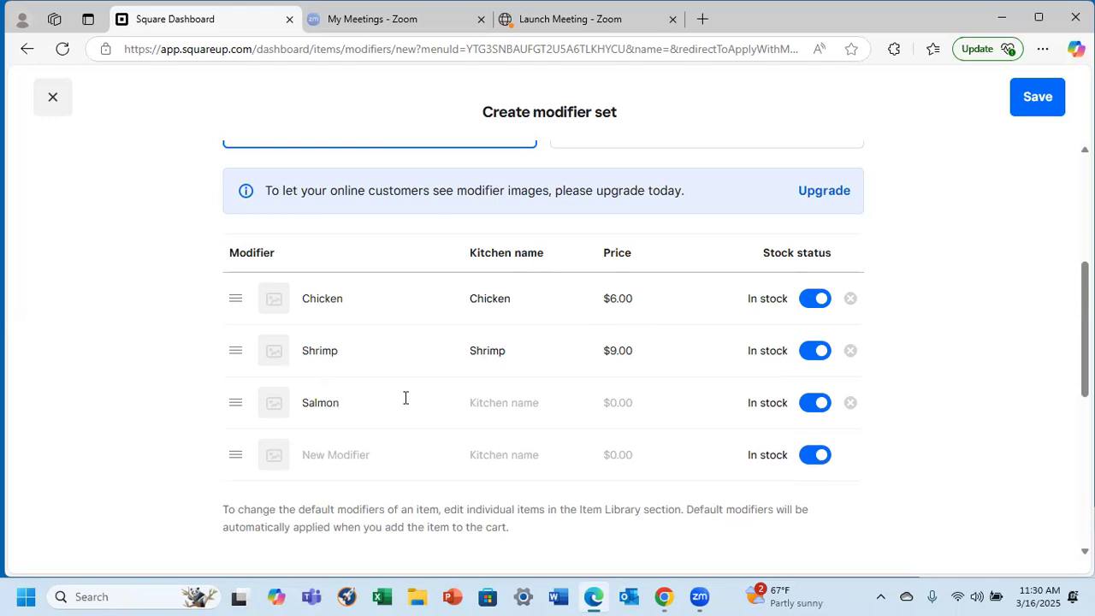
{"action": "left_click", "coordinate": [488, 398]}
{"action": "type", "text": "Salmon"}
{"action": "left_click", "coordinate": [628, 404]}
{"action": "type", "text": "9.00"}
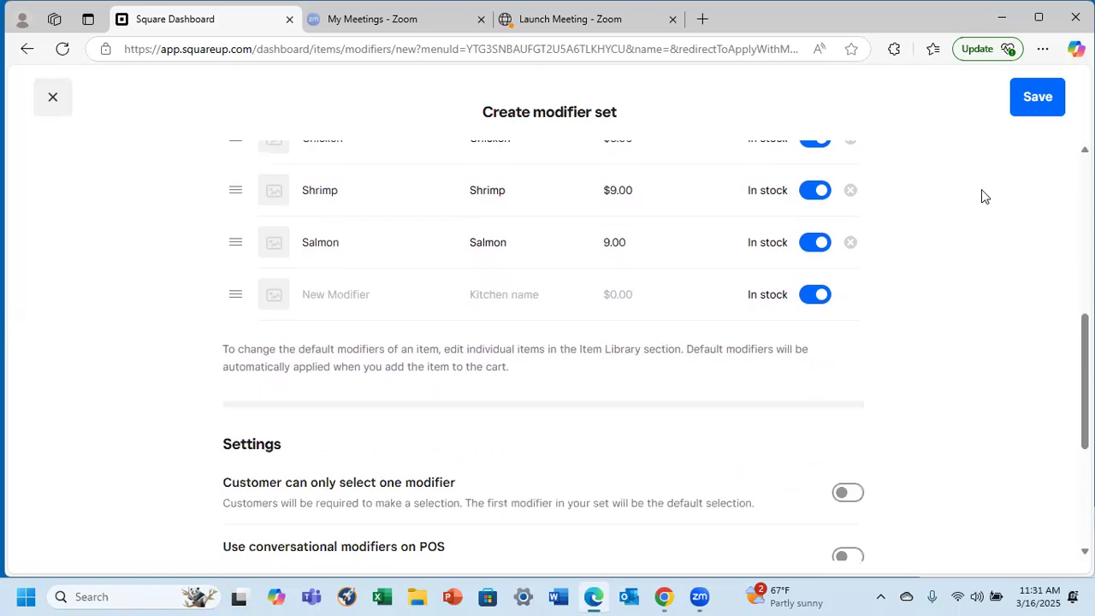
Save the Salad Protein modifier set and apply it to both items in the Salads group
{"action": "left_click", "coordinate": [1045, 96]}
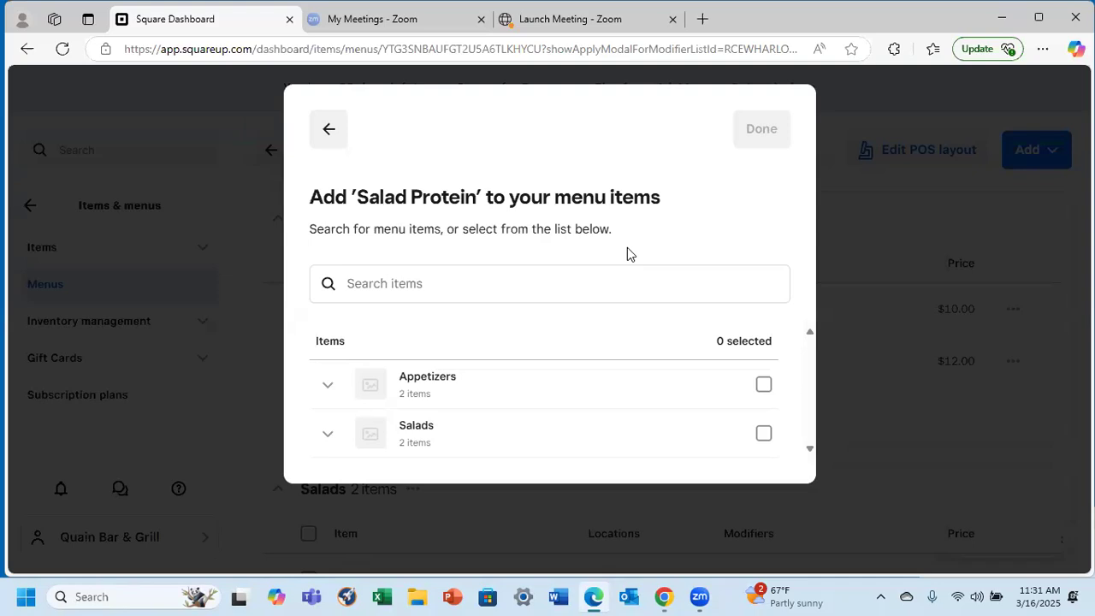
{"action": "left_click", "coordinate": [764, 433]}
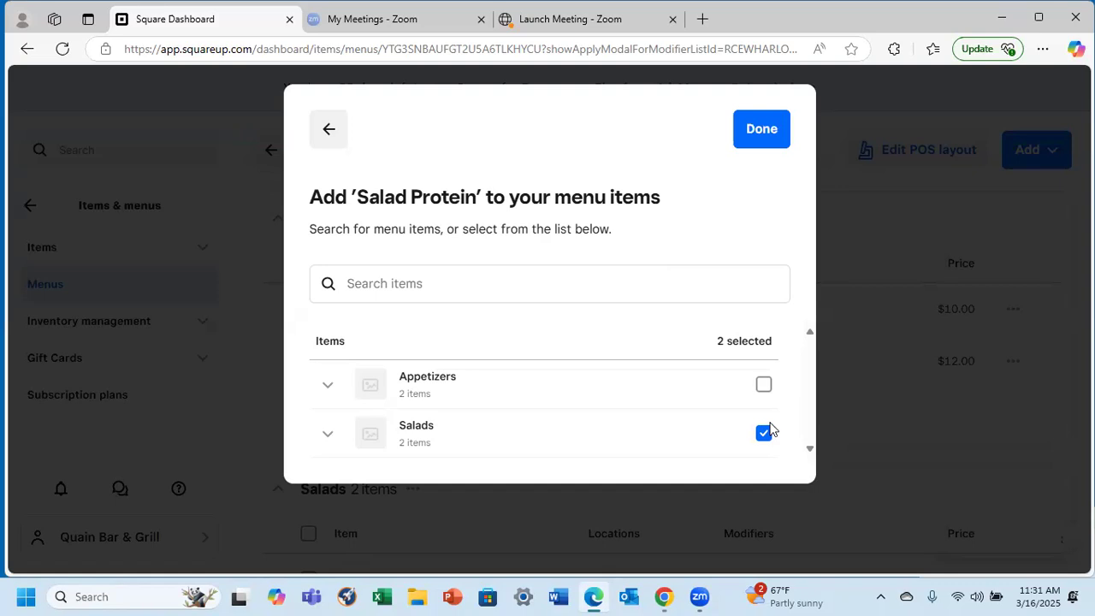
{"action": "left_click", "coordinate": [328, 437]}
{"action": "scroll", "coordinate": [498, 474], "scroll_direction": "down", "scroll_amount": 1}
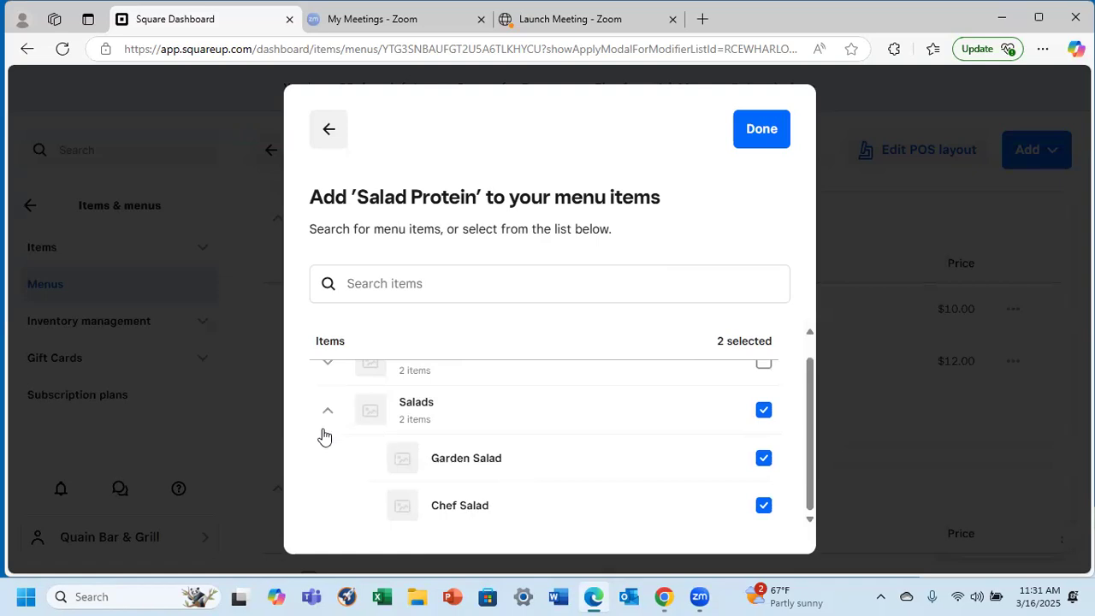
{"action": "left_click", "coordinate": [326, 414]}
{"action": "left_click", "coordinate": [761, 132]}
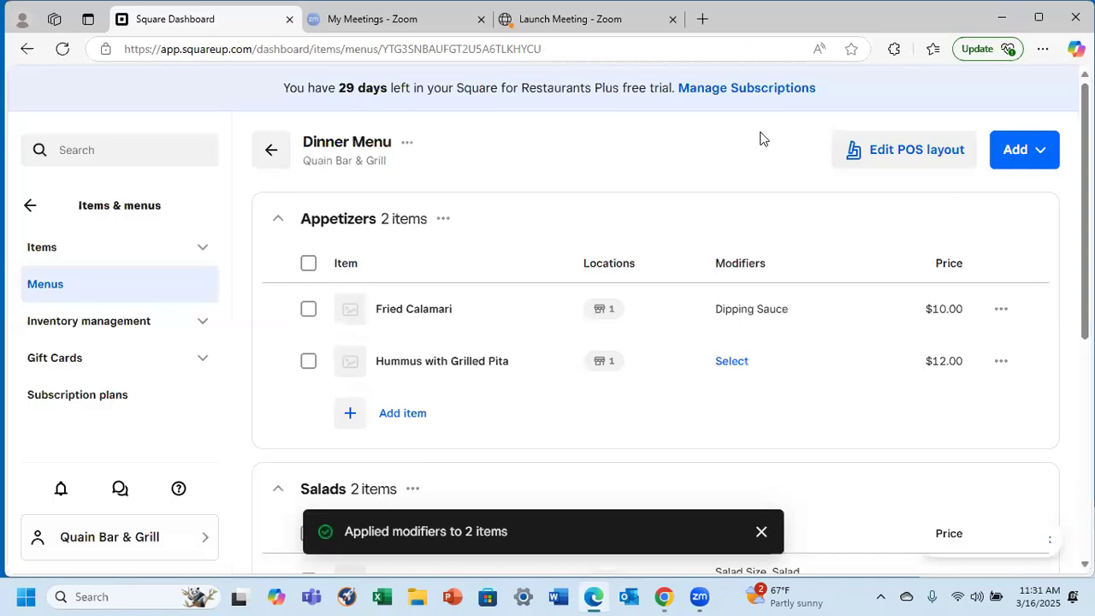
Rename the Chef Salad item in the Salads group as Salad Du Jour and save the item
{"action": "scroll", "coordinate": [707, 264], "scroll_direction": "down", "scroll_amount": 3}
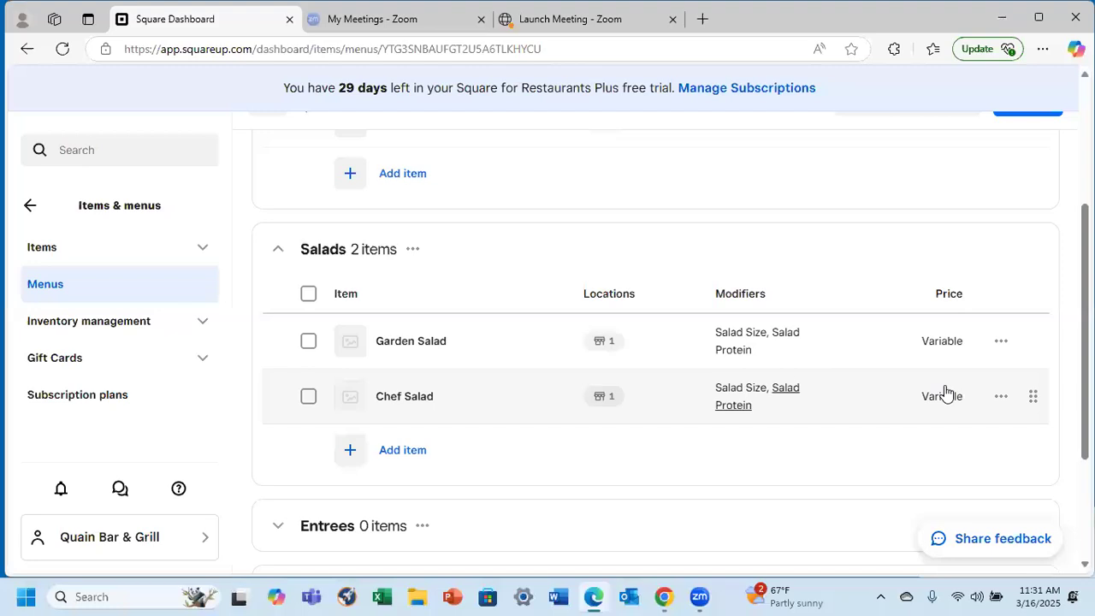
{"action": "left_click", "coordinate": [1000, 397]}
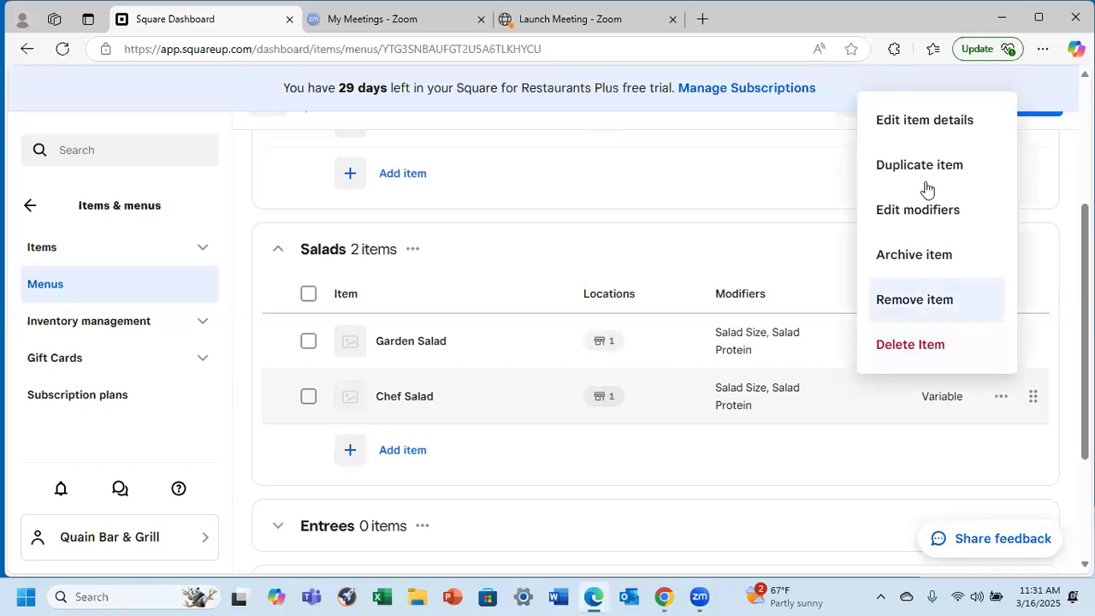
{"action": "left_click", "coordinate": [940, 122]}
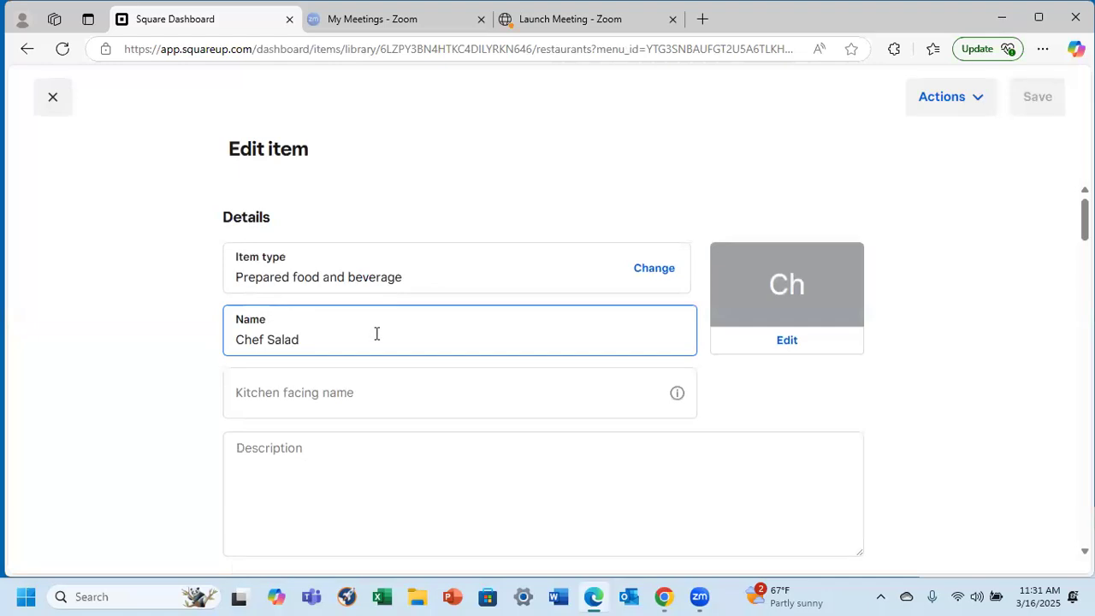
{"action": "scroll", "coordinate": [376, 336], "scroll_direction": "down", "scroll_amount": 2}
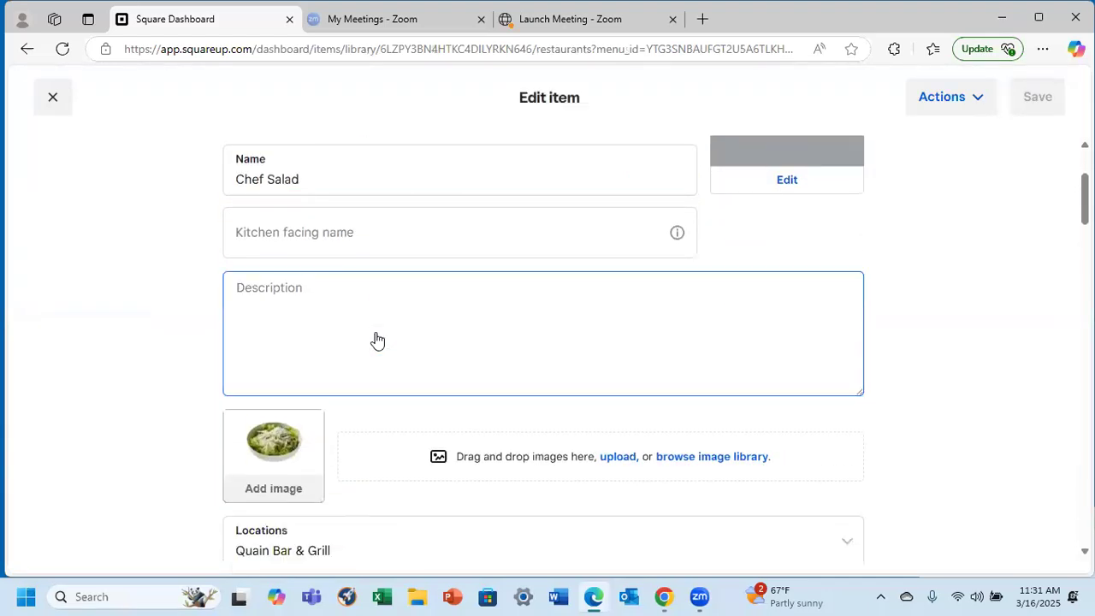
{"action": "scroll", "coordinate": [376, 340], "scroll_direction": "down", "scroll_amount": 2}
{"action": "scroll", "coordinate": [376, 338], "scroll_direction": "up", "scroll_amount": 4}
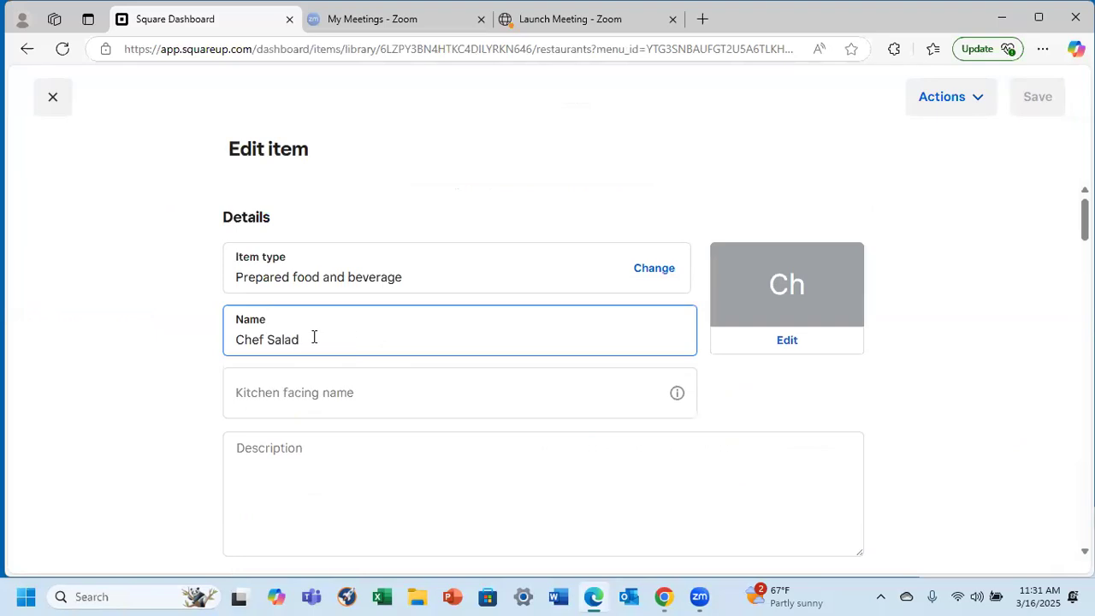
{"action": "left_click_drag", "start_coordinate": [311, 339], "coordinate": [222, 341]}
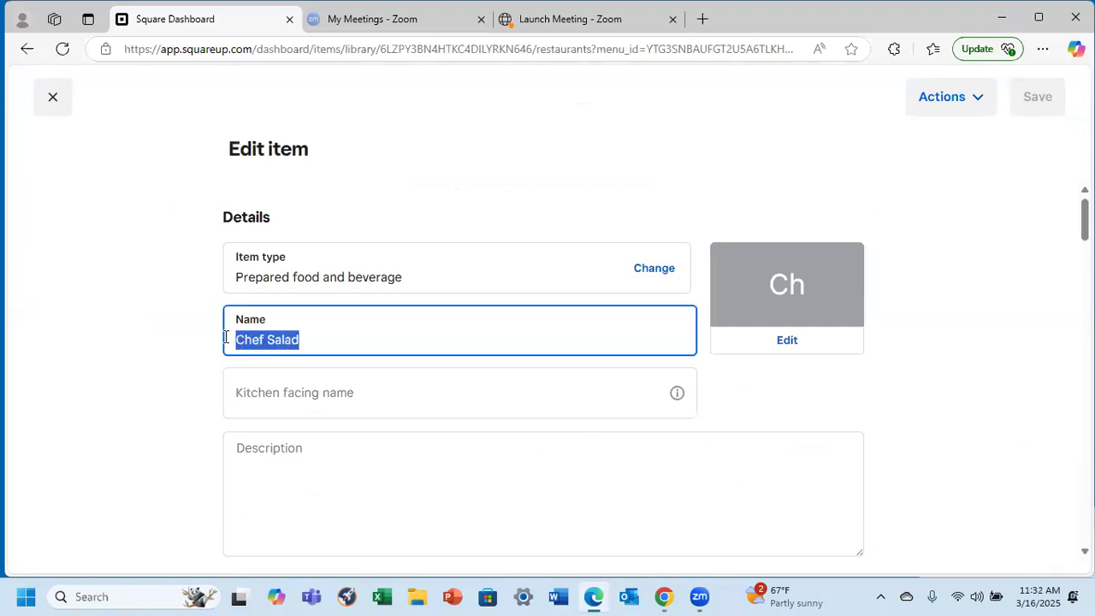
{"action": "type", "text": "Sala"}
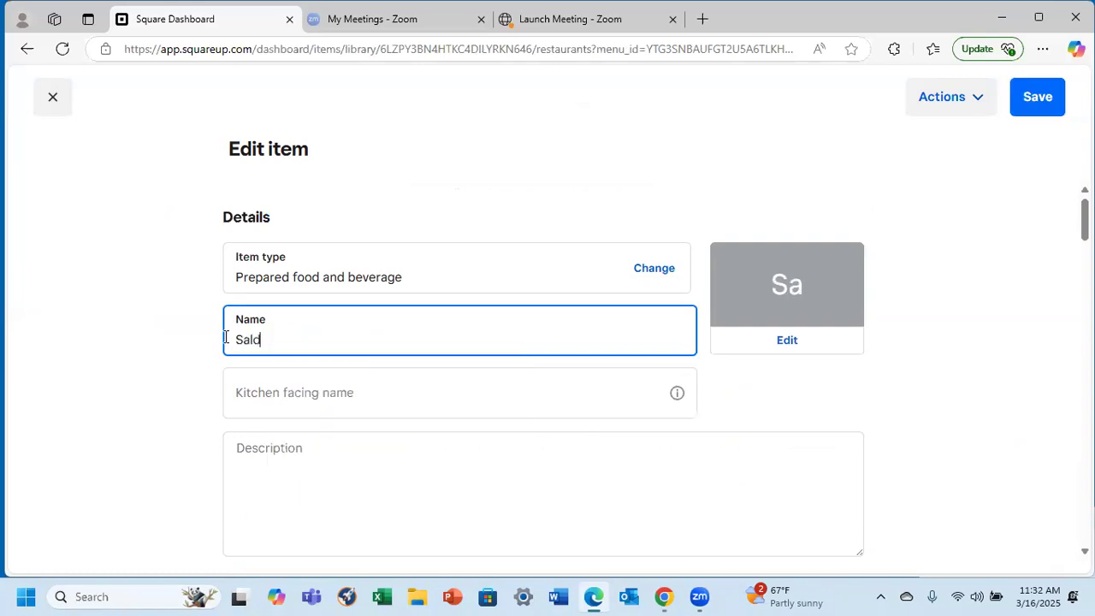
{"action": "type", "text": "d Du Jour"}
{"action": "key", "text": "BackSpace"}
{"action": "key", "text": "BackSpace"}
{"action": "type", "text": "our"}
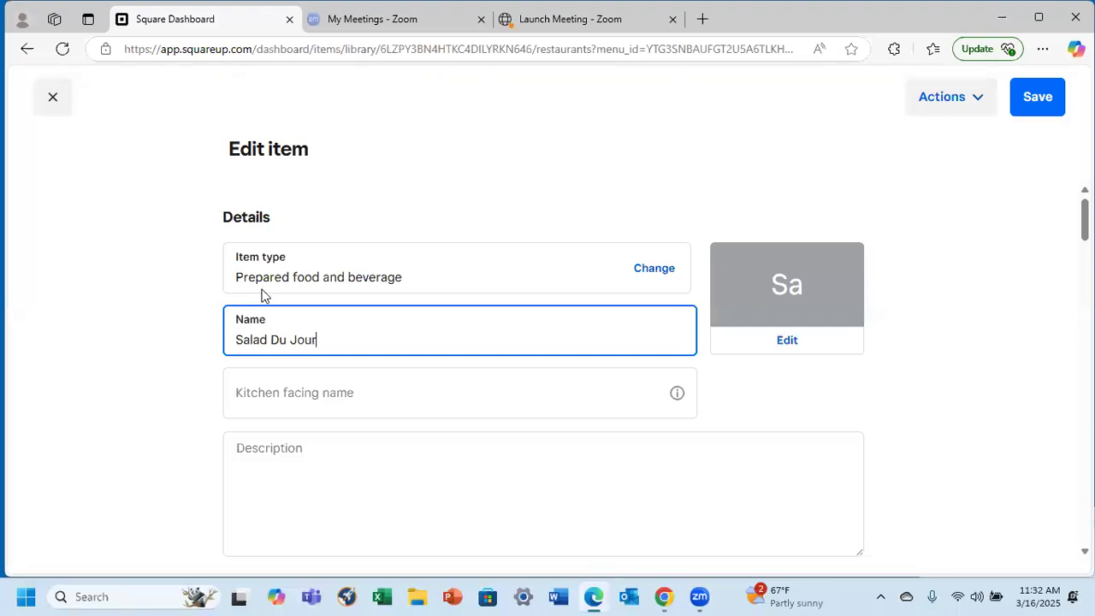
{"action": "left_click", "coordinate": [1045, 97]}
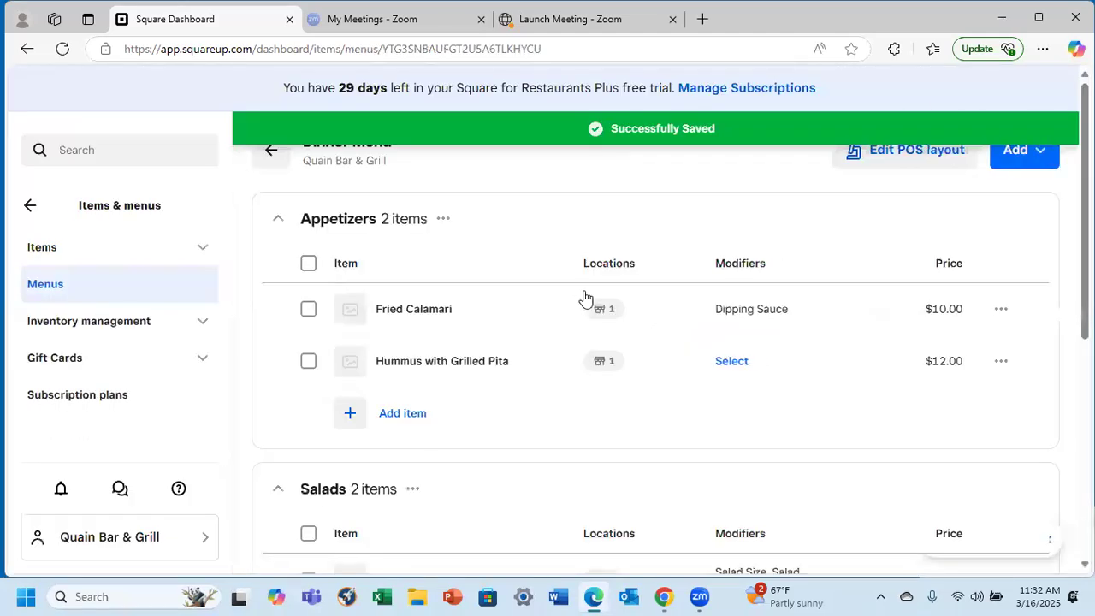
Start a new modifier set from the Garden Salad item's modifiers, with Salad Dressing as both the name and display name
{"action": "scroll", "coordinate": [573, 306], "scroll_direction": "down", "scroll_amount": 2}
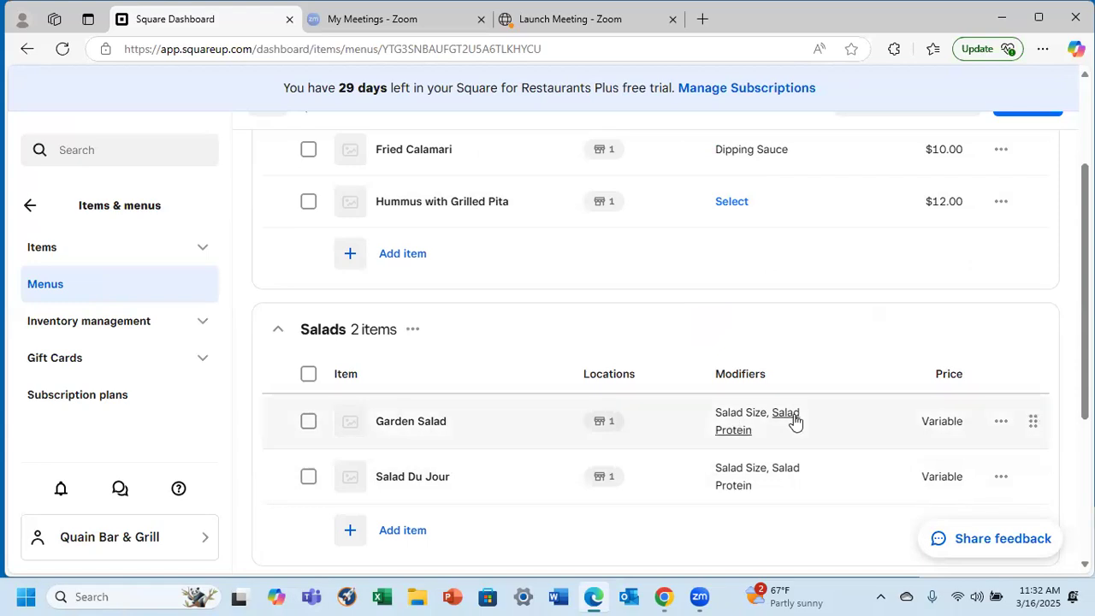
{"action": "left_click", "coordinate": [1001, 421]}
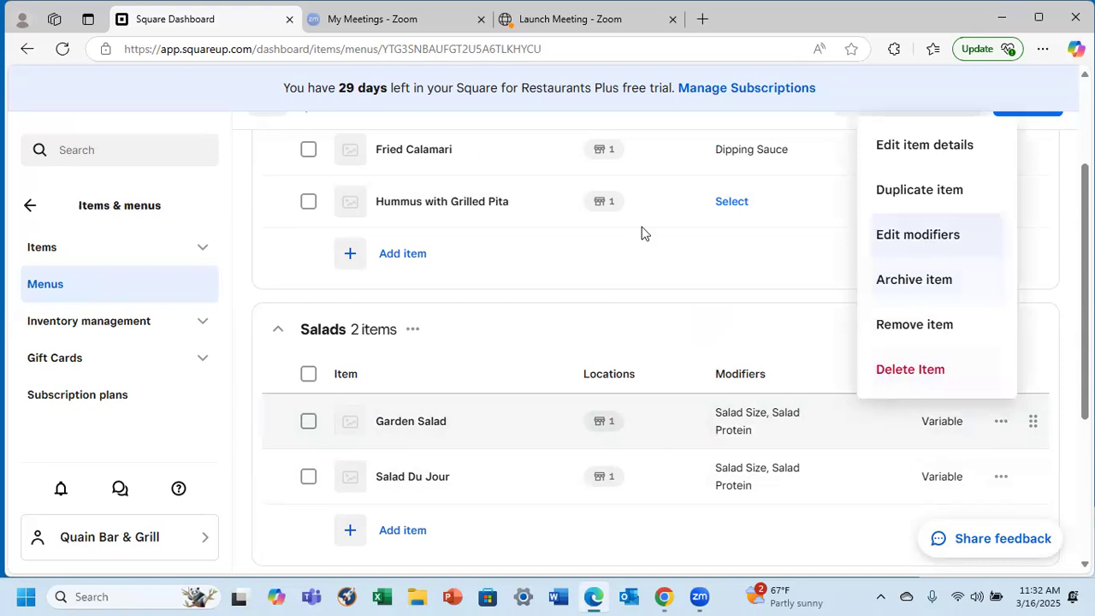
{"action": "left_click", "coordinate": [919, 236]}
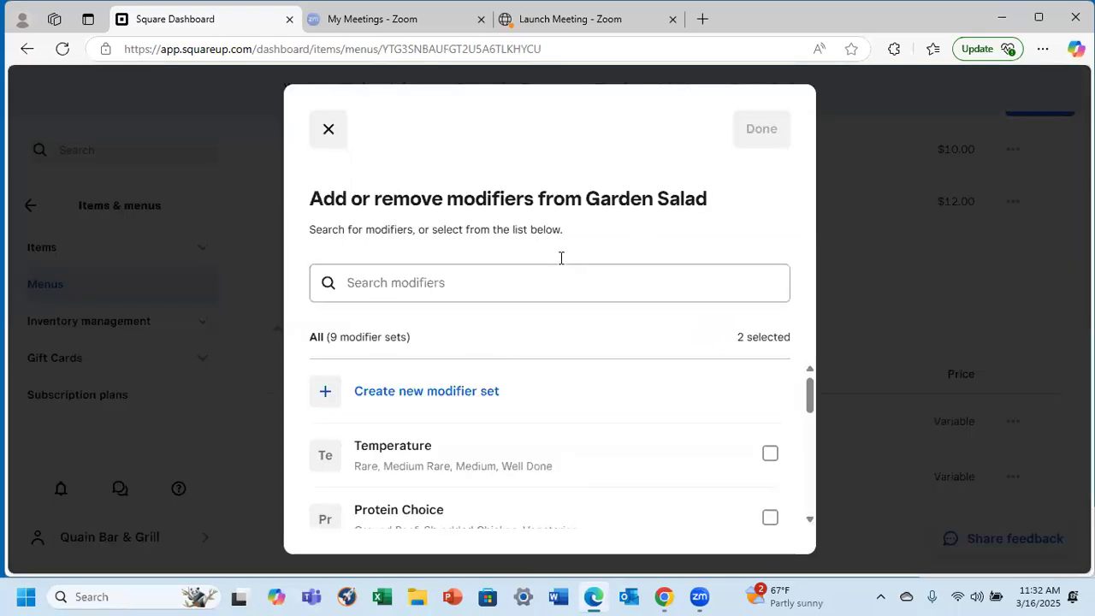
{"action": "left_click", "coordinate": [377, 392]}
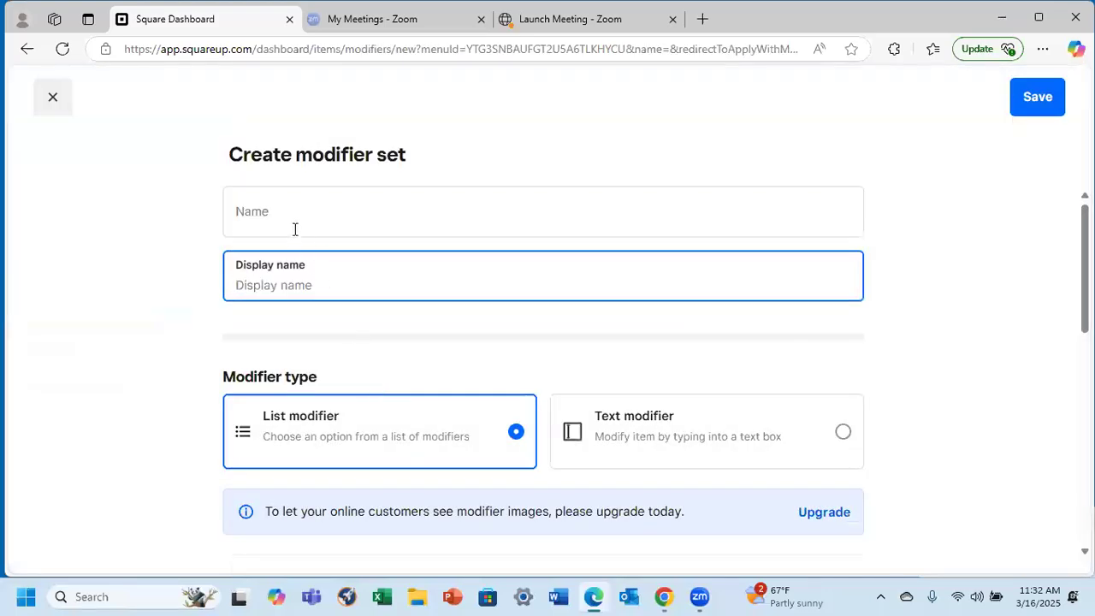
{"action": "left_click", "coordinate": [289, 209]}
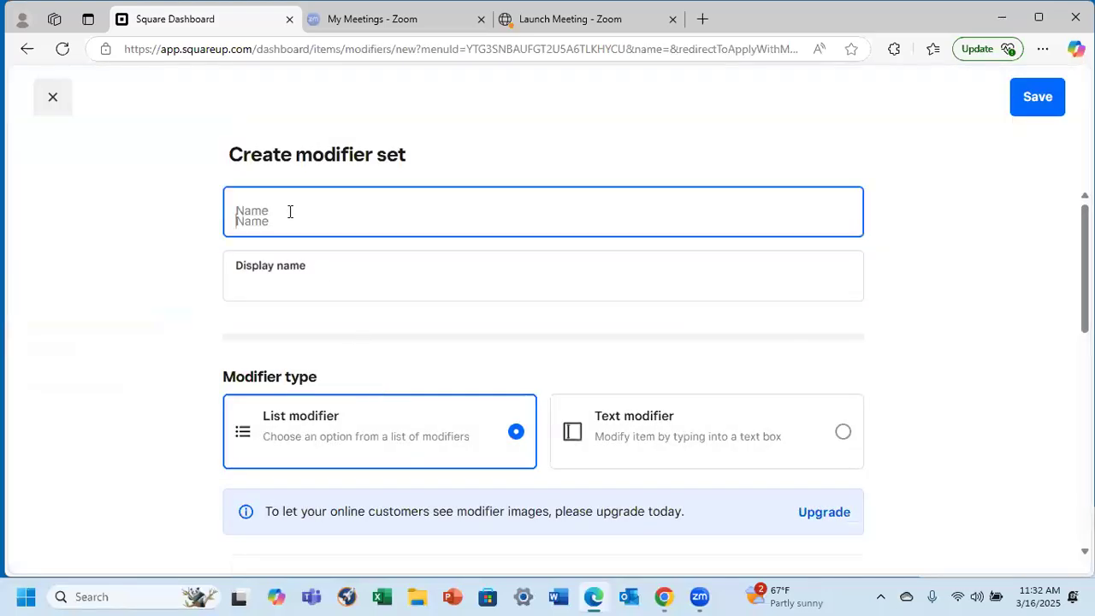
{"action": "type", "text": "S"}
{"action": "key", "text": "BackSpace"}
{"action": "type", "text": "Salad "}
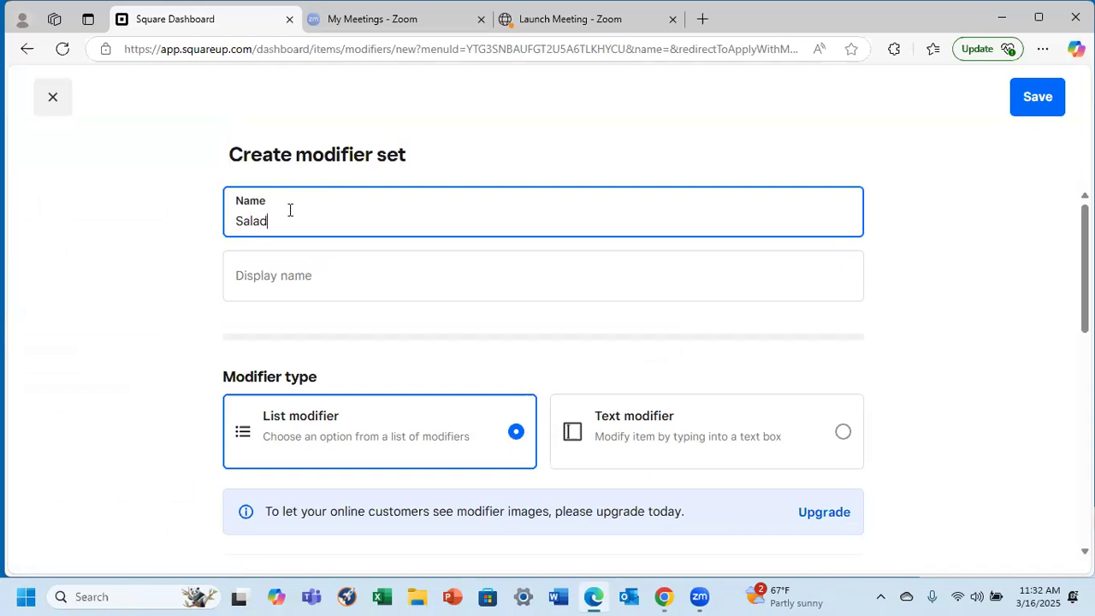
{"action": "type", "text": "Dressing"}
{"action": "left_click", "coordinate": [266, 279]}
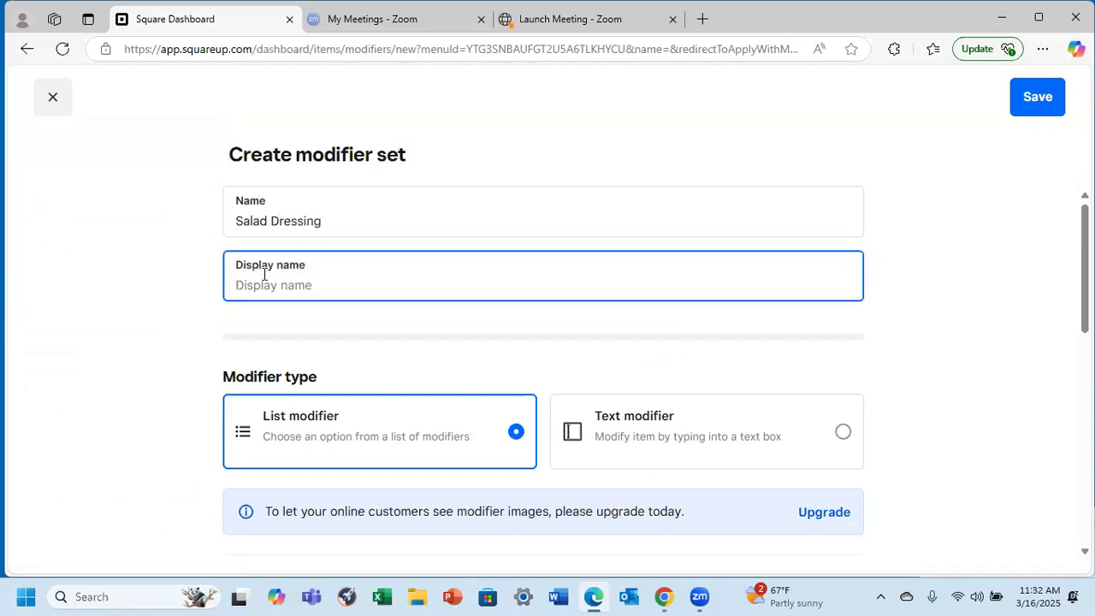
{"action": "type", "text": "Salad Dressing"}
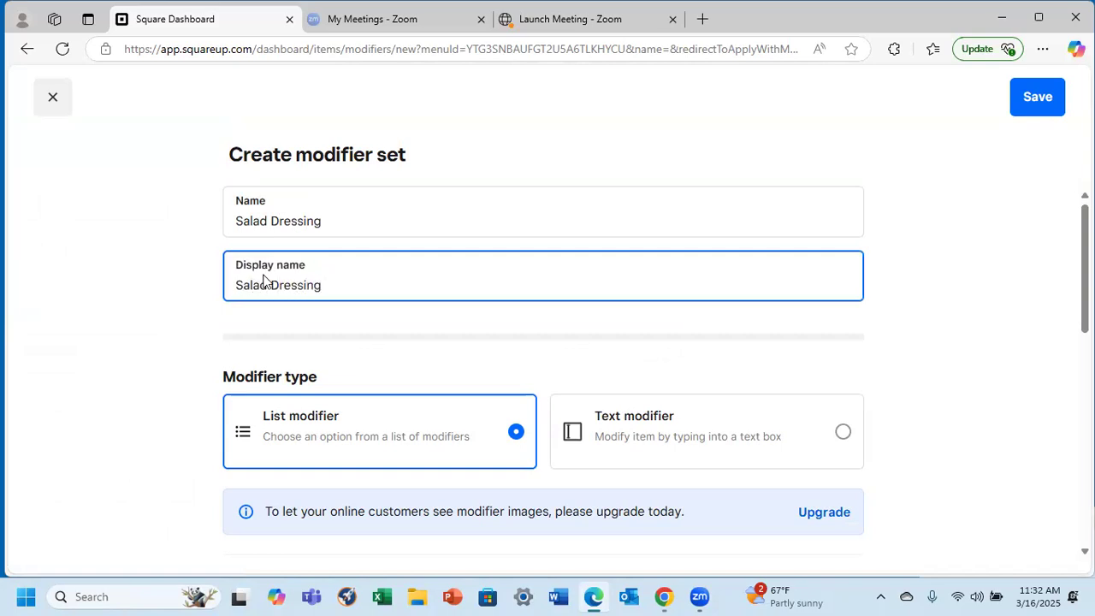
Add a modifier named Recommended dressing with the kitchen name Recommended dressing to the Salad Dressing set
{"action": "scroll", "coordinate": [475, 374], "scroll_direction": "down", "scroll_amount": 2}
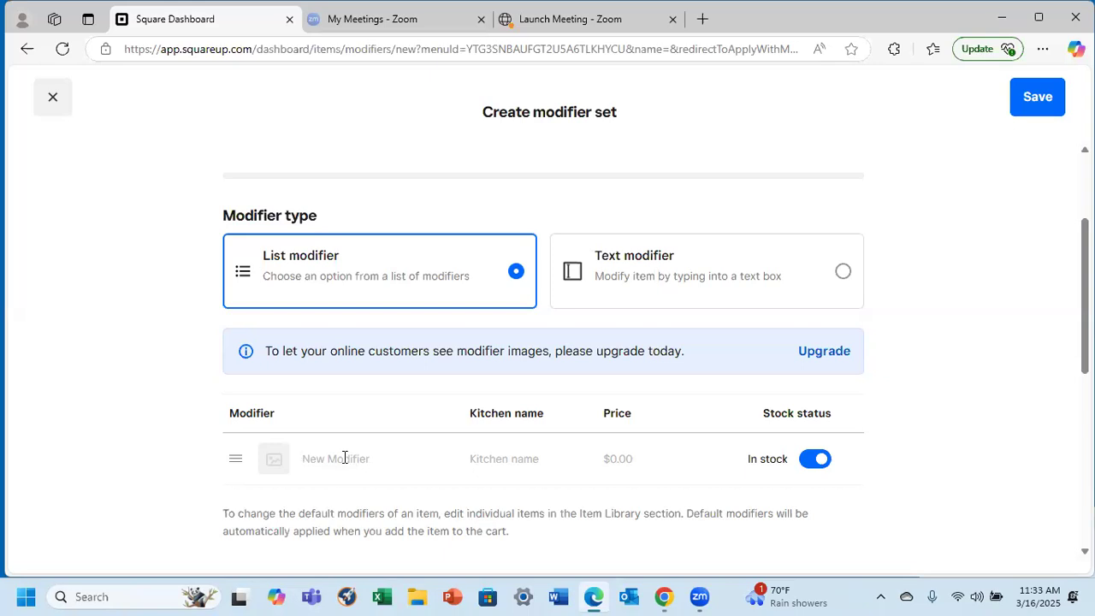
{"action": "type", "text": "Recom"}
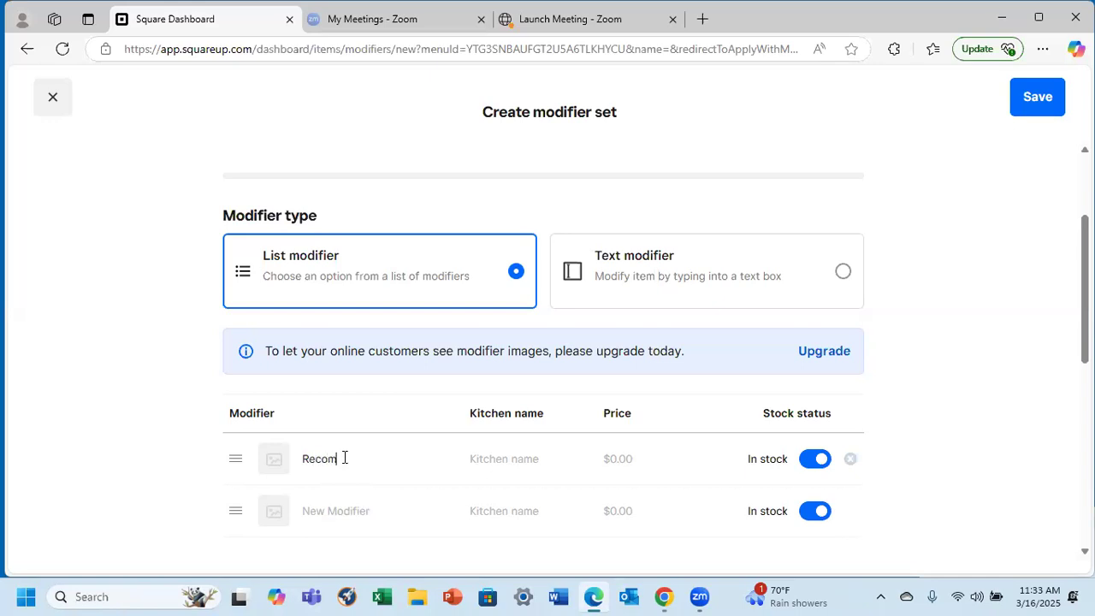
{"action": "type", "text": "mended"}
{"action": "left_click", "coordinate": [516, 459]}
{"action": "type", "text": "Recommended"}
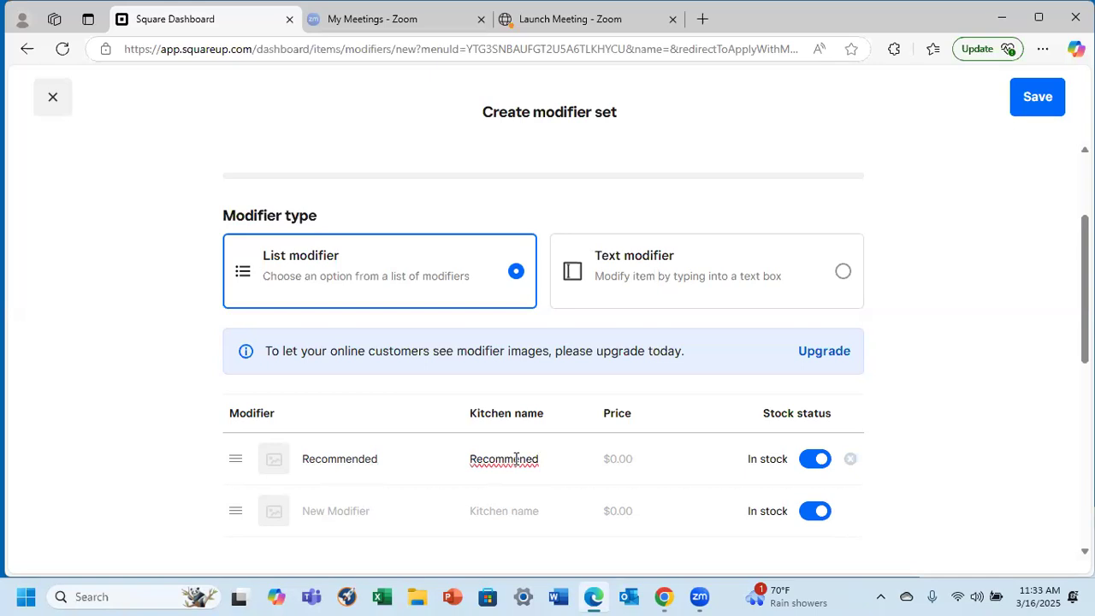
{"action": "left_click", "coordinate": [525, 459]}
{"action": "type", "text": "d"}
{"action": "type", "text": "dressing"}
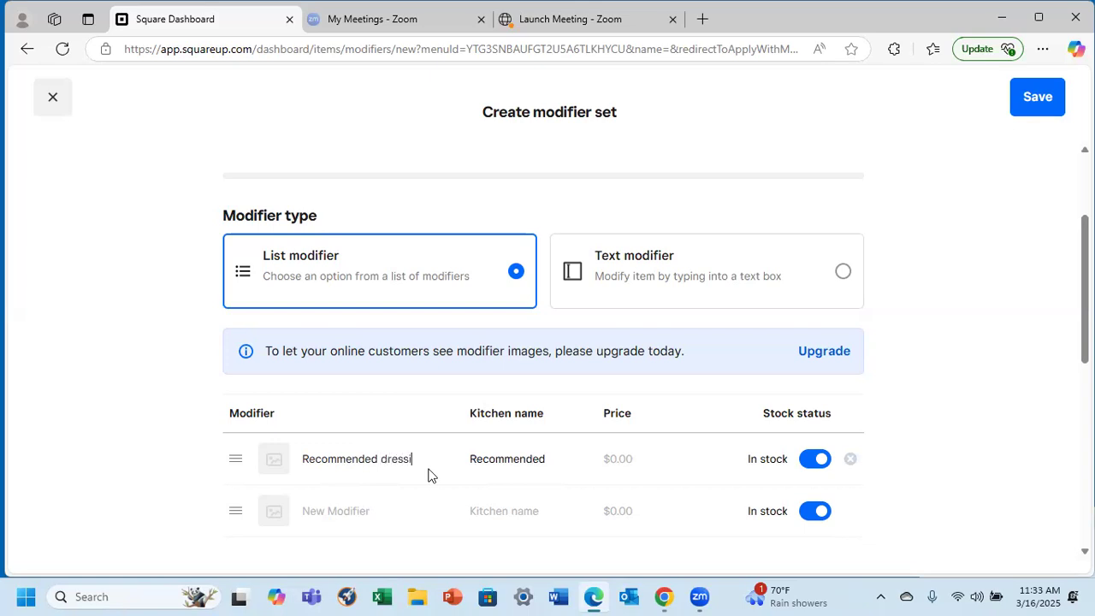
{"action": "type", "text": "dressing"}
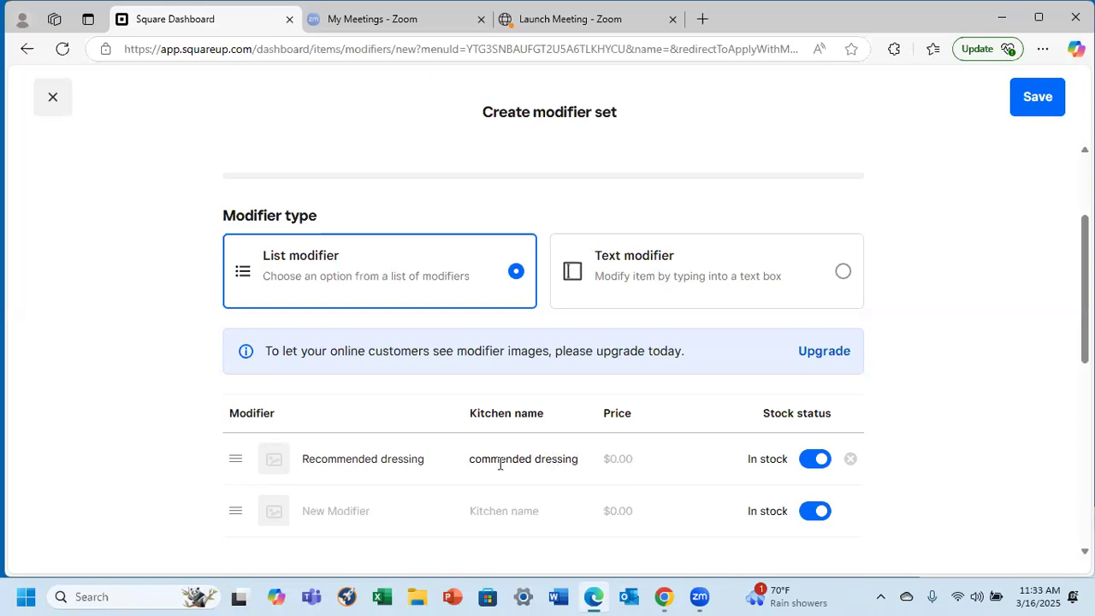
{"action": "left_click", "coordinate": [471, 459]}
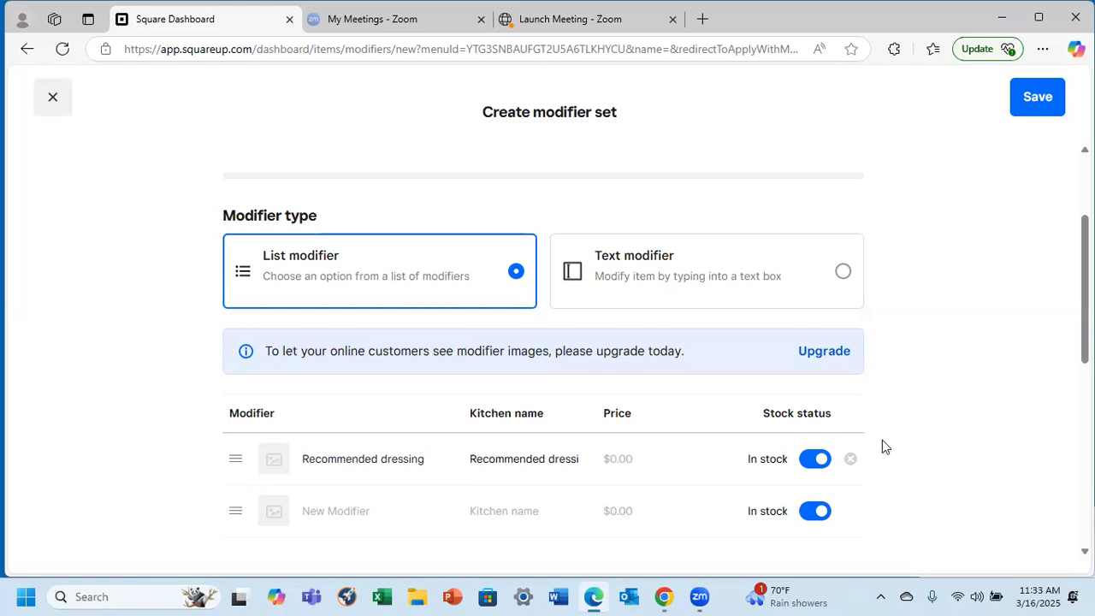
{"action": "scroll", "coordinate": [882, 441], "scroll_direction": "down", "scroll_amount": 2}
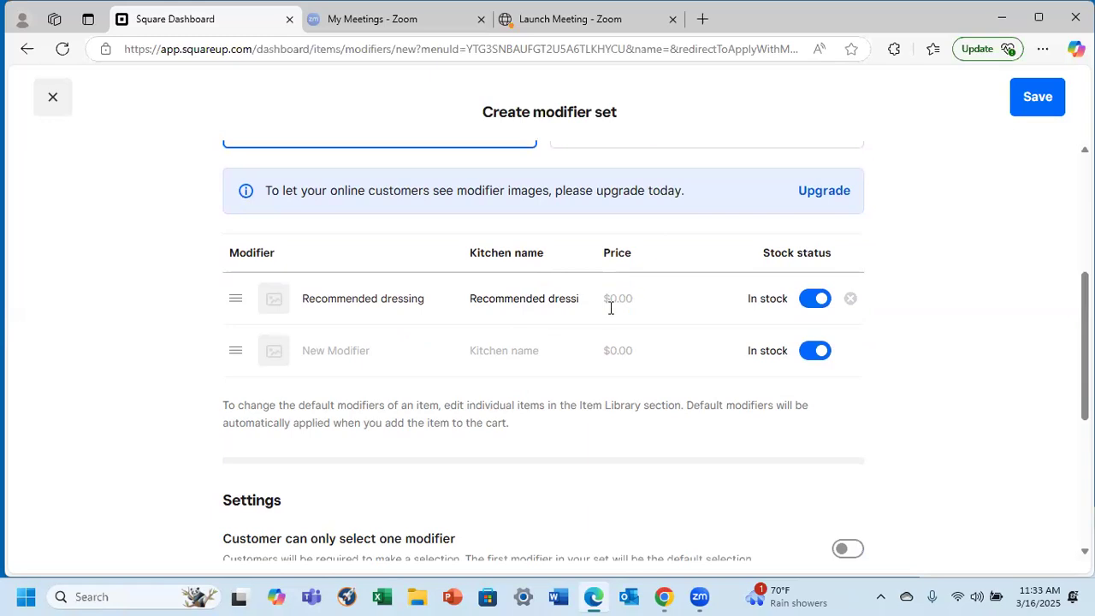
{"action": "scroll", "coordinate": [578, 290], "scroll_direction": "up", "scroll_amount": 3}
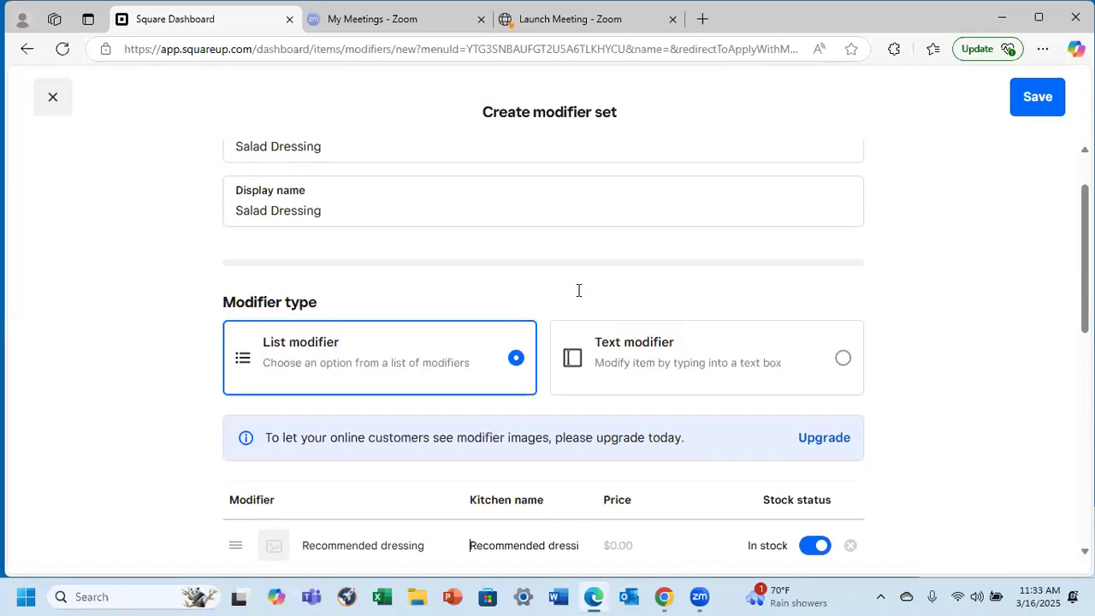
{"action": "scroll", "coordinate": [578, 291], "scroll_direction": "up", "scroll_amount": 1}
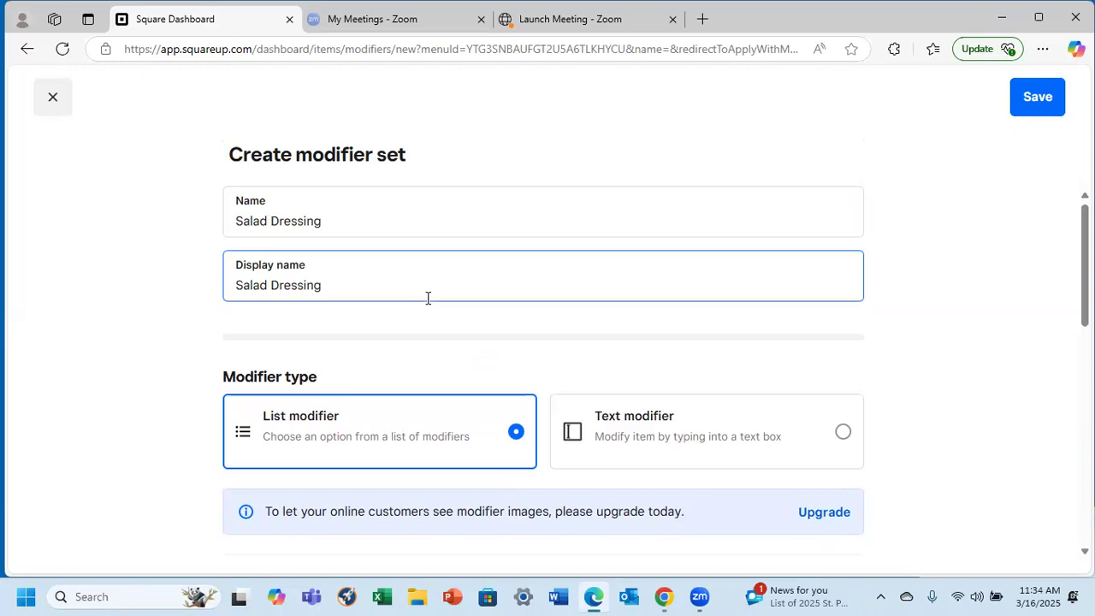
{"action": "scroll", "coordinate": [428, 299], "scroll_direction": "down", "scroll_amount": 3}
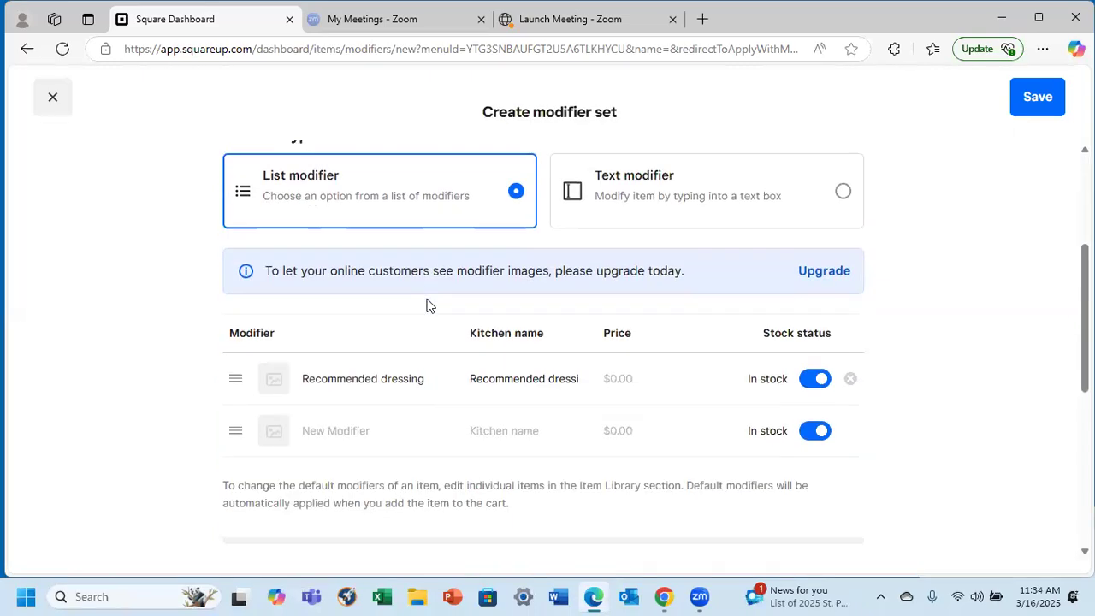
{"action": "scroll", "coordinate": [428, 304], "scroll_direction": "up", "scroll_amount": 3}
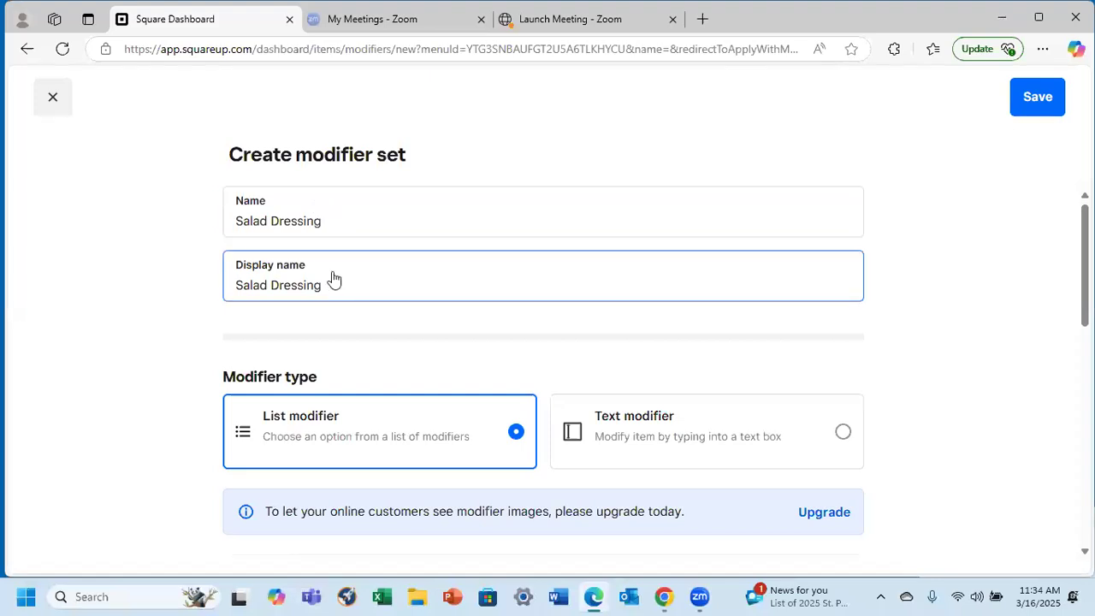
Add a Chunky Blue Cheese modifier with the kitchen name Chunky Blue Cheese and a price of $1.00
{"action": "scroll", "coordinate": [333, 278], "scroll_direction": "down", "scroll_amount": 3}
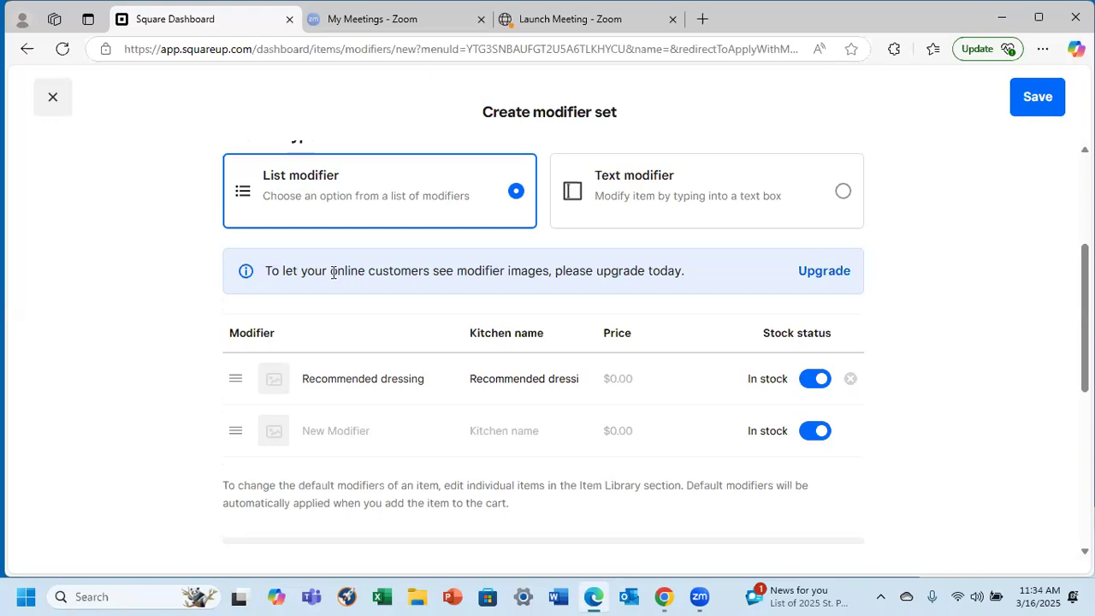
{"action": "left_click", "coordinate": [332, 429]}
{"action": "type", "text": "Blue"}
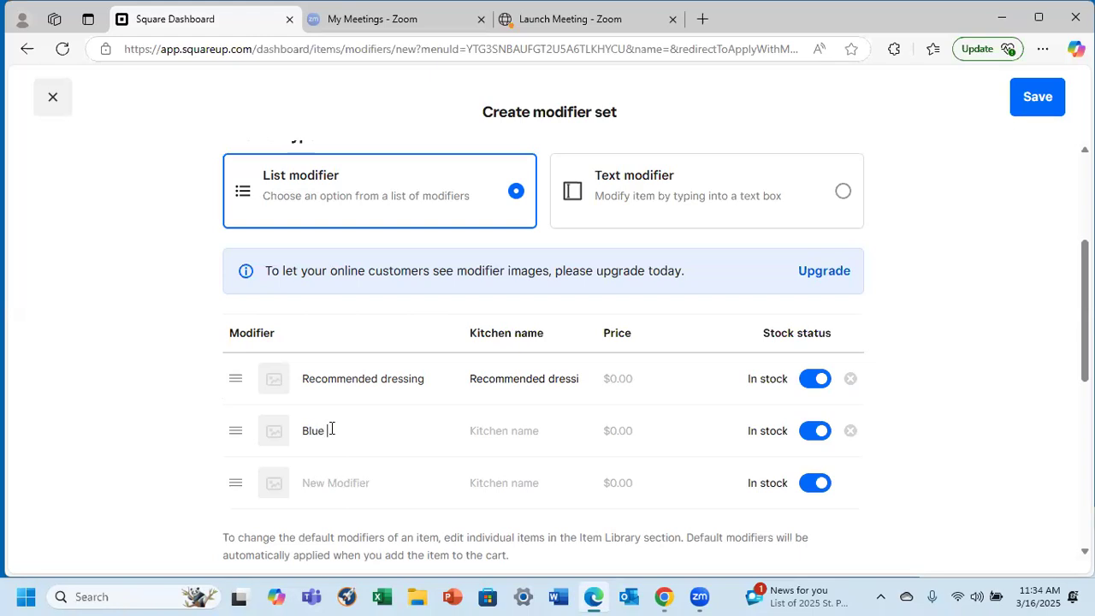
{"action": "type", "text": " Cheese"}
{"action": "left_click", "coordinate": [475, 430]}
{"action": "left_click", "coordinate": [304, 430]}
{"action": "type", "text": "Chunky"}
{"action": "left_click", "coordinate": [485, 433]}
{"action": "type", "text": "Chunky"}
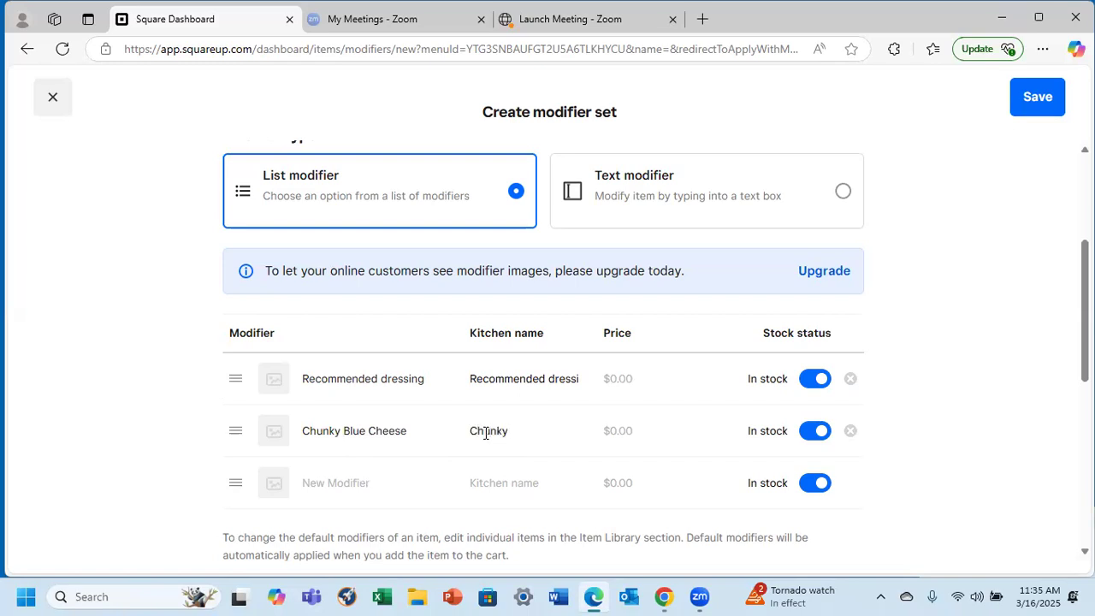
{"action": "type", "text": " Blue Cheese"}
{"action": "left_click", "coordinate": [625, 430]}
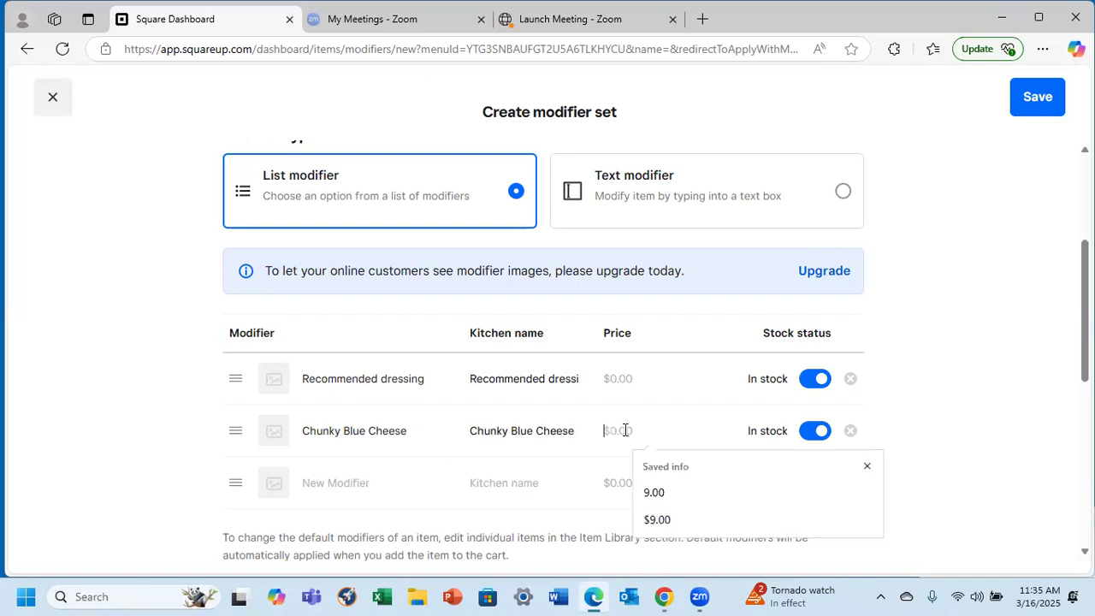
{"action": "type", "text": "1"}
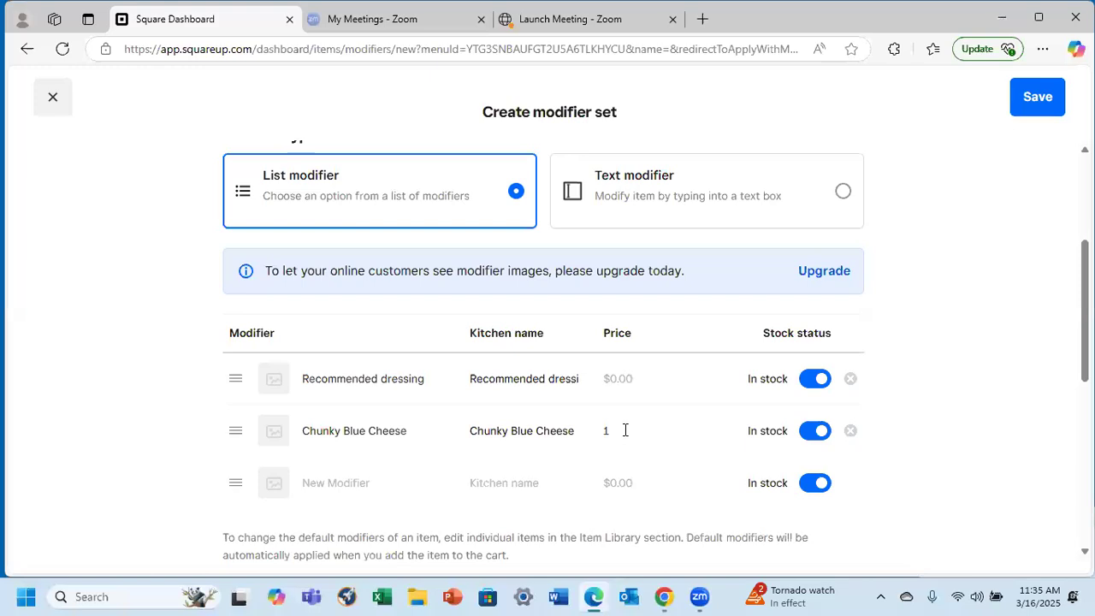
{"action": "type", "text": ".00"}
Add an Italian modifier with the kitchen name Italian to the Salad Dressing set
{"action": "left_click", "coordinate": [330, 482]}
{"action": "type", "text": "Italian"}
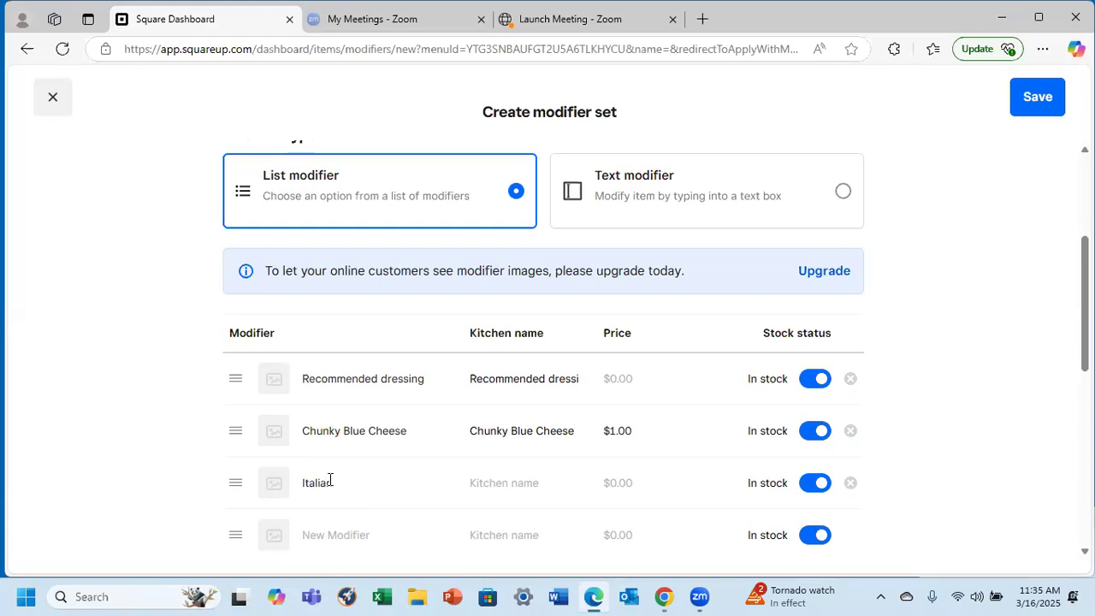
{"action": "key", "text": "Tab"}
{"action": "type", "text": "Italian"}
{"action": "scroll", "coordinate": [967, 454], "scroll_direction": "up", "scroll_amount": 2}
{"action": "scroll", "coordinate": [868, 311], "scroll_direction": "down", "scroll_amount": 3}
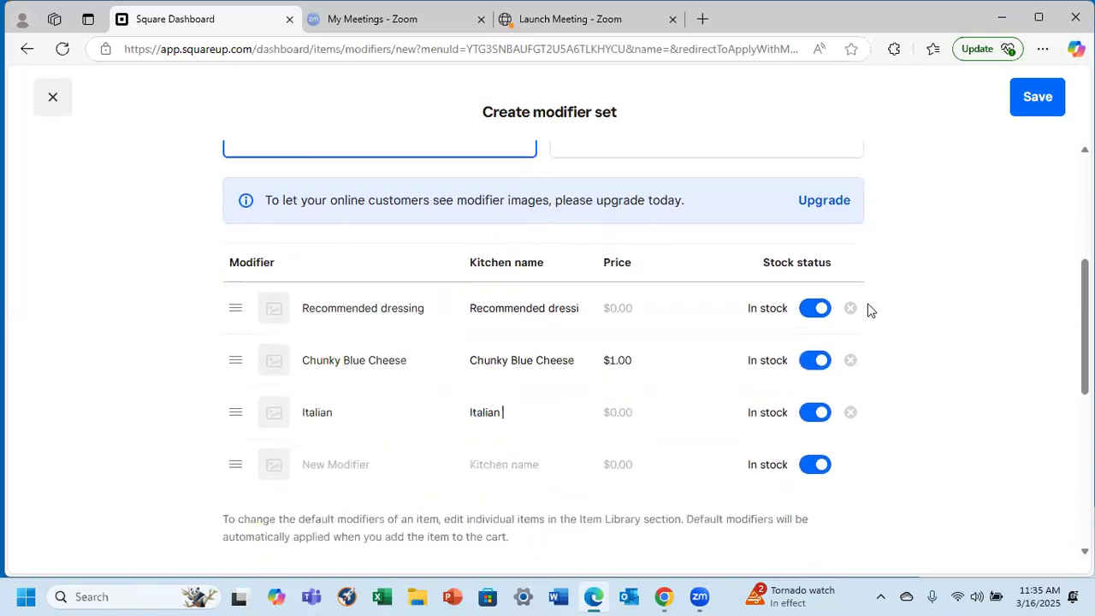
Save the Salad Dressing modifier set and apply it to all items in the Salads group
{"action": "left_click", "coordinate": [1035, 101]}
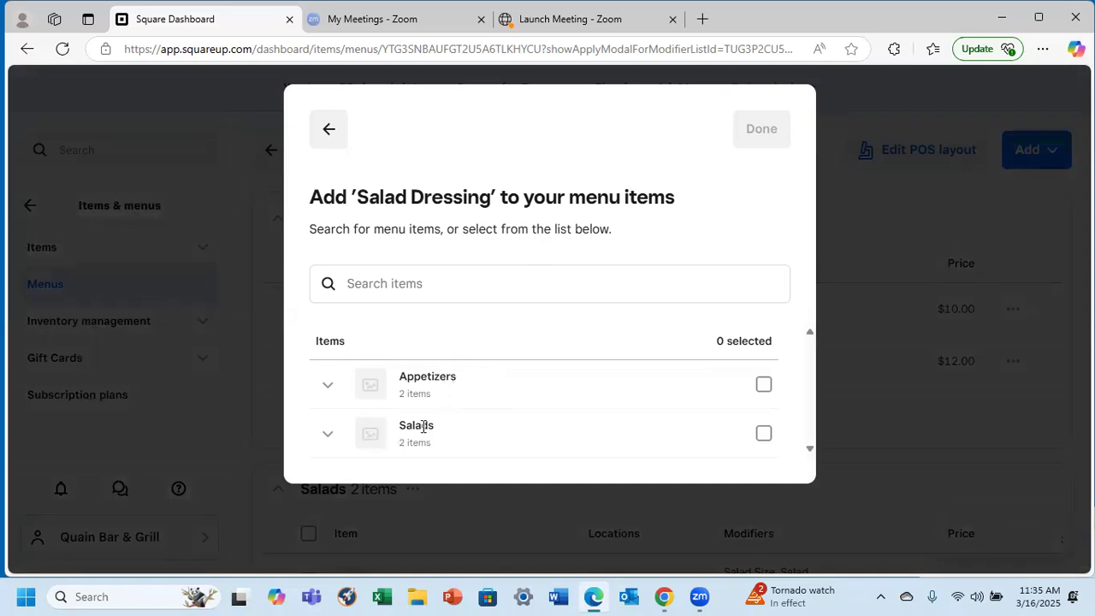
{"action": "left_click", "coordinate": [763, 434]}
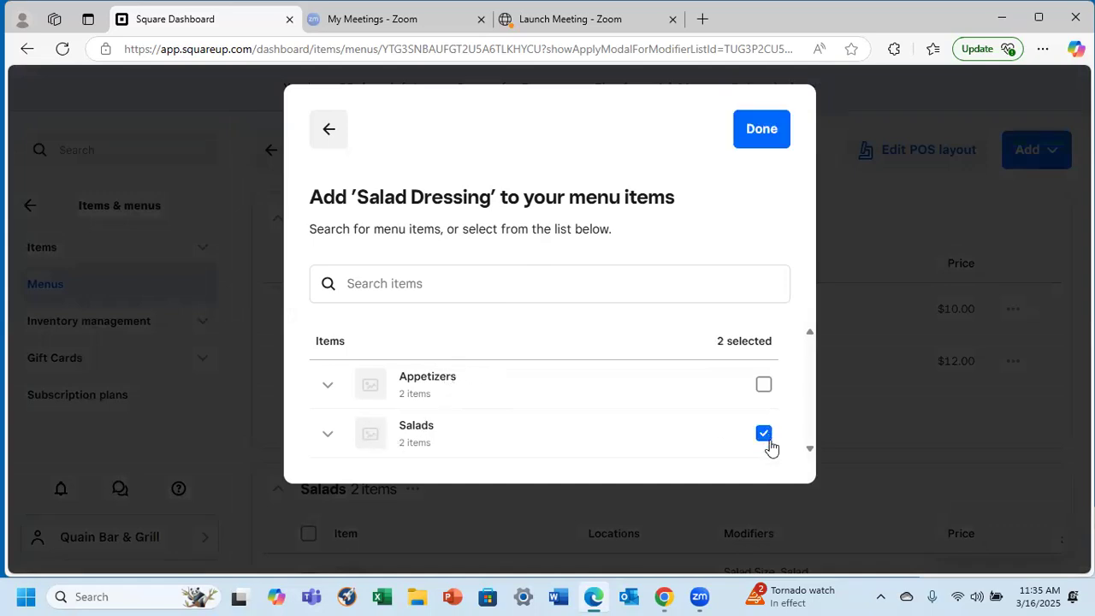
{"action": "left_click", "coordinate": [764, 132]}
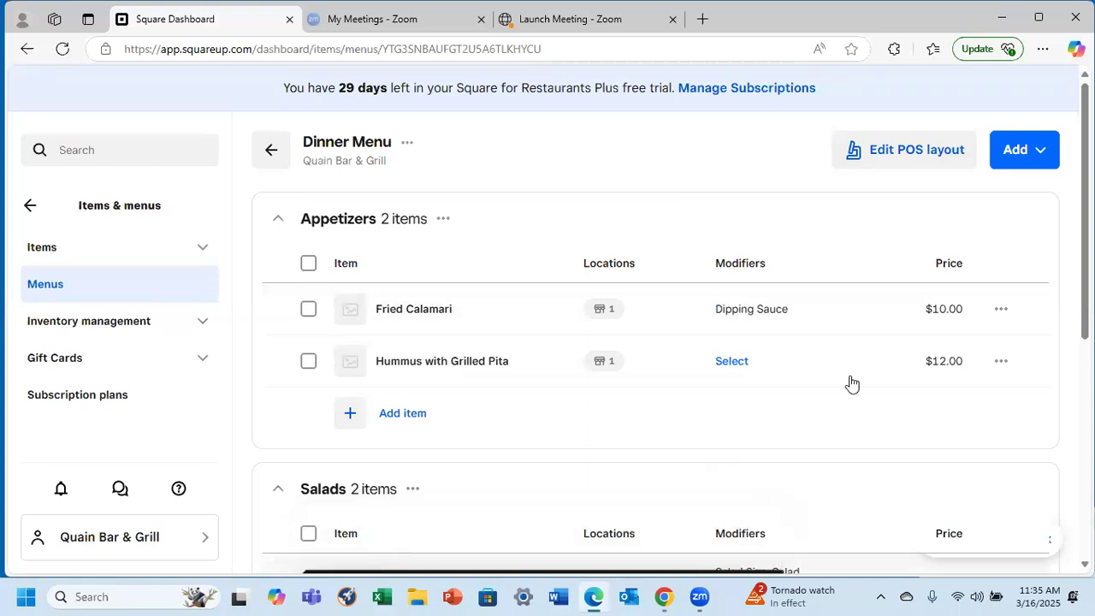
{"action": "scroll", "coordinate": [851, 383], "scroll_direction": "down", "scroll_amount": 3}
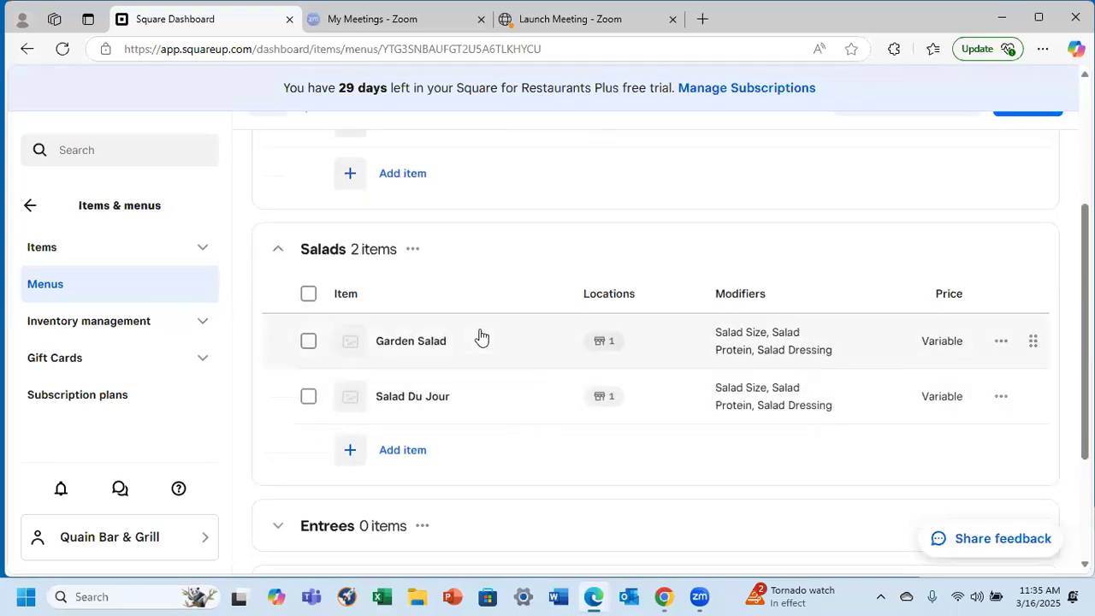
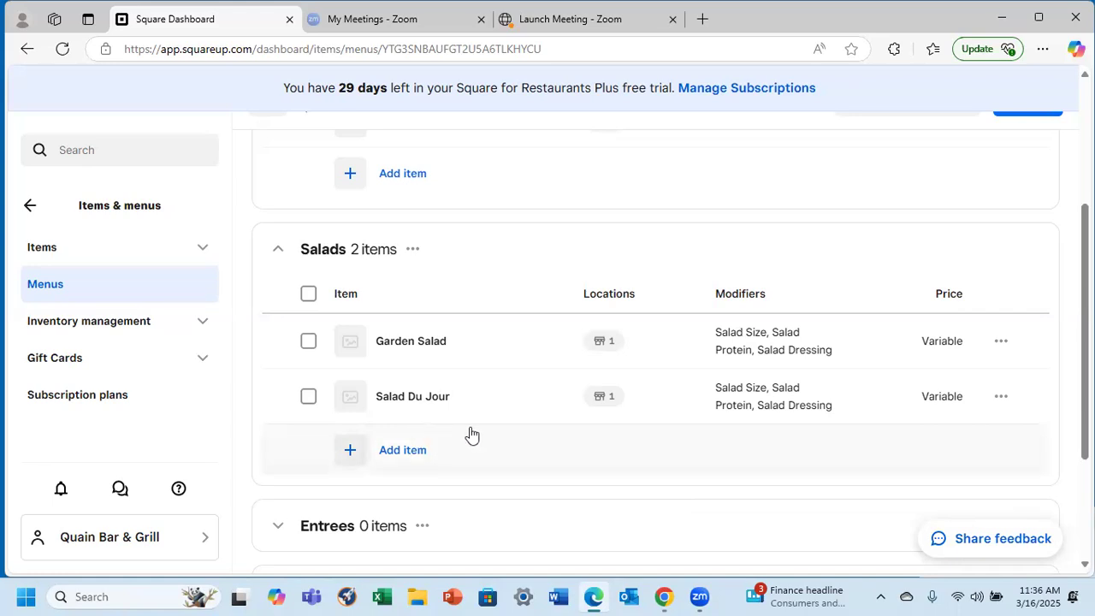
Start creating new items individually for the Entrees group, with Chicken priced at $16.00 as the first item
{"action": "scroll", "coordinate": [470, 435], "scroll_direction": "down", "scroll_amount": 2}
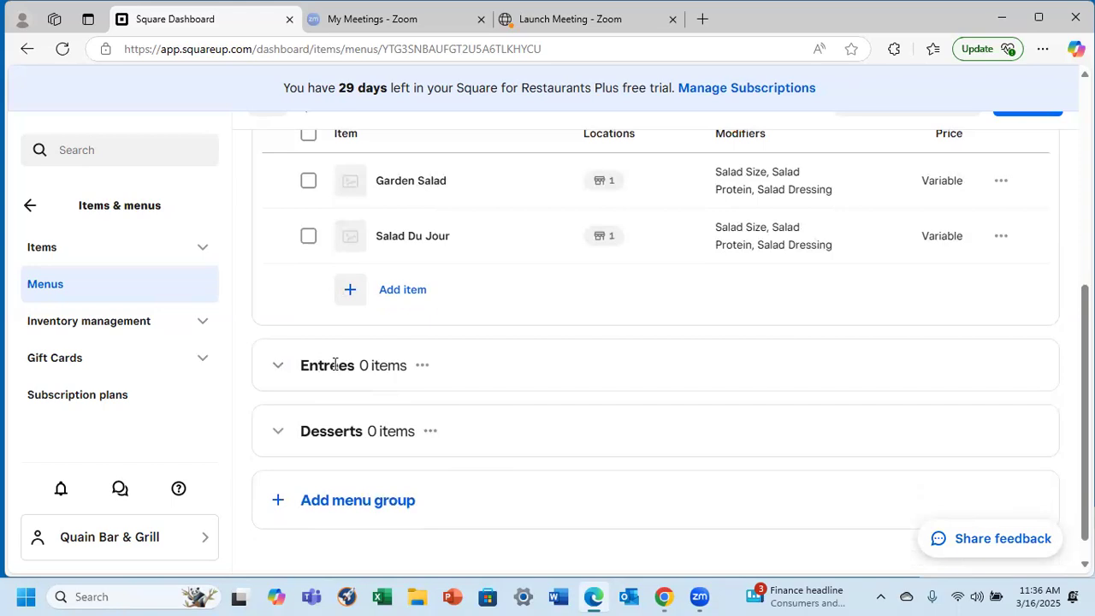
{"action": "left_click", "coordinate": [276, 366]}
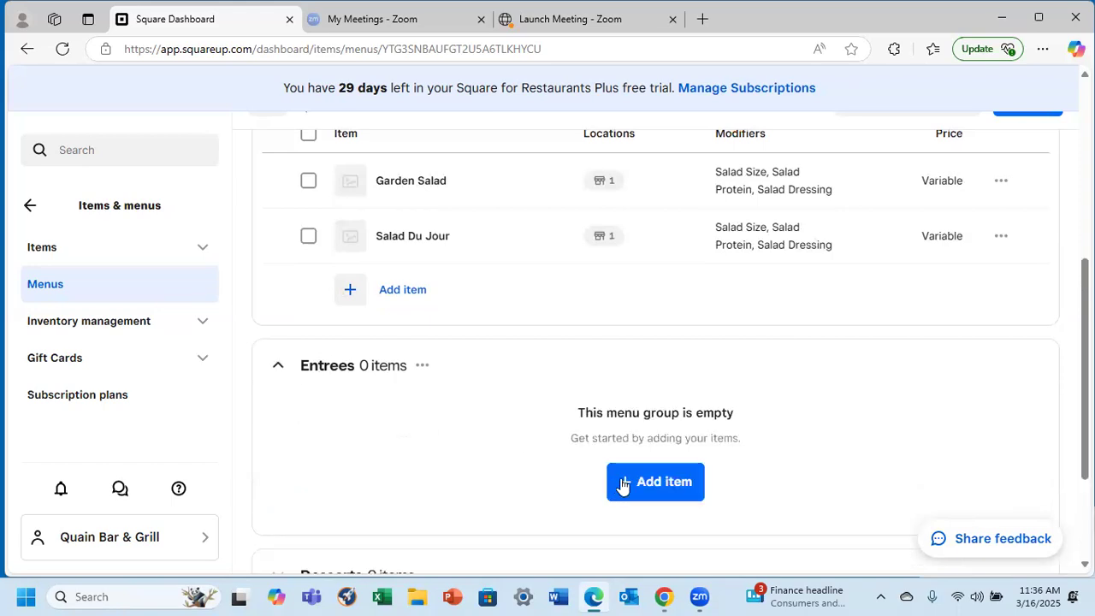
{"action": "left_click", "coordinate": [663, 486]}
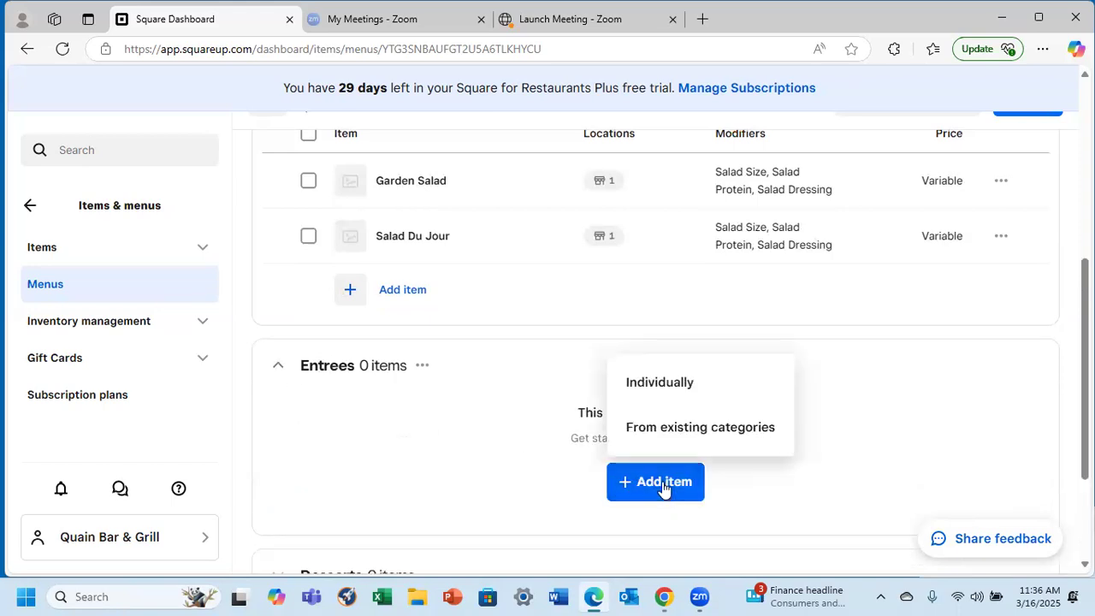
{"action": "left_click", "coordinate": [658, 386]}
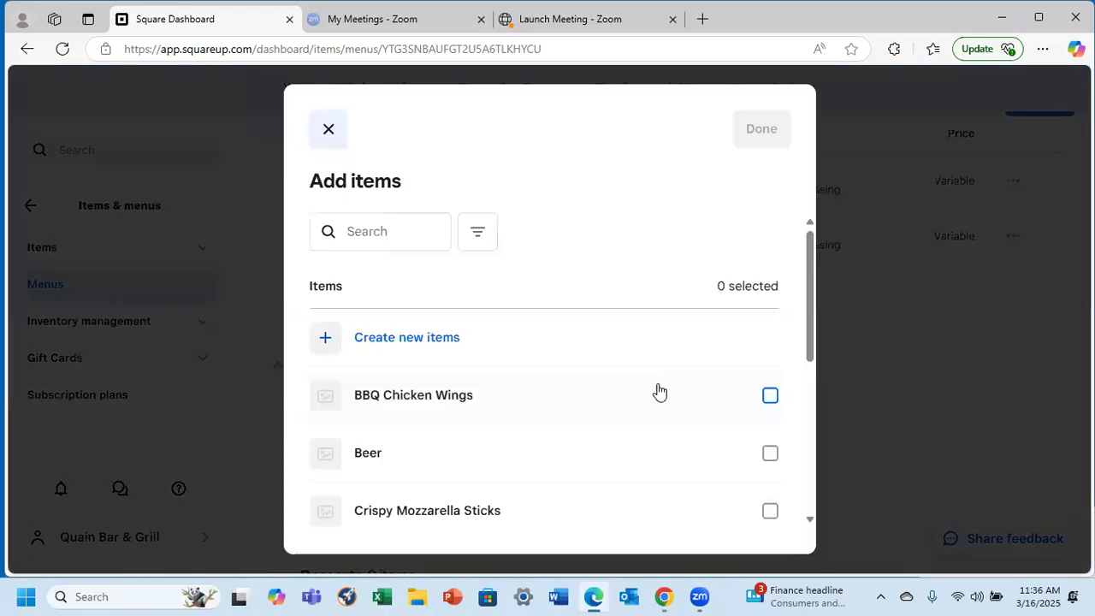
{"action": "left_click", "coordinate": [428, 340]}
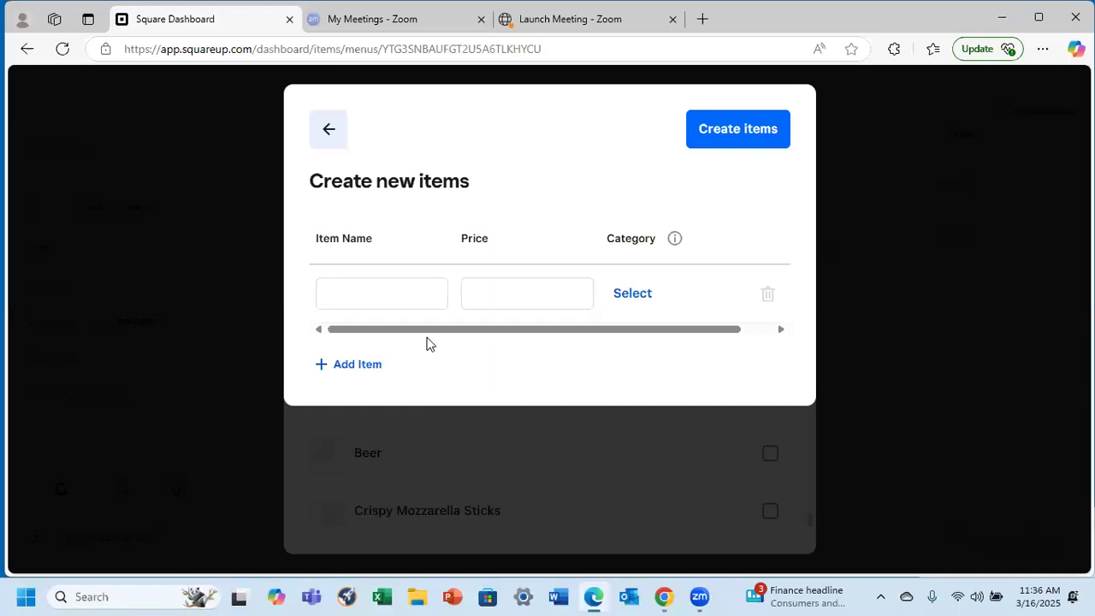
{"action": "left_click", "coordinate": [385, 296]}
{"action": "left_click", "coordinate": [388, 297]}
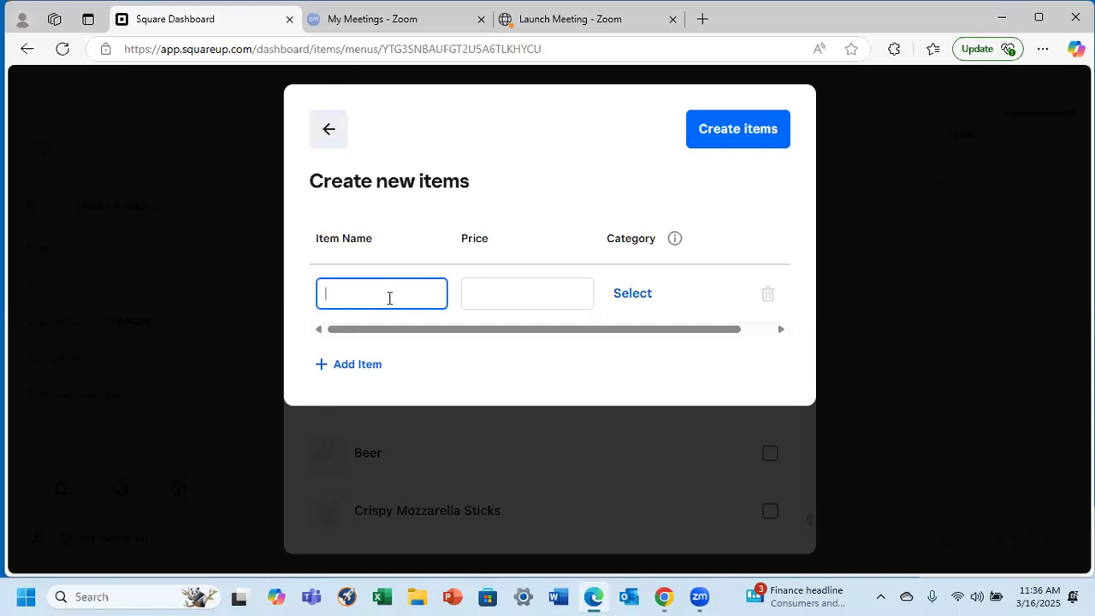
{"action": "type", "text": "Chicken"}
{"action": "left_click", "coordinate": [517, 297]}
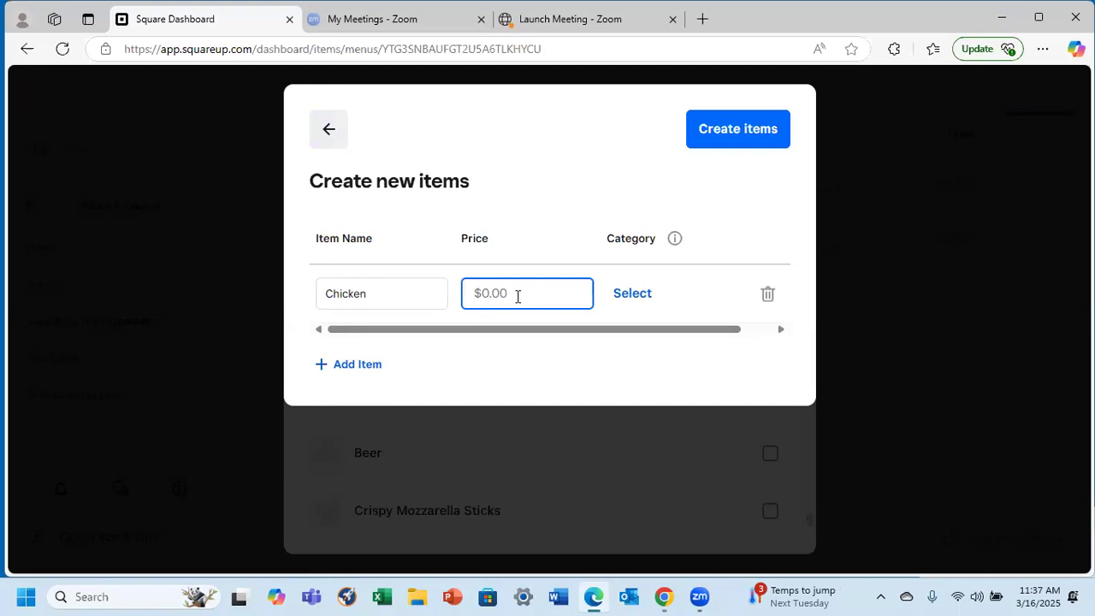
{"action": "type", "text": "16.00"}
Add a second new item named Filet Mignon with a price of $25.00
{"action": "left_click", "coordinate": [374, 365]}
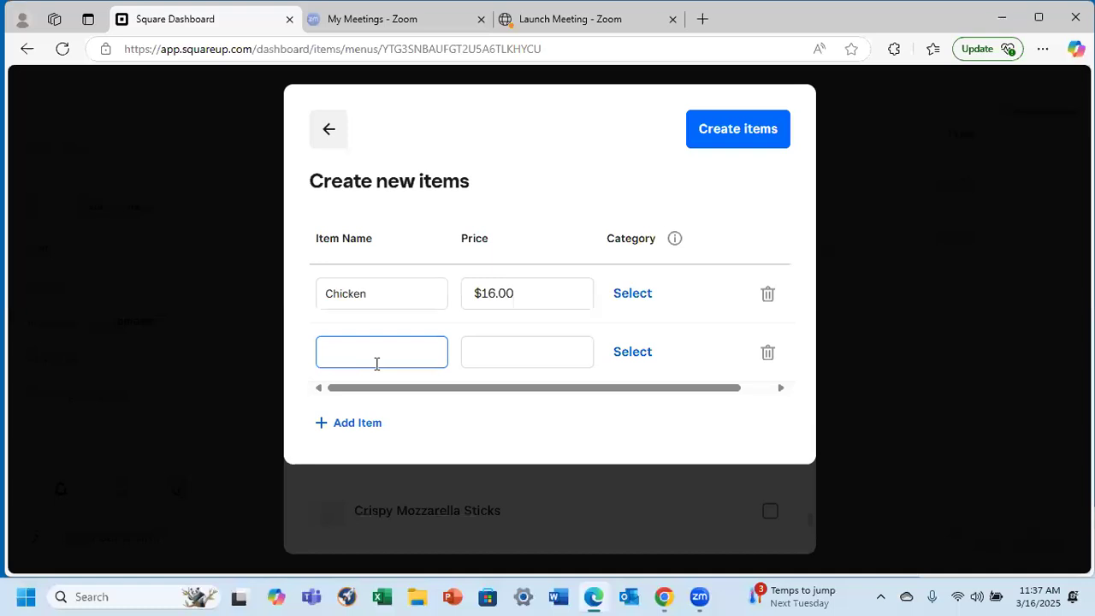
{"action": "key", "text": "Tab"}
{"action": "left_click", "coordinate": [377, 359]}
{"action": "type", "text": "Filet Mignon"}
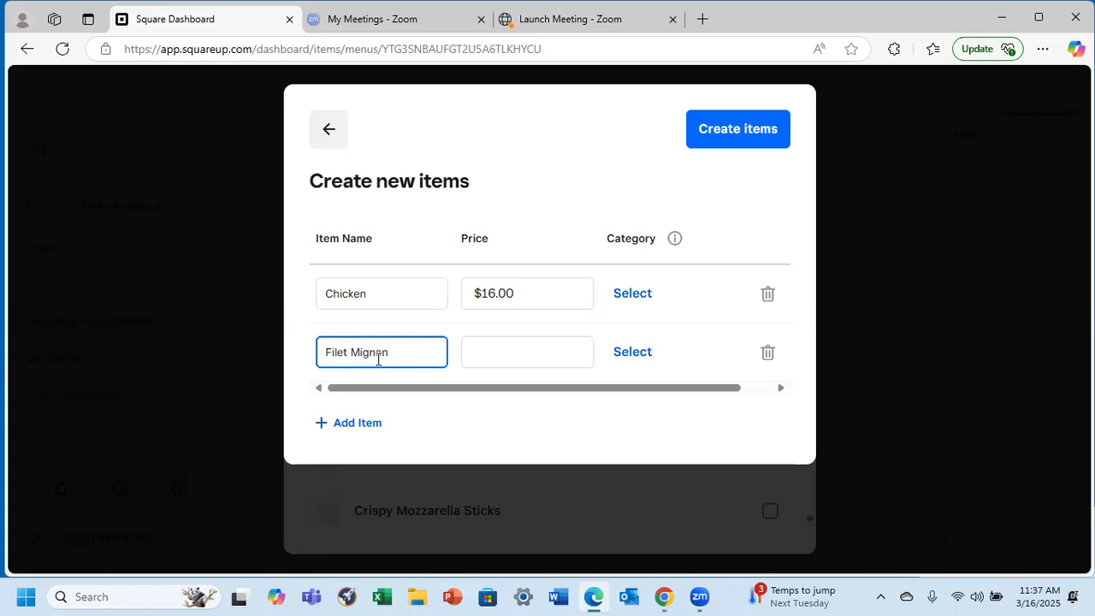
{"action": "left_click", "coordinate": [502, 351]}
{"action": "type", "text": "25.00"}
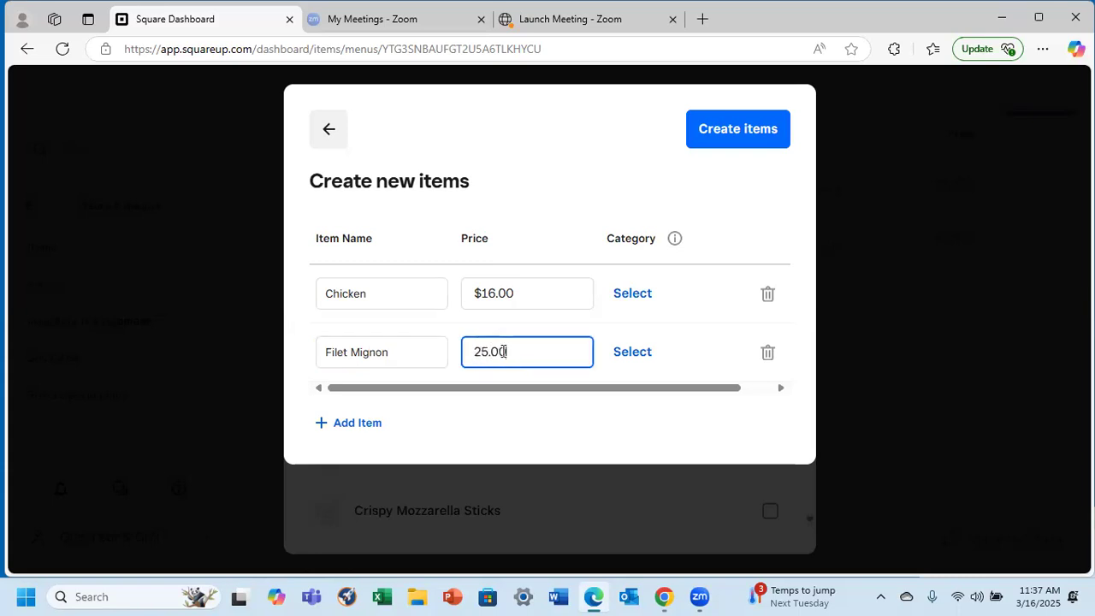
Add a third new item named Mahi Mahi priced at $20.00, create the items and close the item selection
{"action": "left_click", "coordinate": [367, 422]}
{"action": "left_click", "coordinate": [361, 409]}
{"action": "type", "text": "M"}
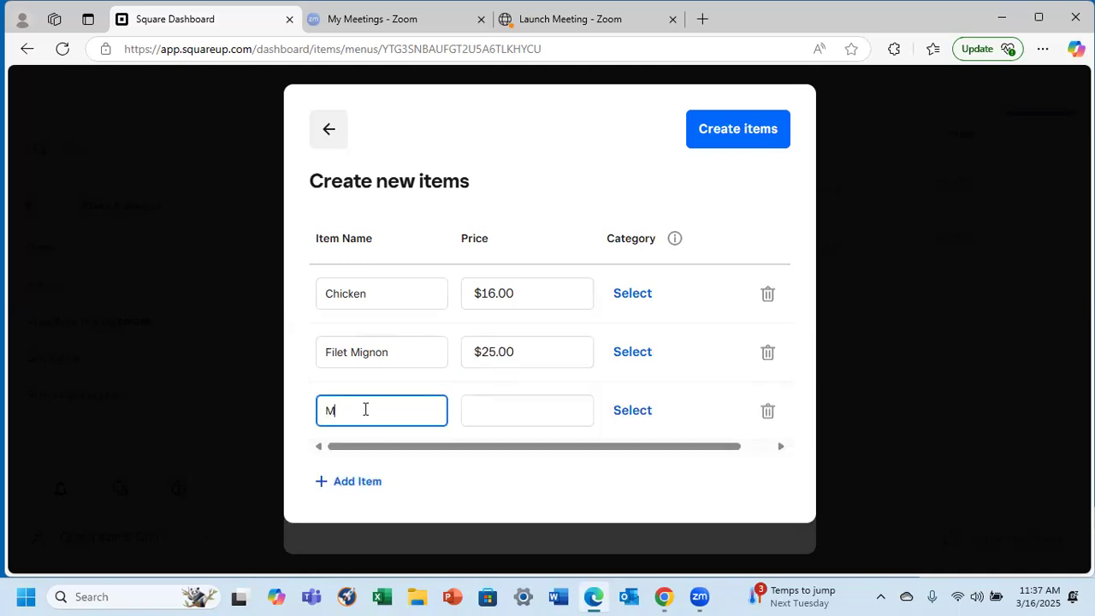
{"action": "type", "text": "ahi Mahi"}
{"action": "left_click", "coordinate": [499, 418]}
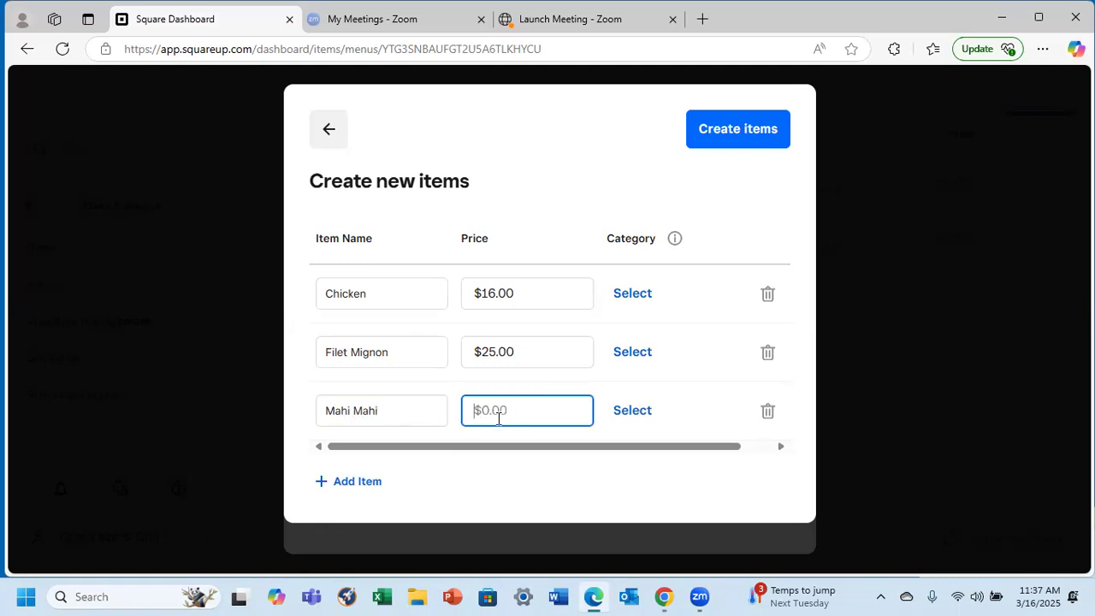
{"action": "type", "text": "20.00"}
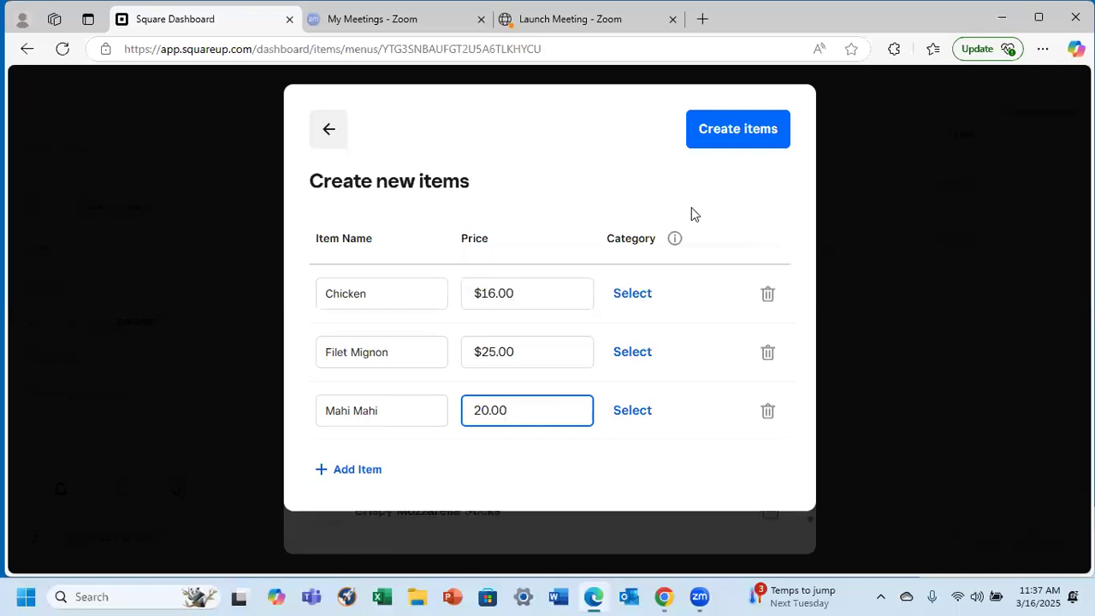
{"action": "left_click", "coordinate": [729, 139]}
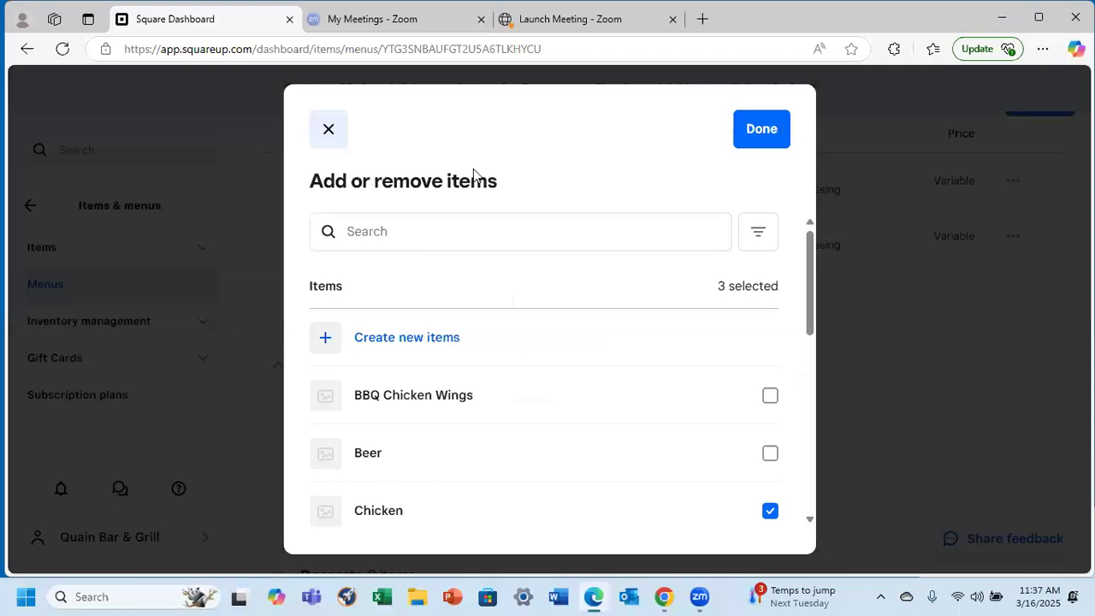
{"action": "left_click", "coordinate": [329, 128]}
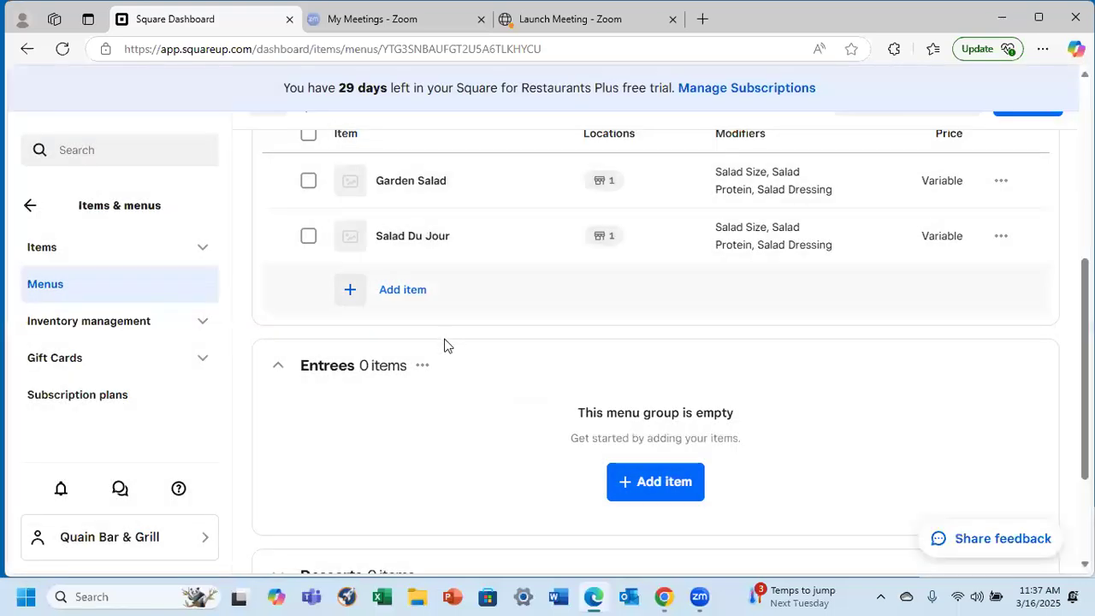
Start adding existing items individually to the Entrees group and select Chicken and Filet Mignon
{"action": "left_click", "coordinate": [668, 484]}
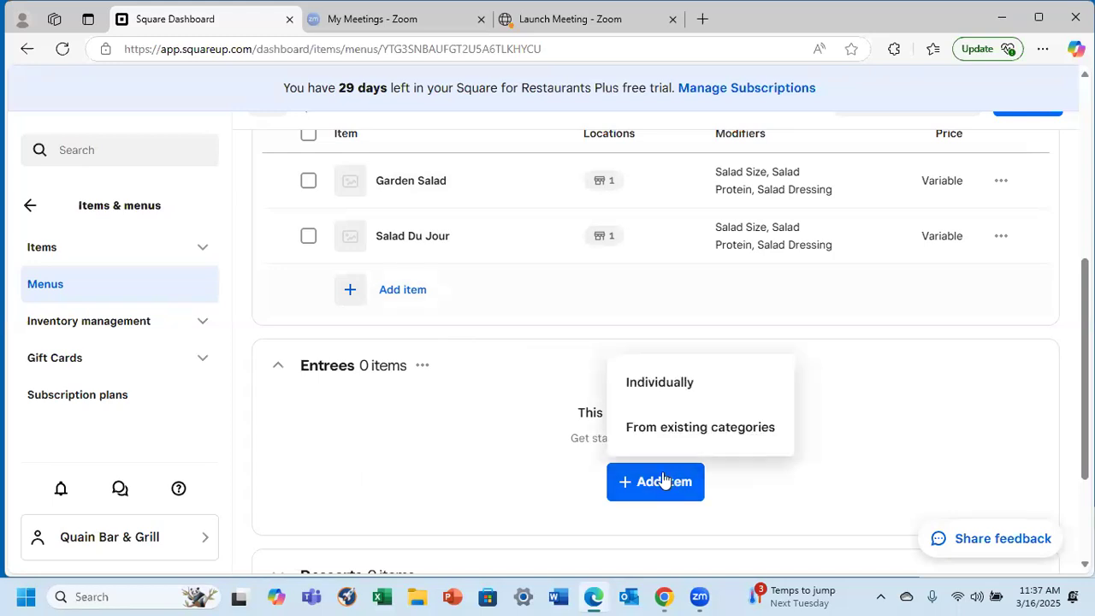
{"action": "left_click", "coordinate": [855, 426]}
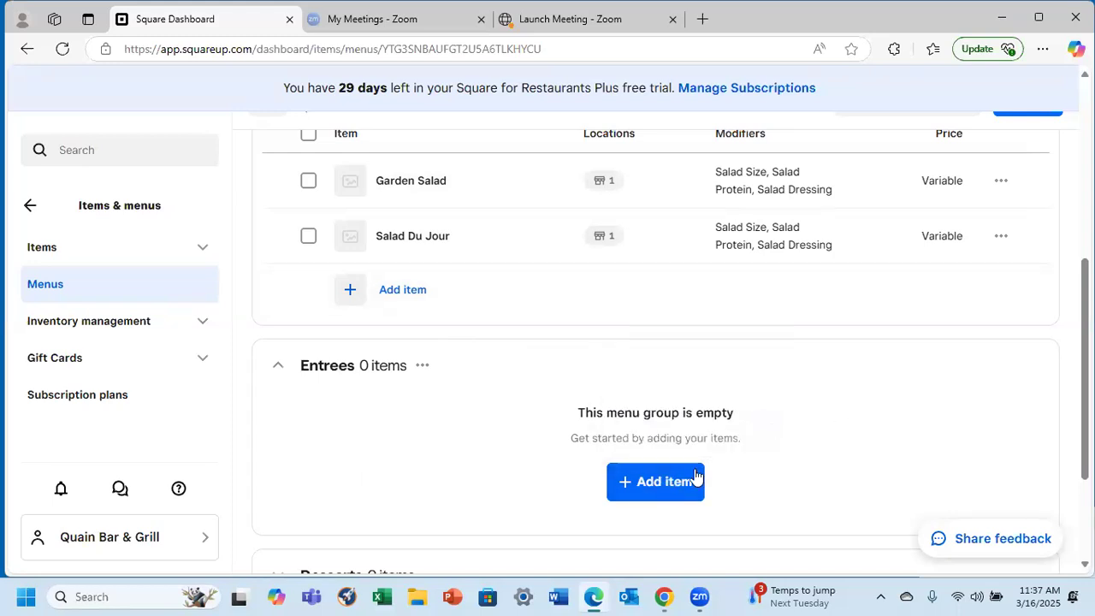
{"action": "left_click", "coordinate": [635, 488]}
{"action": "left_click", "coordinate": [649, 383]}
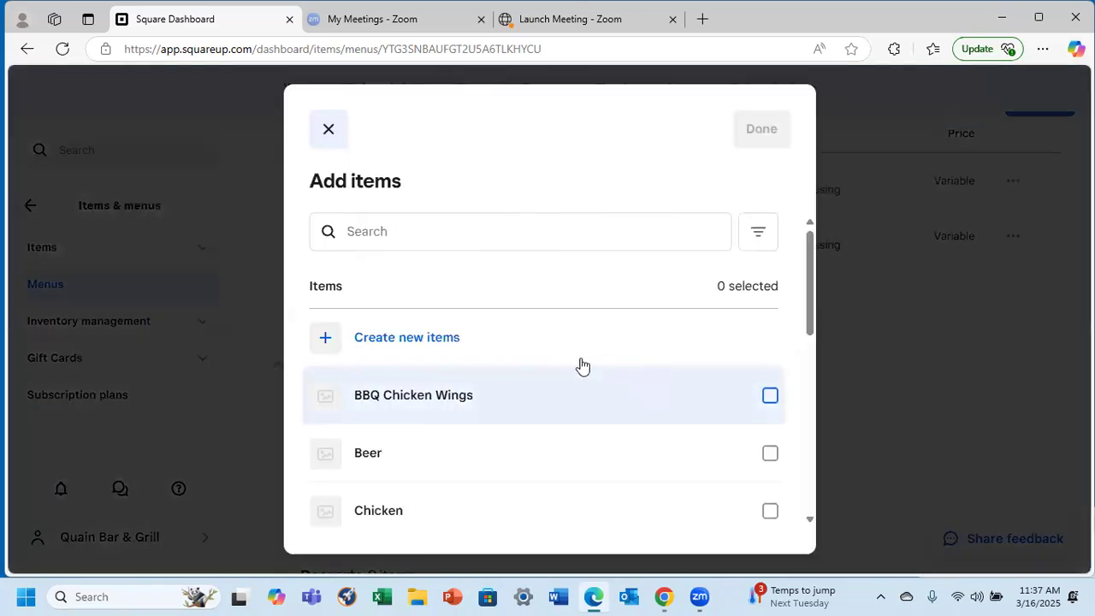
{"action": "scroll", "coordinate": [539, 356], "scroll_direction": "down", "scroll_amount": 2}
{"action": "scroll", "coordinate": [541, 357], "scroll_direction": "up", "scroll_amount": 2}
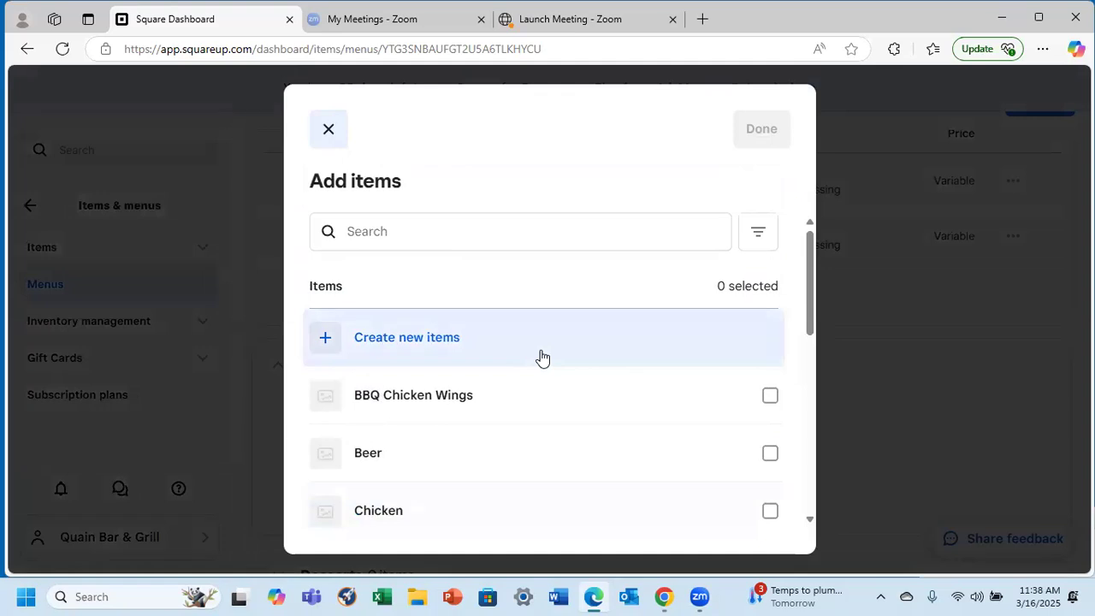
{"action": "scroll", "coordinate": [542, 357], "scroll_direction": "down", "scroll_amount": 4}
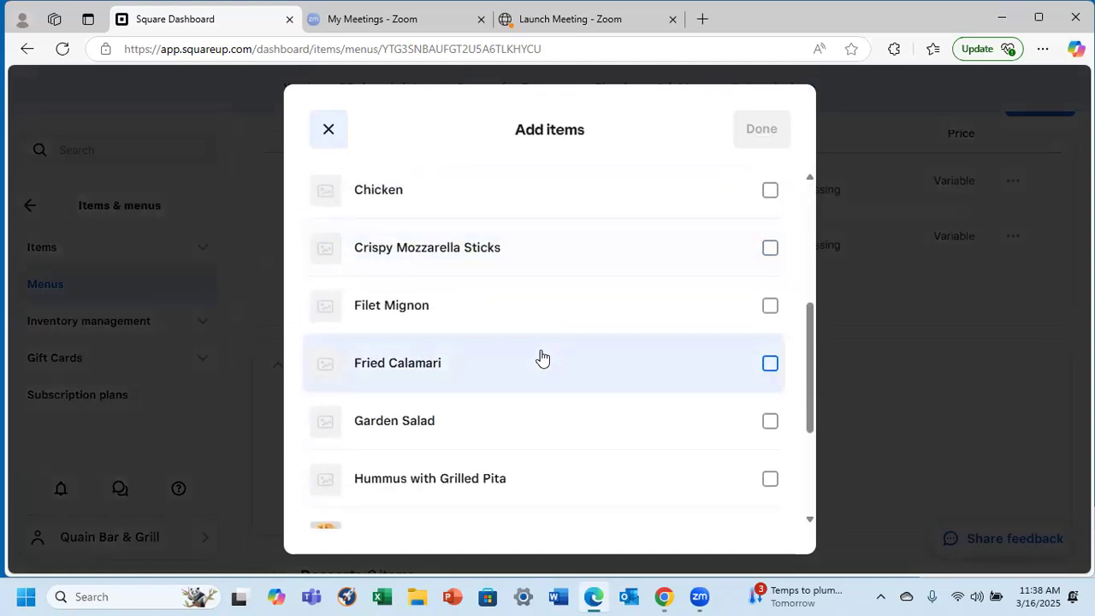
{"action": "scroll", "coordinate": [542, 357], "scroll_direction": "down", "scroll_amount": 1}
{"action": "scroll", "coordinate": [533, 316], "scroll_direction": "up", "scroll_amount": 3}
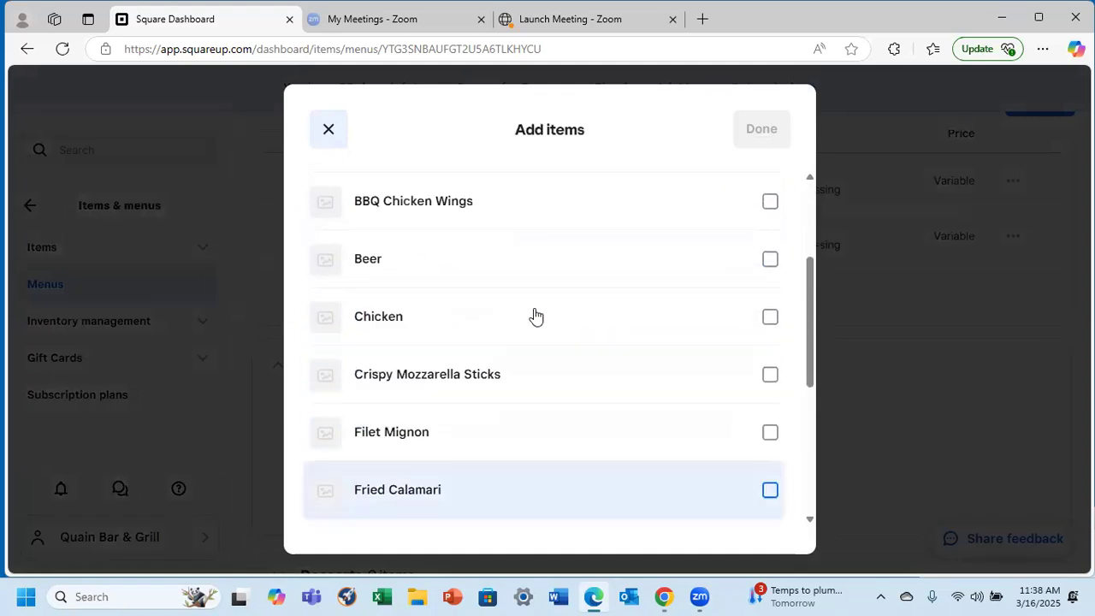
{"action": "left_click", "coordinate": [769, 351]}
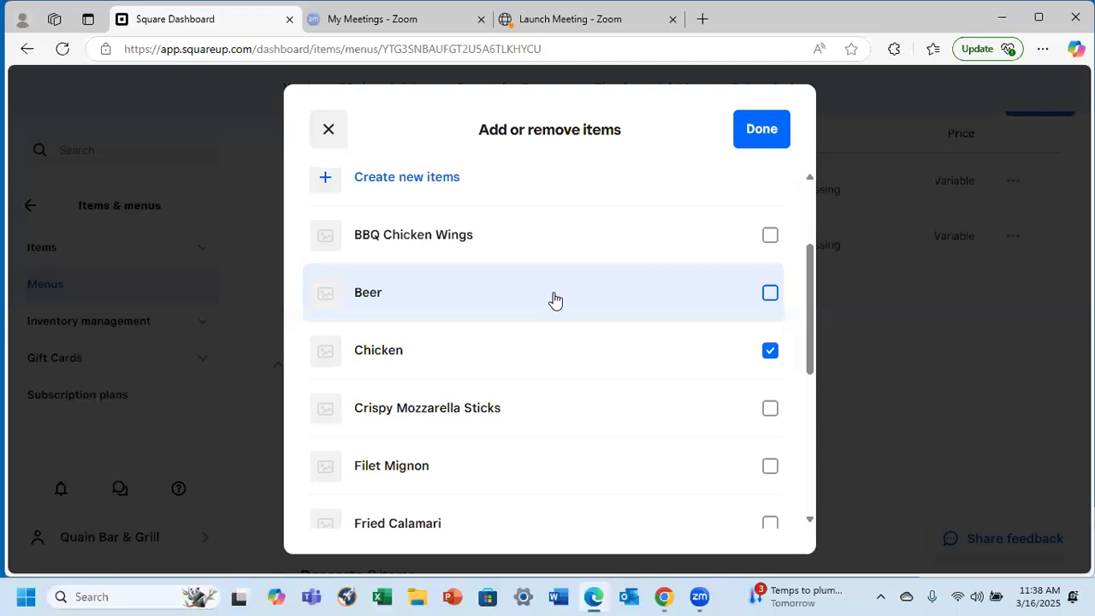
{"action": "left_click", "coordinate": [769, 465]}
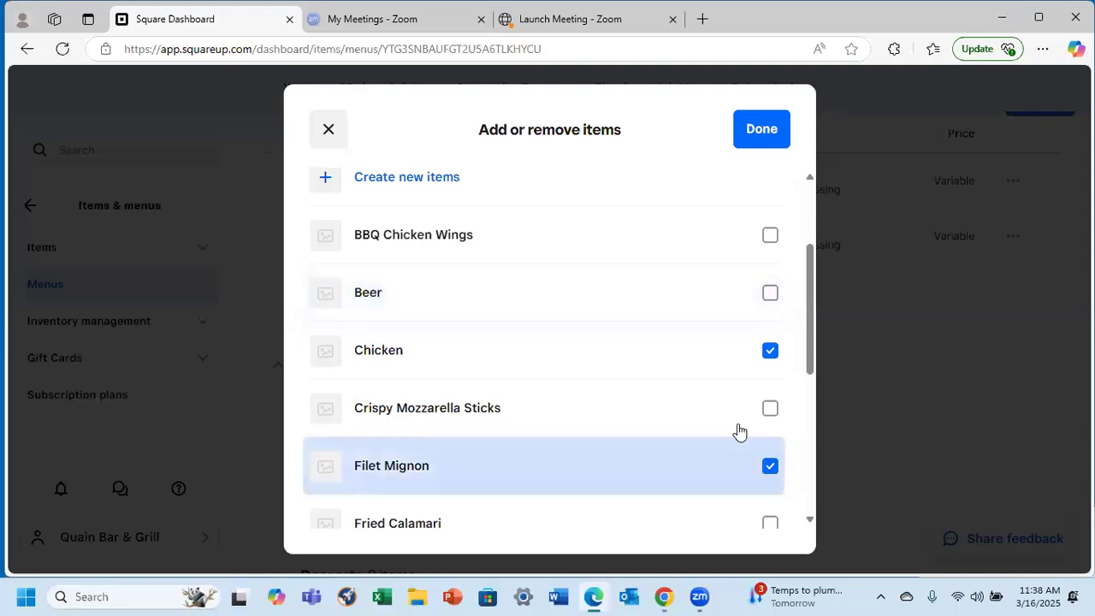
Include Mahi Mahi in the selection and add the chosen items to the Entrees group
{"action": "scroll", "coordinate": [633, 383], "scroll_direction": "down", "scroll_amount": 2}
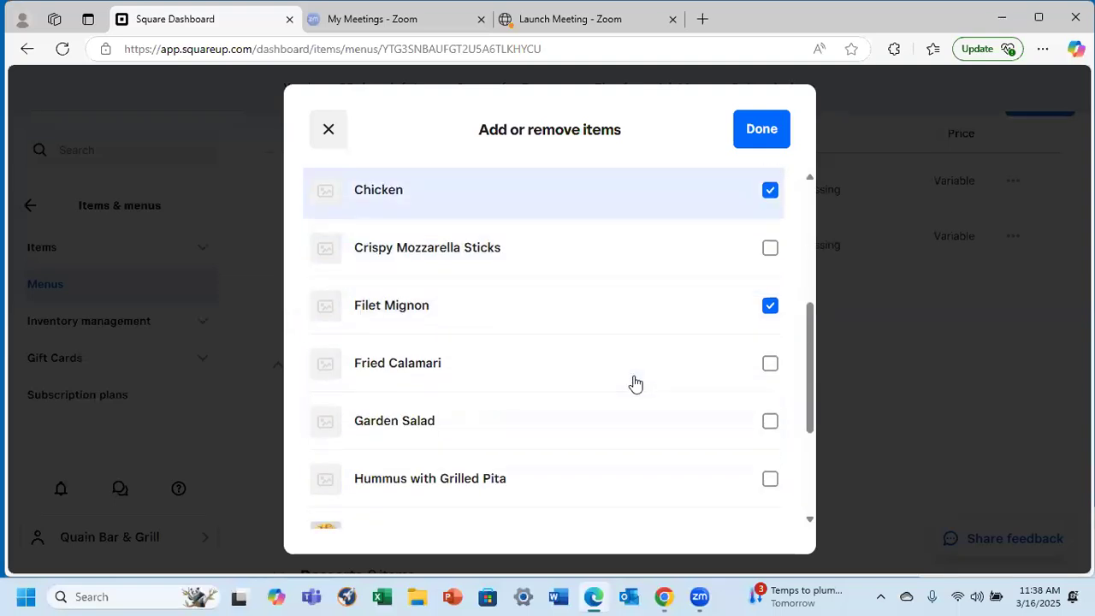
{"action": "scroll", "coordinate": [562, 428], "scroll_direction": "down", "scroll_amount": 2}
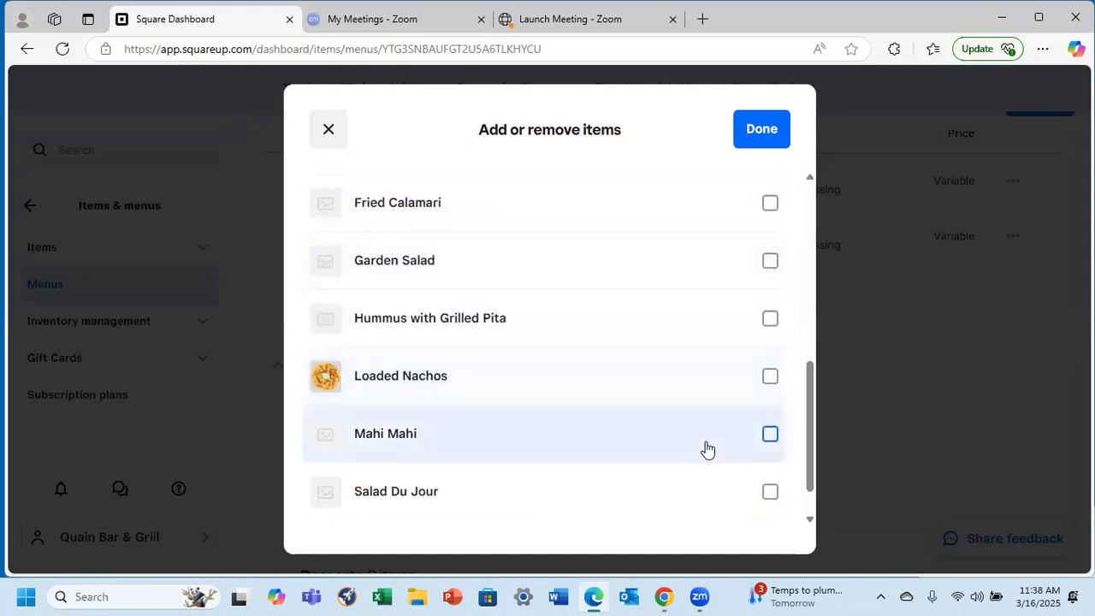
{"action": "left_click", "coordinate": [770, 434]}
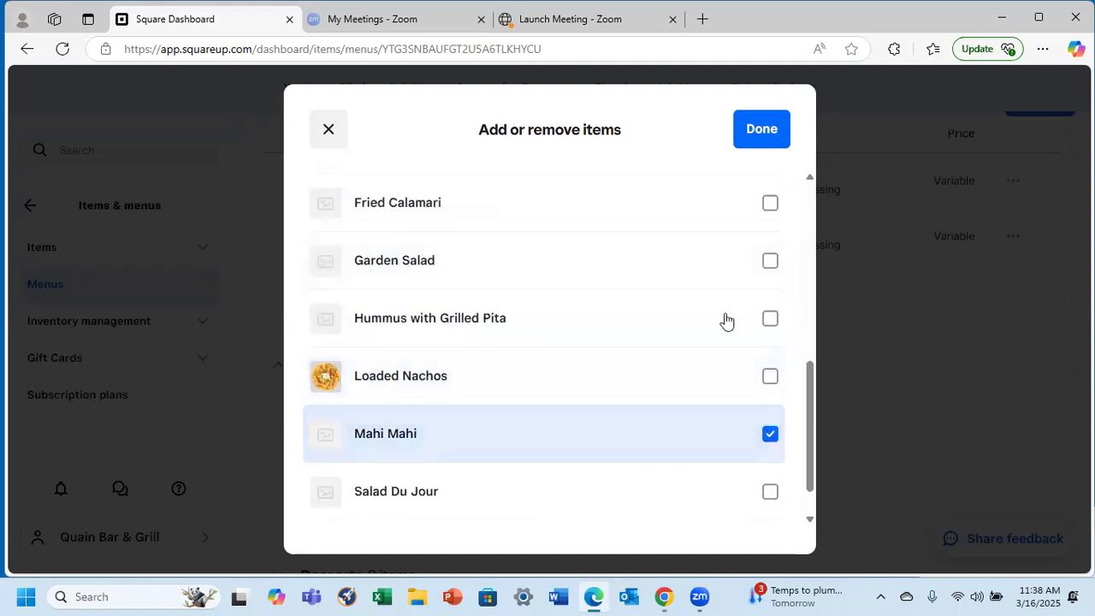
{"action": "left_click", "coordinate": [775, 130]}
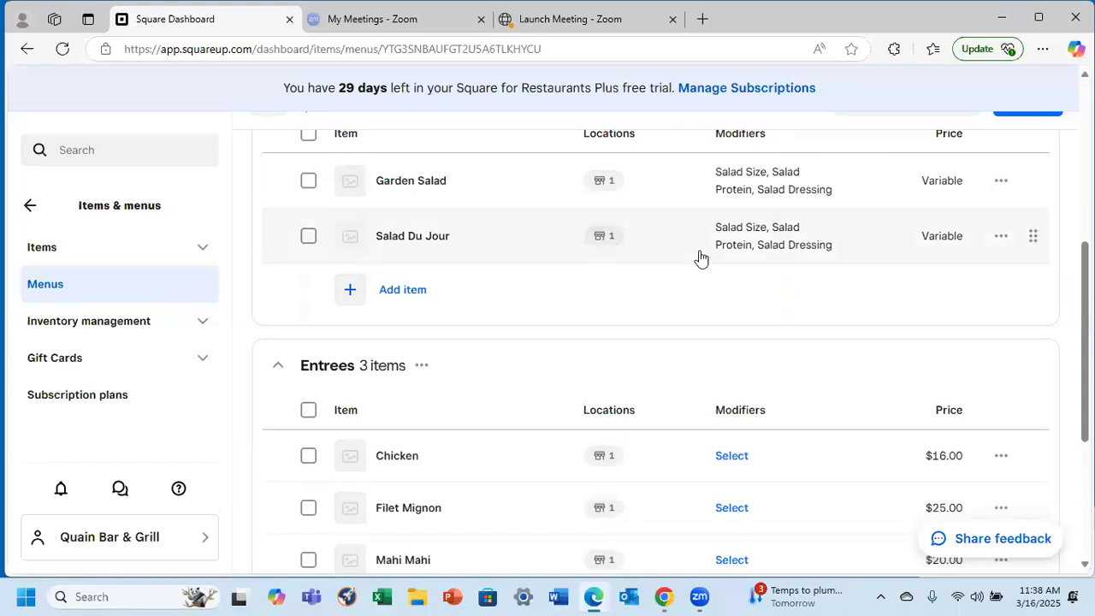
Open the modifier selection for the Chicken entree and start creating a new modifier set from it
{"action": "scroll", "coordinate": [700, 256], "scroll_direction": "down", "scroll_amount": 1}
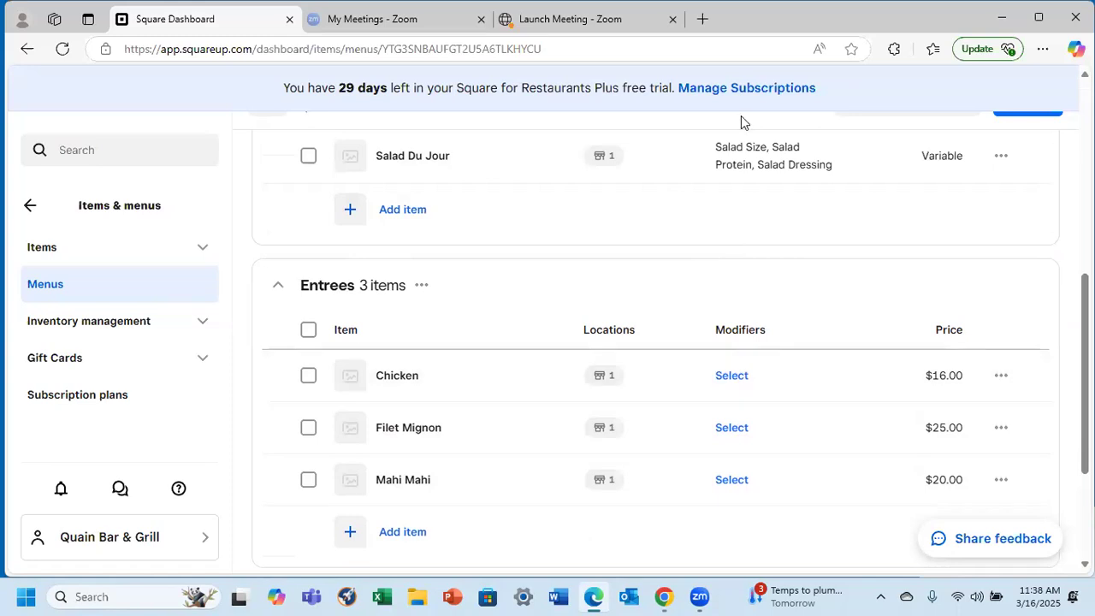
{"action": "left_click", "coordinate": [731, 375]}
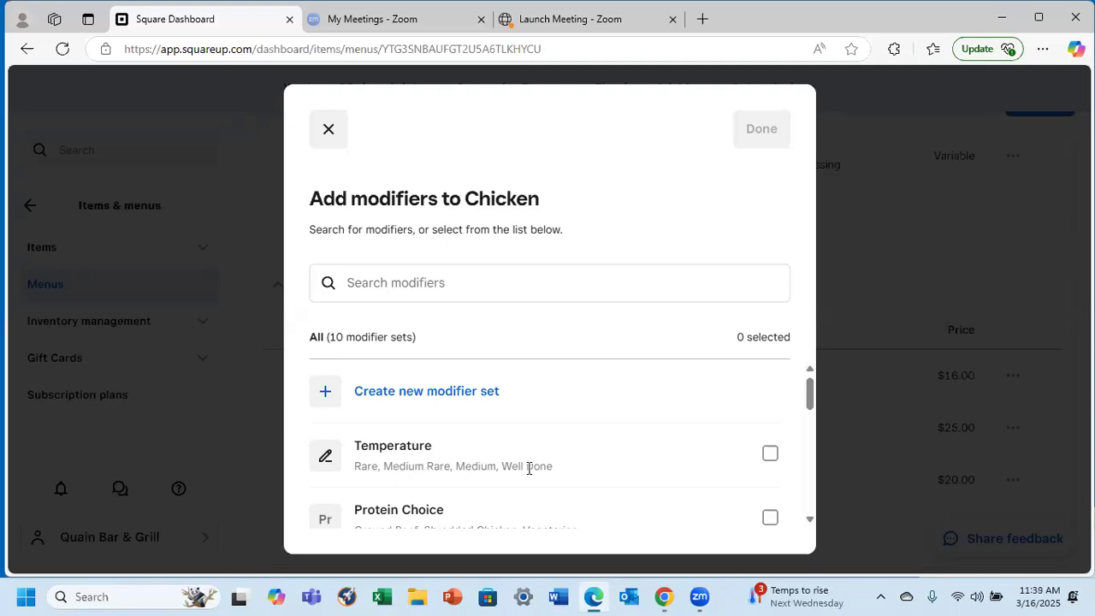
{"action": "left_click", "coordinate": [770, 454]}
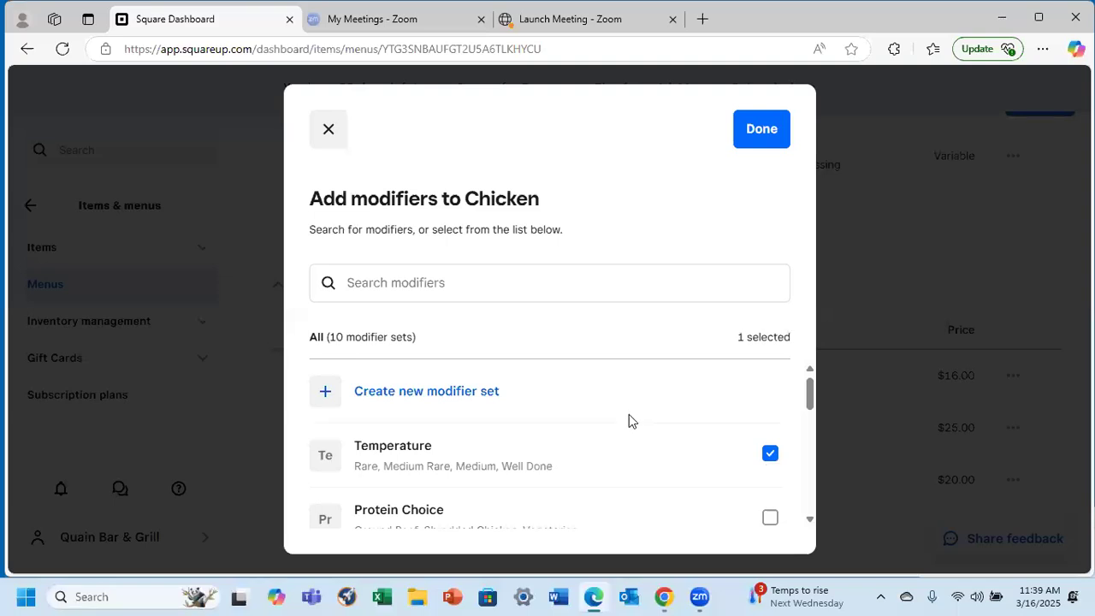
{"action": "left_click", "coordinate": [769, 454]}
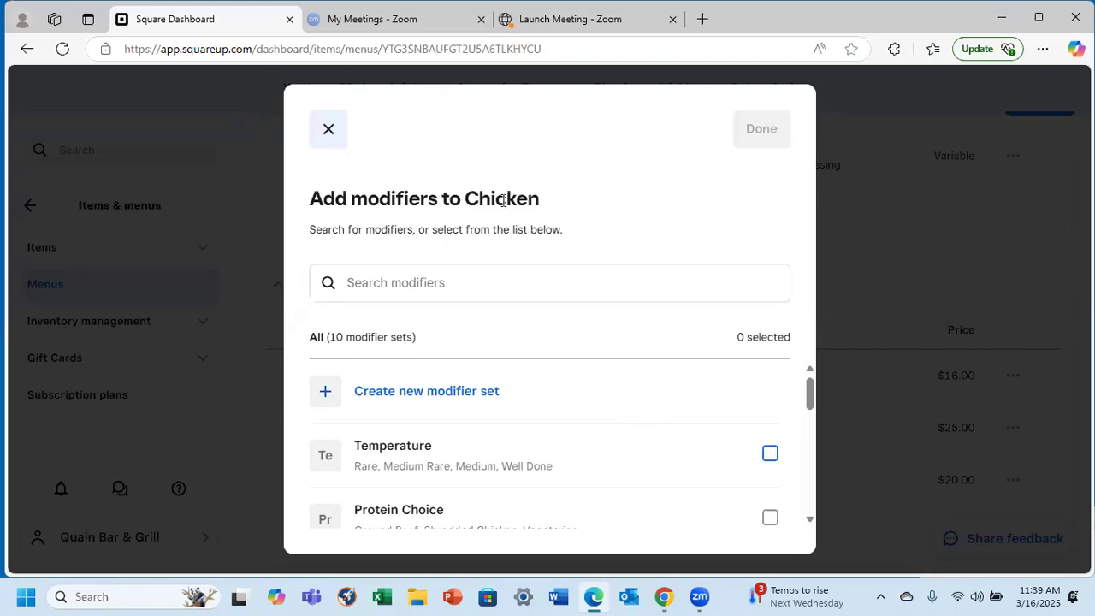
{"action": "left_click", "coordinate": [396, 283]}
{"action": "left_click", "coordinate": [383, 392]}
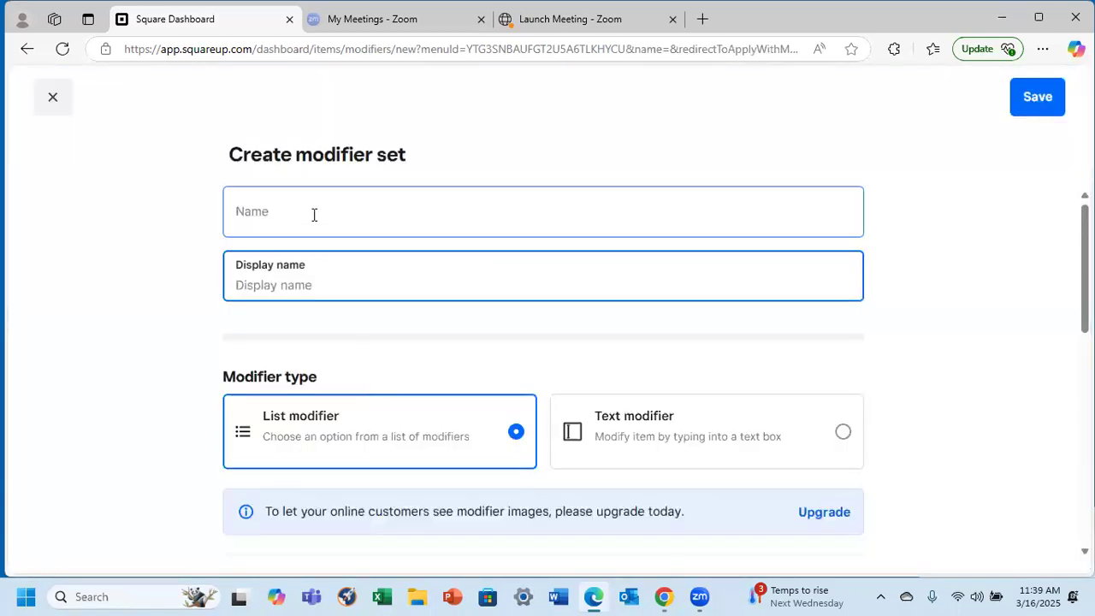
Enter Fish/Chicken Prep as both the name and the display name of the new modifier set
{"action": "left_click", "coordinate": [313, 215]}
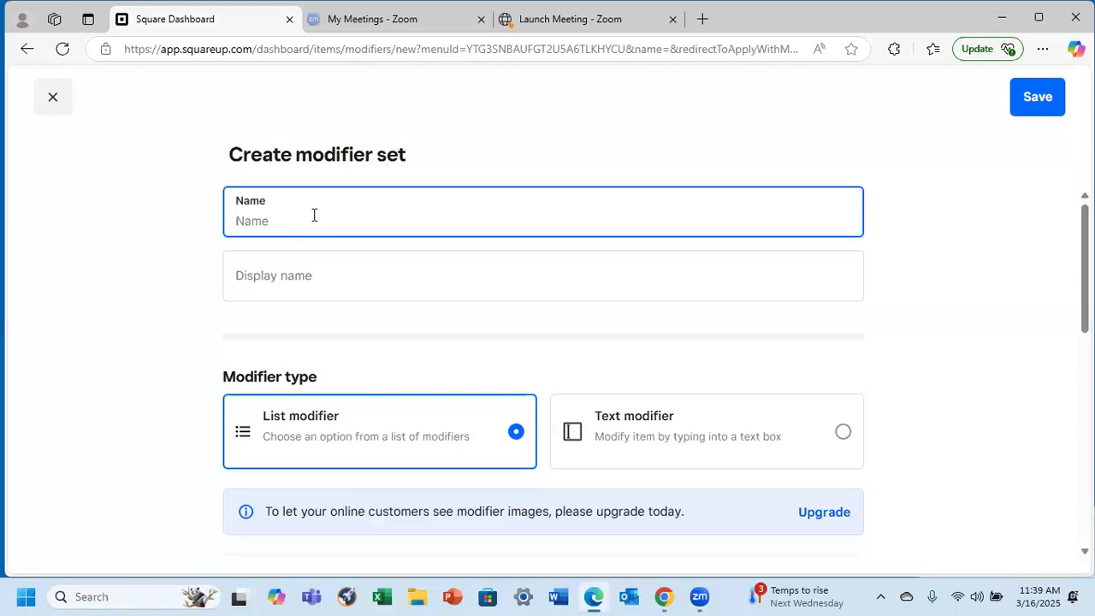
{"action": "type", "text": "Fish"}
{"action": "type", "text": " / Cg"}
{"action": "key", "text": "BackSpace"}
{"action": "key", "text": "BackSpace"}
{"action": "key", "text": "BackSpace"}
{"action": "key", "text": "BackSpace"}
{"action": "key", "text": "BackSpace"}
{"action": "type", "text": "/Chicken Prep"}
{"action": "left_click", "coordinate": [271, 276]}
{"action": "type", "text": "Fish/Chicken "}
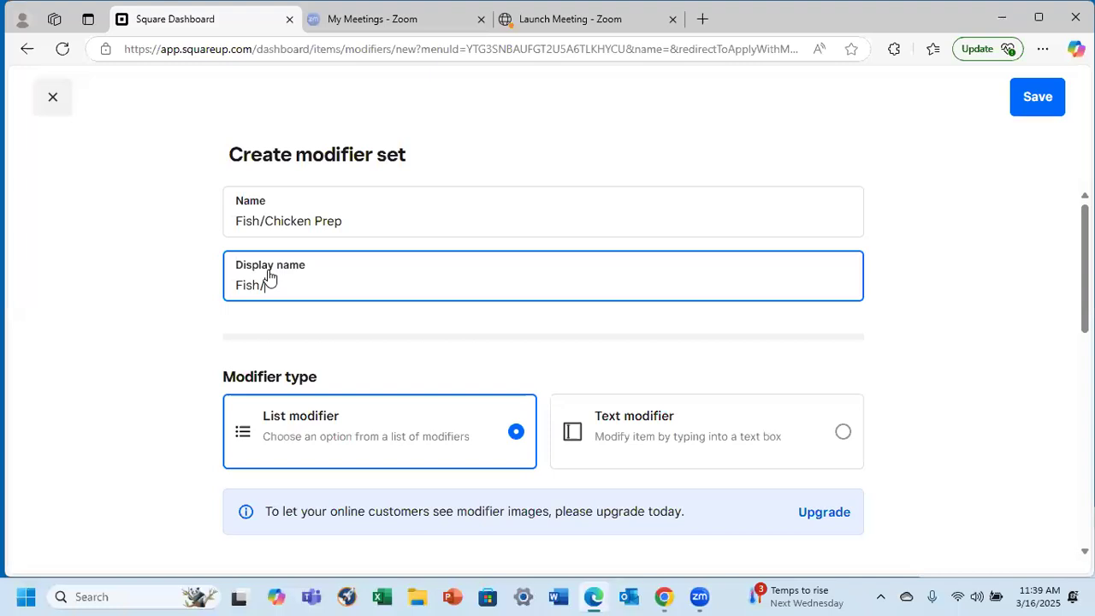
{"action": "type", "text": "Prep"}
Add the list modifiers Grilled and Fried to the set, each with a matching kitchen name
{"action": "scroll", "coordinate": [522, 342], "scroll_direction": "down", "scroll_amount": 3}
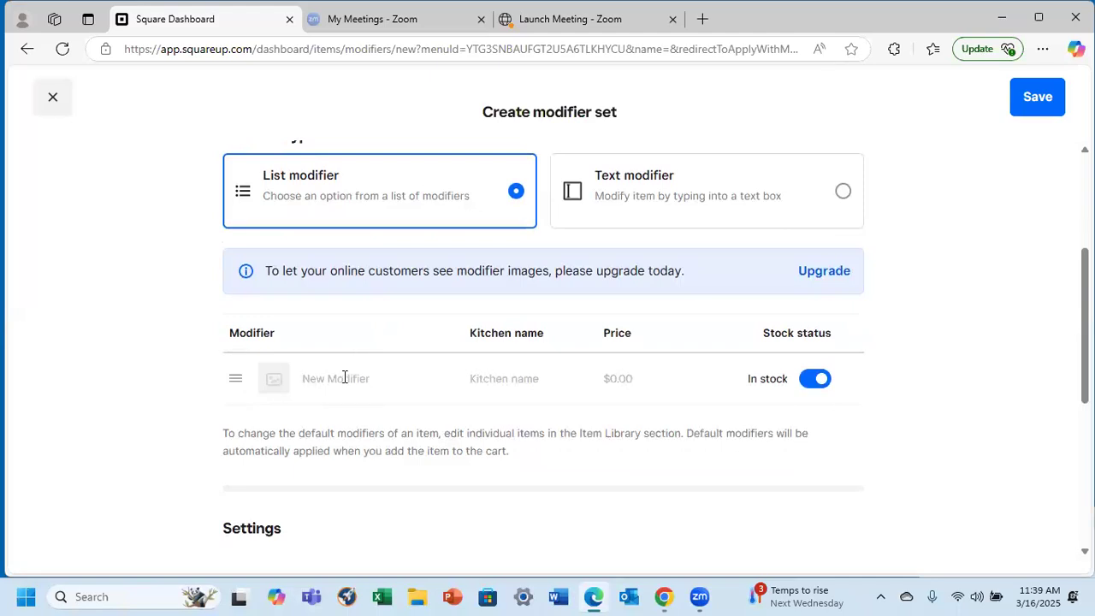
{"action": "left_click", "coordinate": [345, 378]}
{"action": "type", "text": "Grilled"}
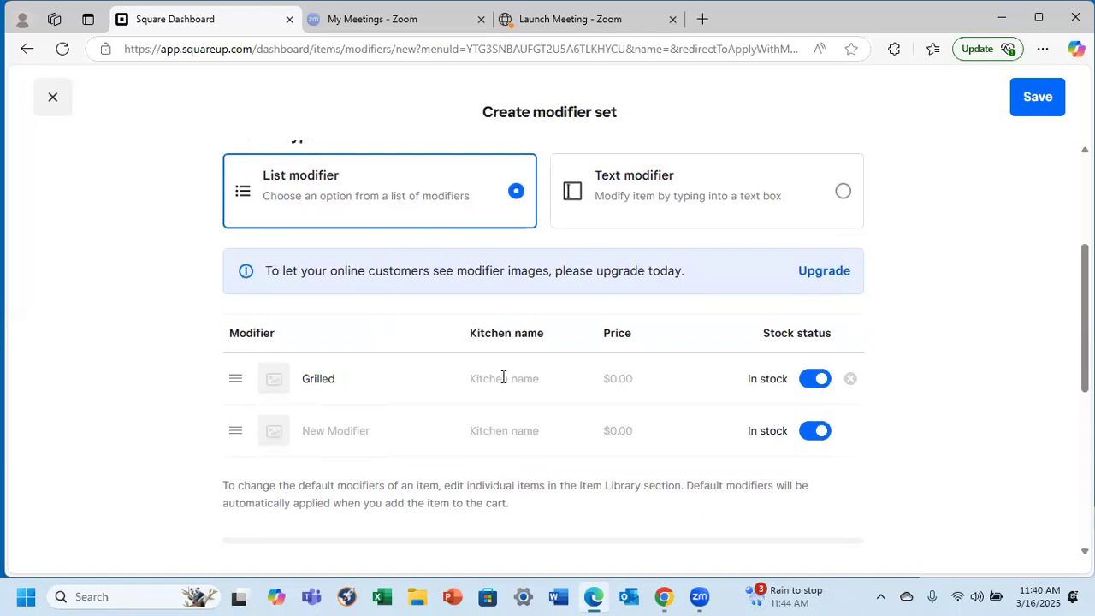
{"action": "type", "text": "Grilled"}
{"action": "left_click", "coordinate": [318, 433]}
{"action": "type", "text": "Fried"}
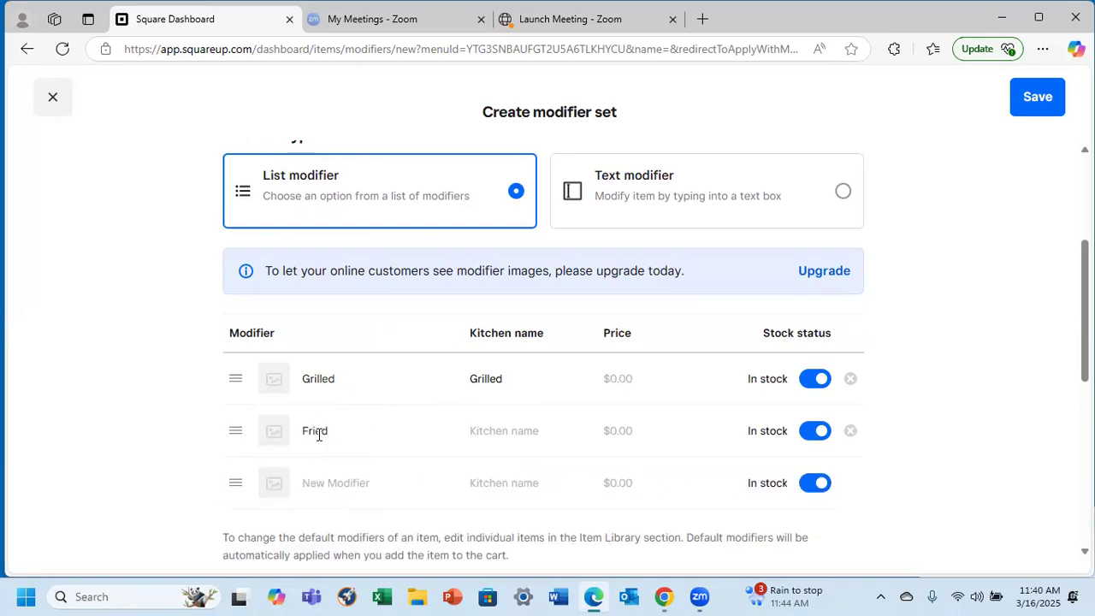
{"action": "key", "text": "Tab"}
{"action": "type", "text": "Fried"}
Add a third modifier Blackened with the kitchen name Blackened and save the modifier set
{"action": "type", "text": "Blacken"}
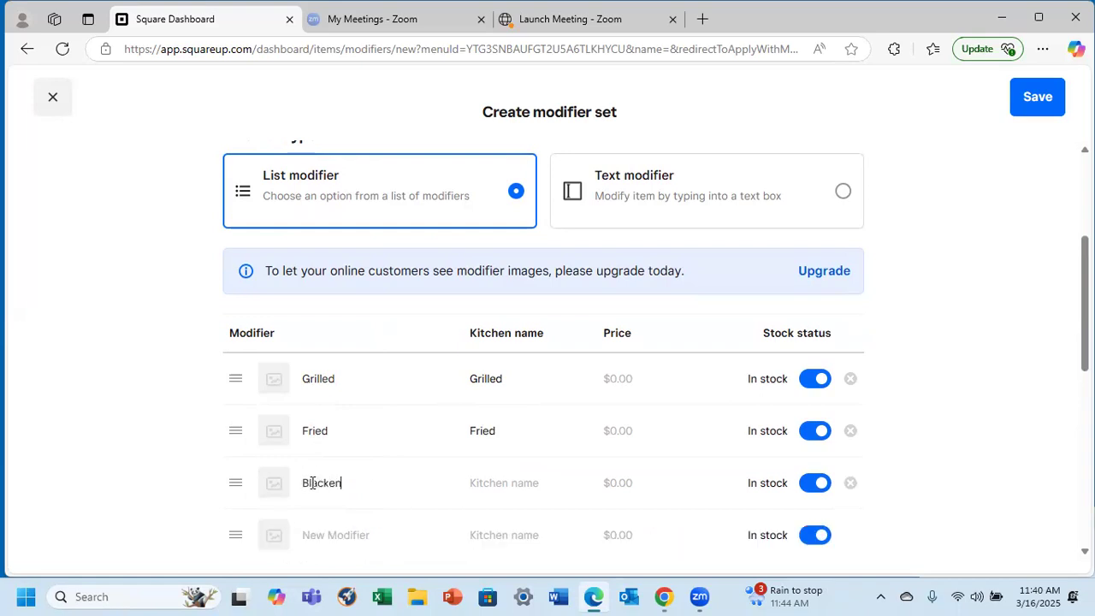
{"action": "type", "text": "ed"}
{"action": "left_click", "coordinate": [493, 485]}
{"action": "type", "text": "Blackened"}
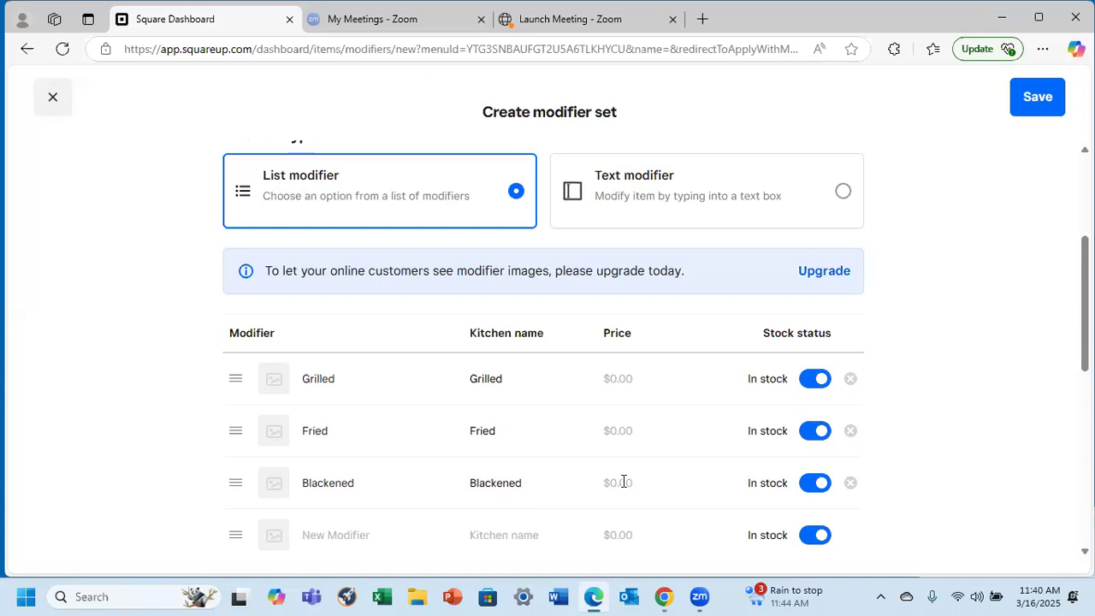
{"action": "scroll", "coordinate": [622, 485], "scroll_direction": "down", "scroll_amount": 1}
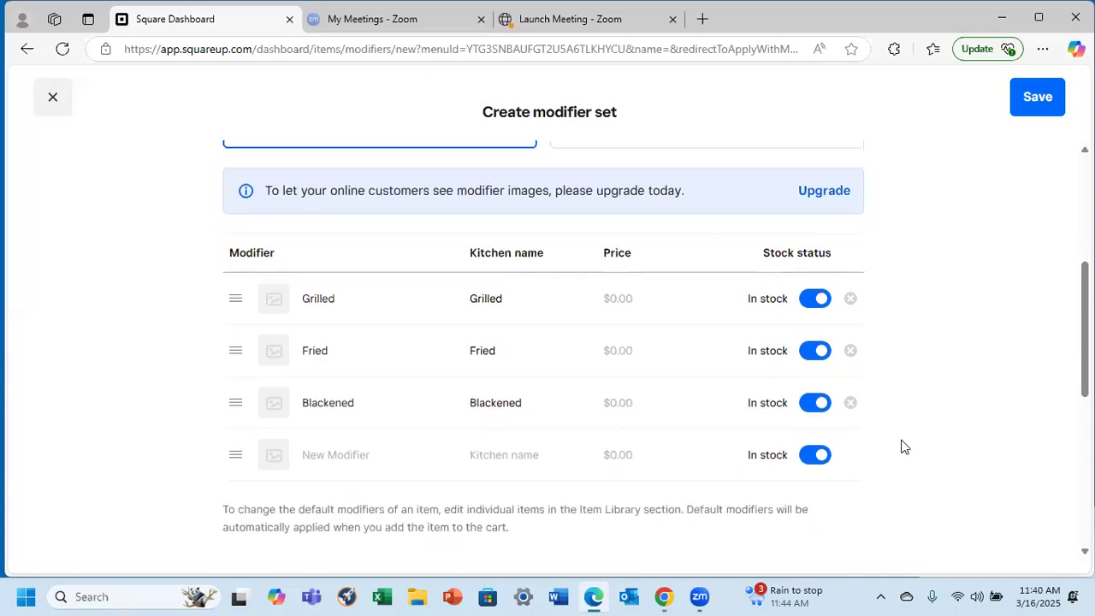
{"action": "scroll", "coordinate": [904, 445], "scroll_direction": "up", "scroll_amount": 2}
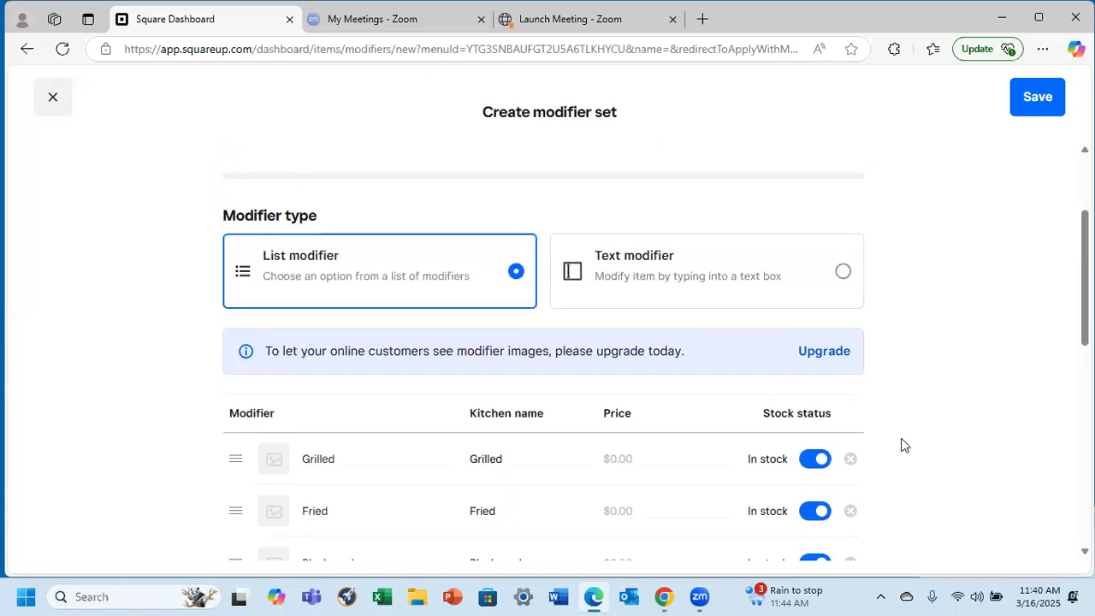
{"action": "left_click", "coordinate": [1038, 94]}
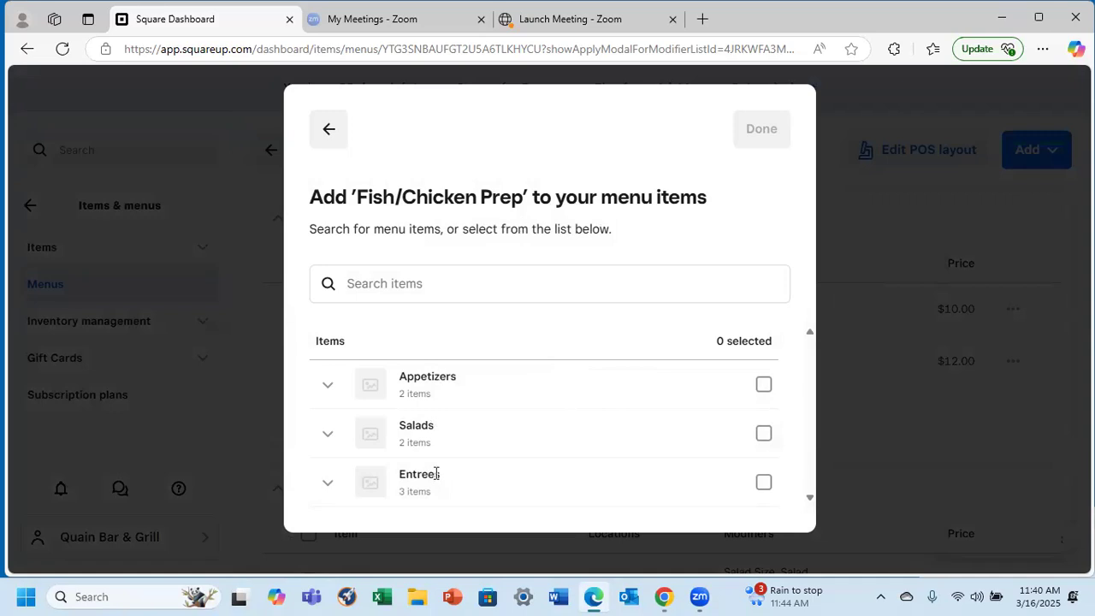
Apply the Fish/Chicken Prep set to Chicken and Mahi Mahi in the Entrees group
{"action": "left_click", "coordinate": [327, 482]}
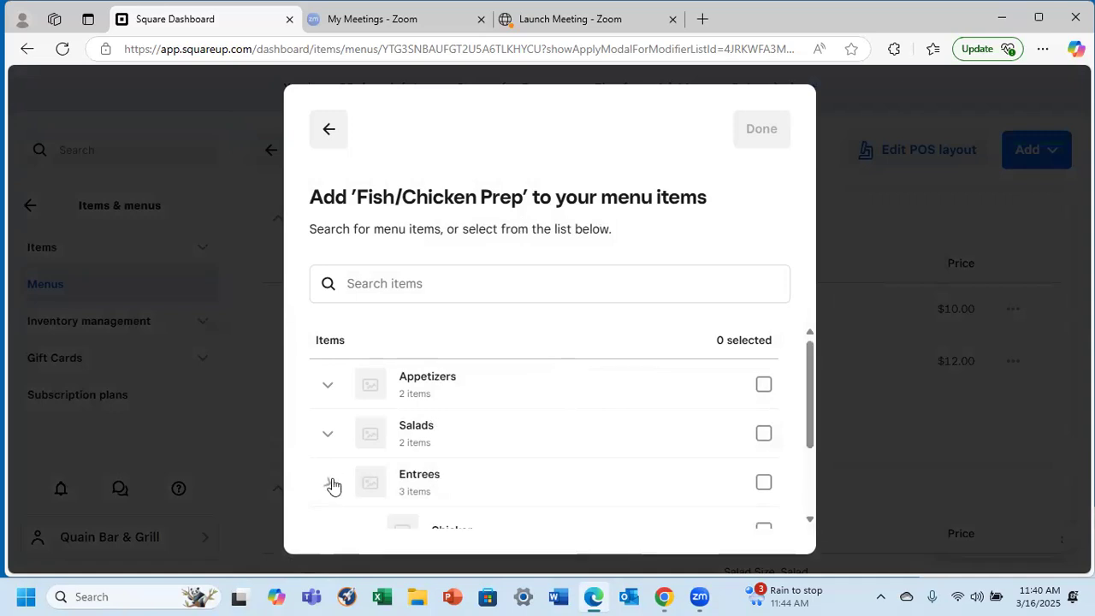
{"action": "scroll", "coordinate": [548, 443], "scroll_direction": "down", "scroll_amount": 1}
{"action": "scroll", "coordinate": [548, 443], "scroll_direction": "down", "scroll_amount": 1}
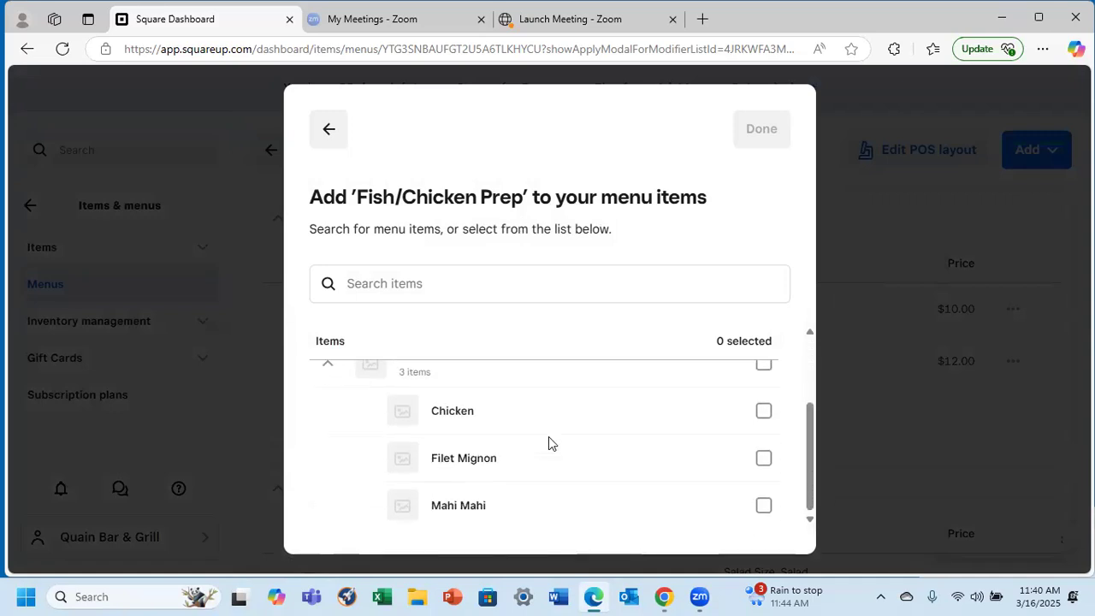
{"action": "left_click", "coordinate": [764, 412]}
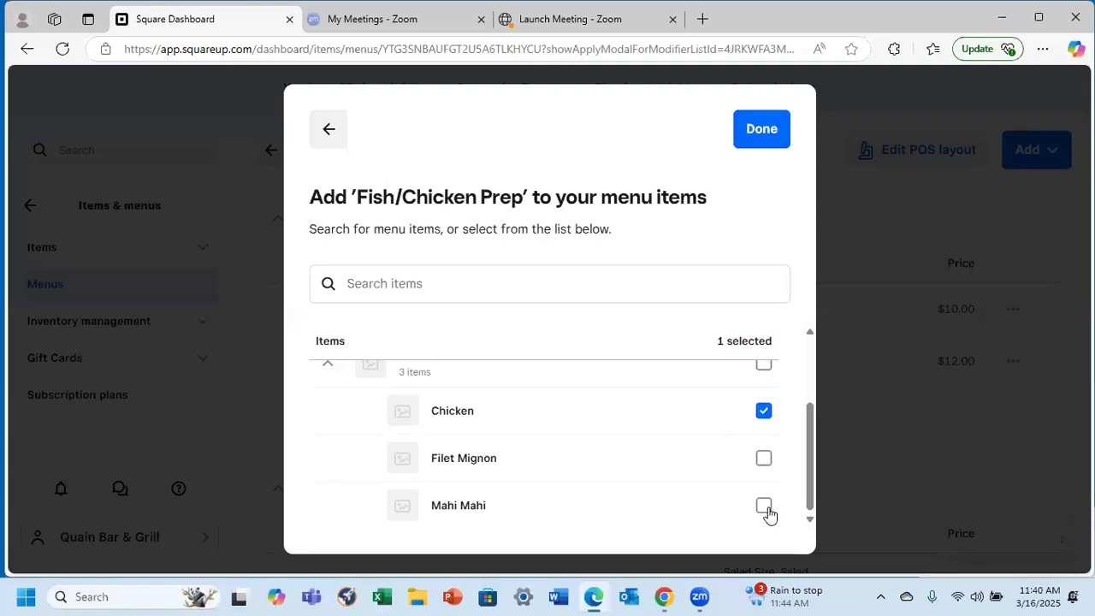
{"action": "left_click", "coordinate": [763, 507]}
{"action": "left_click", "coordinate": [761, 130]}
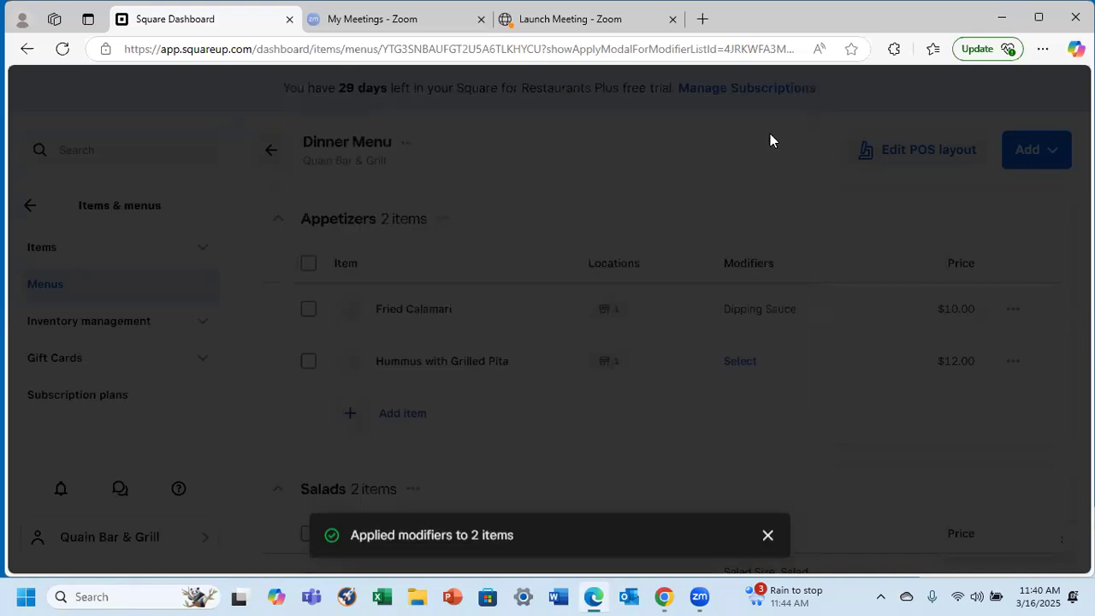
Add the Temperature modifier set to Filet Mignon in the Entrees group
{"action": "scroll", "coordinate": [620, 246], "scroll_direction": "down", "scroll_amount": 1}
{"action": "scroll", "coordinate": [619, 246], "scroll_direction": "down", "scroll_amount": 5}
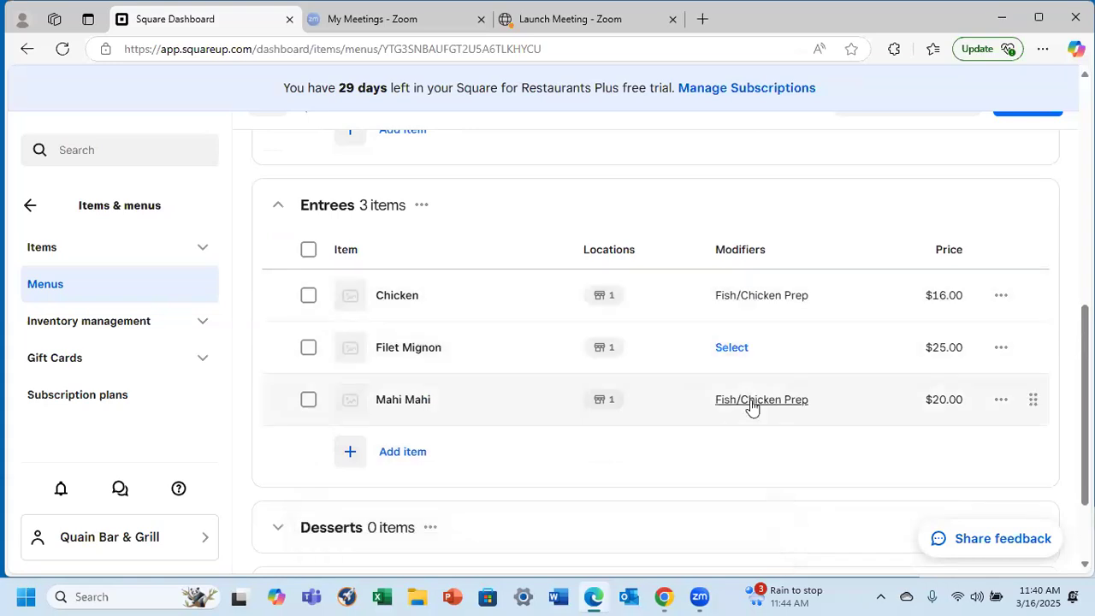
{"action": "left_click", "coordinate": [731, 348]}
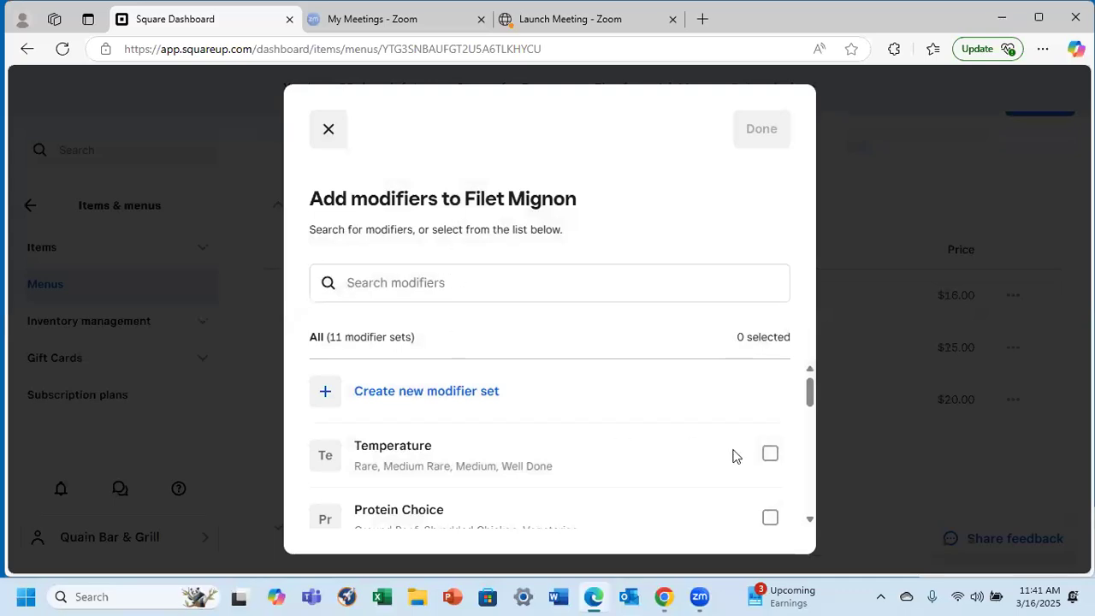
{"action": "left_click", "coordinate": [770, 454]}
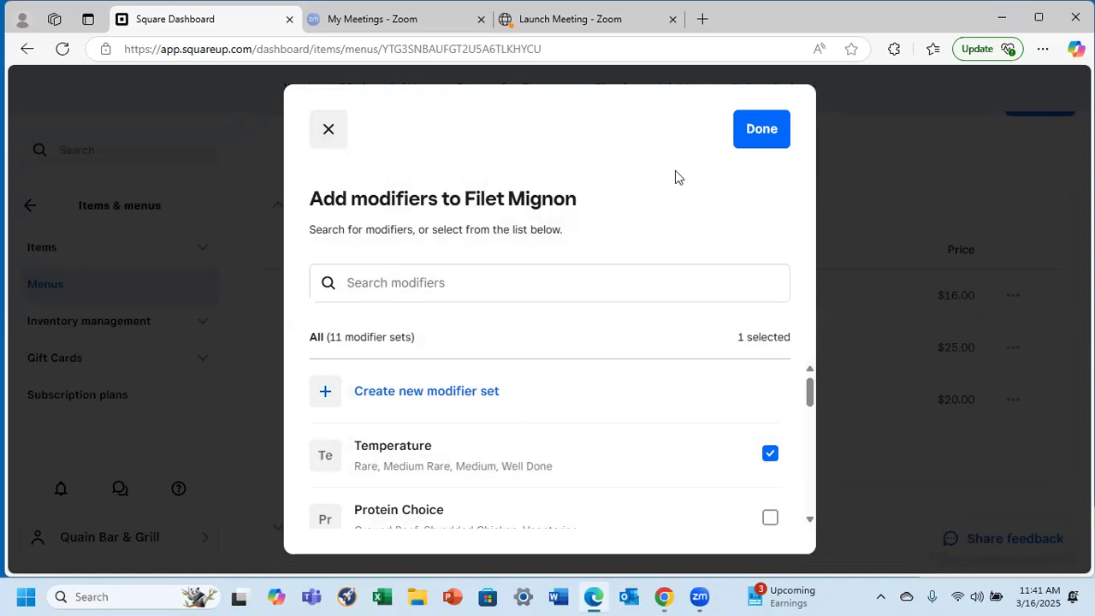
{"action": "left_click", "coordinate": [758, 133]}
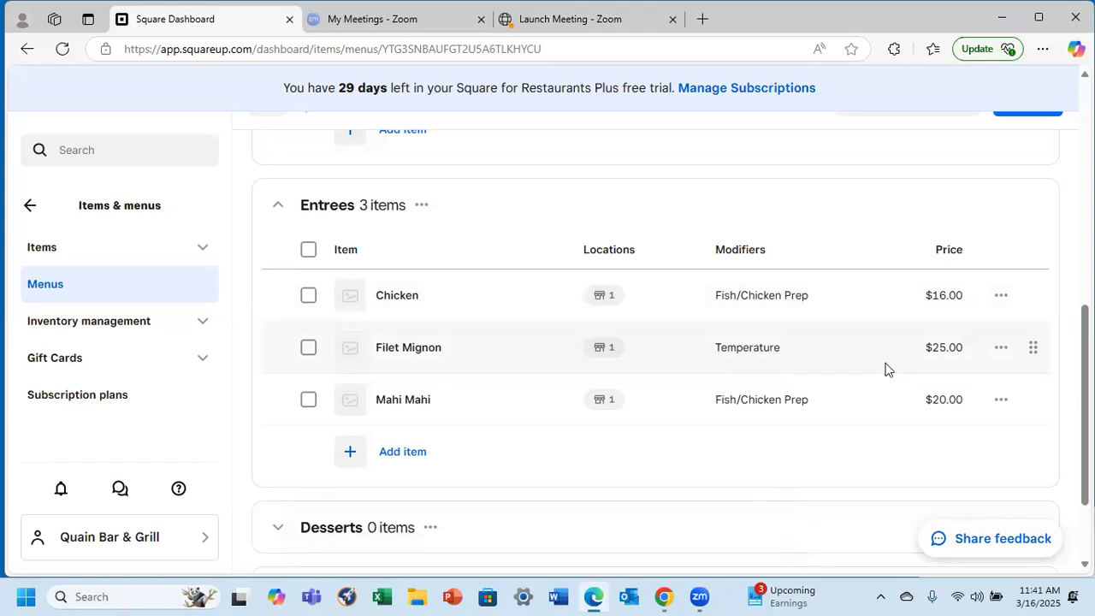
Edit Filet Mignon's Temperature modifier set to add the modifiers Medium Well and B & B, and save it
{"action": "left_click", "coordinate": [749, 351]}
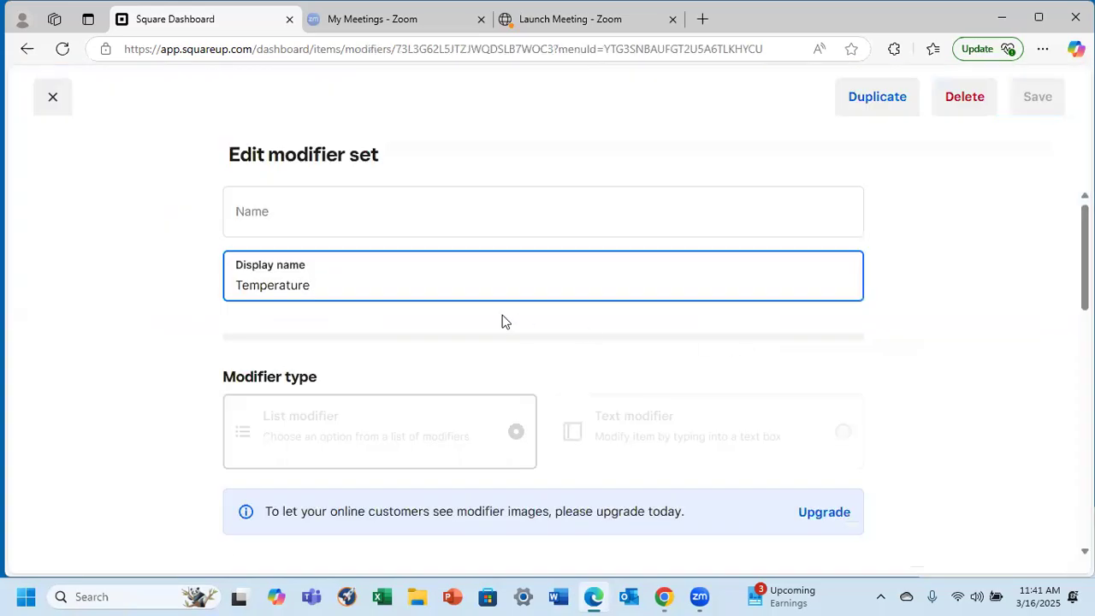
{"action": "scroll", "coordinate": [503, 318], "scroll_direction": "down", "scroll_amount": 5}
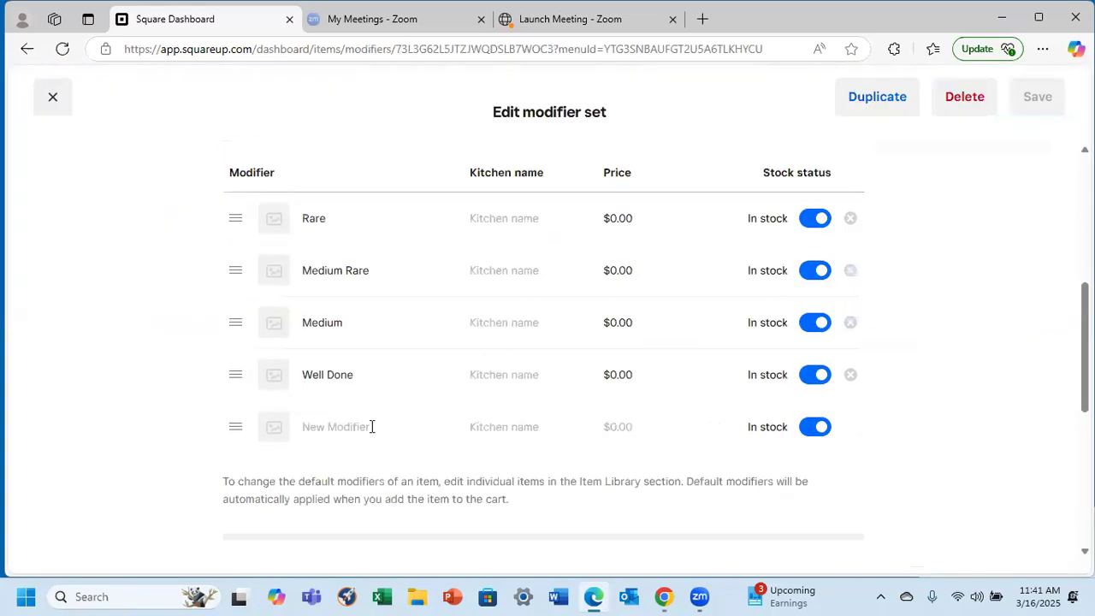
{"action": "left_click", "coordinate": [344, 430]}
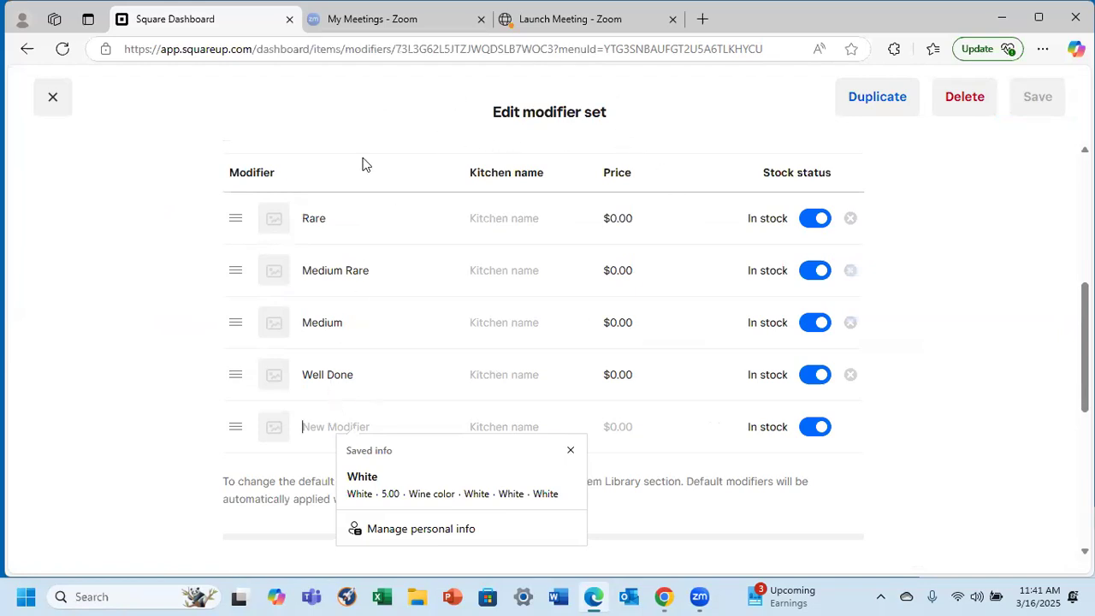
{"action": "left_click", "coordinate": [570, 450]}
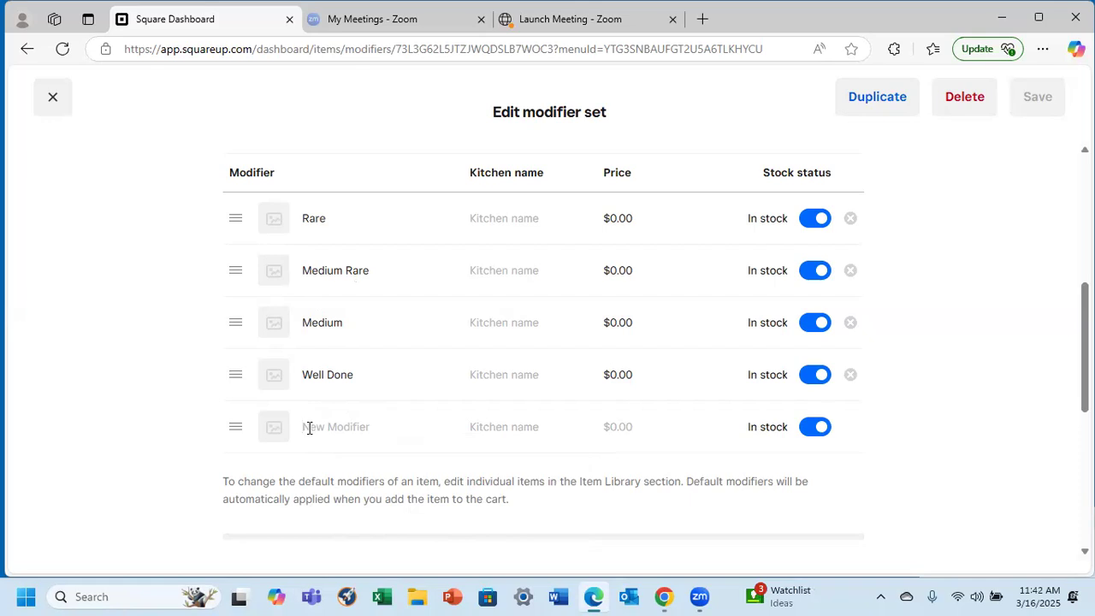
{"action": "type", "text": "Medium Well"}
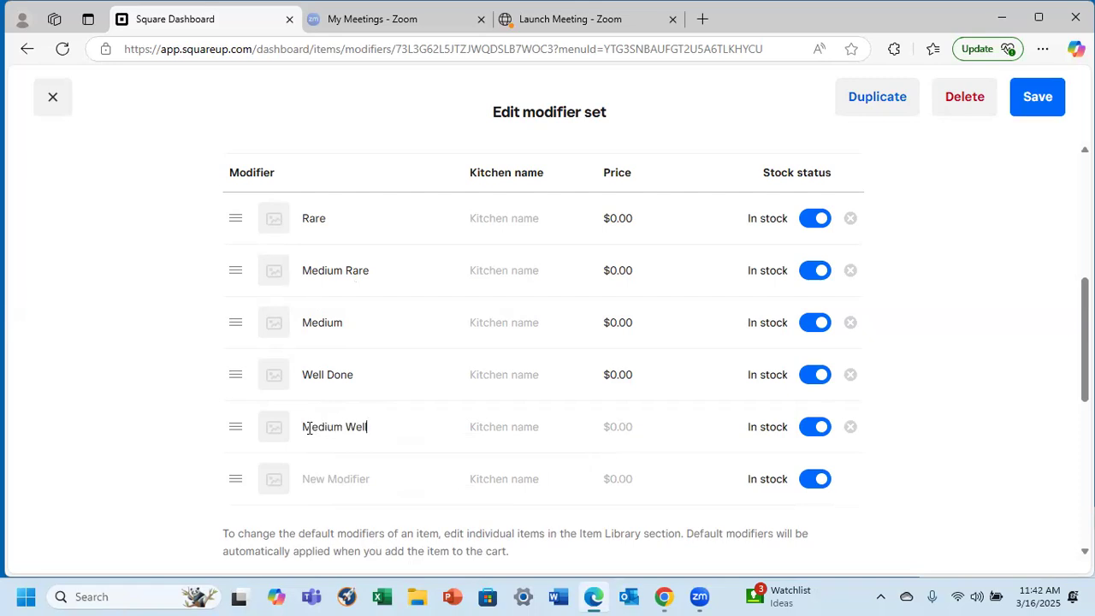
{"action": "left_click", "coordinate": [317, 481]}
{"action": "type", "text": "B & B"}
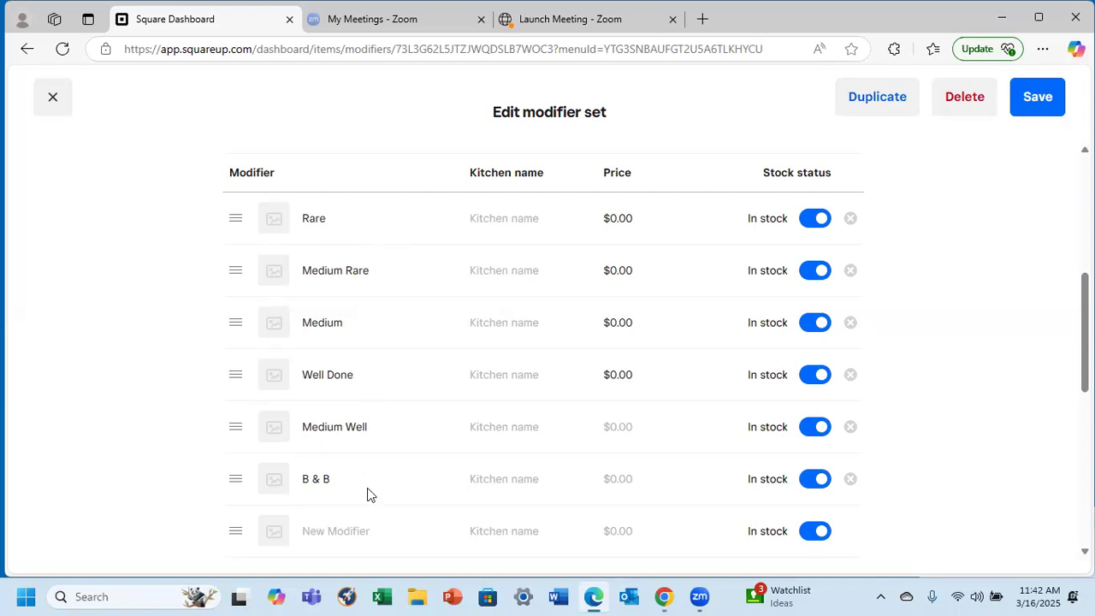
{"action": "left_click", "coordinate": [1038, 97]}
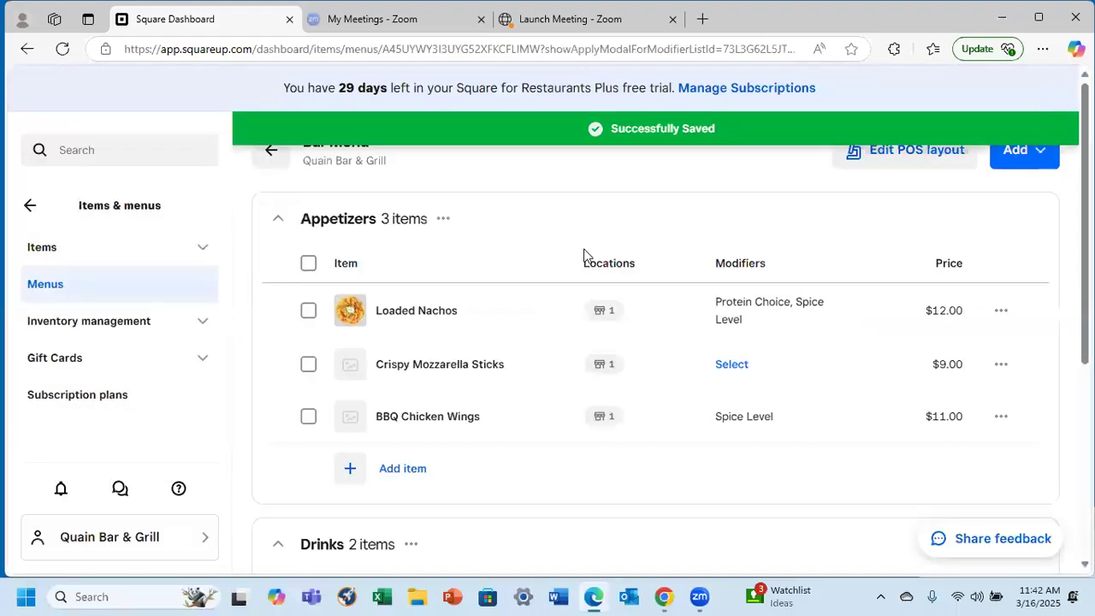
Leave the Bar Menu and reopen the Dinner Menu at its Salads and Entrees groups
{"action": "scroll", "coordinate": [585, 257], "scroll_direction": "down", "scroll_amount": 5}
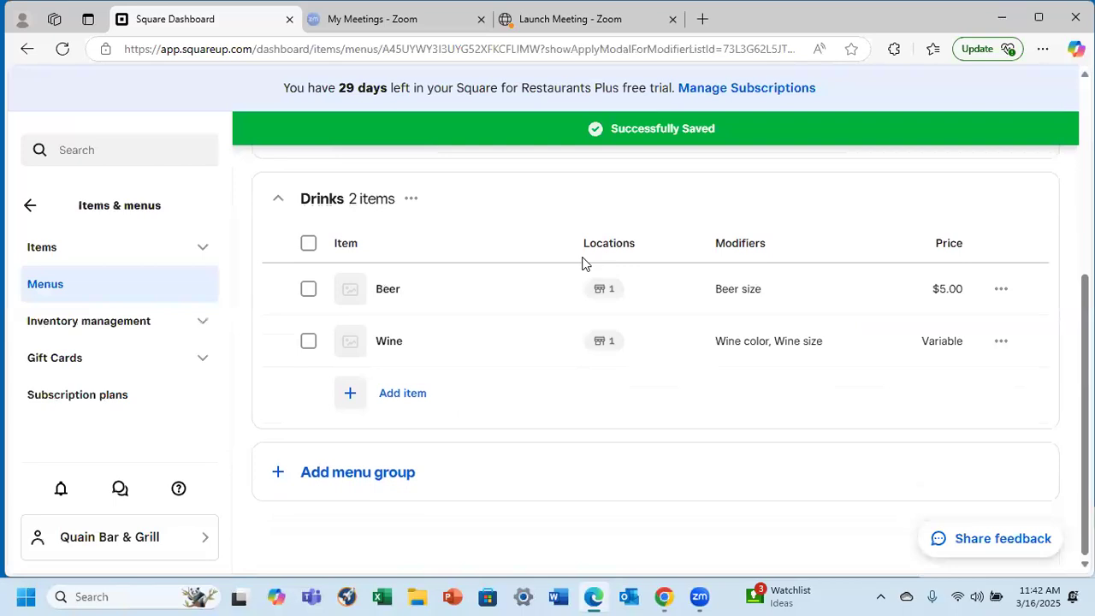
{"action": "scroll", "coordinate": [583, 259], "scroll_direction": "up", "scroll_amount": 5}
{"action": "scroll", "coordinate": [583, 260], "scroll_direction": "down", "scroll_amount": 5}
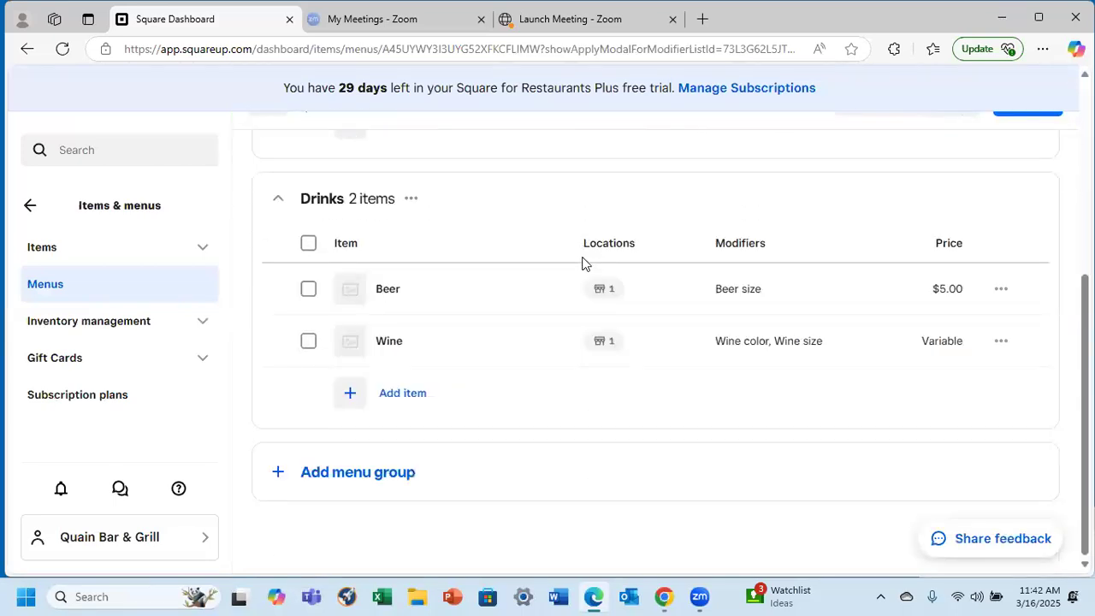
{"action": "scroll", "coordinate": [582, 263], "scroll_direction": "up", "scroll_amount": 5}
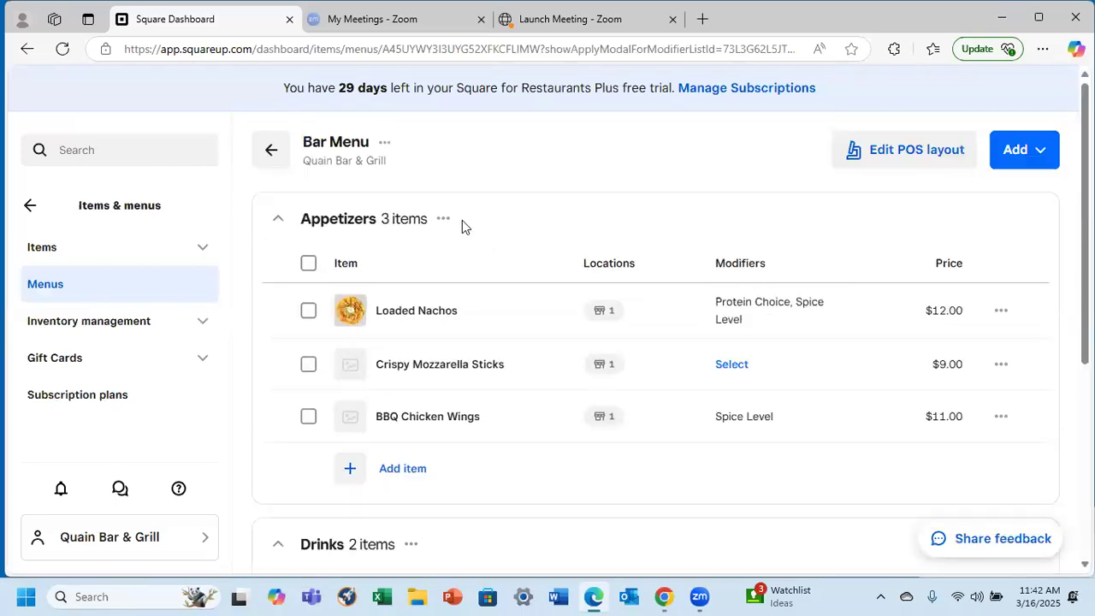
{"action": "left_click", "coordinate": [279, 151]}
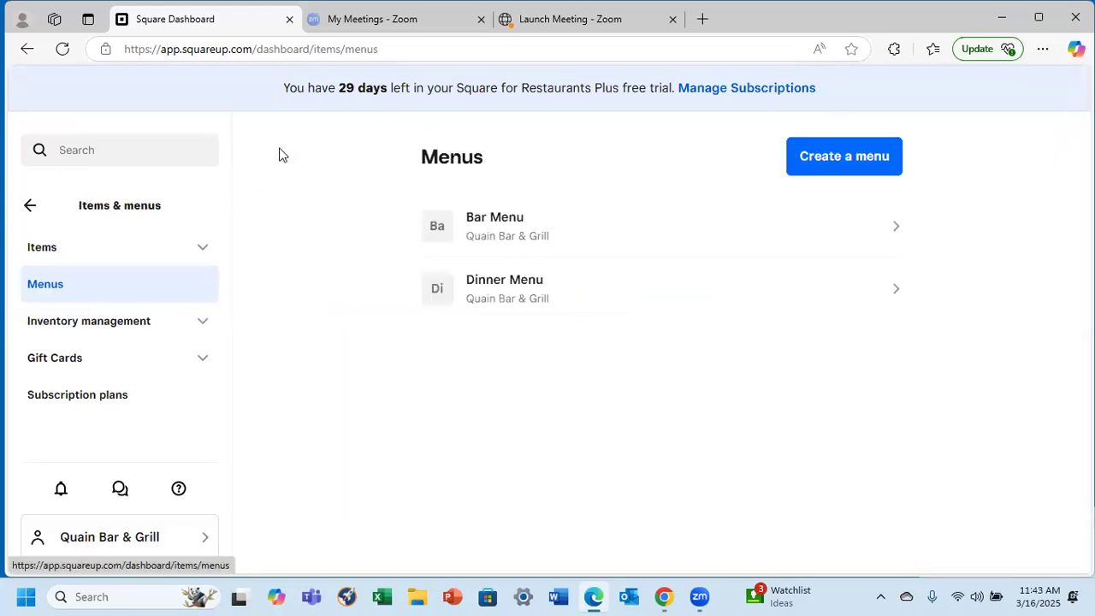
{"action": "left_click", "coordinate": [519, 292]}
{"action": "scroll", "coordinate": [496, 269], "scroll_direction": "down", "scroll_amount": 6}
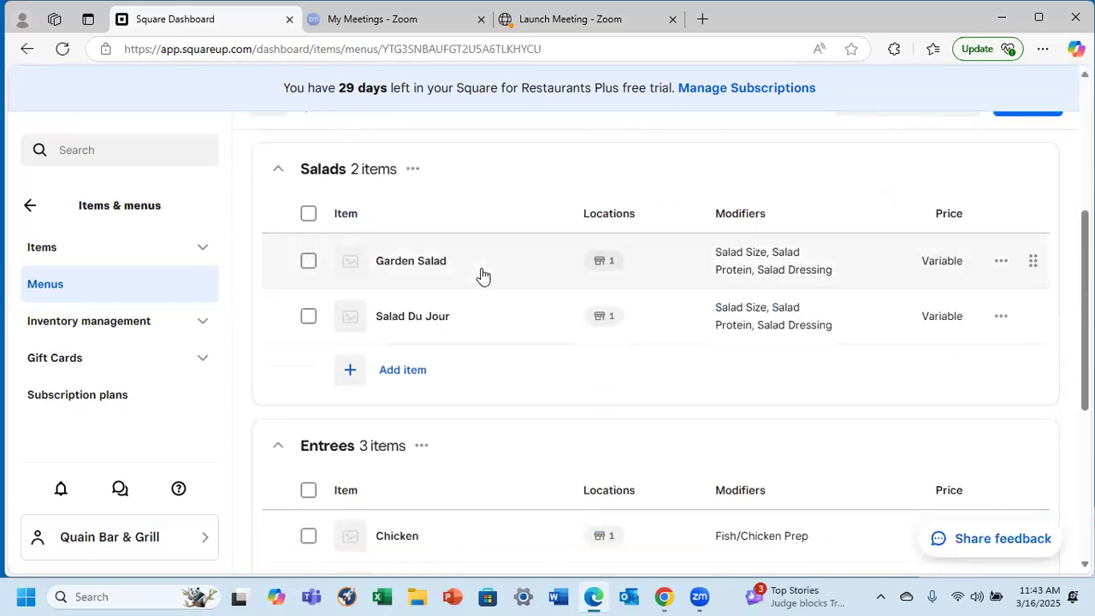
Start creating new individual items for the Desserts group, entering Cake with a price of $5.00
{"action": "scroll", "coordinate": [483, 272], "scroll_direction": "down", "scroll_amount": 1}
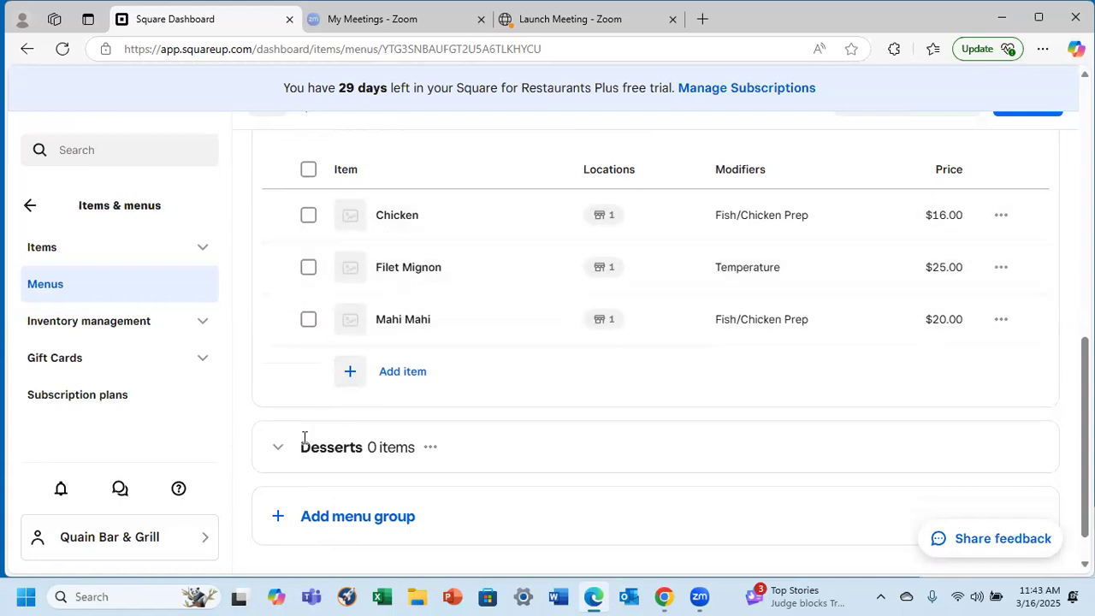
{"action": "left_click", "coordinate": [276, 449]}
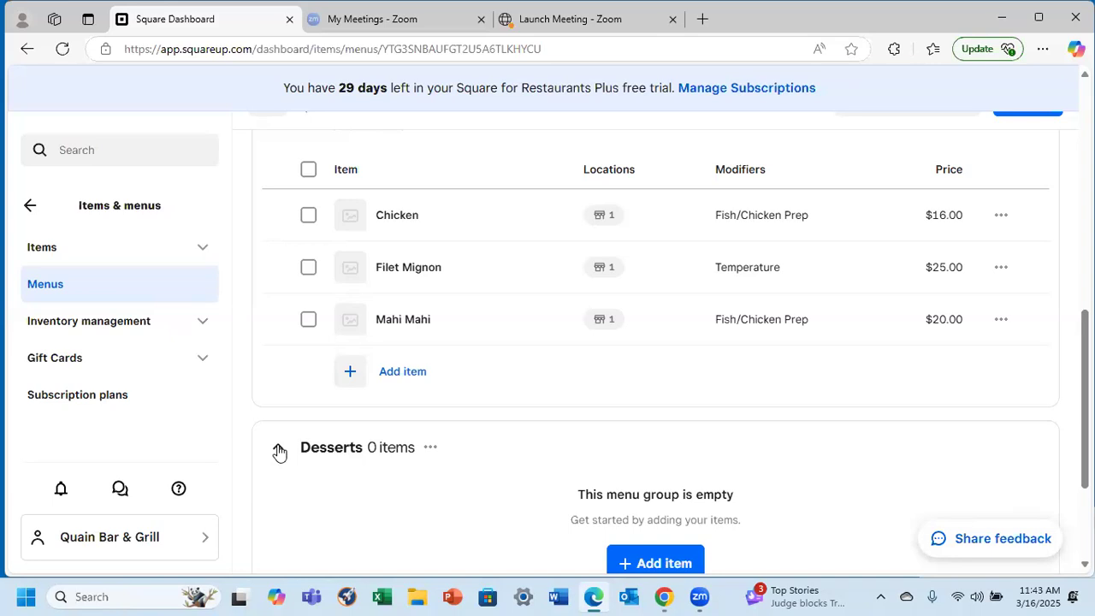
{"action": "scroll", "coordinate": [750, 425], "scroll_direction": "down", "scroll_amount": 2}
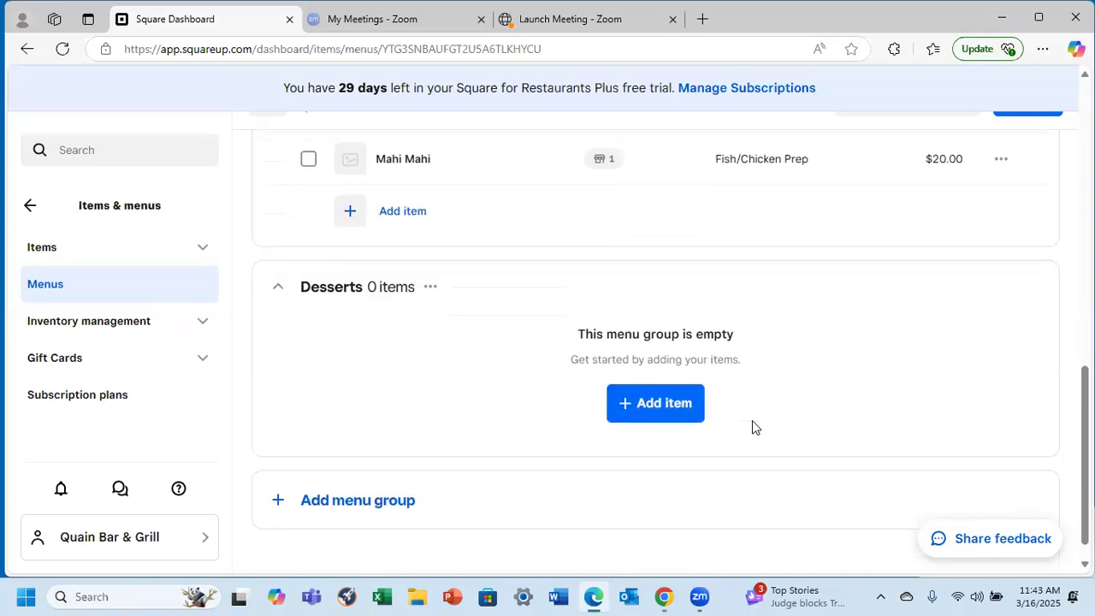
{"action": "left_click", "coordinate": [650, 407]}
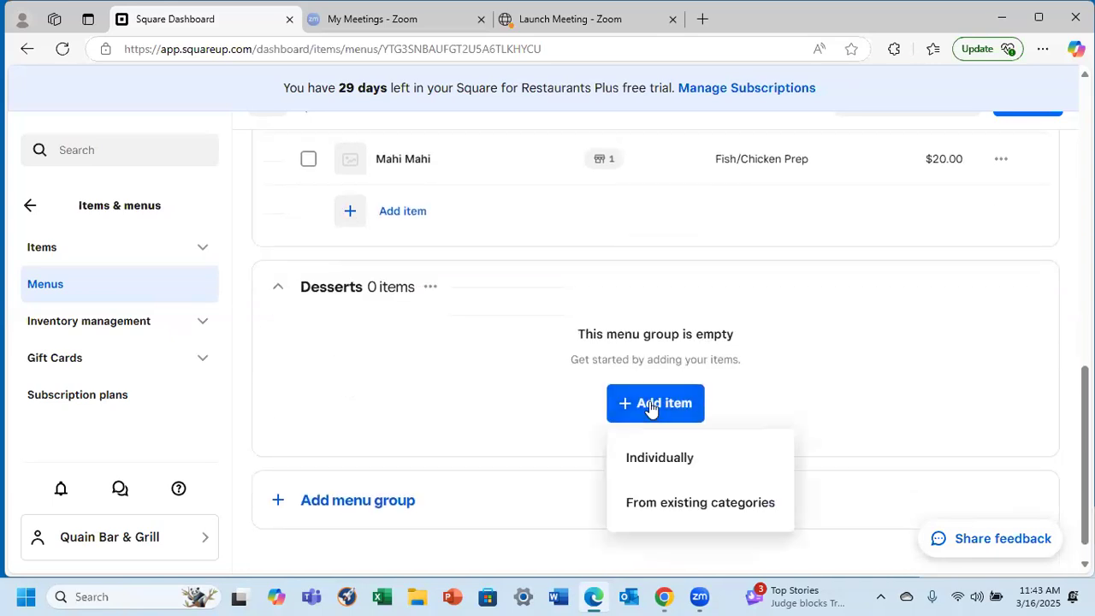
{"action": "left_click", "coordinate": [656, 458]}
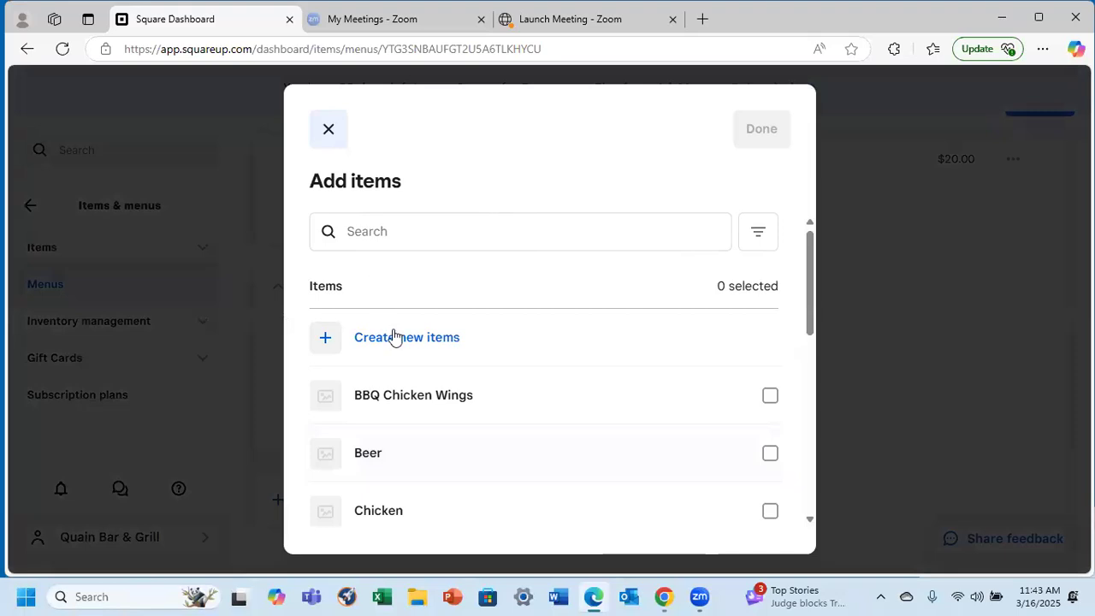
{"action": "left_click", "coordinate": [416, 347]}
{"action": "left_click", "coordinate": [366, 284]}
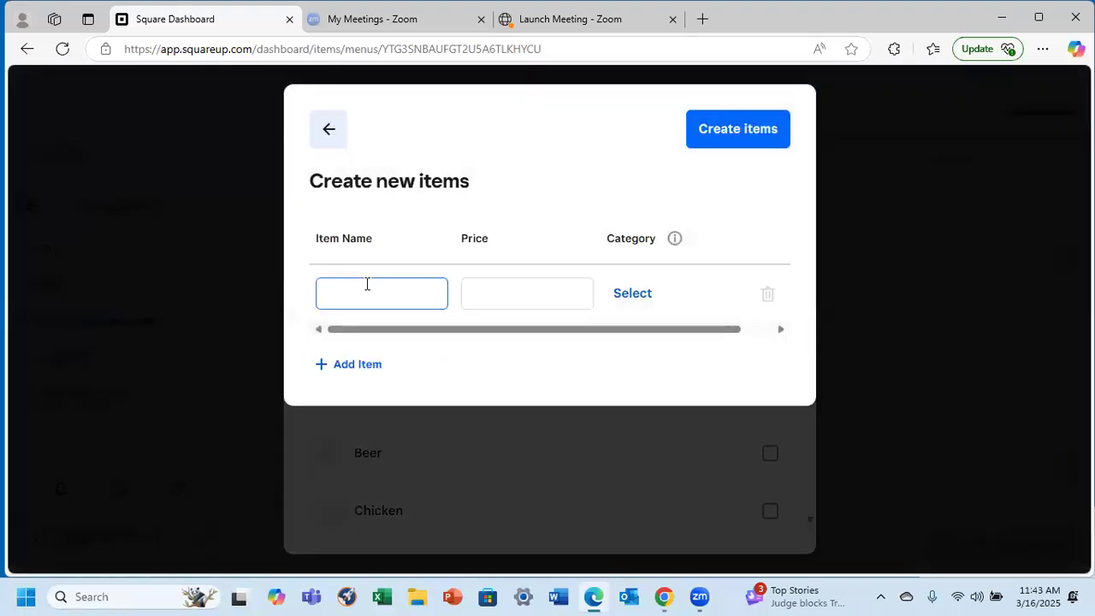
{"action": "type", "text": "Cake"}
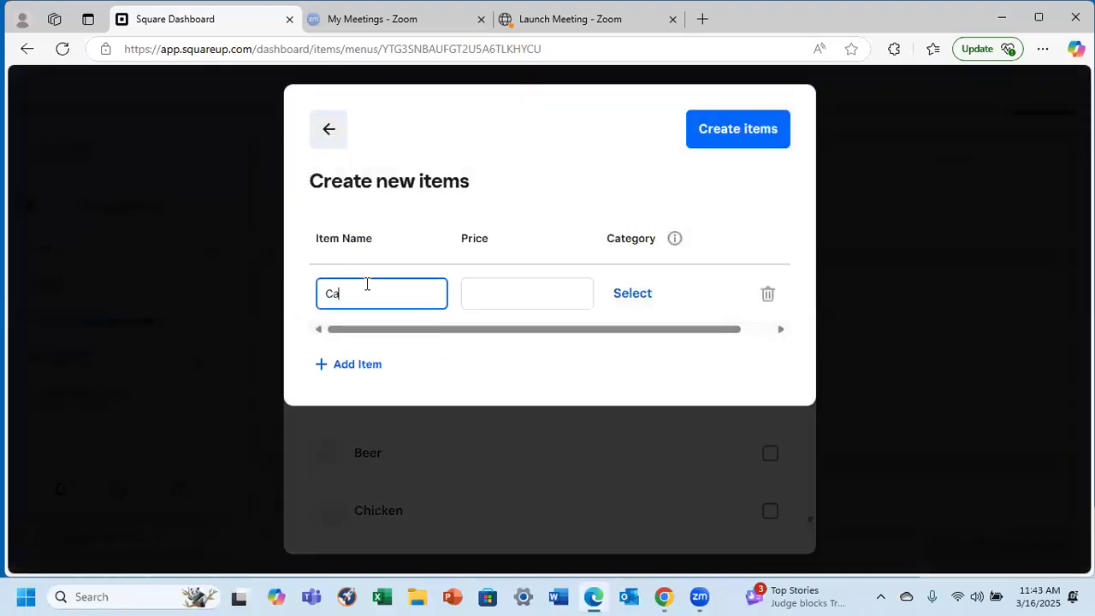
{"action": "left_click", "coordinate": [509, 293]}
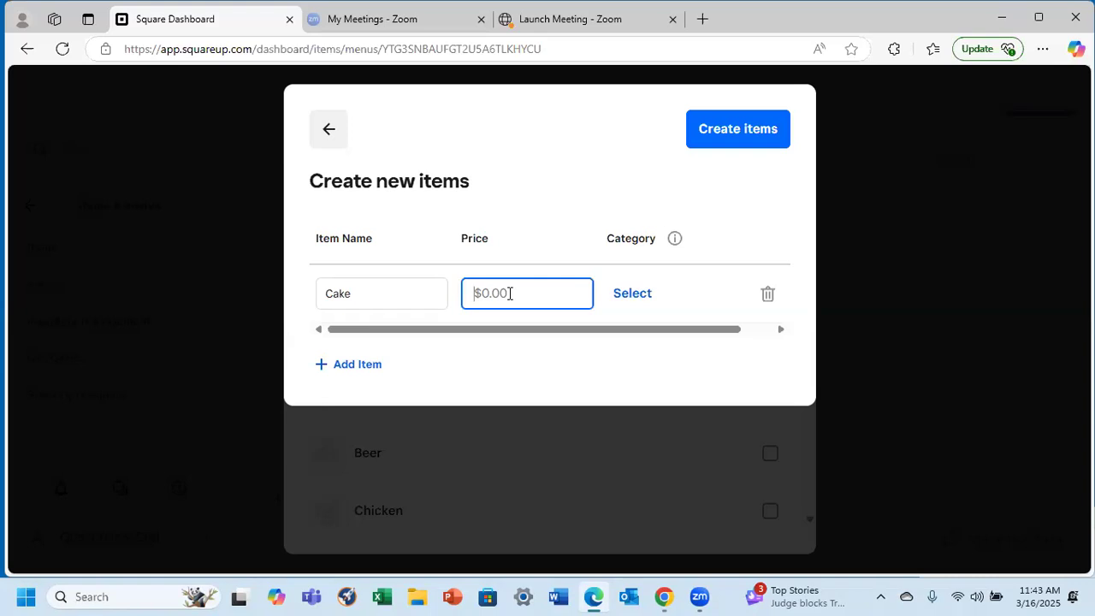
{"action": "type", "text": "5.00"}
Add a second new item named Pie without a price, and create both items
{"action": "left_click", "coordinate": [369, 366]}
{"action": "left_click", "coordinate": [360, 358]}
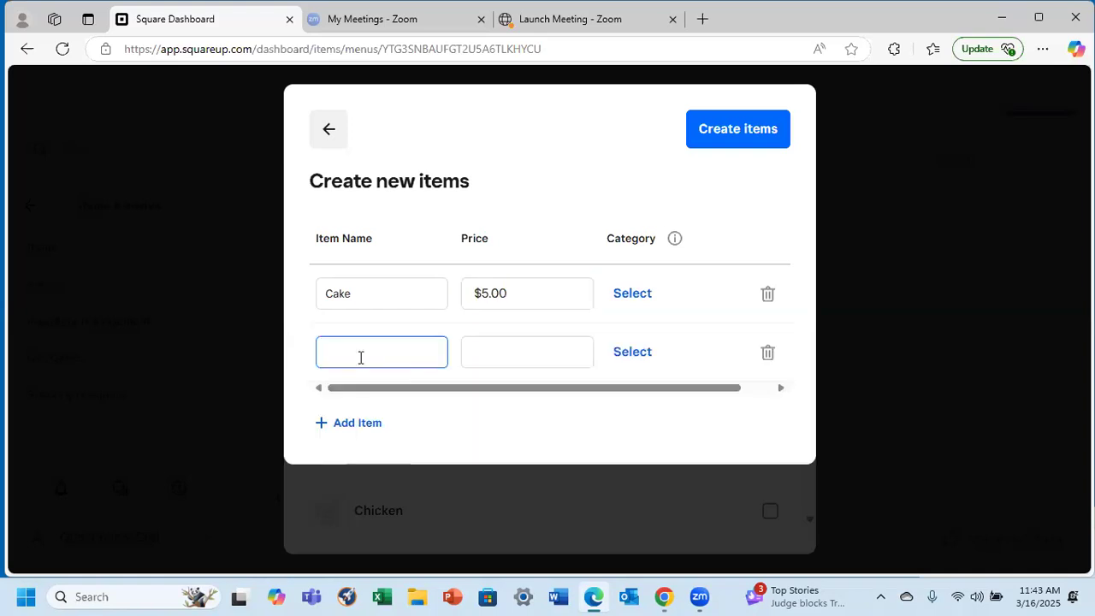
{"action": "type", "text": "Pie"}
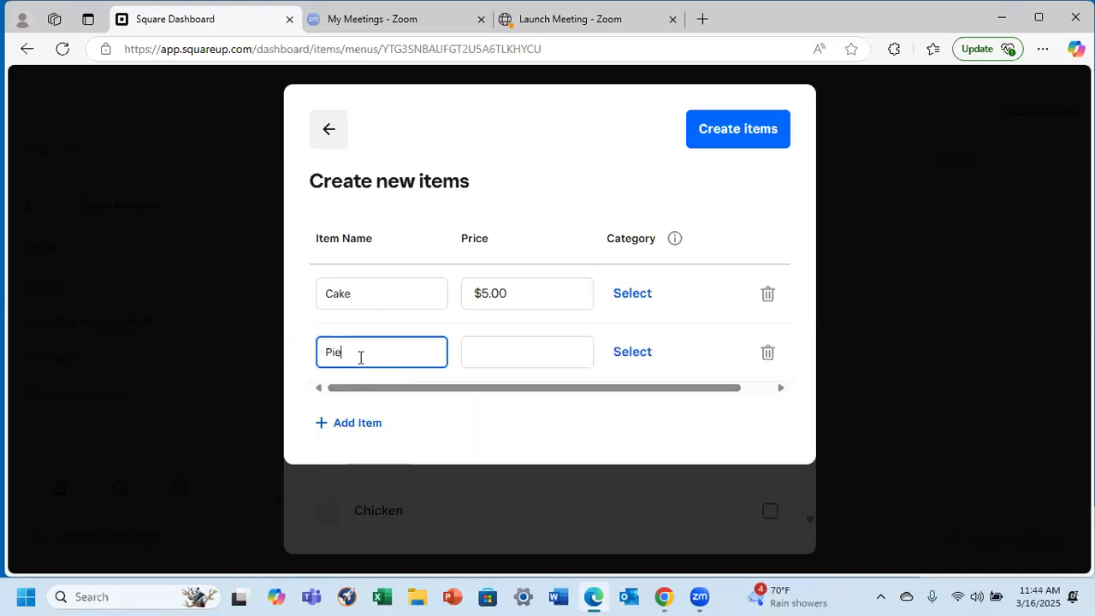
{"action": "left_click", "coordinate": [496, 362]}
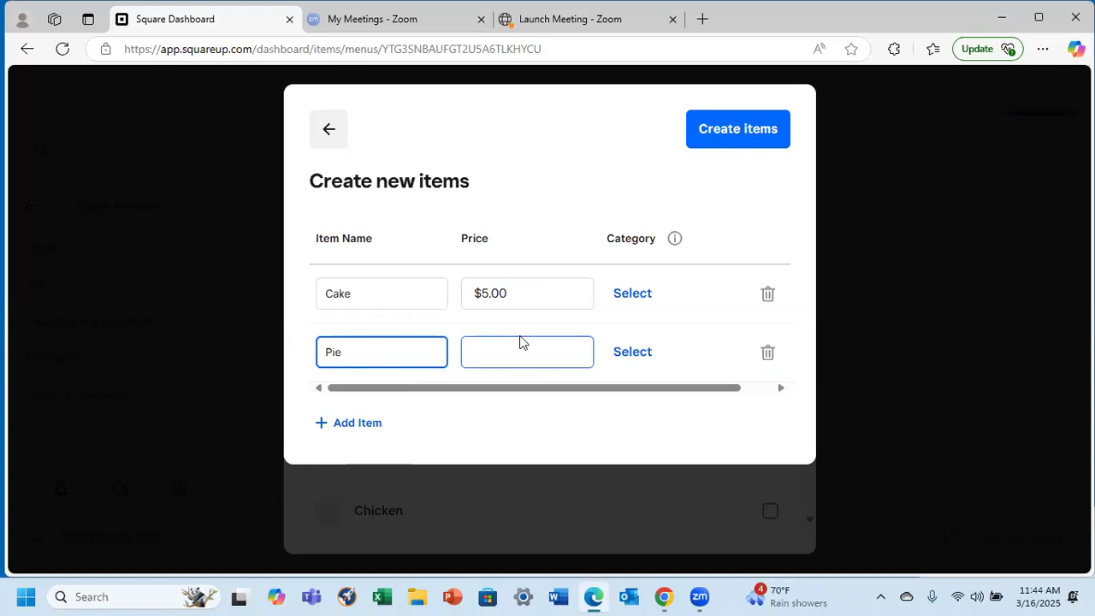
{"action": "left_click", "coordinate": [734, 130]}
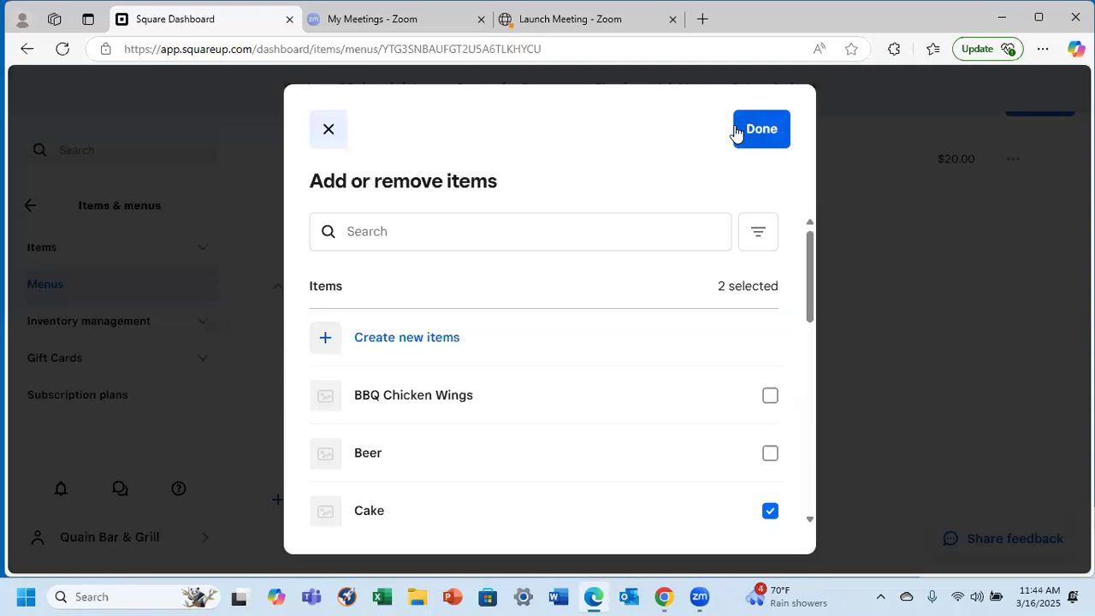
Check that Cake and Pie are selected in the item list and add them to the Desserts group
{"action": "scroll", "coordinate": [568, 380], "scroll_direction": "down", "scroll_amount": 2}
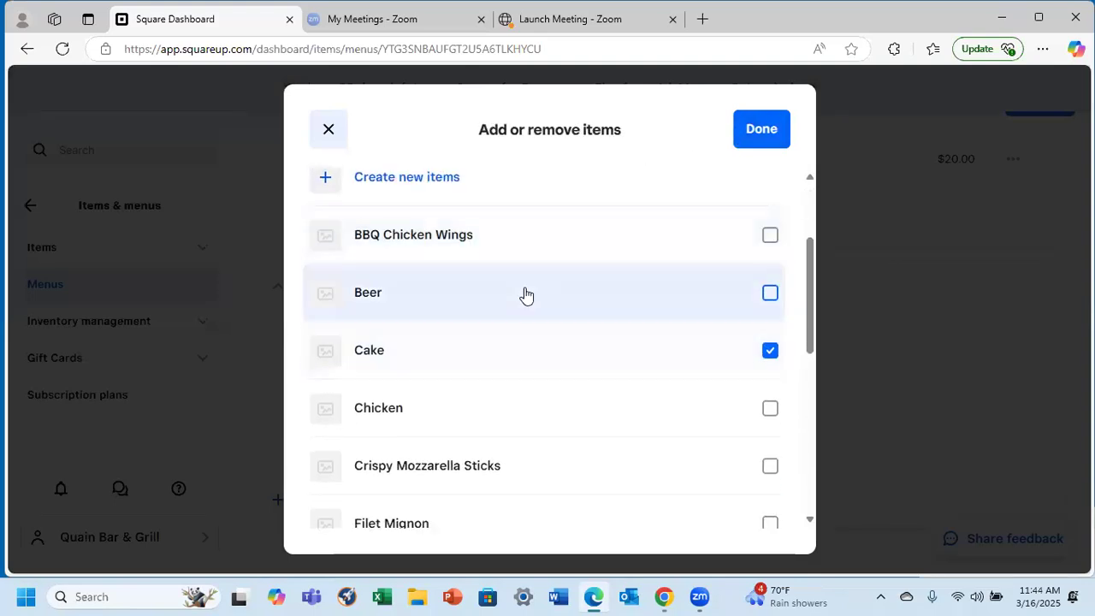
{"action": "scroll", "coordinate": [524, 293], "scroll_direction": "up", "scroll_amount": 2}
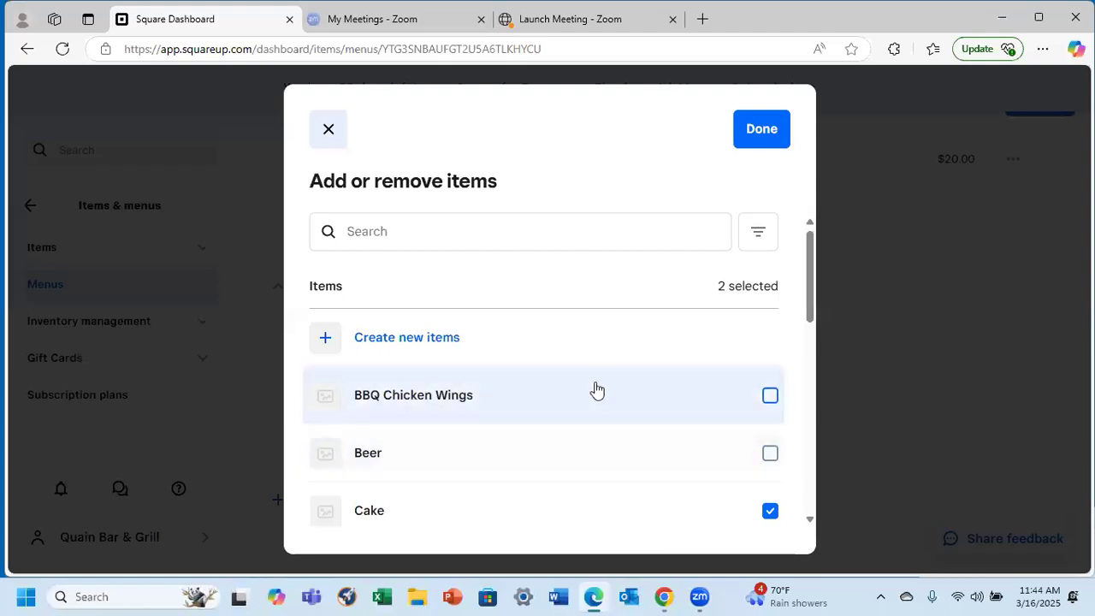
{"action": "scroll", "coordinate": [721, 374], "scroll_direction": "down", "scroll_amount": 2}
{"action": "scroll", "coordinate": [647, 366], "scroll_direction": "down", "scroll_amount": 2}
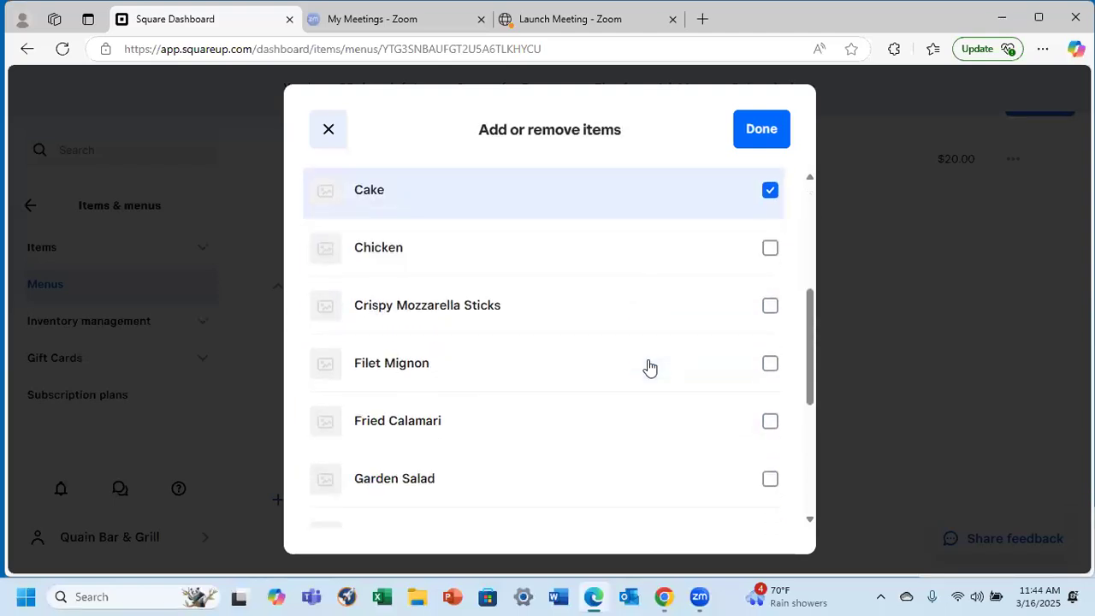
{"action": "scroll", "coordinate": [647, 366], "scroll_direction": "down", "scroll_amount": 4}
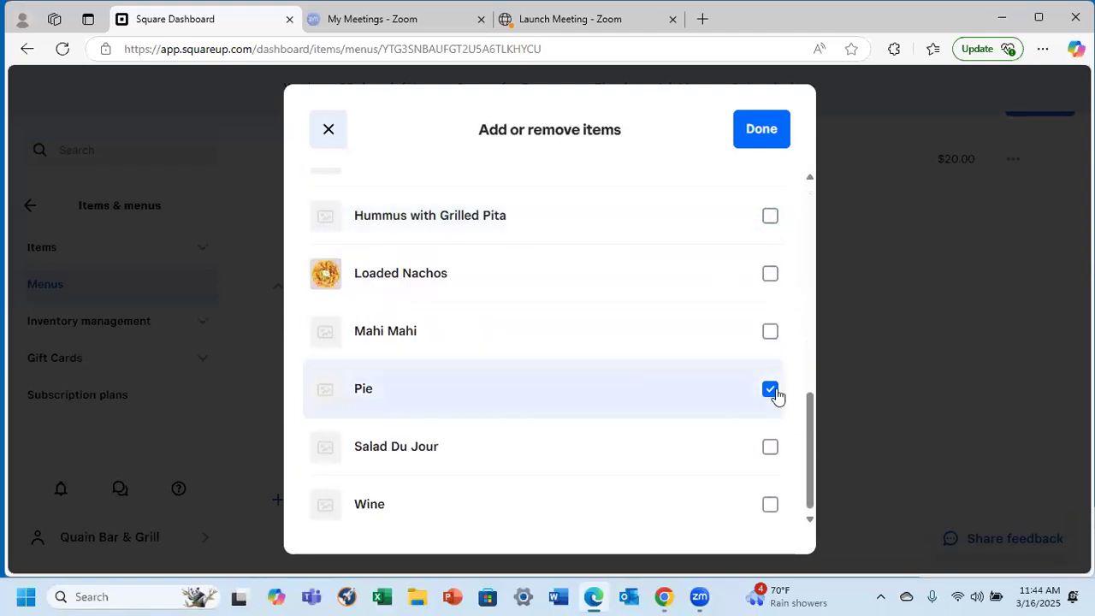
{"action": "left_click", "coordinate": [761, 128]}
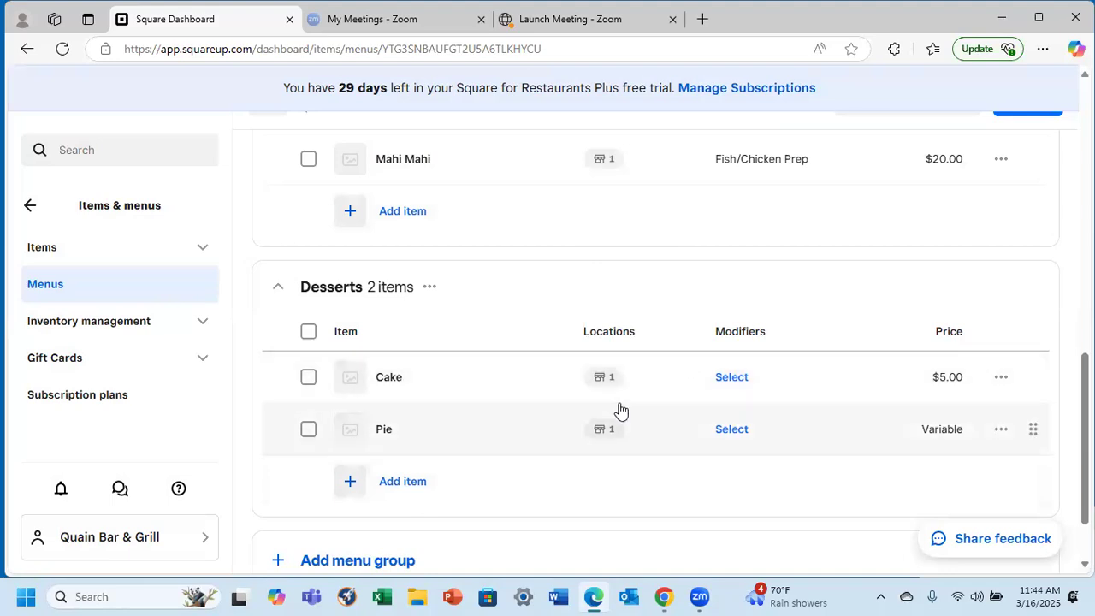
Start a new modifier set for the Cake item, with both name and display name Cake Type
{"action": "left_click", "coordinate": [731, 377]}
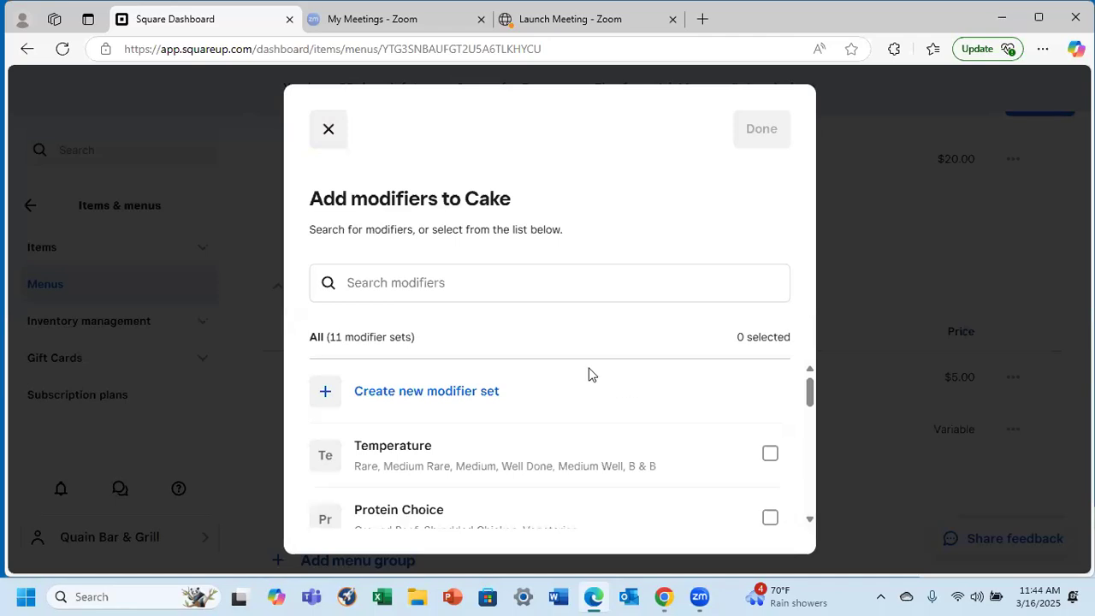
{"action": "left_click", "coordinate": [419, 283]}
{"action": "type", "text": "Cake Type"}
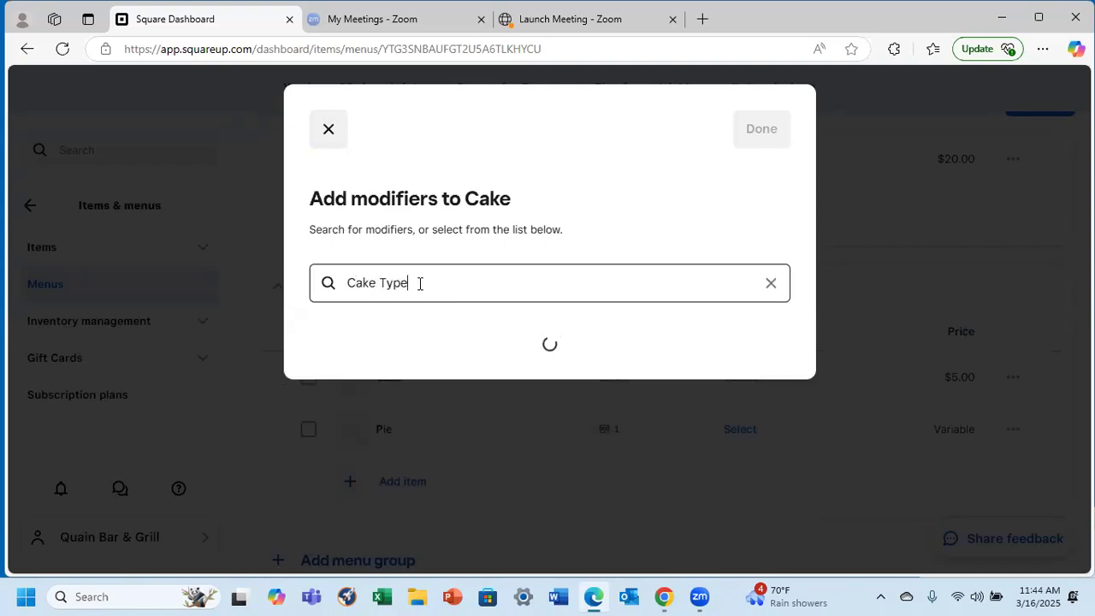
{"action": "left_click", "coordinate": [425, 342]}
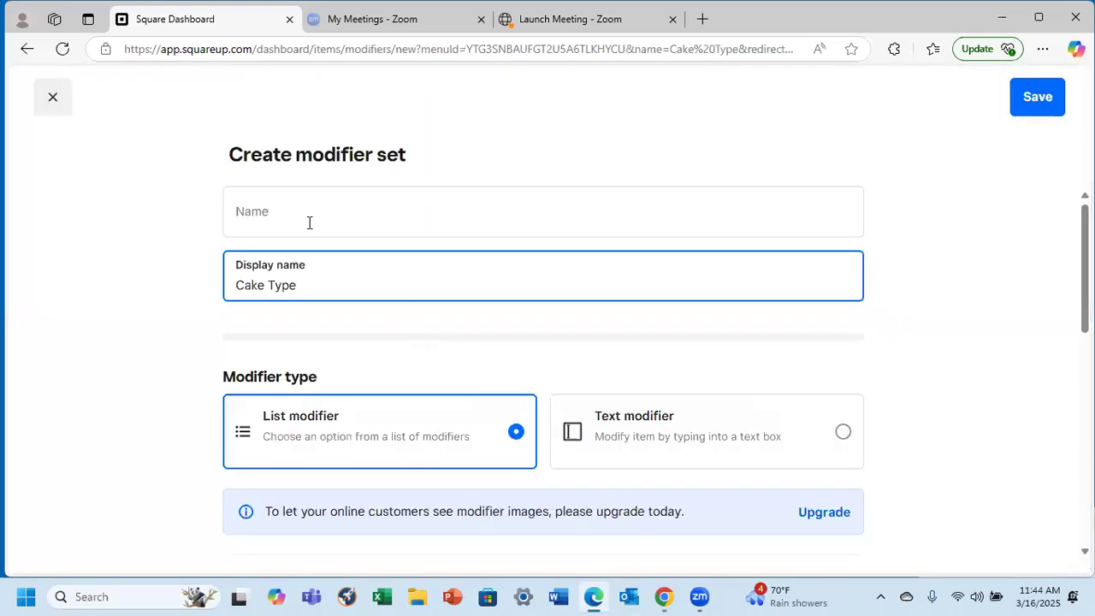
{"action": "left_click", "coordinate": [303, 213]}
{"action": "type", "text": "Cake typ"}
{"action": "key", "text": "BackSpace"}
{"action": "key", "text": "BackSpace"}
{"action": "key", "text": "BackSpace"}
{"action": "type", "text": "Type"}
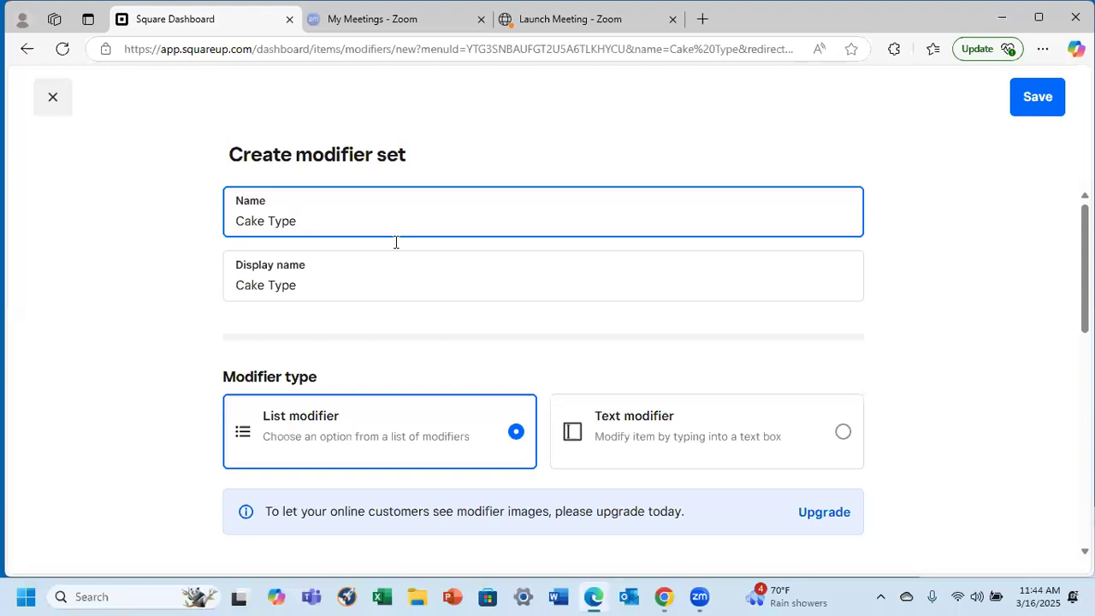
Add the modifier Chocolate with the kitchen name Chocolate to the Cake Type set
{"action": "scroll", "coordinate": [494, 342], "scroll_direction": "down", "scroll_amount": 3}
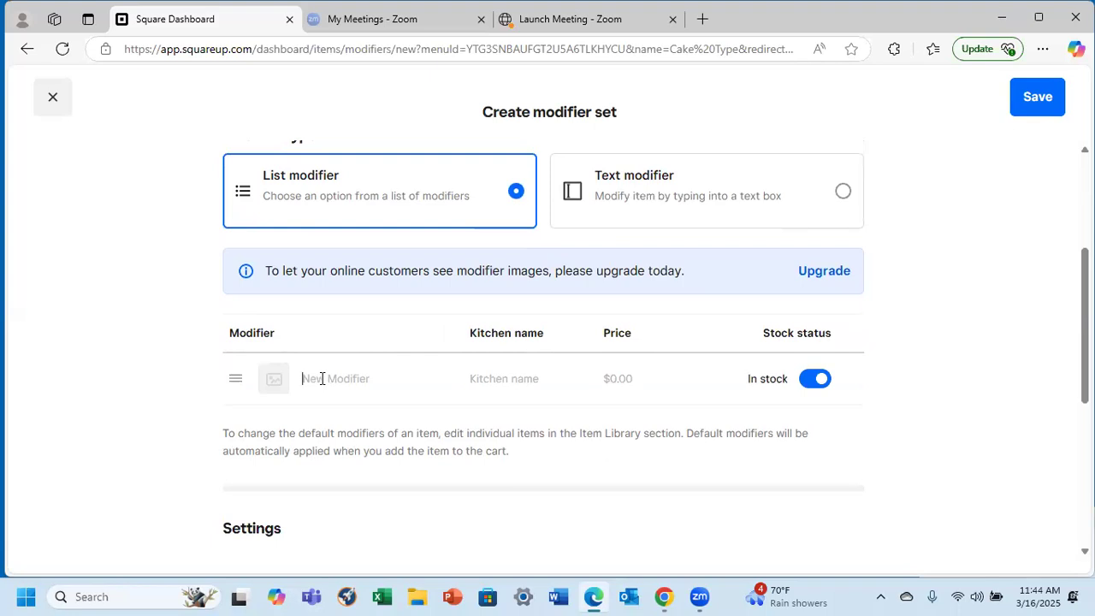
{"action": "type", "text": "C"}
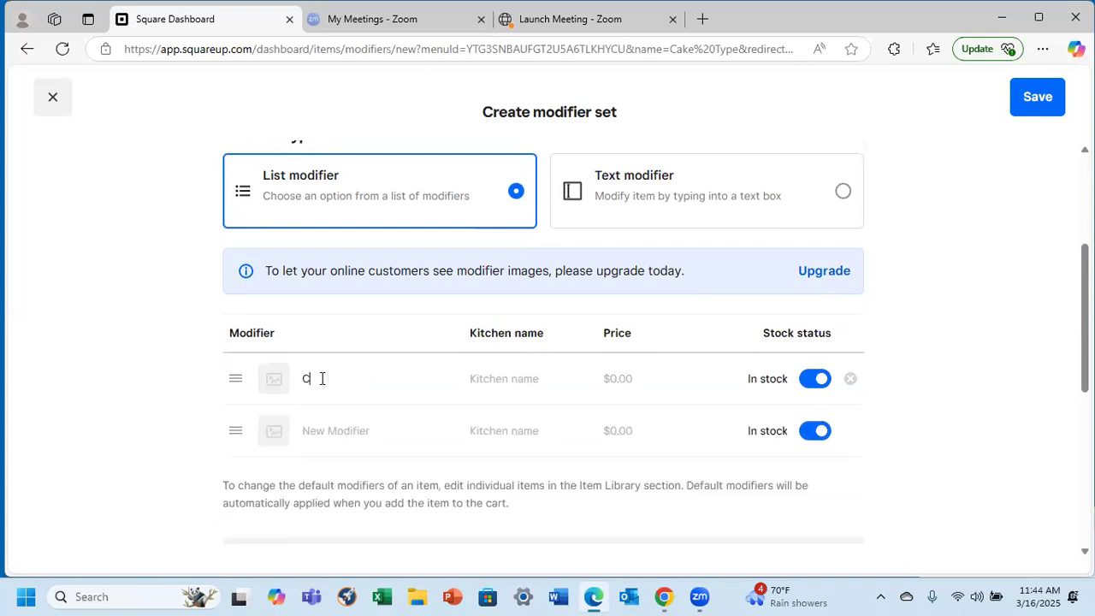
{"action": "type", "text": "hocoal"}
{"action": "key", "text": "BackSpace"}
{"action": "key", "text": "BackSpace"}
{"action": "type", "text": "late"}
{"action": "left_click", "coordinate": [483, 377]}
{"action": "type", "text": "Chocolae"}
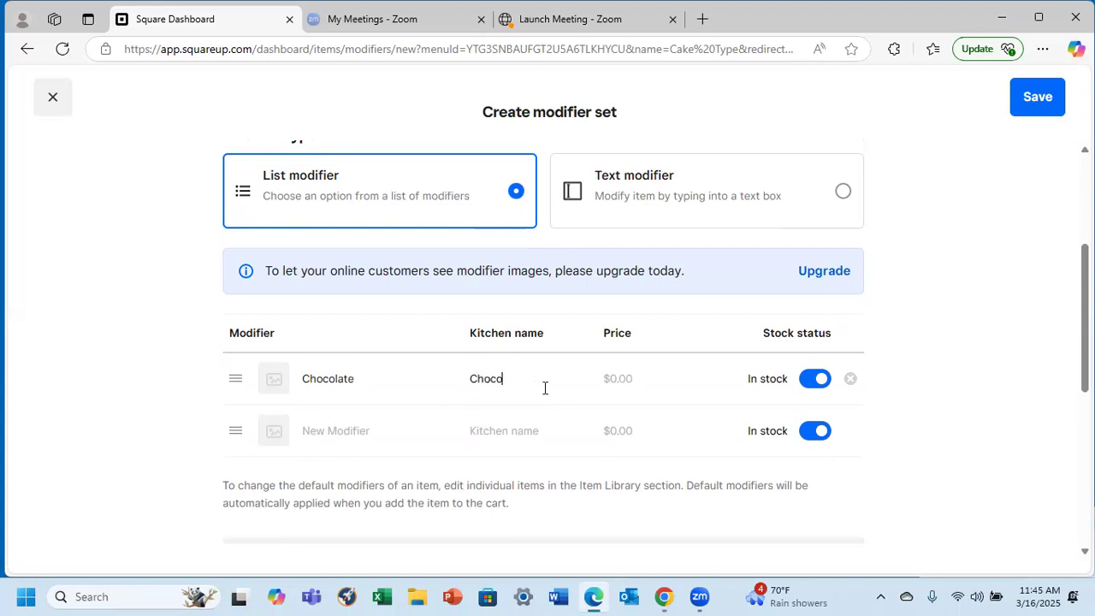
{"action": "key", "text": "BackSpace"}
{"action": "type", "text": "t3e"}
{"action": "key", "text": "BackSpace"}
{"action": "type", "text": "e"}
{"action": "key", "text": "BackSpace"}
{"action": "key", "text": "BackSpace"}
{"action": "type", "text": "e"}
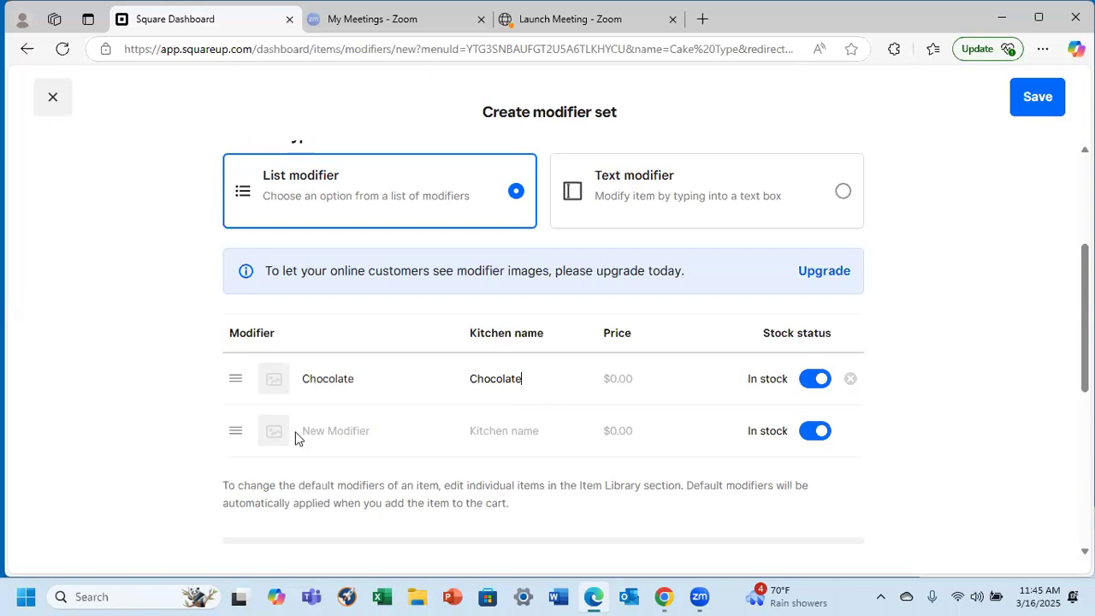
Add the modifier Coconut with the kitchen name Coconut to the Cake Type set
{"action": "left_click", "coordinate": [342, 429]}
{"action": "type", "text": "CXoc"}
{"action": "key", "text": "BackSpace"}
{"action": "key", "text": "BackSpace"}
{"action": "type", "text": "c"}
{"action": "key", "text": "BackSpace"}
{"action": "key", "text": "BackSpace"}
{"action": "type", "text": "o"}
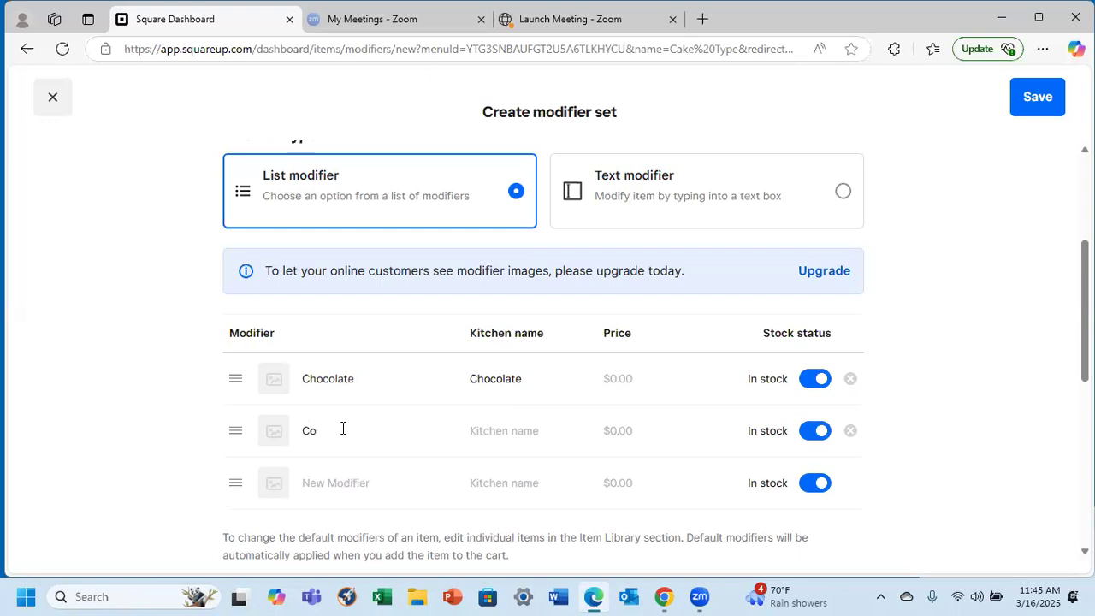
{"action": "type", "text": "conutCoconut"}
Add the modifier Carrot with the kitchen name Carrot, and save the Cake Type set
{"action": "left_click", "coordinate": [342, 483]}
{"action": "type", "text": "Carrot"}
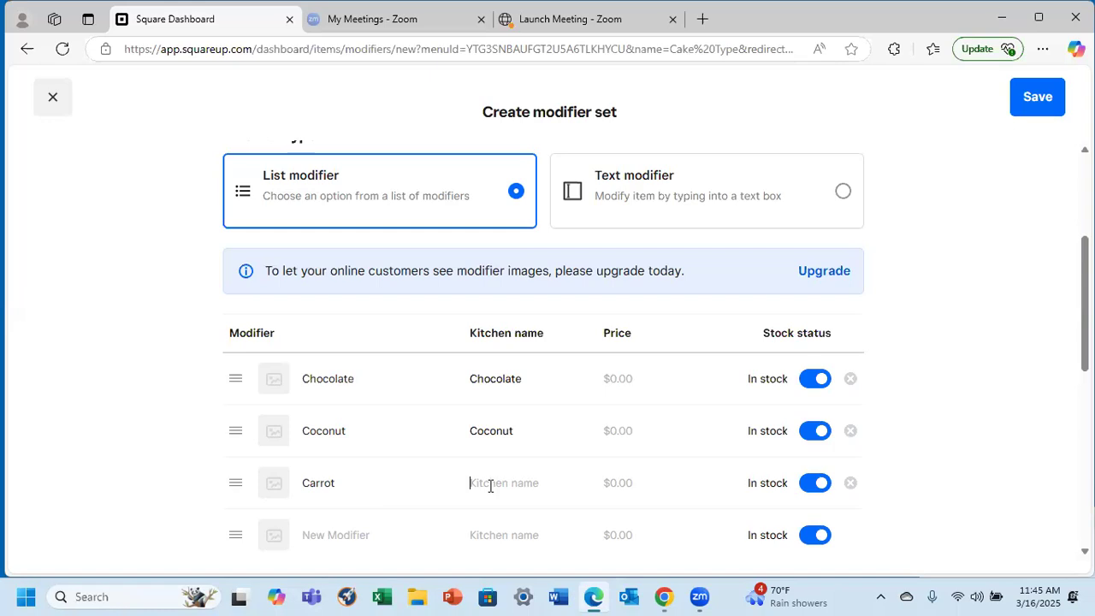
{"action": "type", "text": "Carrot"}
{"action": "left_click", "coordinate": [538, 475]}
{"action": "left_click_drag", "start_coordinate": [479, 334], "coordinate": [432, 366]}
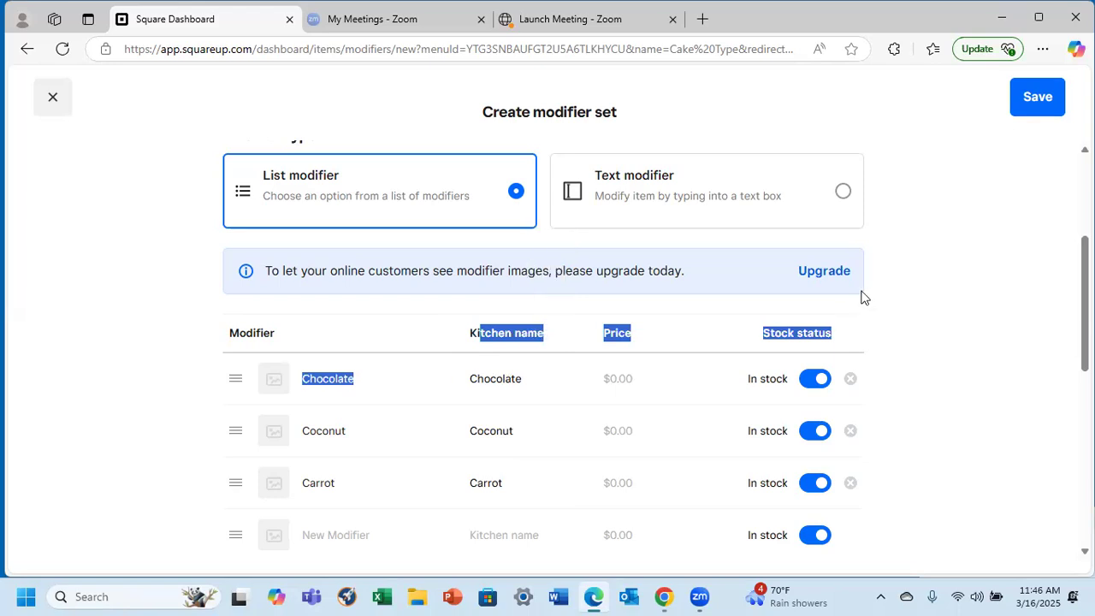
{"action": "left_click", "coordinate": [964, 287]}
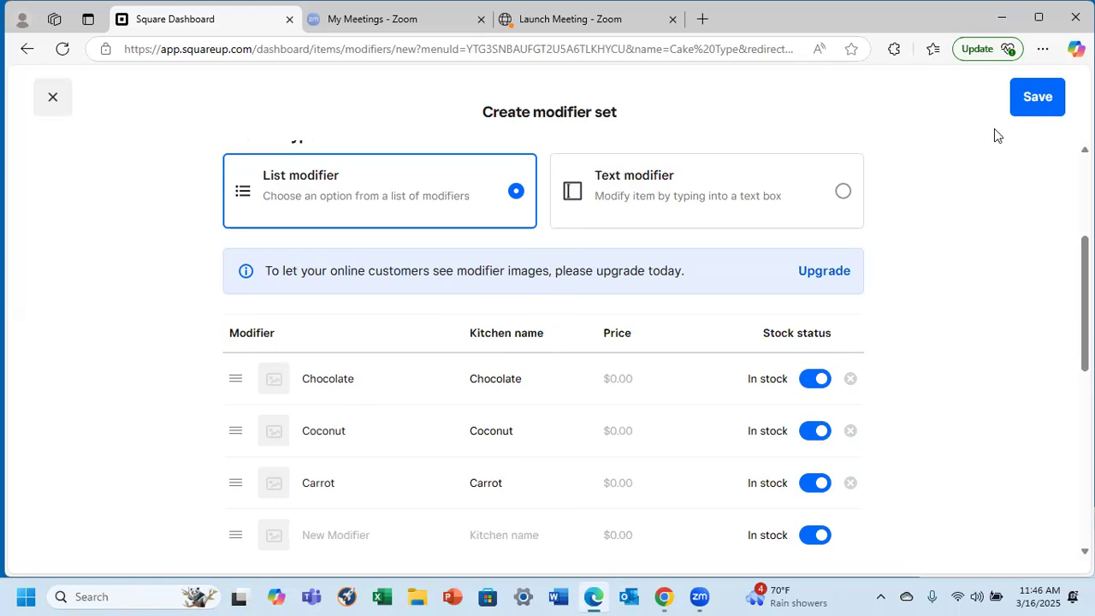
{"action": "left_click", "coordinate": [1049, 100]}
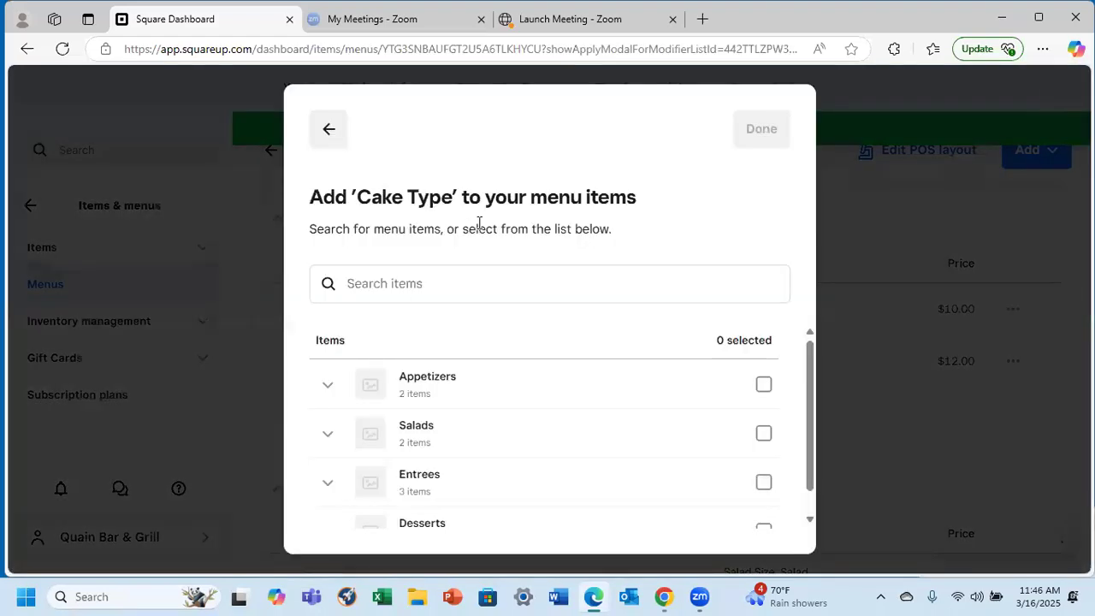
Apply the Cake Type set to the whole Desserts group and check the modifiers of its items
{"action": "scroll", "coordinate": [569, 389], "scroll_direction": "down", "scroll_amount": 1}
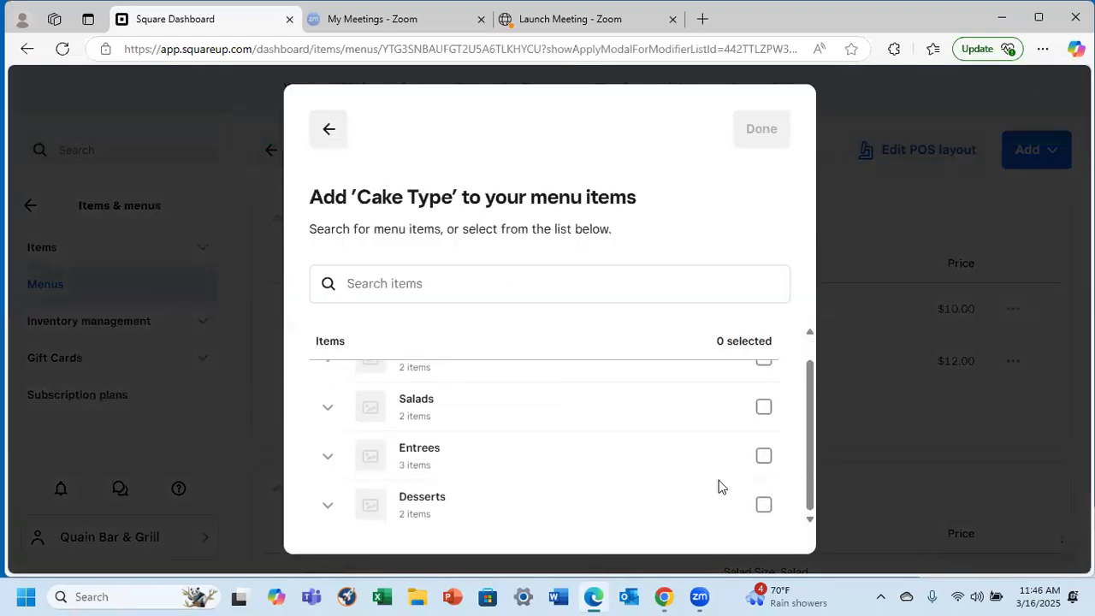
{"action": "left_click", "coordinate": [763, 507]}
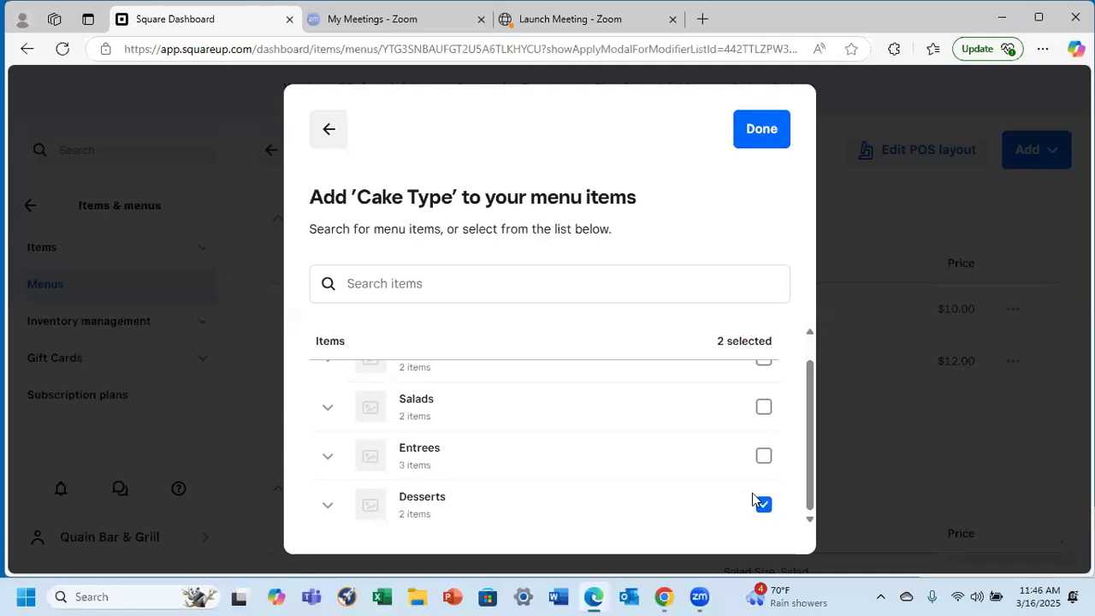
{"action": "left_click", "coordinate": [761, 133]}
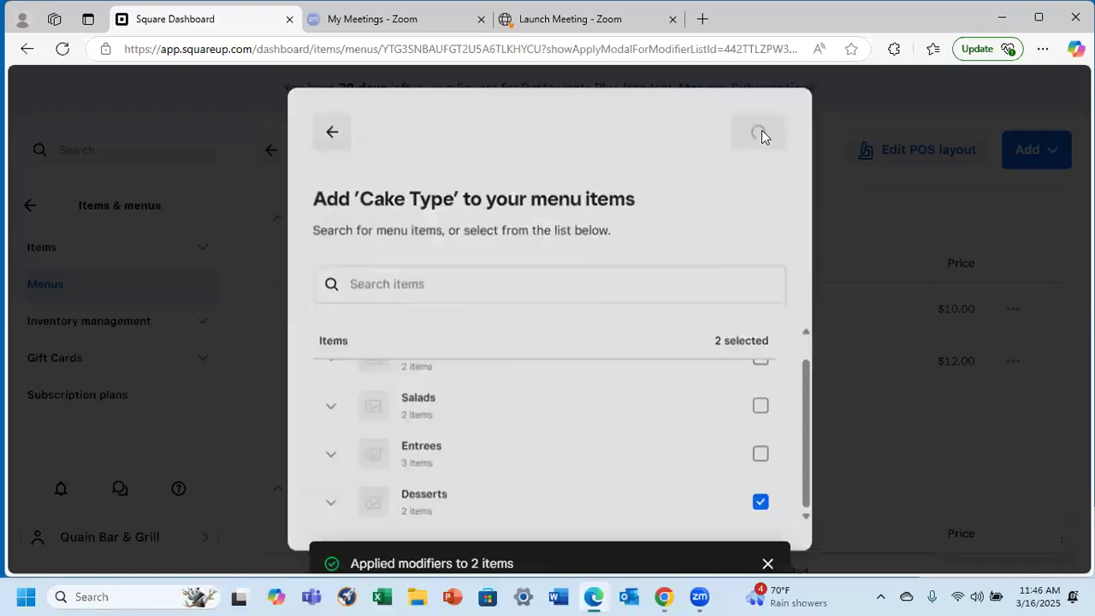
{"action": "scroll", "coordinate": [587, 228], "scroll_direction": "down", "scroll_amount": 6}
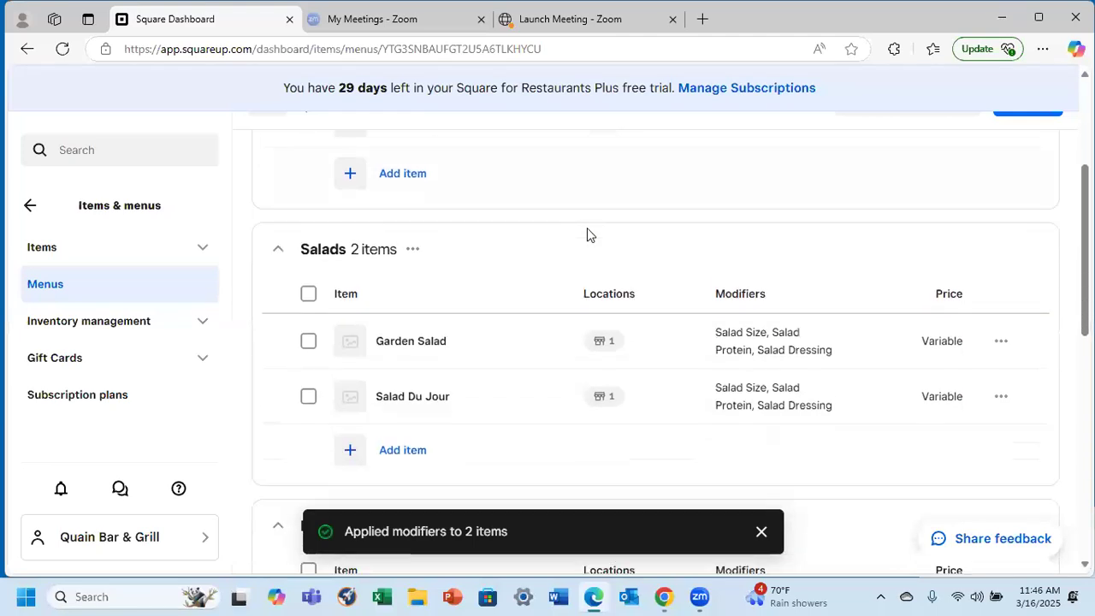
{"action": "scroll", "coordinate": [587, 234], "scroll_direction": "down", "scroll_amount": 4}
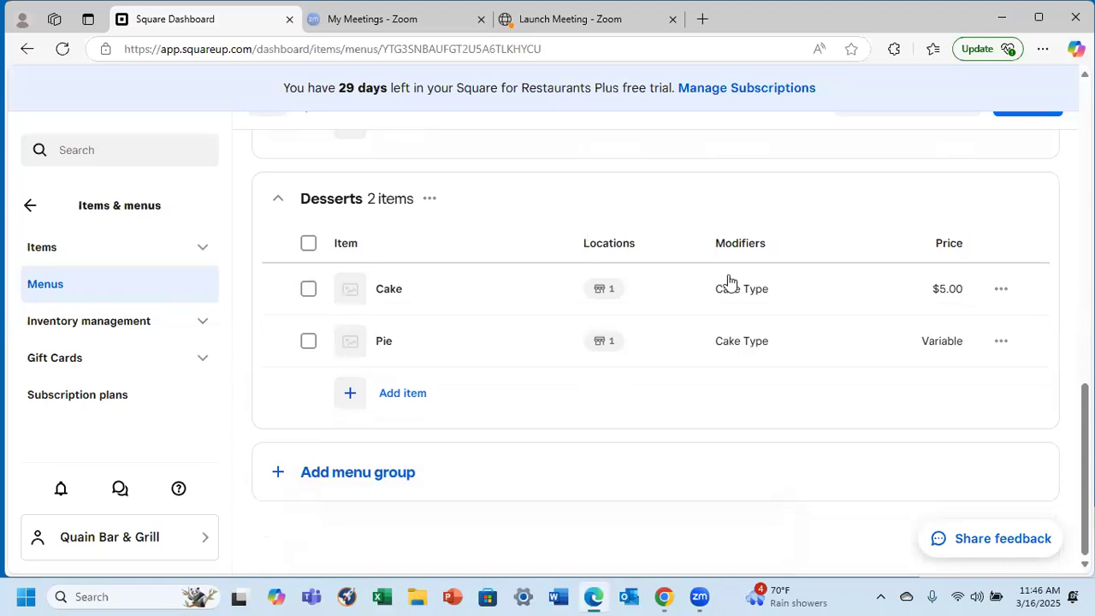
{"action": "left_click", "coordinate": [741, 342]}
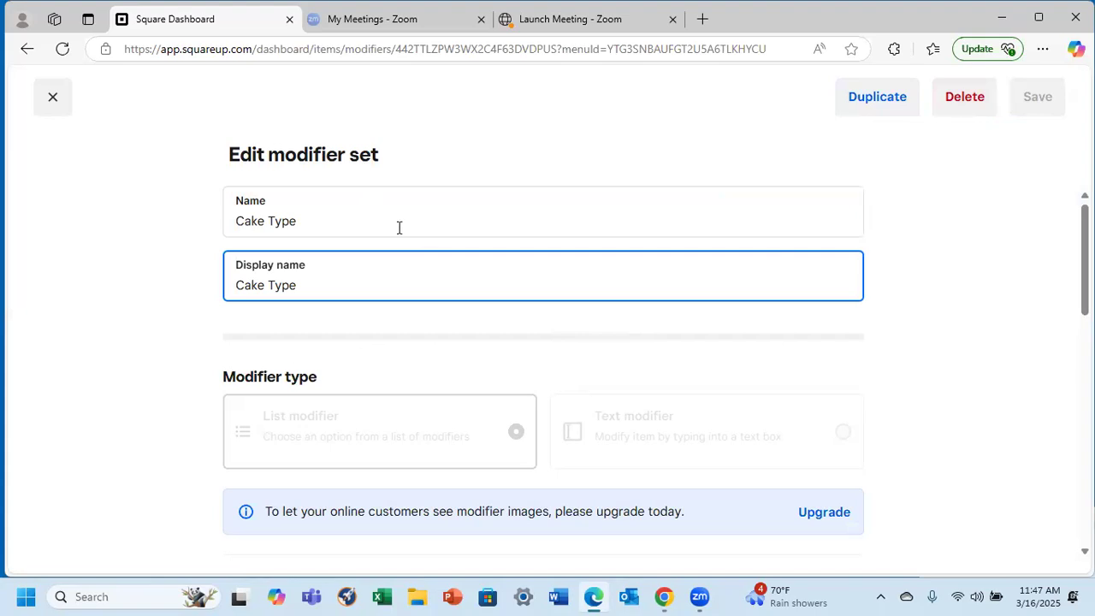
{"action": "left_click", "coordinate": [318, 221]}
{"action": "triple_click", "coordinate": [231, 216]}
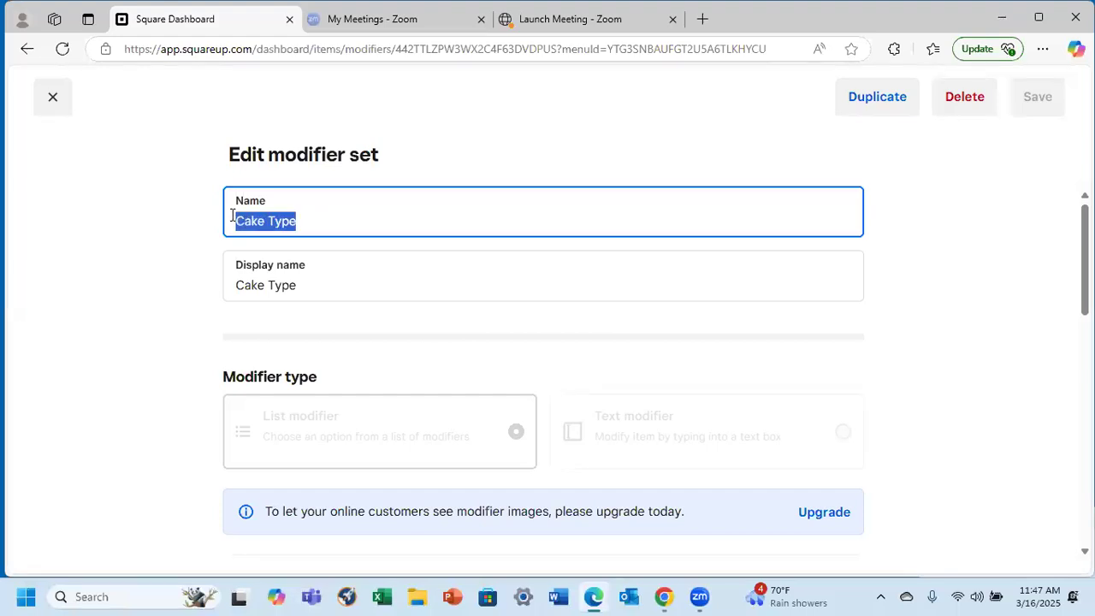
{"action": "type", "text": "Pie Type"}
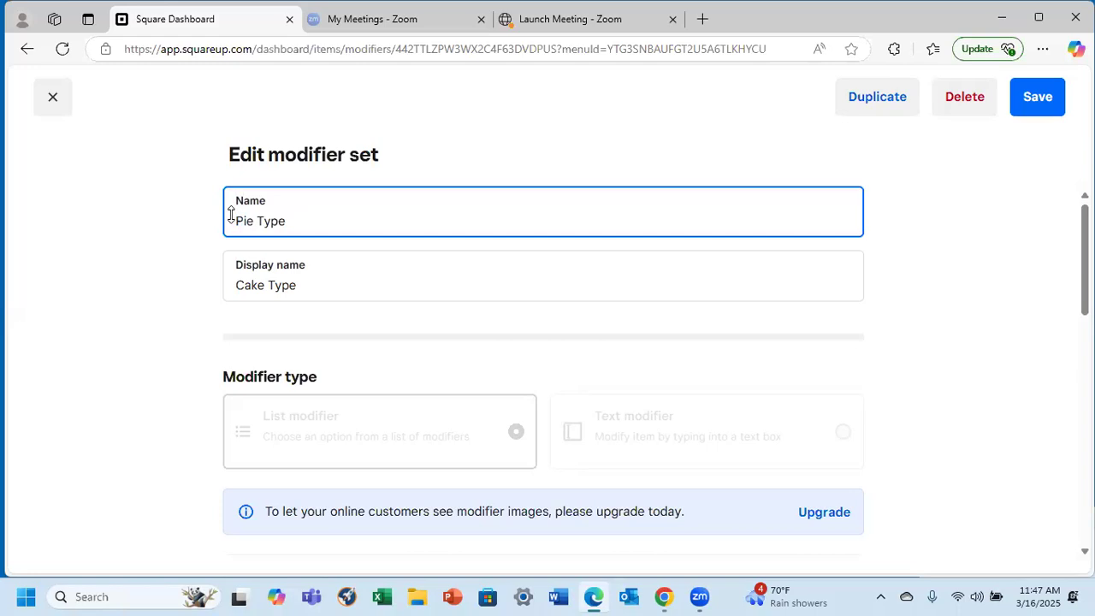
{"action": "left_click_drag", "start_coordinate": [297, 285], "coordinate": [221, 285]}
{"action": "type", "text": "Pie type"}
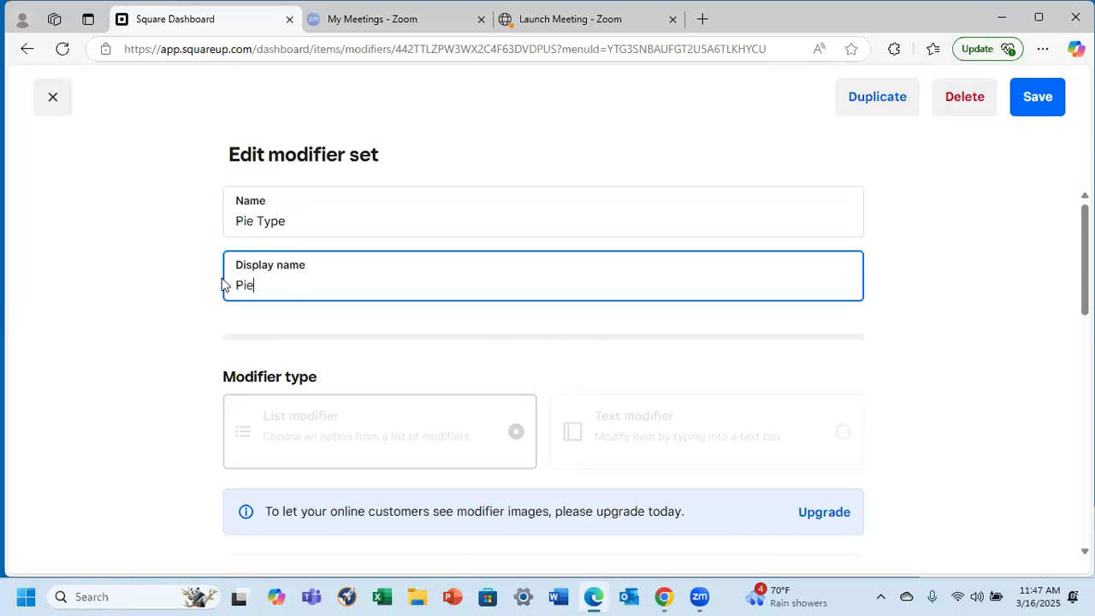
{"action": "key", "text": "BackSpace"}
{"action": "key", "text": "BackSpace"}
{"action": "key", "text": "BackSpace"}
{"action": "key", "text": "BackSpace"}
{"action": "type", "text": "Tey"}
{"action": "key", "text": "BackSpace"}
{"action": "key", "text": "BackSpace"}
{"action": "type", "text": "ype"}
{"action": "scroll", "coordinate": [484, 330], "scroll_direction": "down", "scroll_amount": 3}
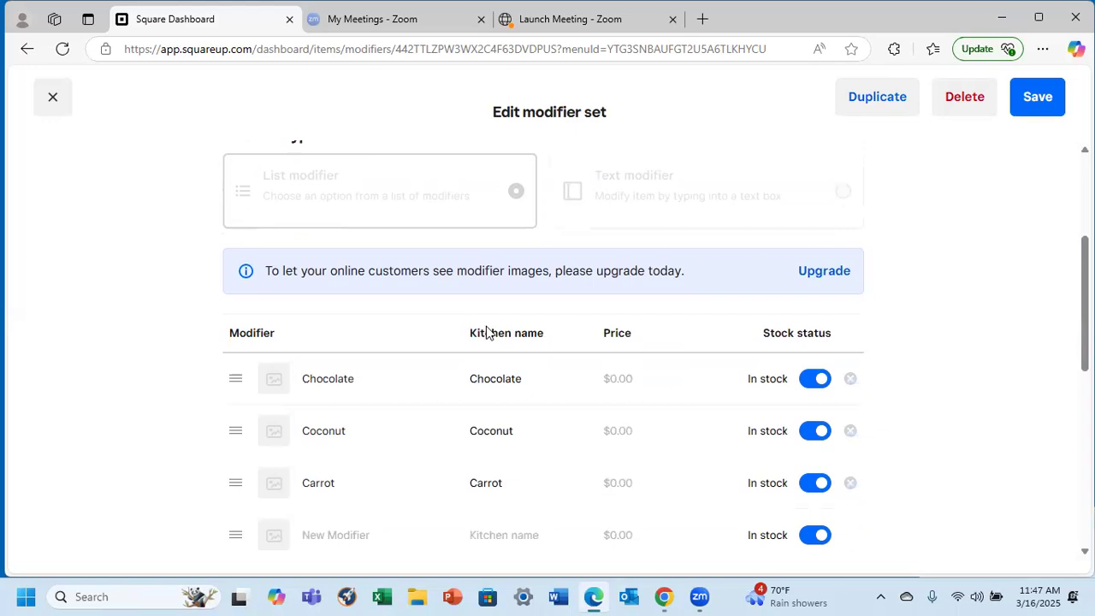
{"action": "scroll", "coordinate": [486, 332], "scroll_direction": "up", "scroll_amount": 3}
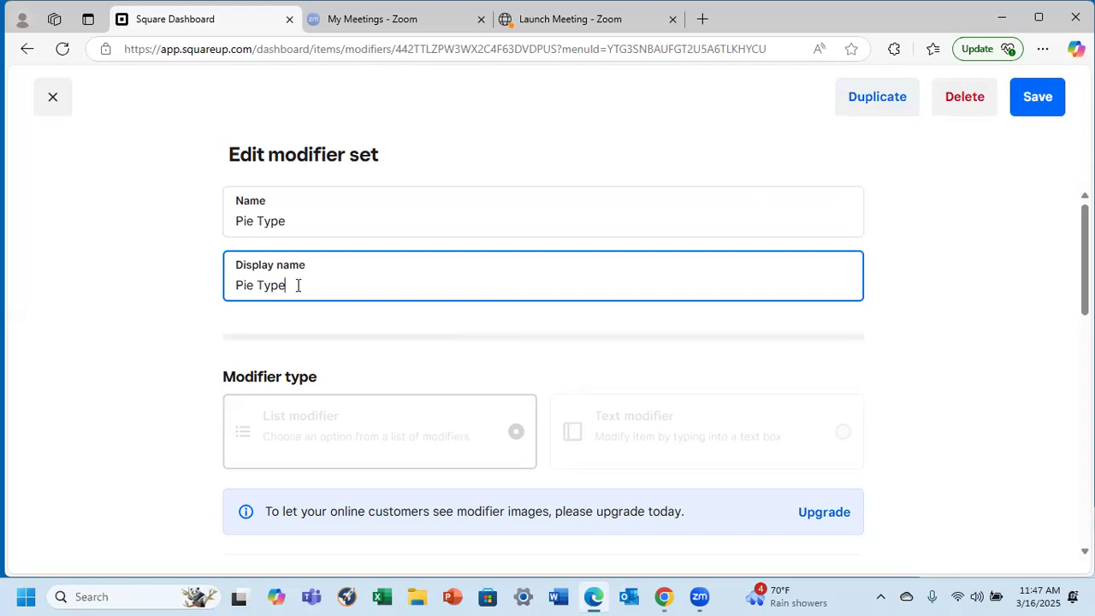
{"action": "left_click_drag", "start_coordinate": [299, 285], "coordinate": [231, 285]}
{"action": "type", "text": "P"}
{"action": "left_click", "coordinate": [55, 98]}
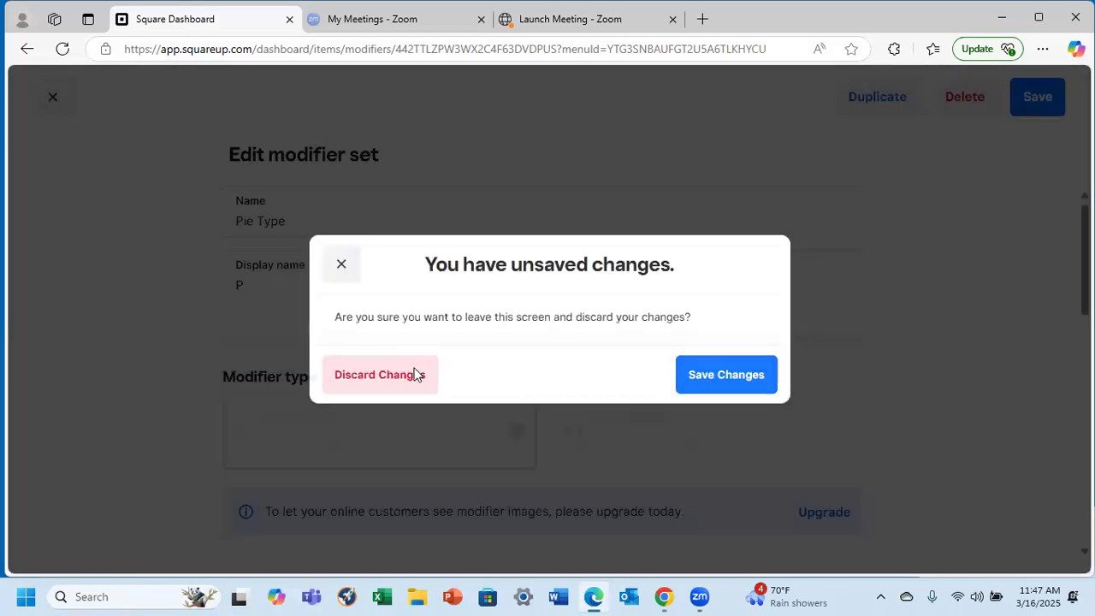
{"action": "left_click", "coordinate": [415, 375]}
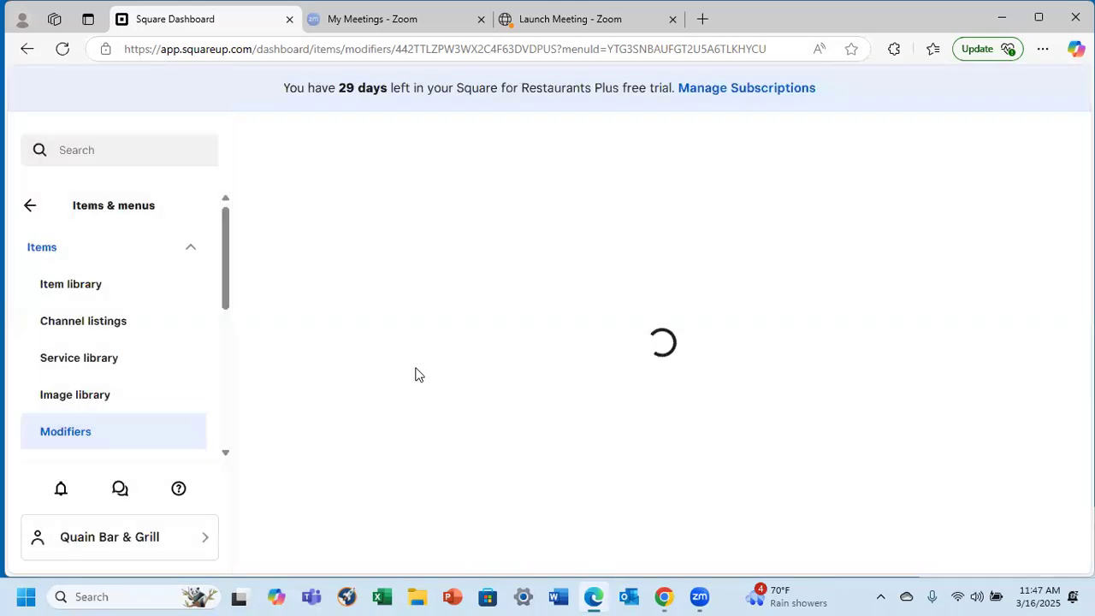
Open the modifier selection of the Pie item in the Desserts group and look through the available modifier sets
{"action": "scroll", "coordinate": [499, 364], "scroll_direction": "down", "scroll_amount": 6}
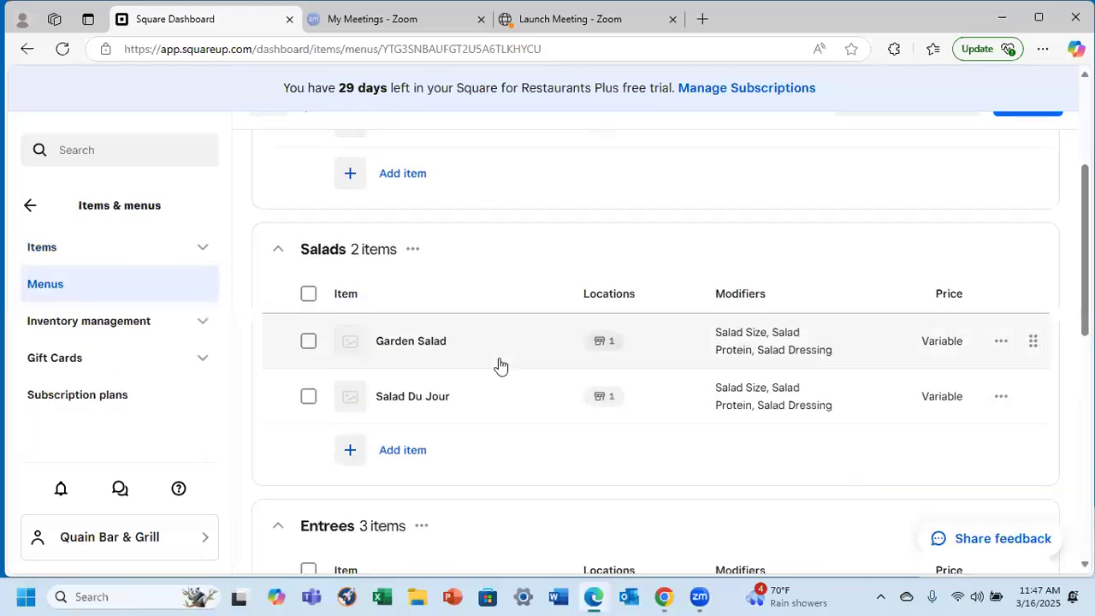
{"action": "scroll", "coordinate": [500, 365], "scroll_direction": "down", "scroll_amount": 4}
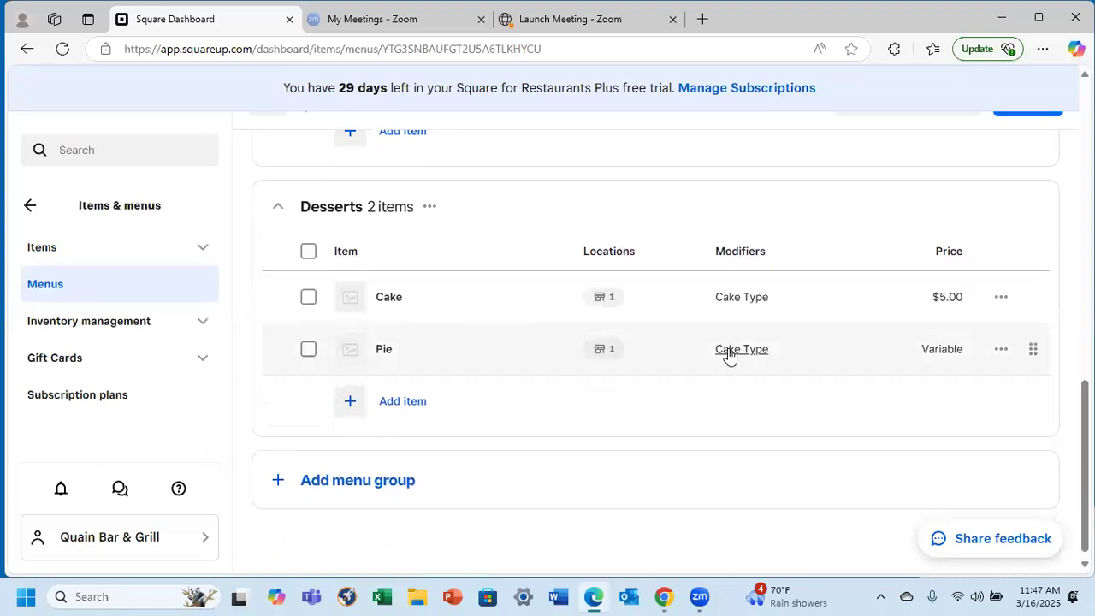
{"action": "left_click", "coordinate": [1000, 350]}
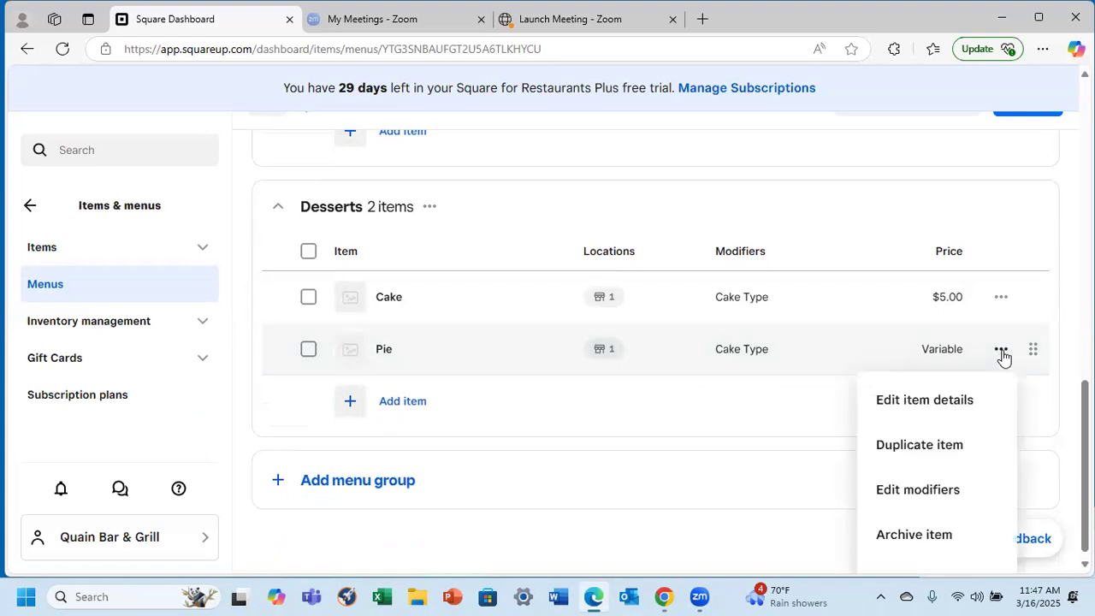
{"action": "left_click", "coordinate": [919, 486]}
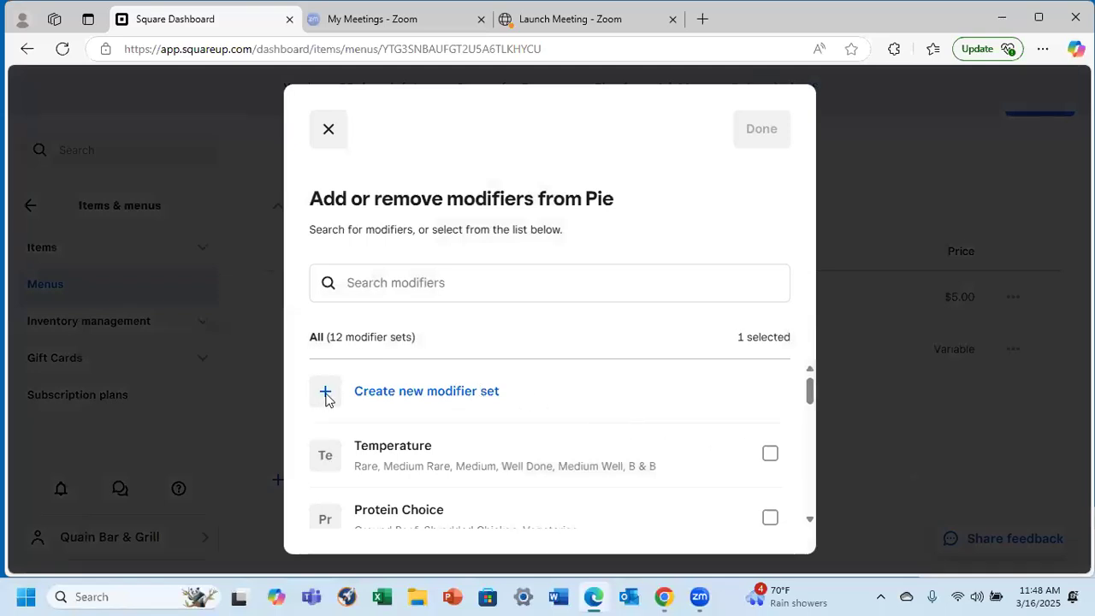
{"action": "scroll", "coordinate": [508, 436], "scroll_direction": "down", "scroll_amount": 1}
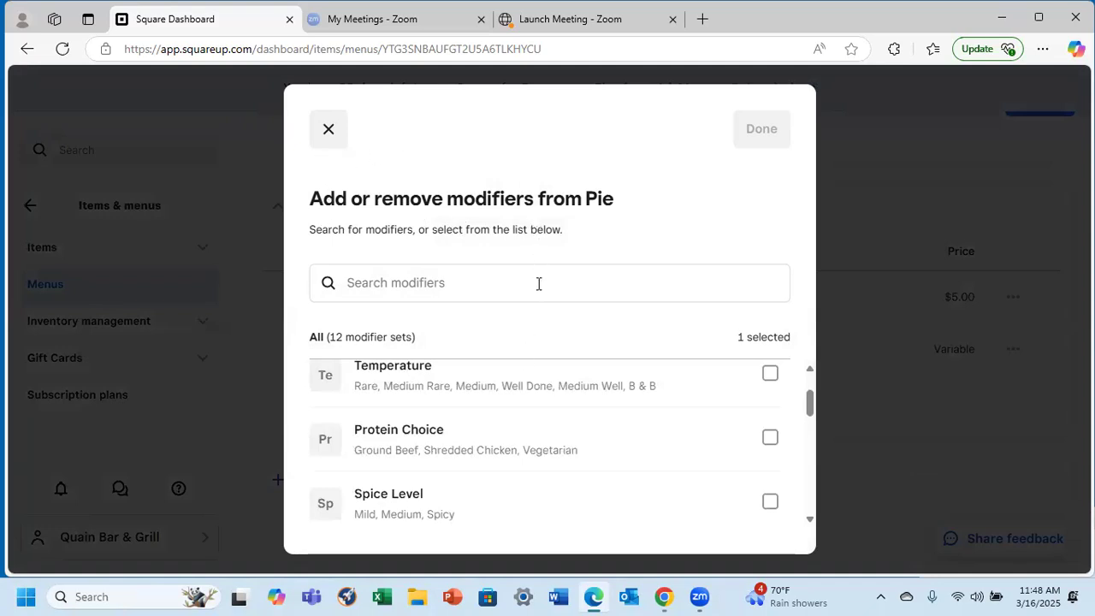
{"action": "scroll", "coordinate": [593, 371], "scroll_direction": "down", "scroll_amount": 4}
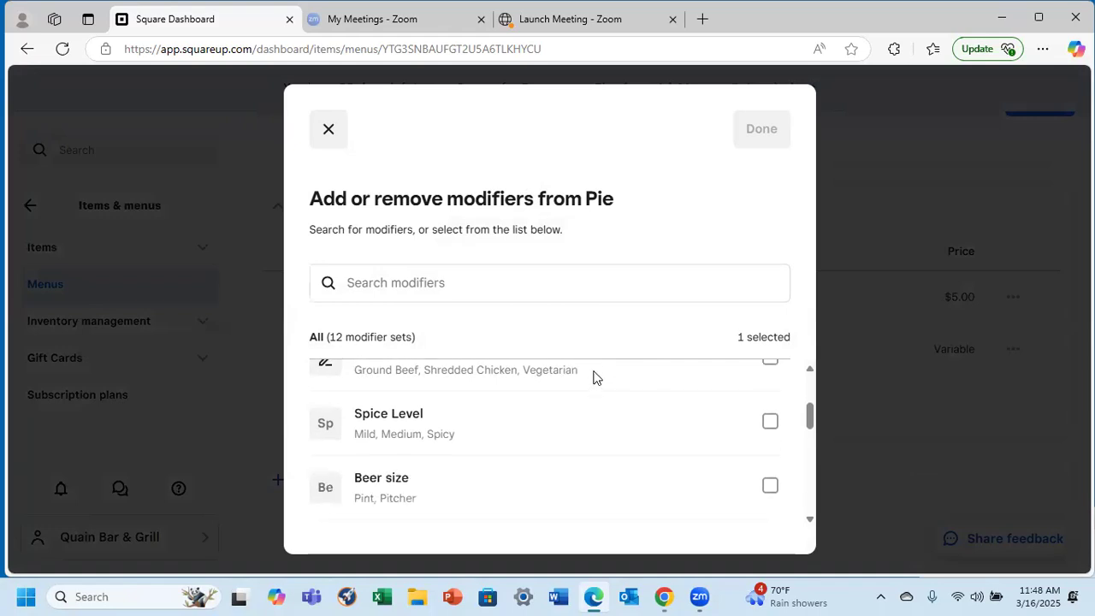
{"action": "scroll", "coordinate": [593, 377], "scroll_direction": "up", "scroll_amount": 5}
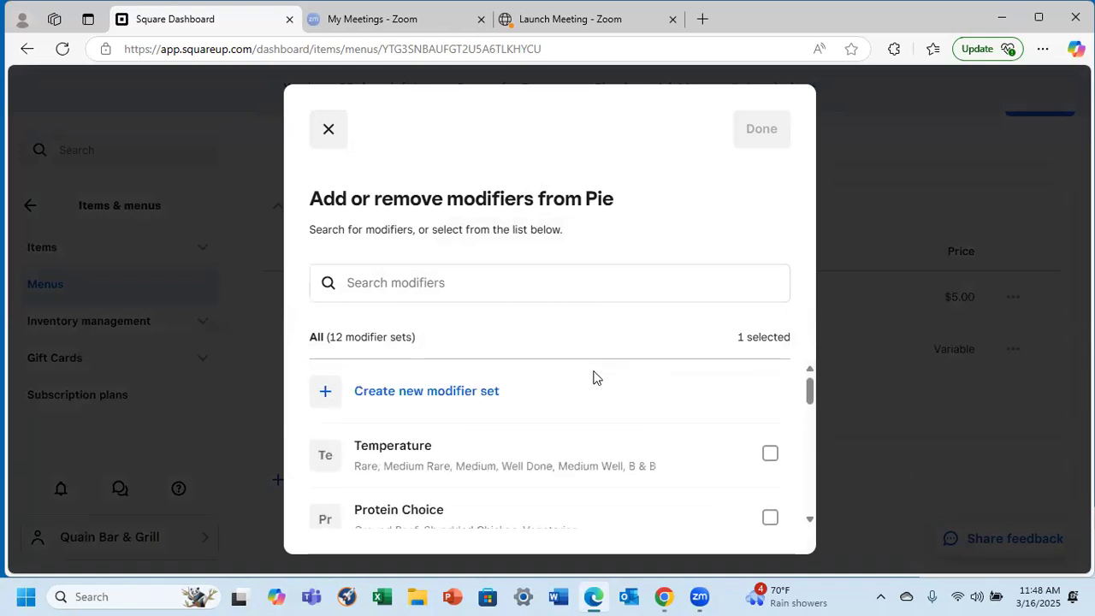
{"action": "scroll", "coordinate": [596, 378], "scroll_direction": "down", "scroll_amount": 1}
{"action": "scroll", "coordinate": [594, 377], "scroll_direction": "down", "scroll_amount": 4}
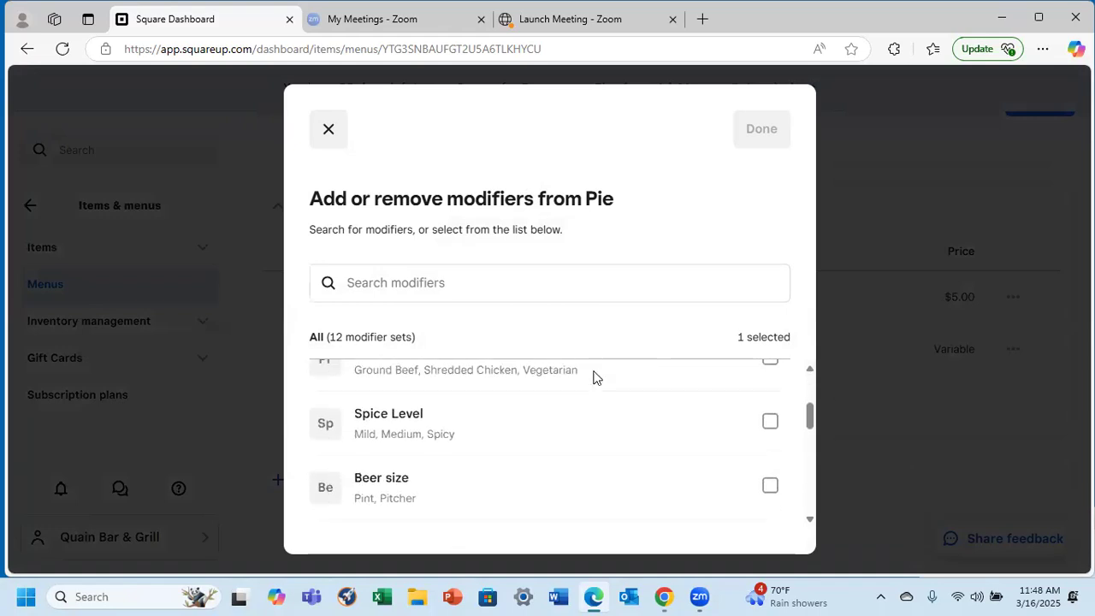
{"action": "scroll", "coordinate": [594, 376], "scroll_direction": "down", "scroll_amount": 3}
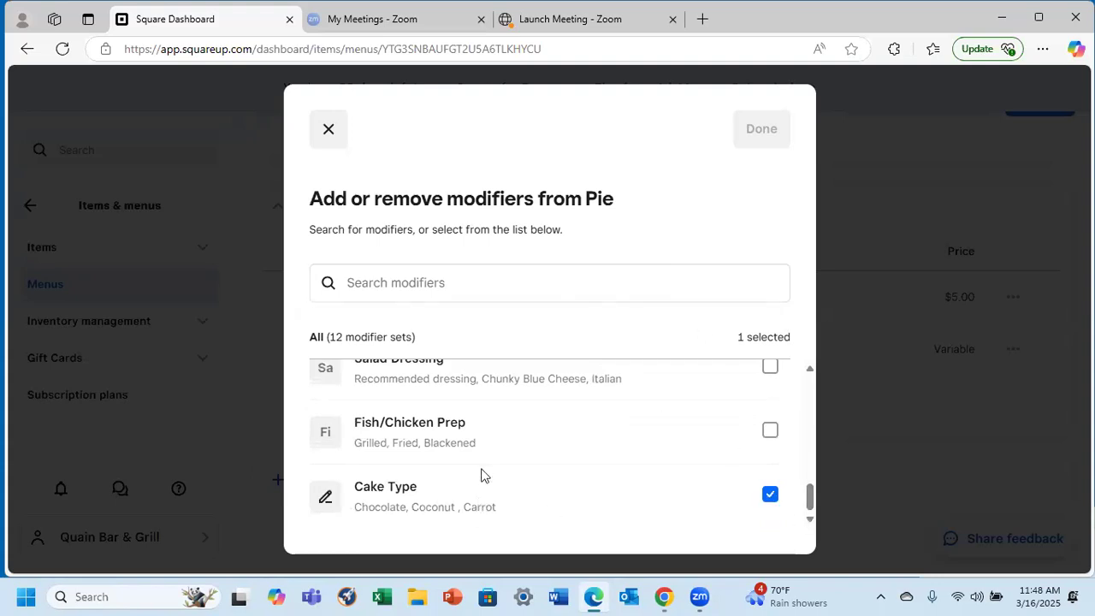
{"action": "scroll", "coordinate": [481, 472], "scroll_direction": "up", "scroll_amount": 1}
{"action": "scroll", "coordinate": [481, 472], "scroll_direction": "up", "scroll_amount": 3}
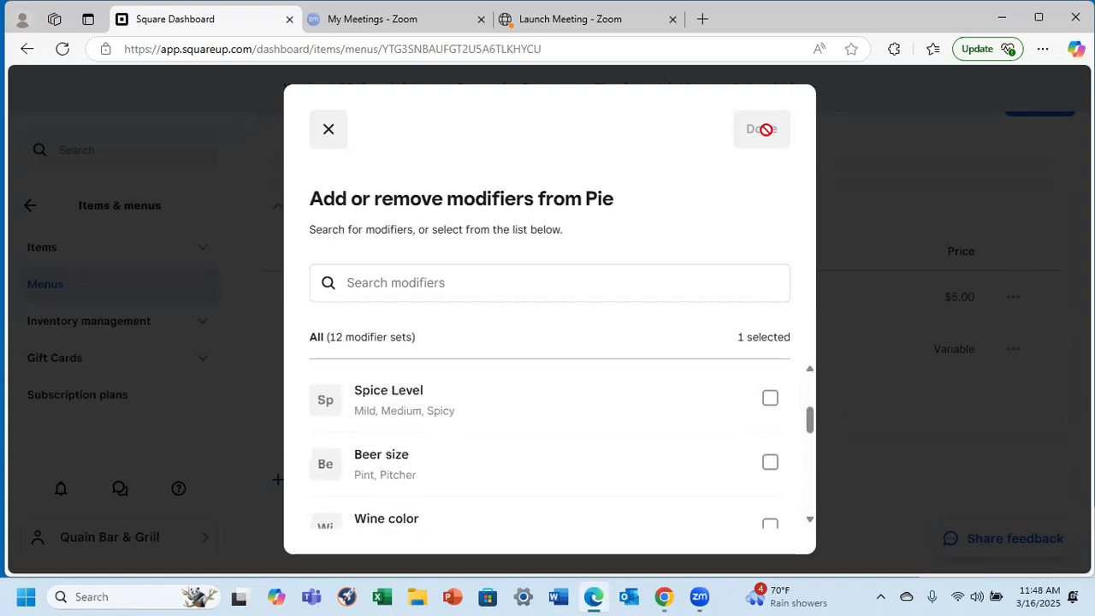
{"action": "left_click", "coordinate": [422, 271]}
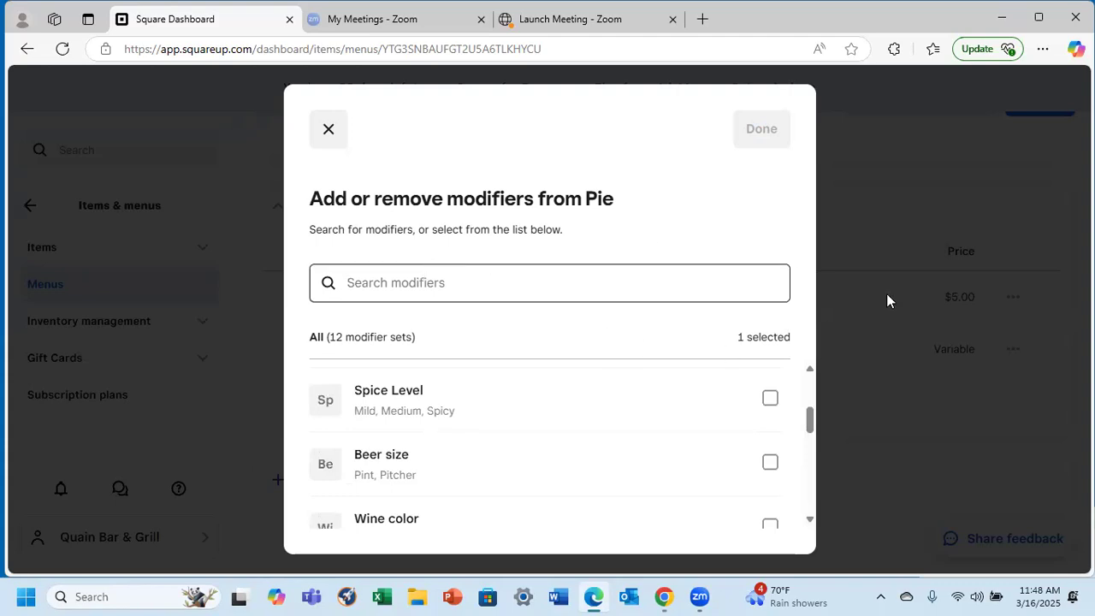
{"action": "left_click_drag", "start_coordinate": [810, 430], "coordinate": [809, 496]}
{"action": "left_click", "coordinate": [770, 520]}
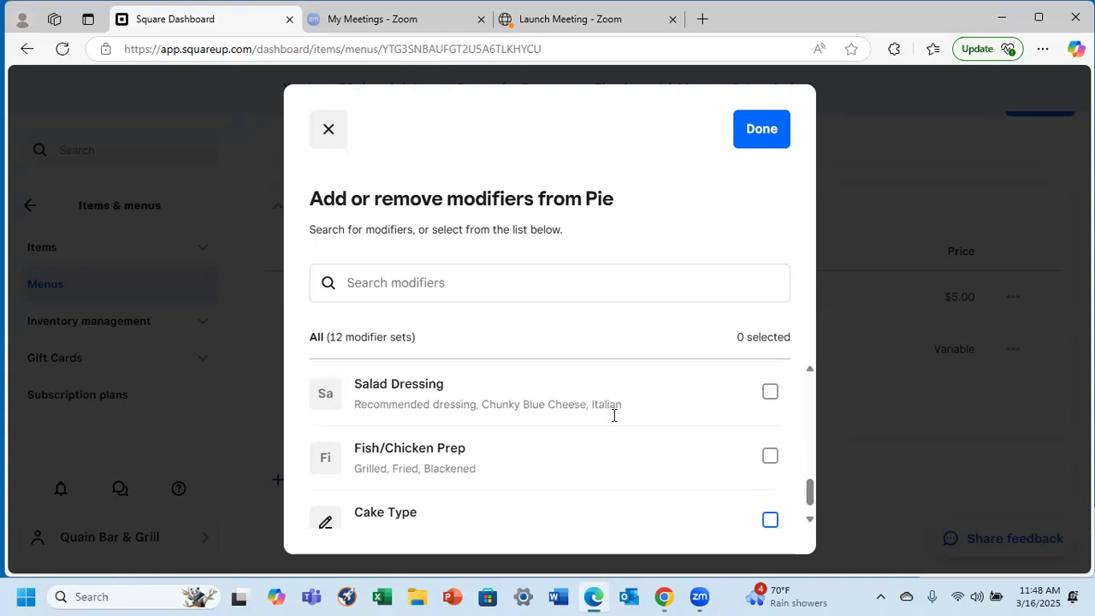
{"action": "left_click", "coordinate": [770, 522]}
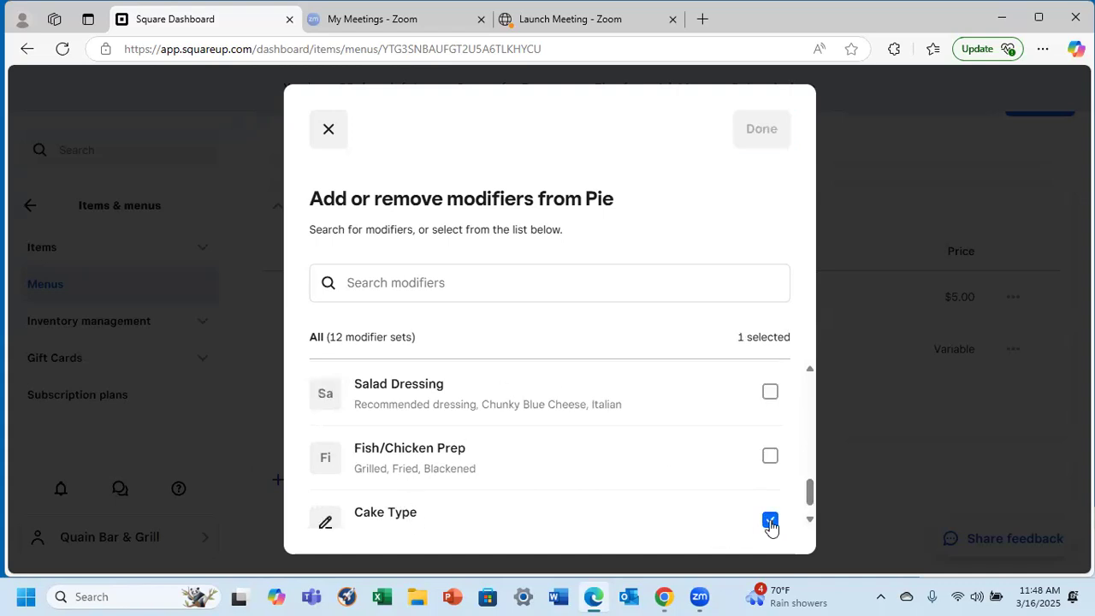
{"action": "left_click", "coordinate": [324, 523]}
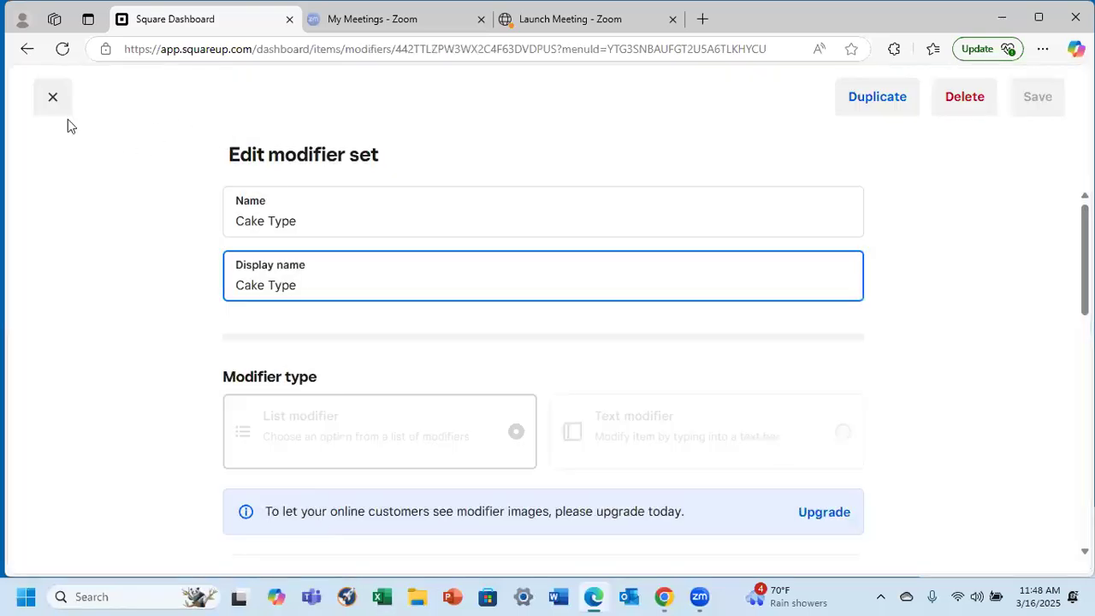
{"action": "left_click", "coordinate": [27, 48]}
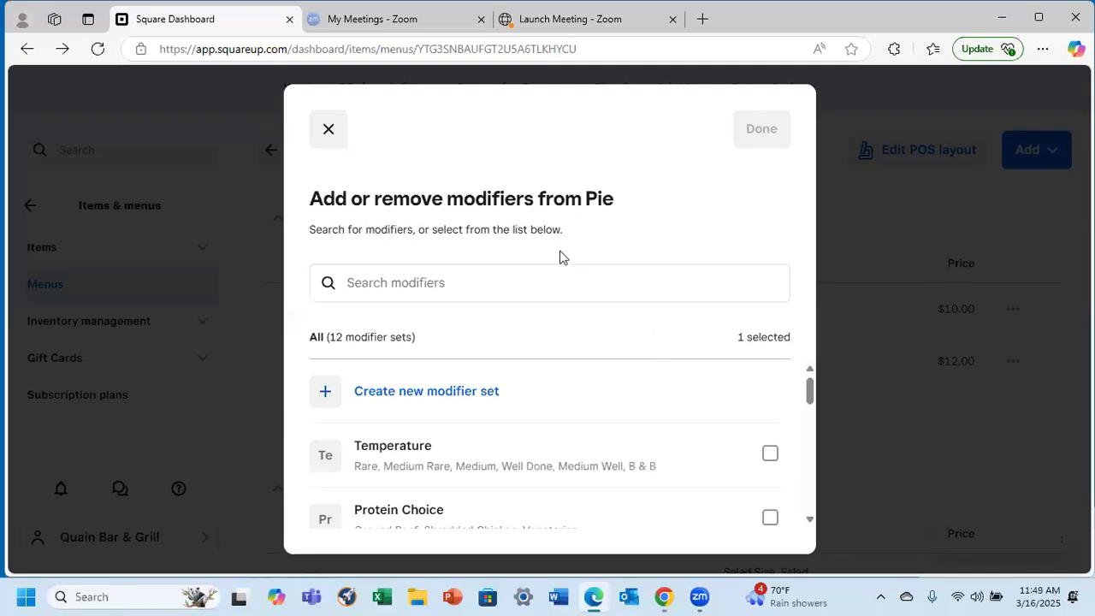
{"action": "left_click_drag", "start_coordinate": [812, 394], "coordinate": [808, 507]}
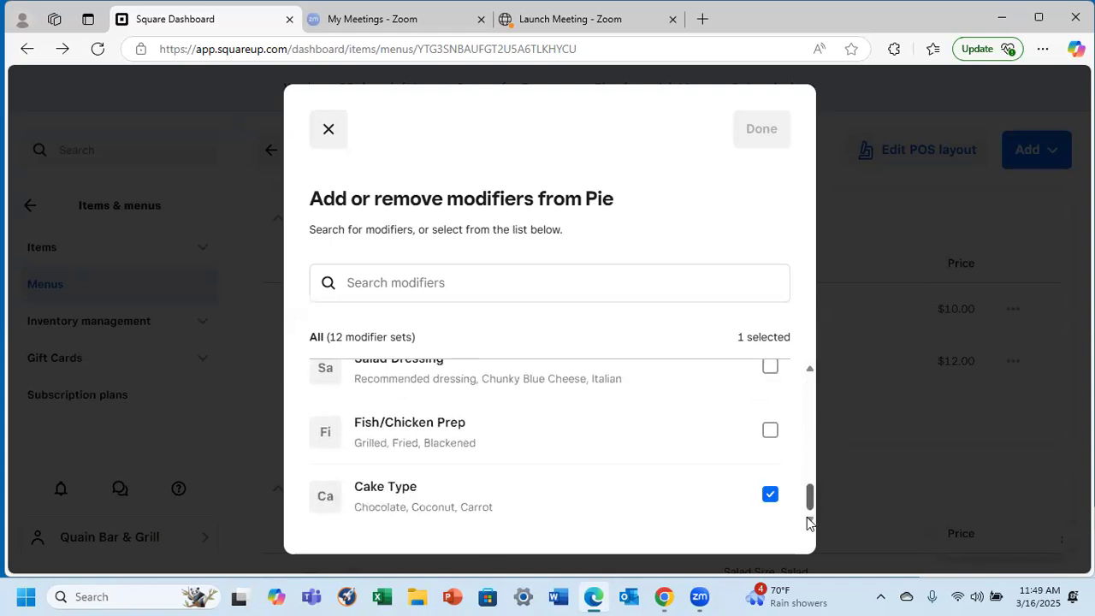
{"action": "left_click", "coordinate": [769, 496]}
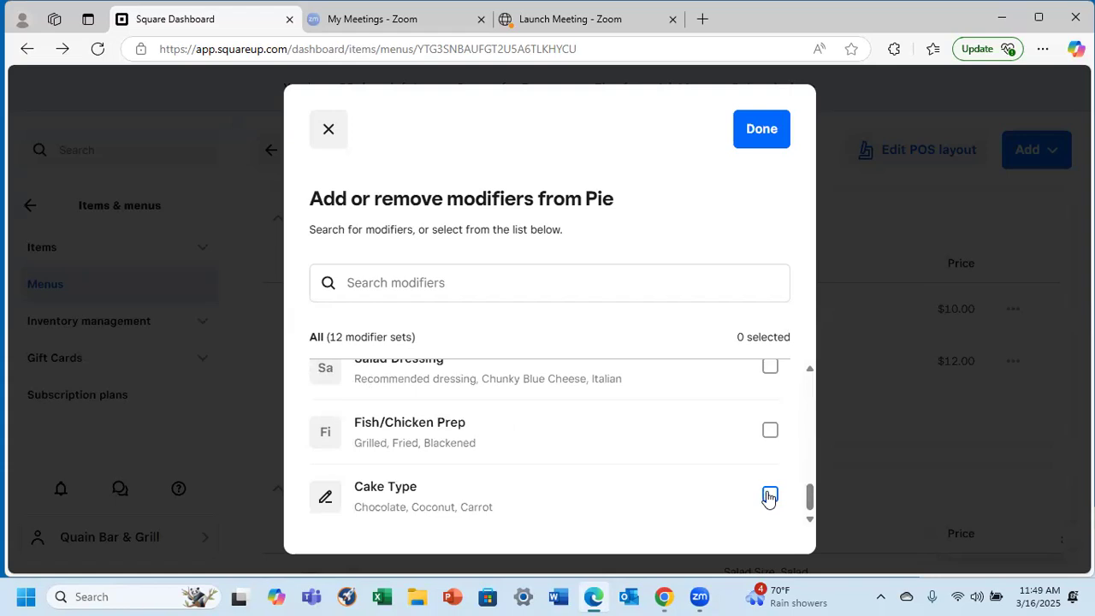
{"action": "left_click", "coordinate": [326, 498]}
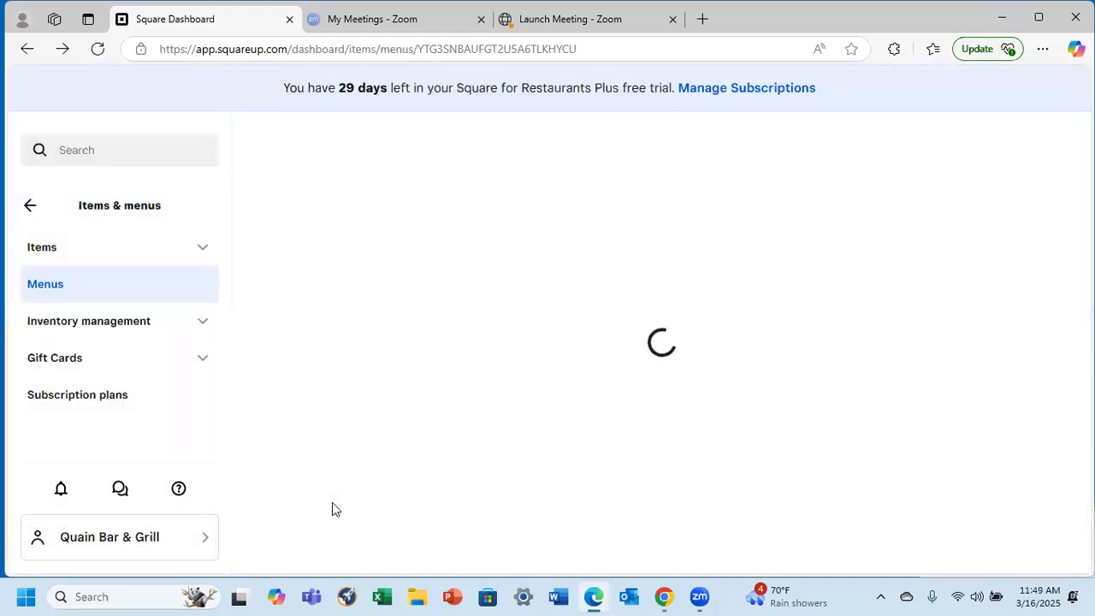
{"action": "scroll", "coordinate": [570, 440], "scroll_direction": "down", "scroll_amount": 6}
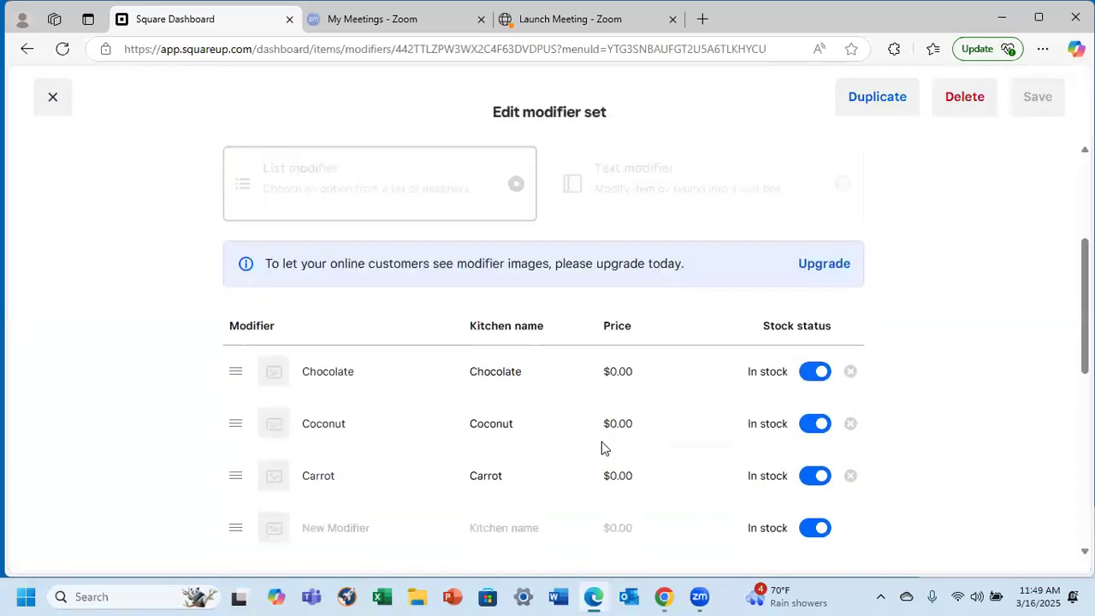
{"action": "scroll", "coordinate": [593, 453], "scroll_direction": "up", "scroll_amount": 7}
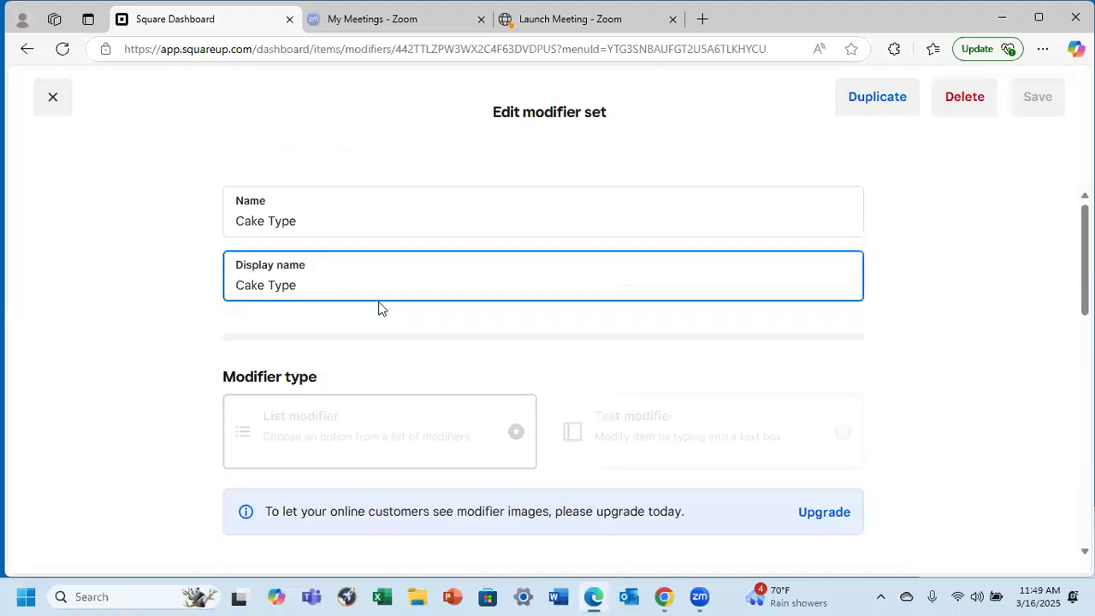
{"action": "left_click", "coordinate": [52, 100]}
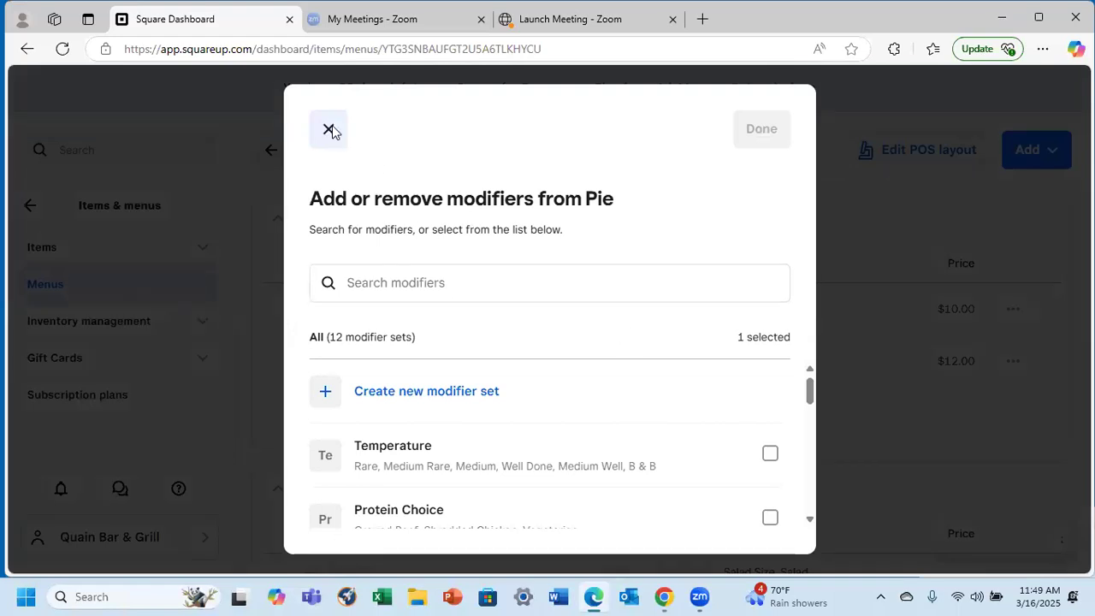
Search Pie's modifier sets for "cake", remove the Cake Type set from the item, and check the Desserts group
{"action": "left_click", "coordinate": [442, 279]}
{"action": "type", "text": "cake"}
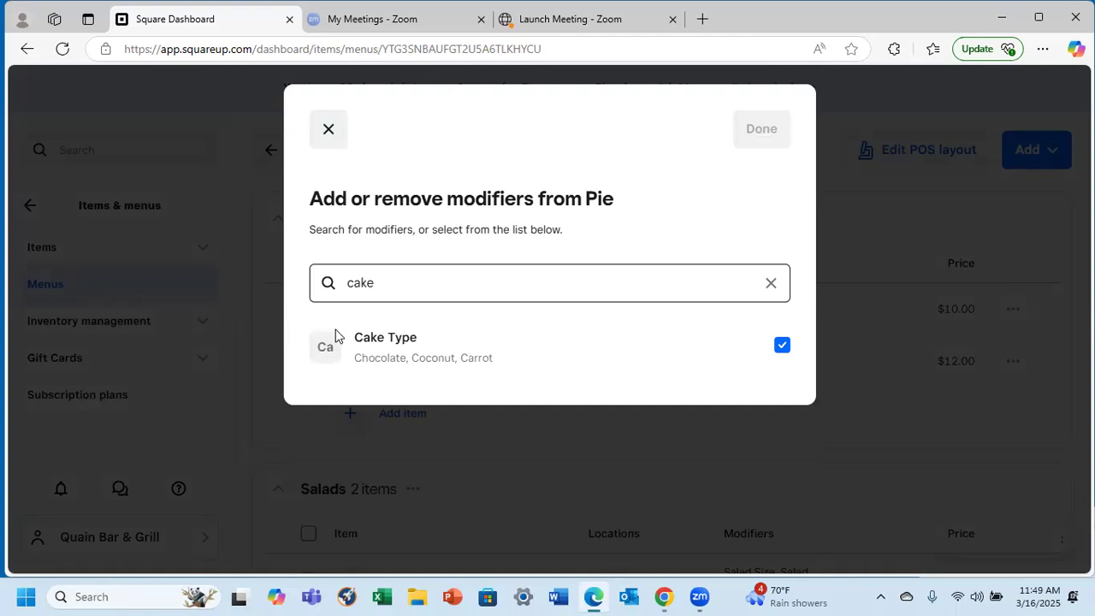
{"action": "left_click", "coordinate": [382, 338]}
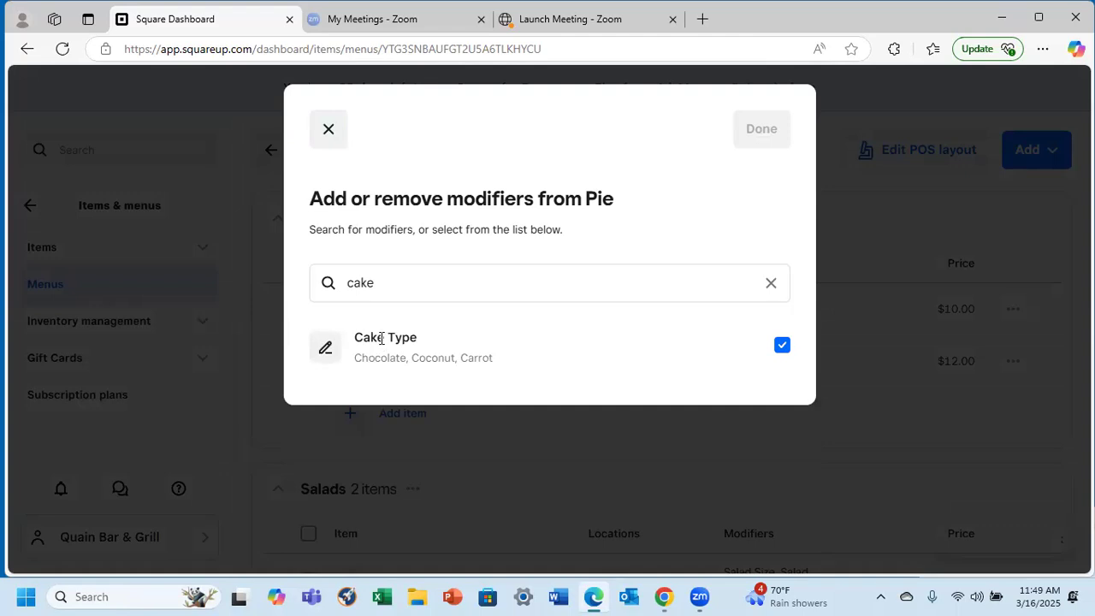
{"action": "left_click", "coordinate": [782, 344]}
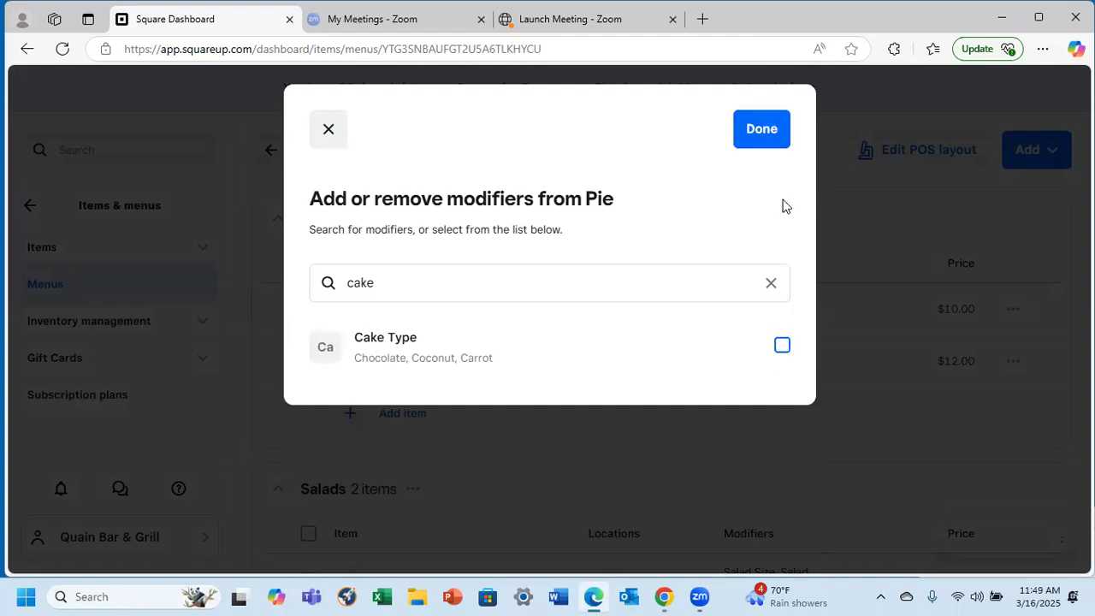
{"action": "left_click", "coordinate": [758, 139]}
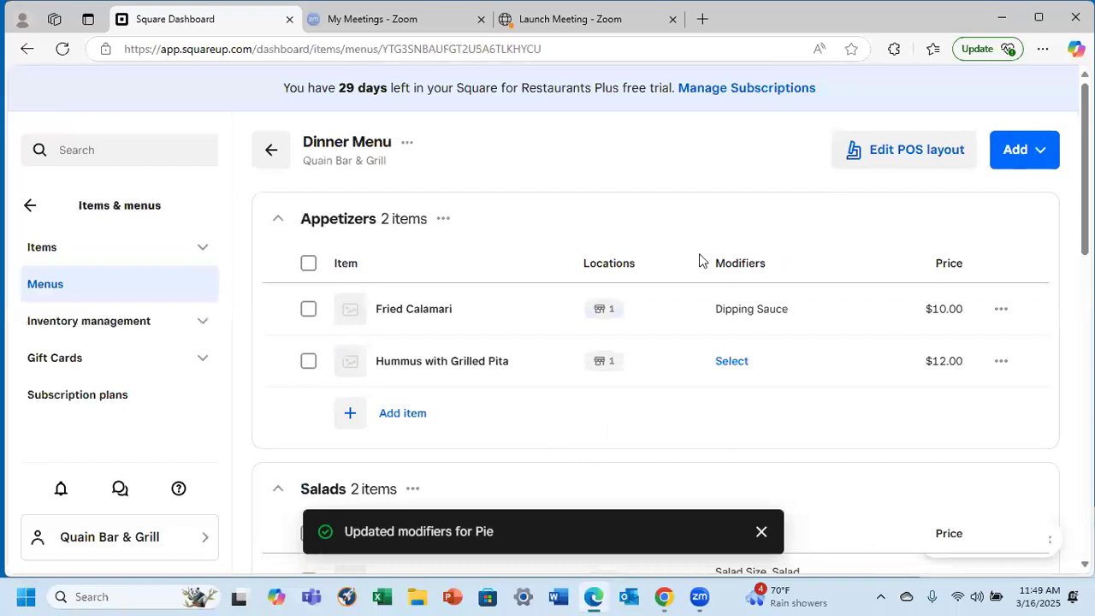
{"action": "scroll", "coordinate": [698, 257], "scroll_direction": "down", "scroll_amount": 3}
{"action": "scroll", "coordinate": [699, 257], "scroll_direction": "down", "scroll_amount": 3}
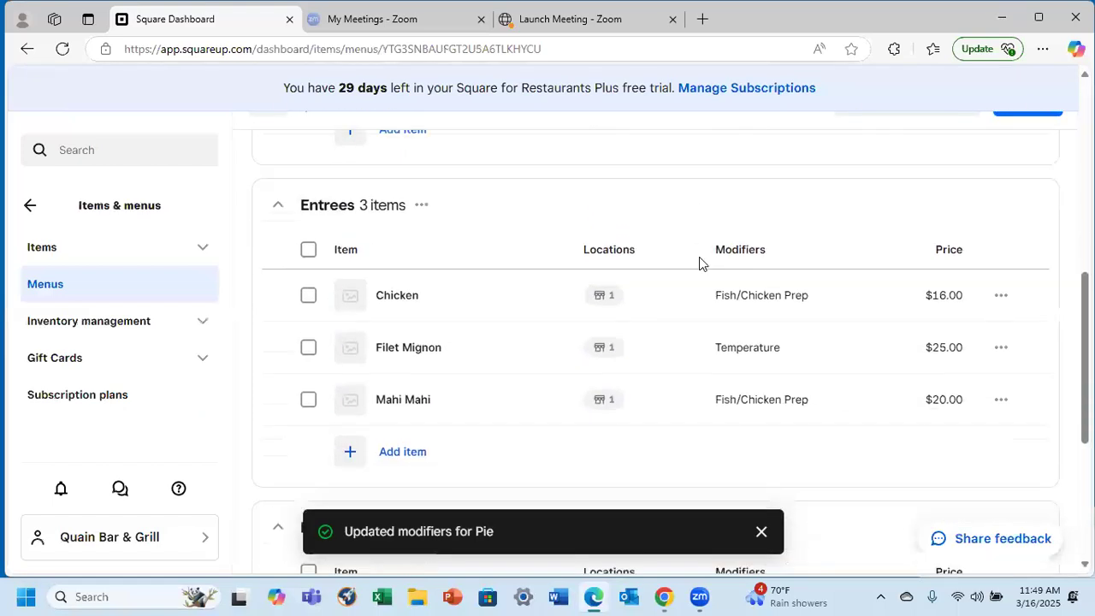
{"action": "scroll", "coordinate": [698, 257], "scroll_direction": "down", "scroll_amount": 3}
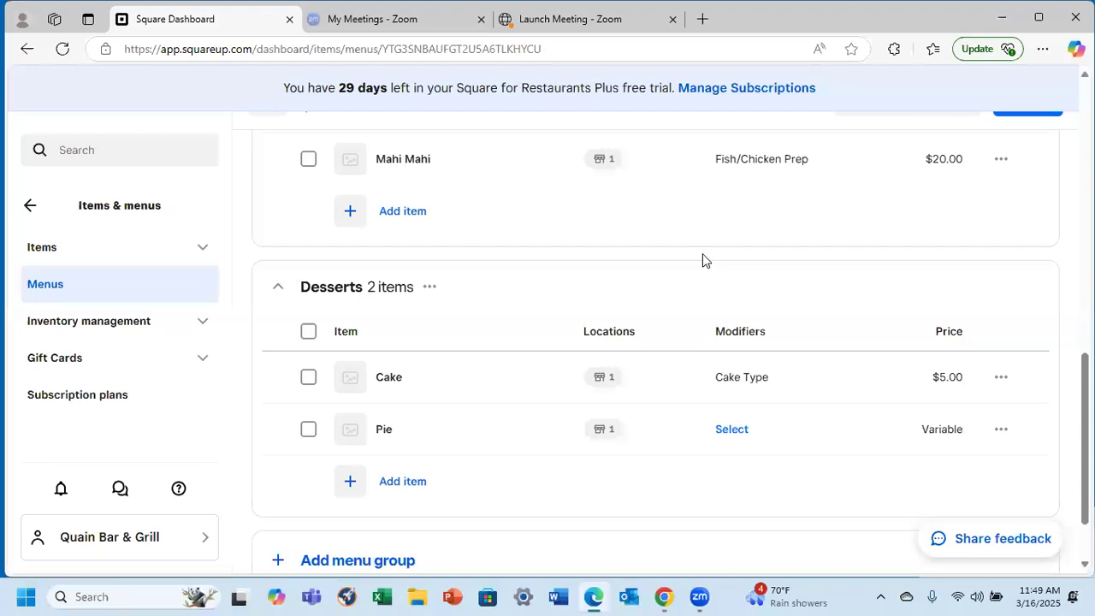
Create a new modifier set from the Pie item's modifier selection and name it Pie type
{"action": "left_click", "coordinate": [732, 431]}
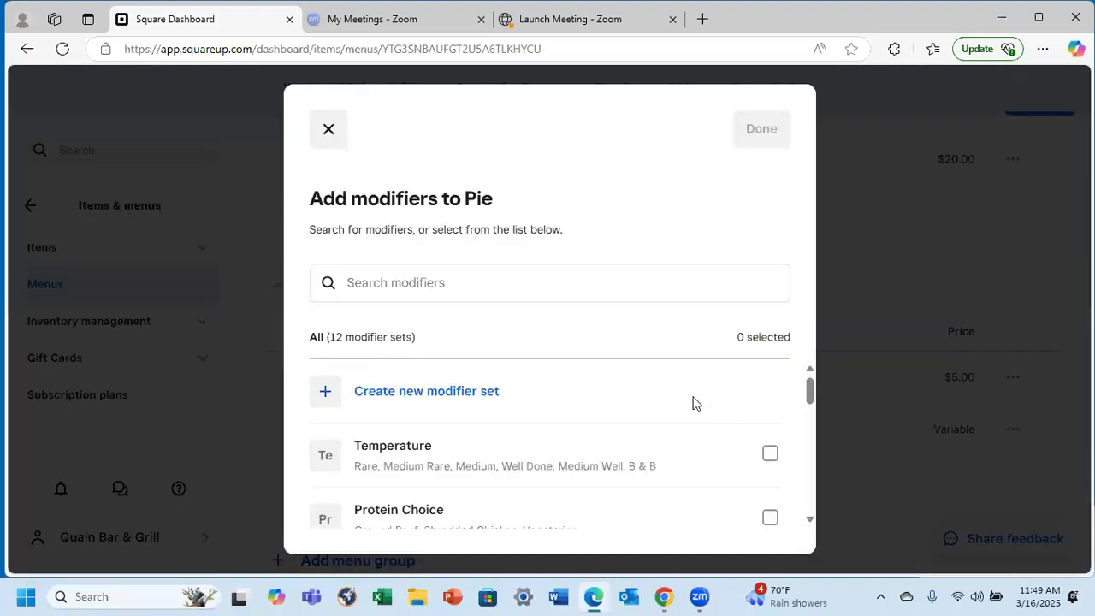
{"action": "left_click", "coordinate": [428, 390]}
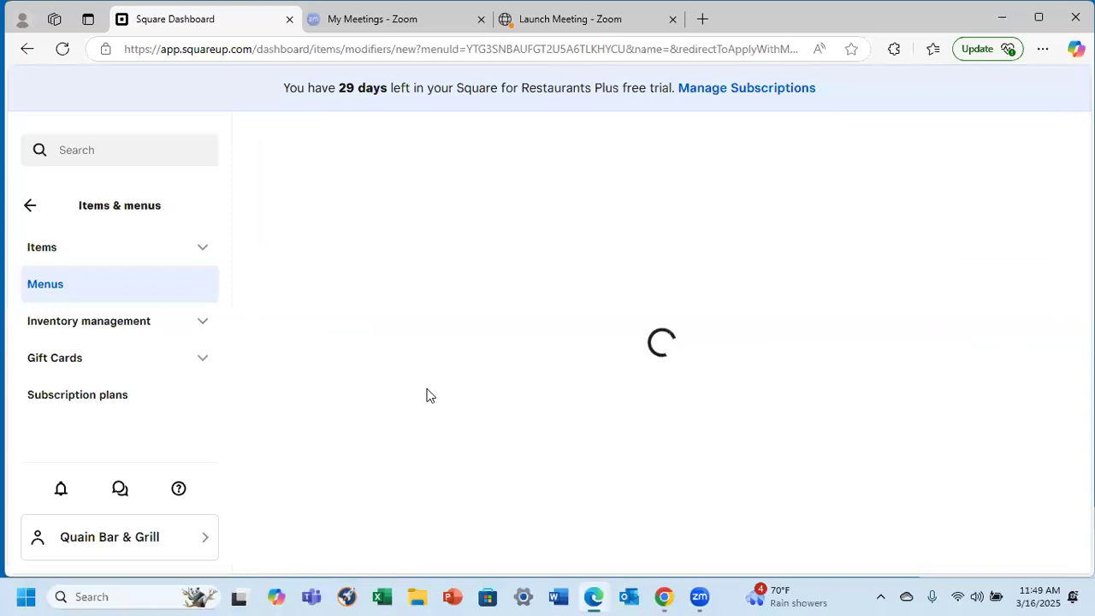
{"action": "left_click", "coordinate": [294, 220]}
{"action": "type", "text": "Pie Mo"}
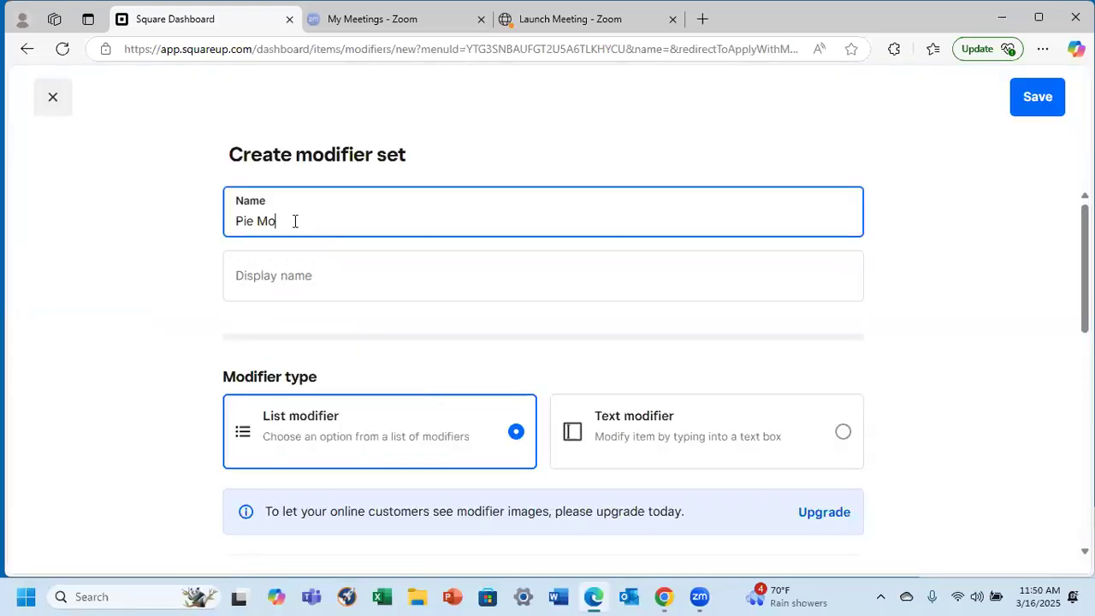
{"action": "type", "text": "dif"}
{"action": "key", "text": "BackSpace"}
{"action": "key", "text": "BackSpace"}
{"action": "key", "text": "BackSpace"}
{"action": "key", "text": "BackSpace"}
{"action": "key", "text": "BackSpace"}
{"action": "type", "text": "type"}
Enter Pie type as the display name of the new modifier set
{"action": "left_click", "coordinate": [306, 275]}
{"action": "type", "text": "Pie T"}
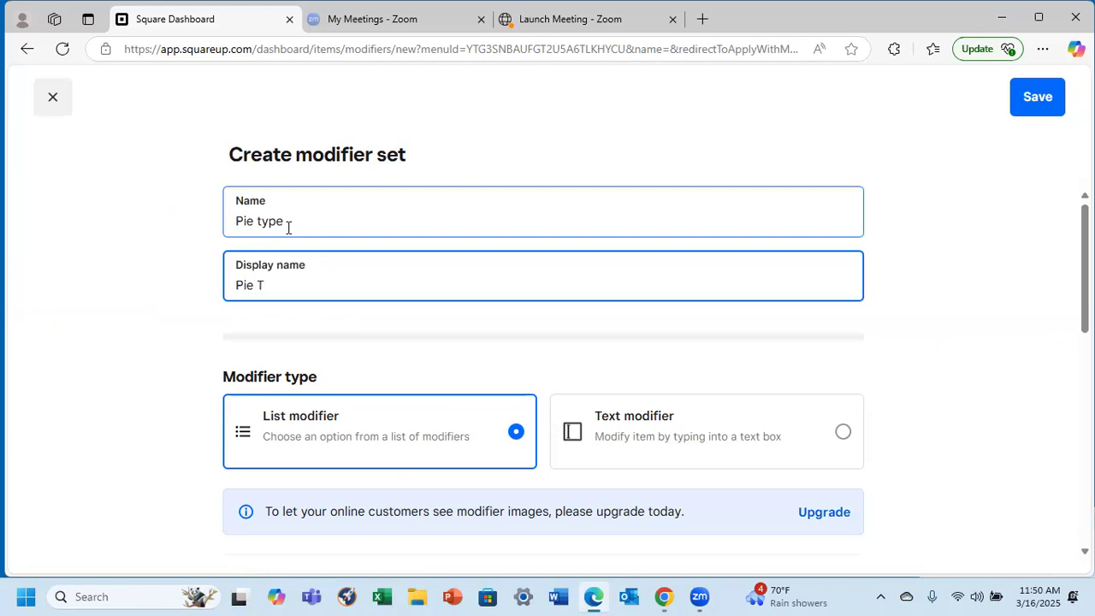
{"action": "key", "text": "BackSpace"}
{"action": "type", "text": "type"}
Add the modifiers Blueberry and Cherry to the Pie type set
{"action": "scroll", "coordinate": [439, 391], "scroll_direction": "down", "scroll_amount": 2}
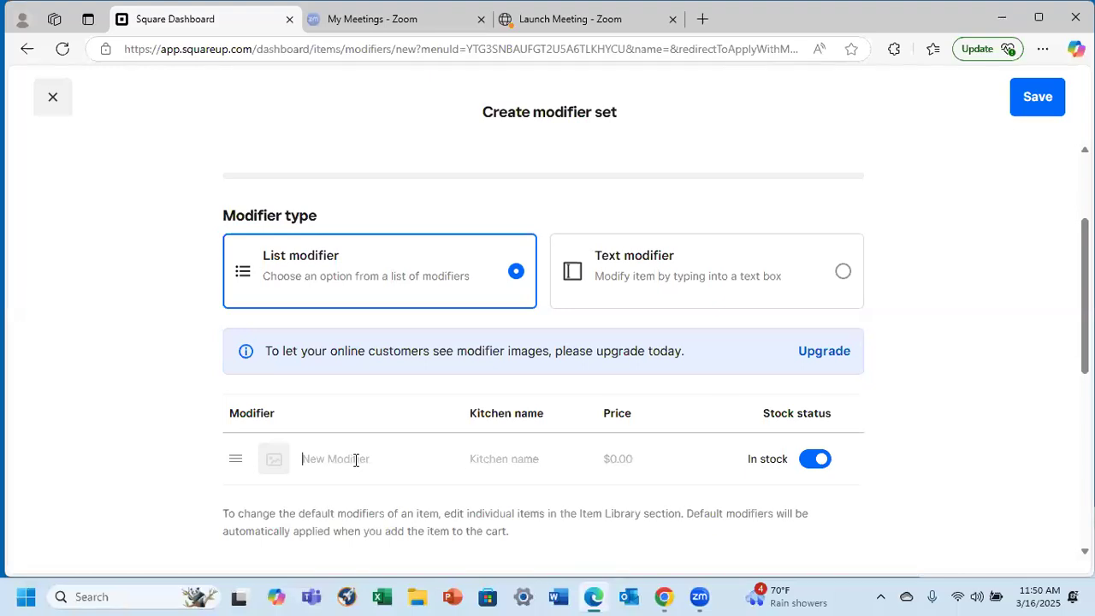
{"action": "type", "text": "d"}
{"action": "key", "text": "BackSpace"}
{"action": "type", "text": "Blueberry"}
{"action": "key", "text": "Tab"}
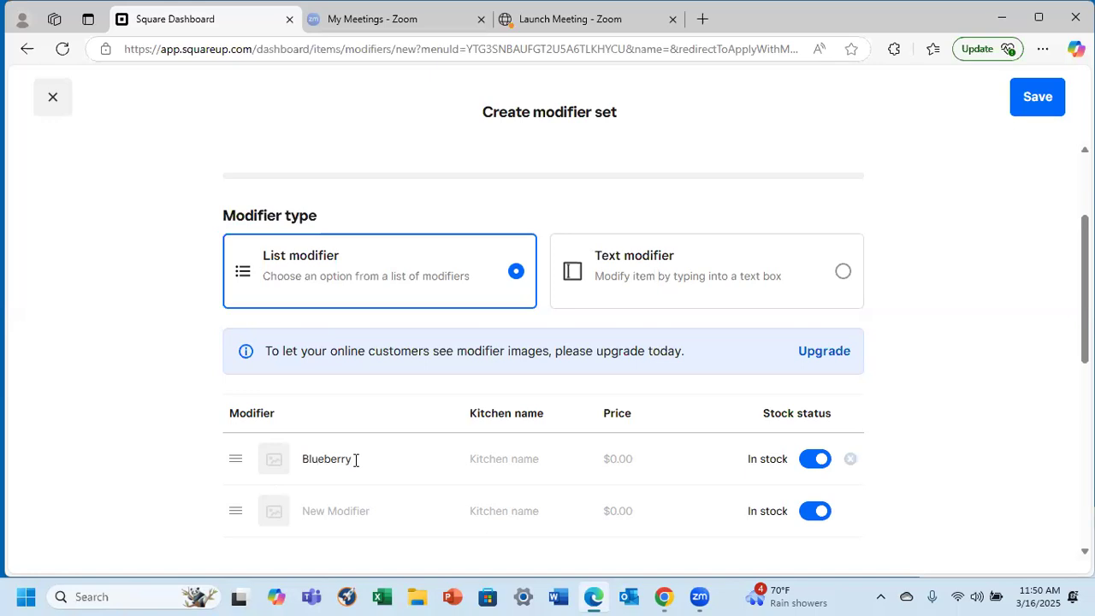
{"action": "left_click", "coordinate": [348, 512]}
{"action": "type", "text": "Cherry"}
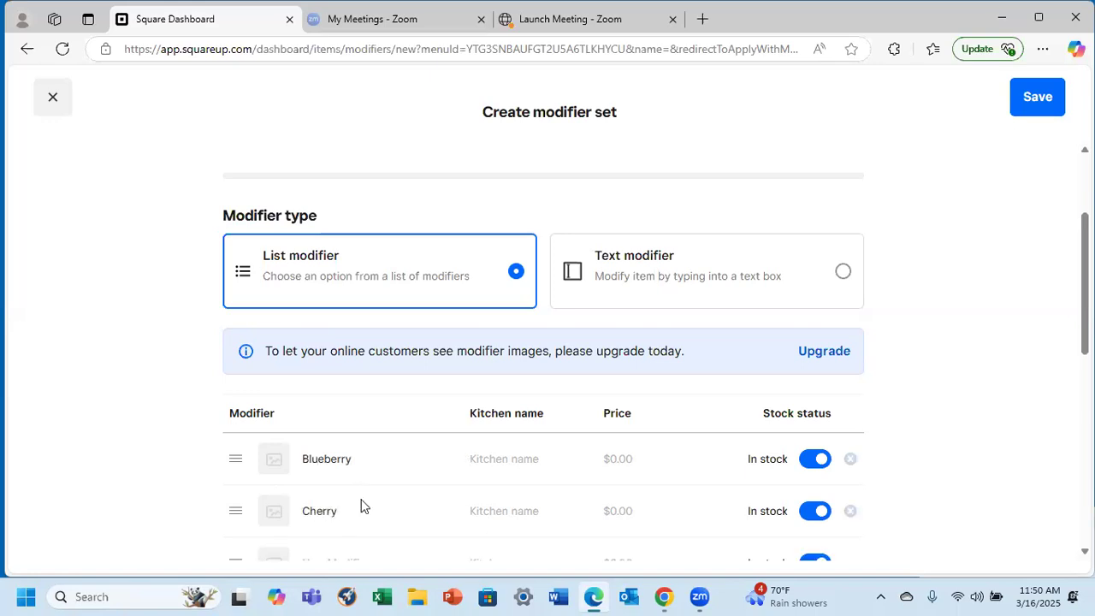
Add the modifiers Banana Cream and Key Lime below Cherry in the set
{"action": "scroll", "coordinate": [351, 479], "scroll_direction": "down", "scroll_amount": 2}
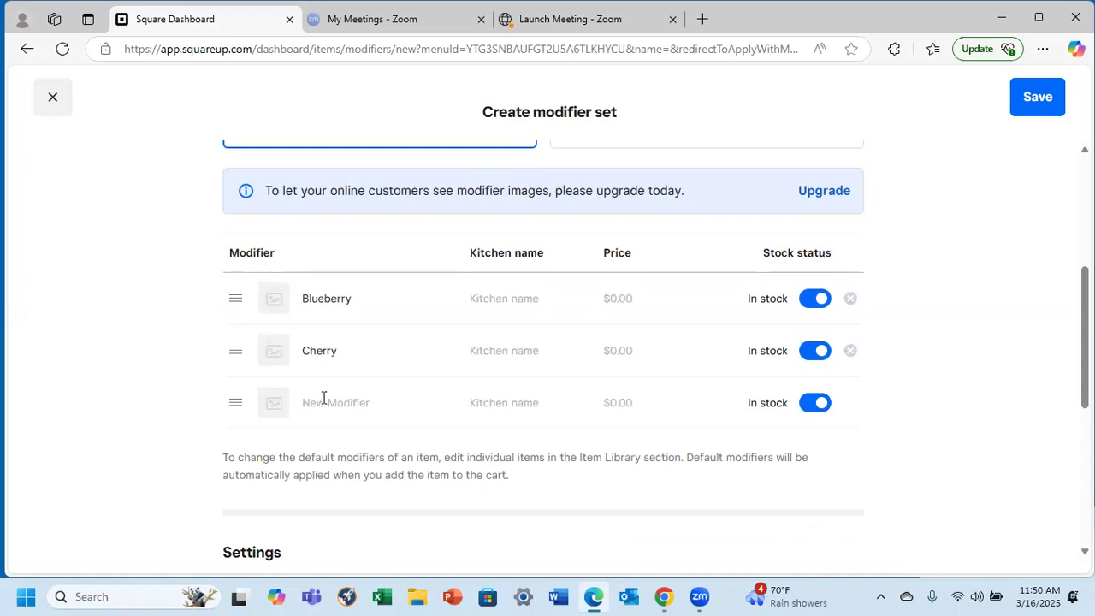
{"action": "type", "text": "Banana Cream"}
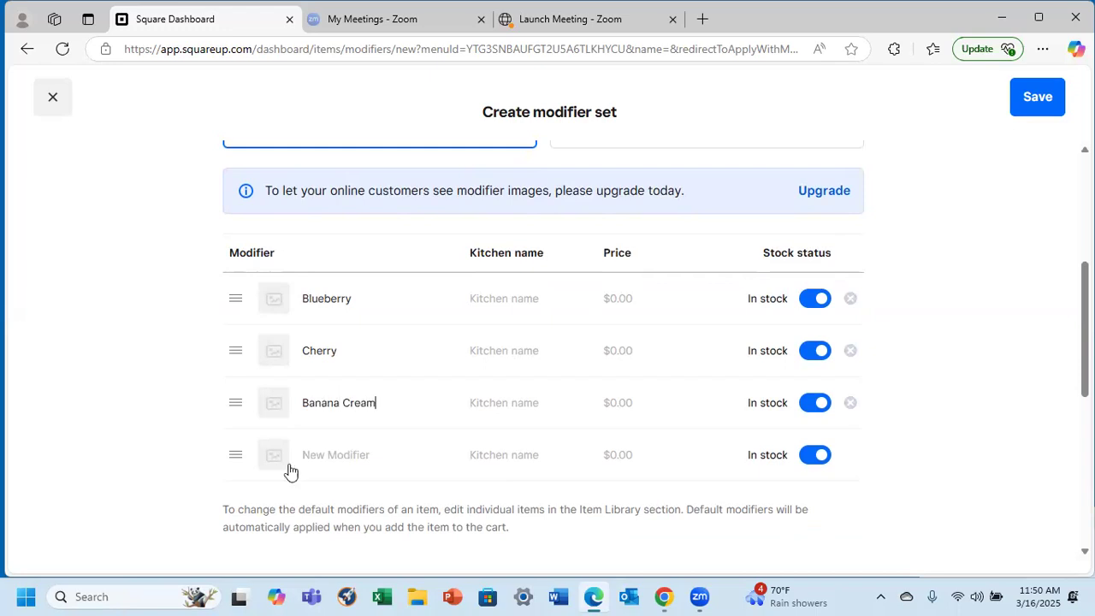
{"action": "left_click", "coordinate": [320, 458]}
{"action": "type", "text": "Ke"}
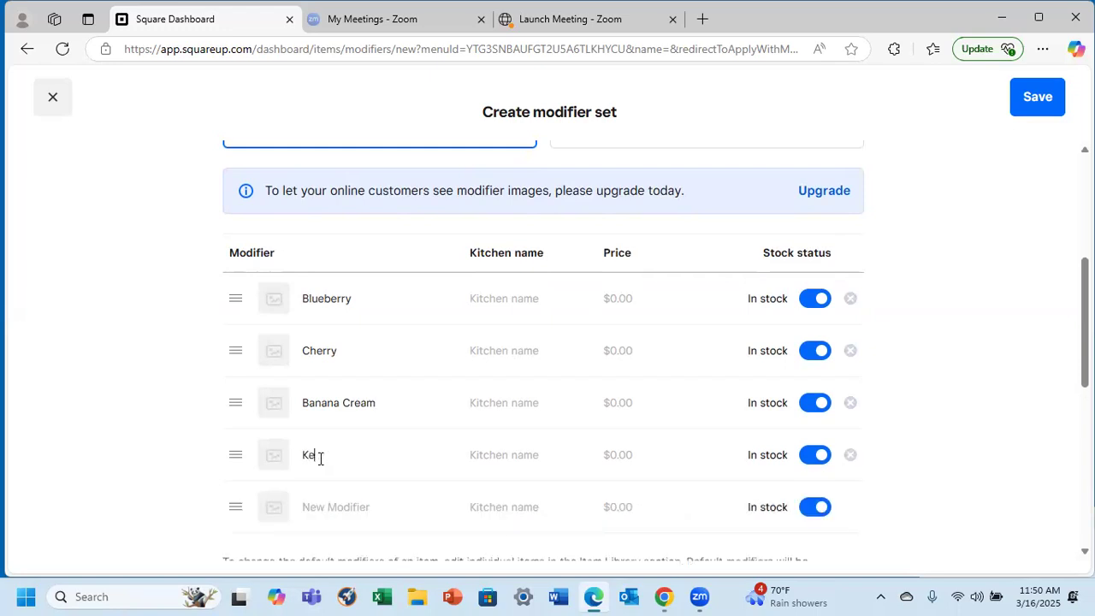
{"action": "type", "text": "y Lime"}
Rename the Banana Cream modifier as Chef Vola's Banana Cream and set its price to $10.00
{"action": "left_click", "coordinate": [398, 407]}
{"action": "left_click", "coordinate": [304, 403]}
{"action": "type", "text": "Chef "}
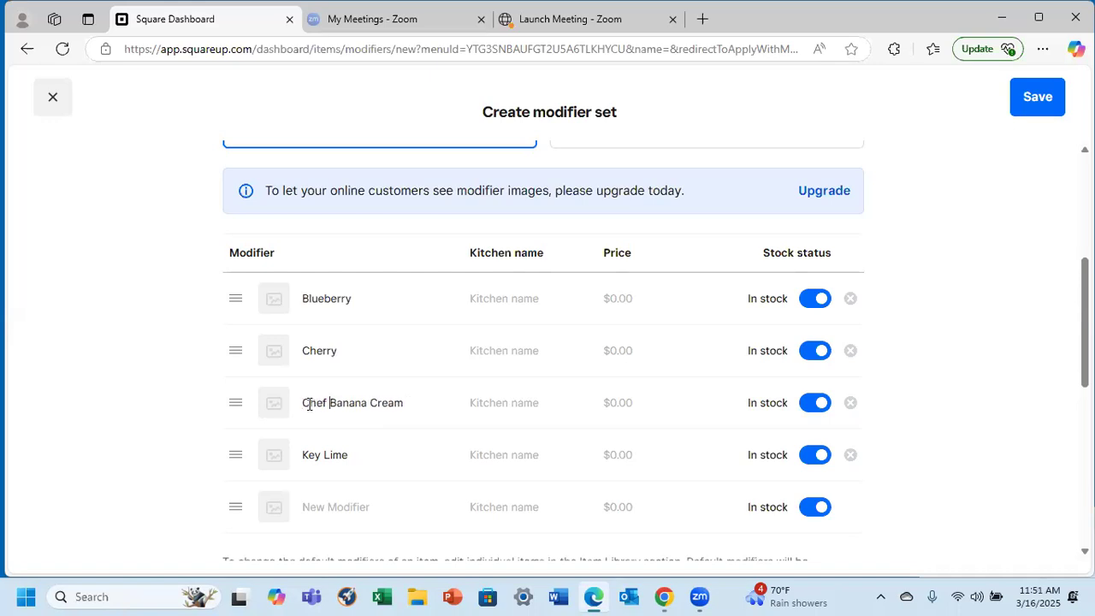
{"action": "type", "text": "Volas"}
{"action": "key", "text": "BackSpace"}
{"action": "type", "text": "'s"}
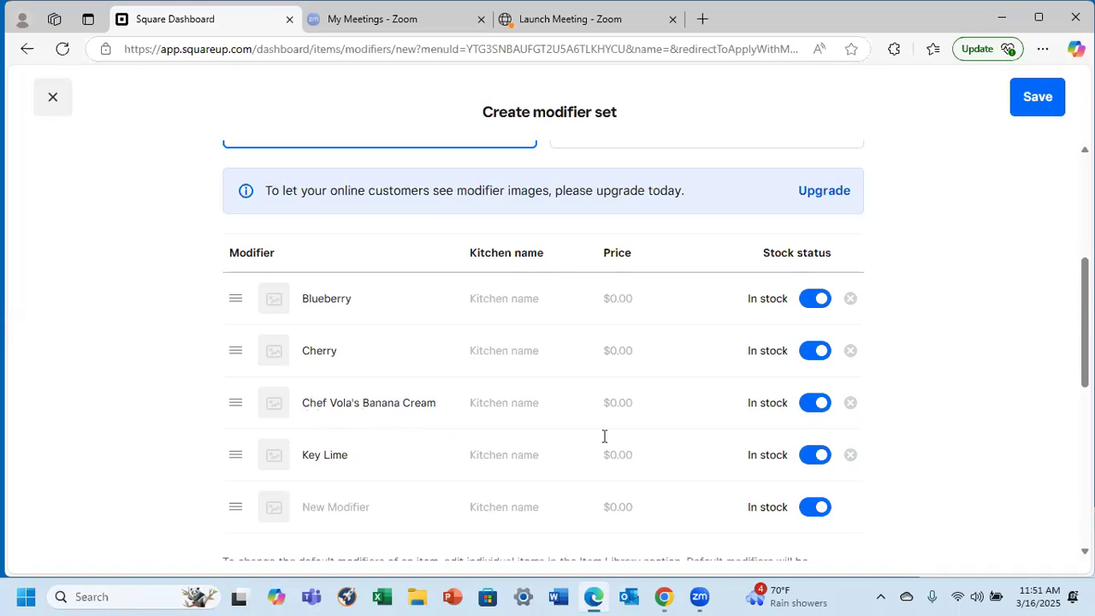
{"action": "left_click", "coordinate": [610, 405]}
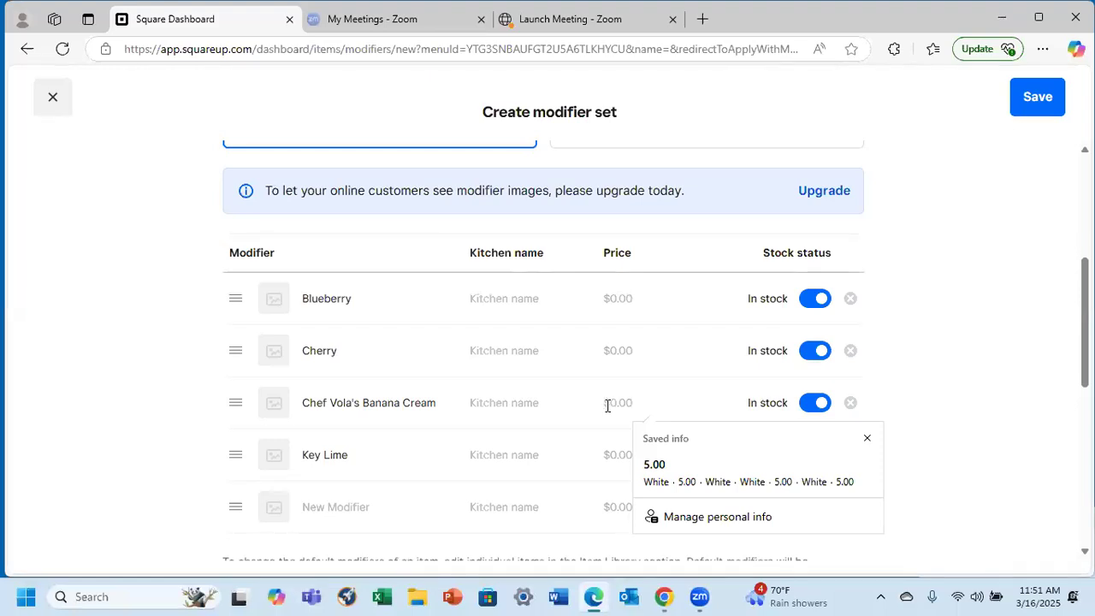
{"action": "type", "text": "10.00"}
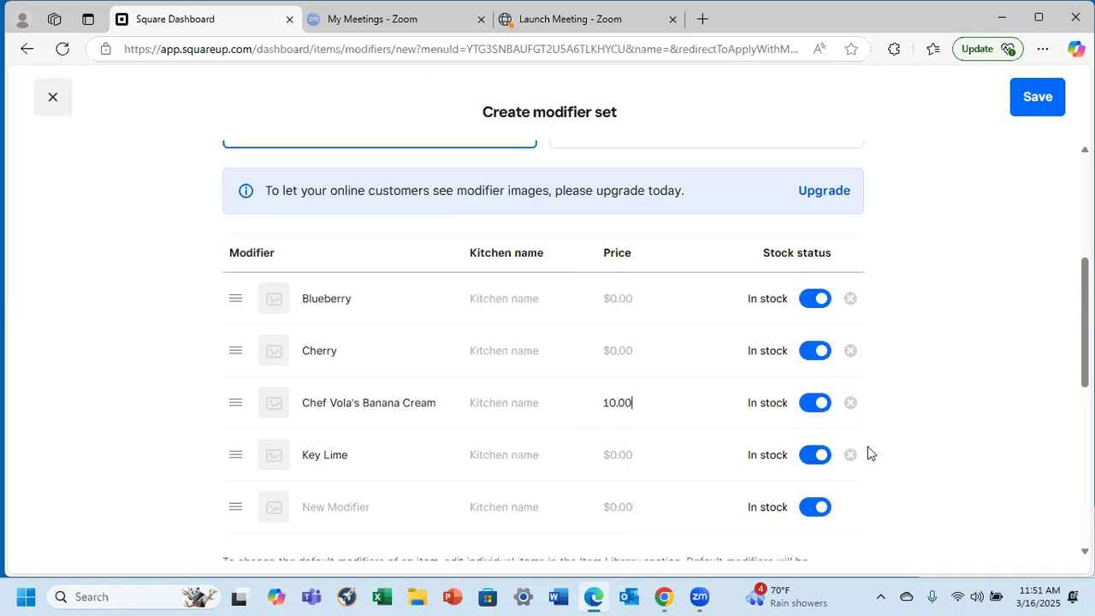
Set the prices of Blueberry and Cherry to $5.00 and Key Lime to $7.00, and save the Pie type set
{"action": "scroll", "coordinate": [869, 453], "scroll_direction": "down", "scroll_amount": 2}
{"action": "scroll", "coordinate": [869, 454], "scroll_direction": "up", "scroll_amount": 5}
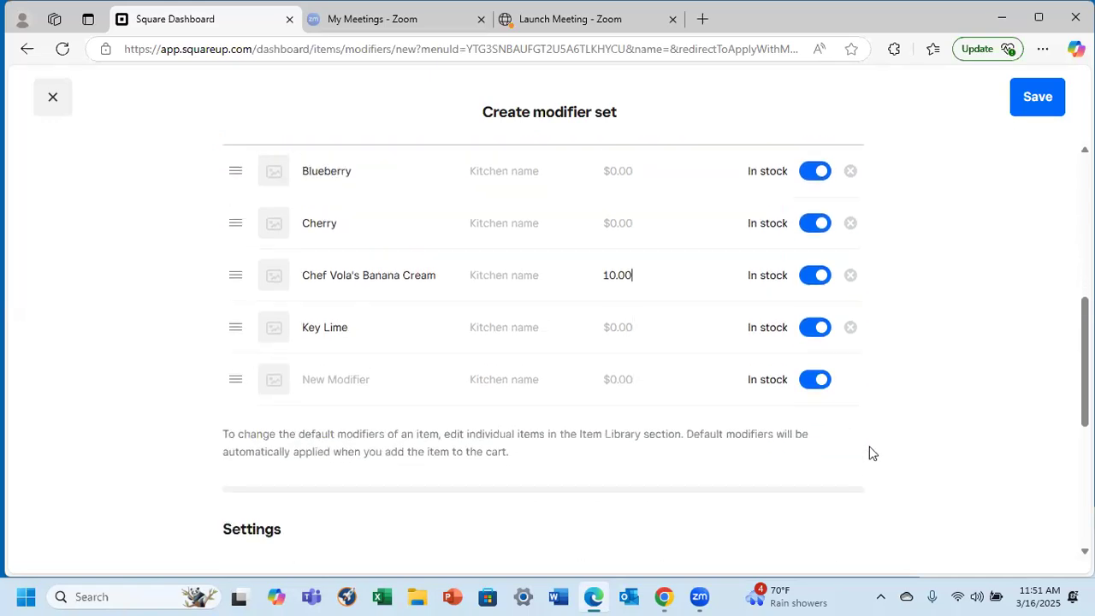
{"action": "scroll", "coordinate": [868, 453], "scroll_direction": "up", "scroll_amount": 1}
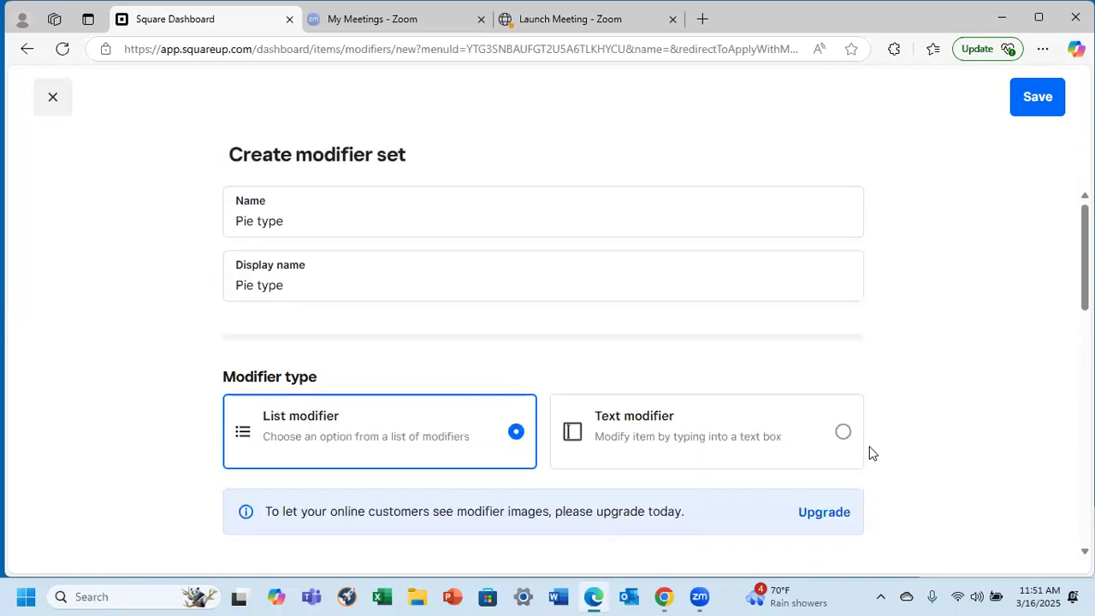
{"action": "scroll", "coordinate": [868, 453], "scroll_direction": "down", "scroll_amount": 3}
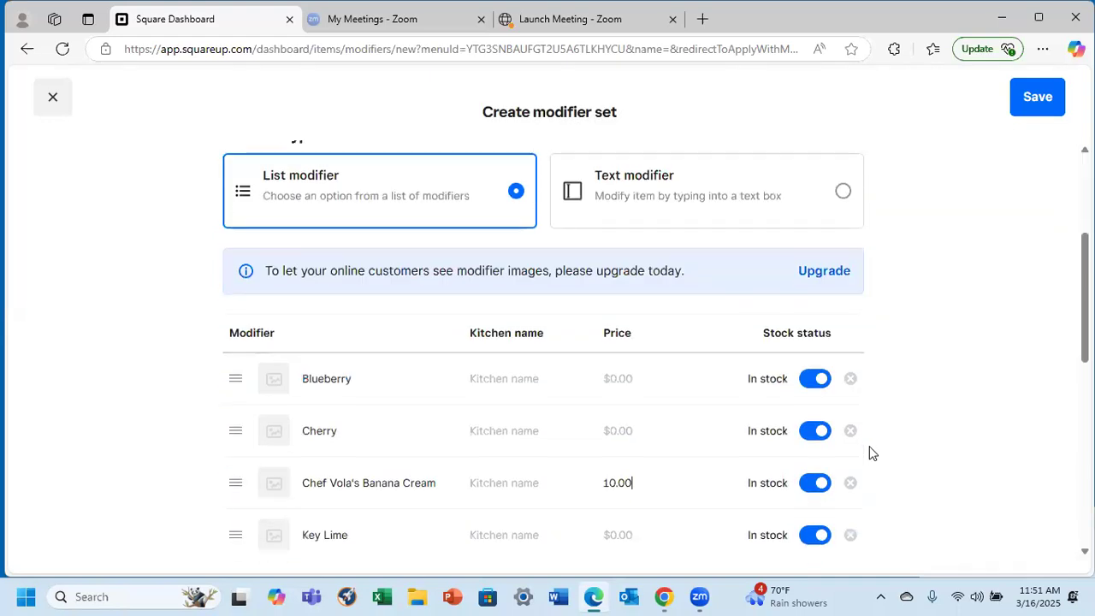
{"action": "scroll", "coordinate": [869, 453], "scroll_direction": "down", "scroll_amount": 2}
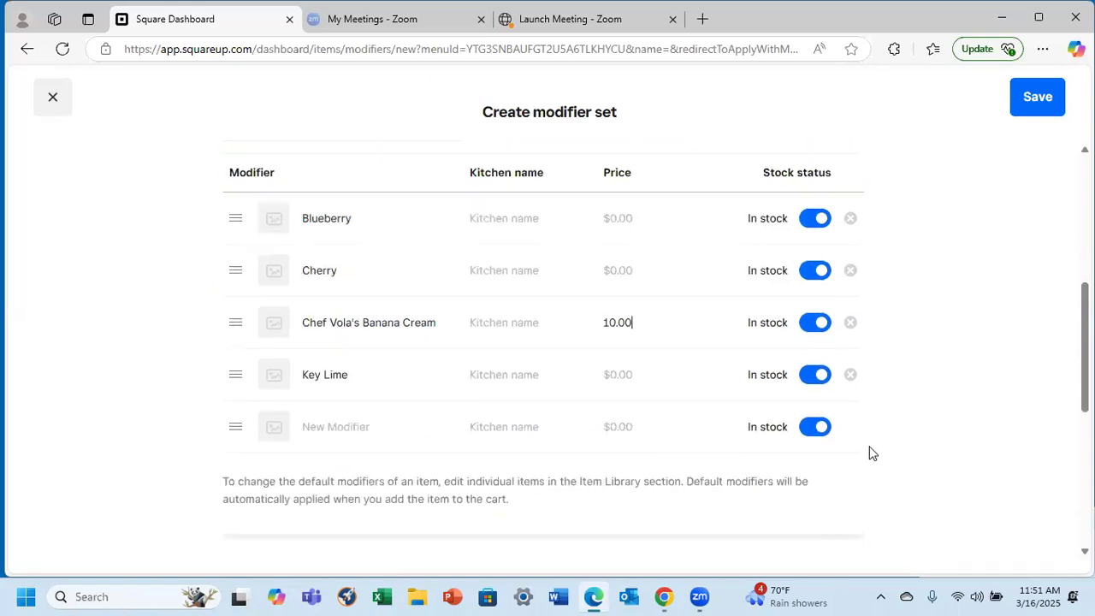
{"action": "left_click", "coordinate": [616, 217]}
{"action": "type", "text": "5.00"}
{"action": "left_click", "coordinate": [610, 269]}
{"action": "type", "text": "5.00"}
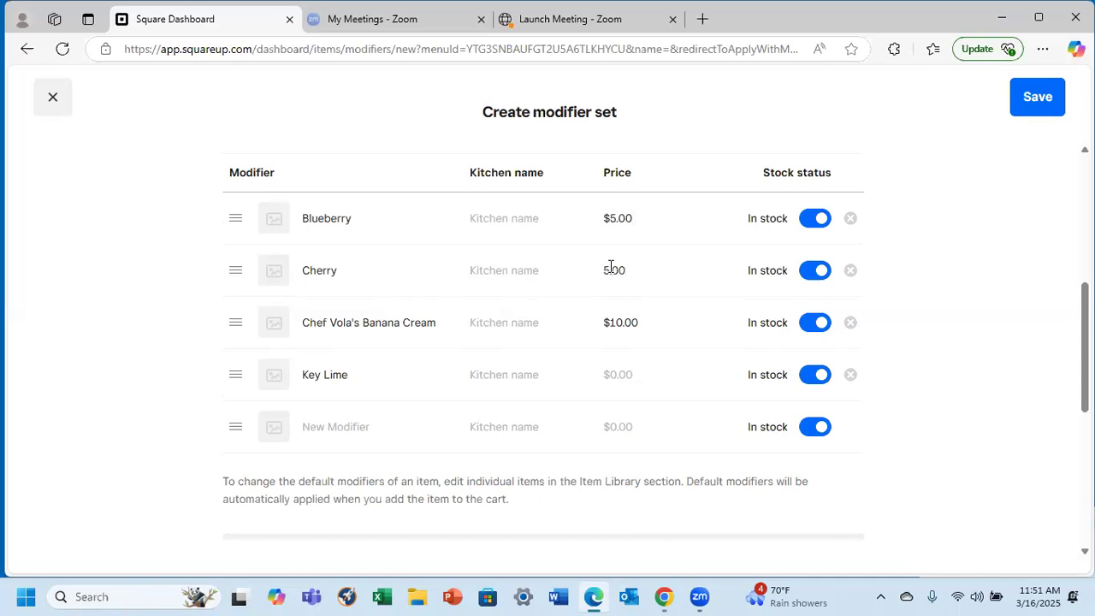
{"action": "left_click", "coordinate": [610, 373]}
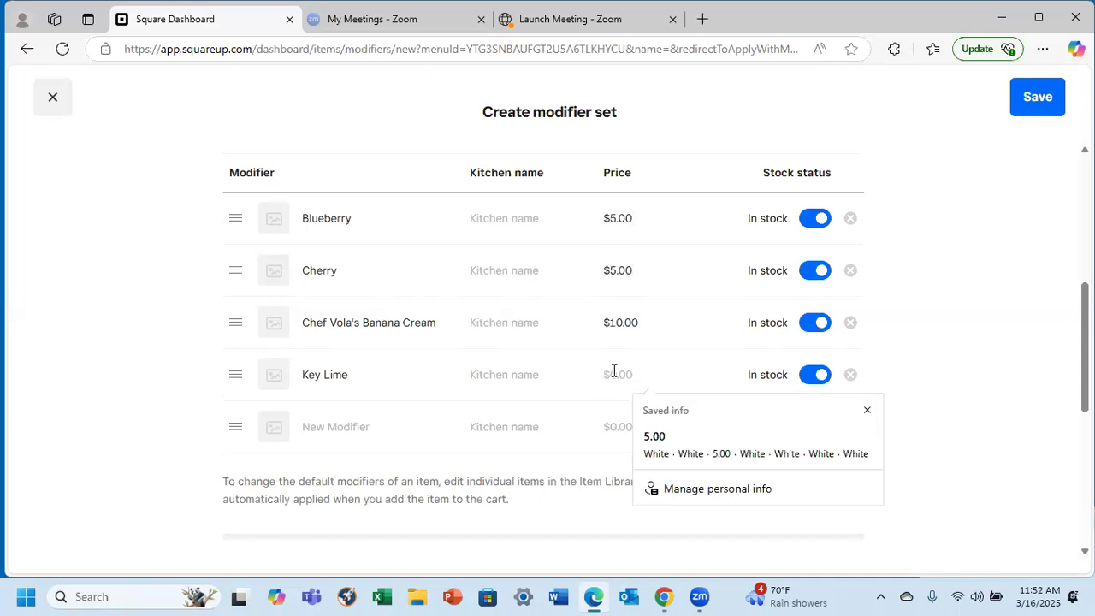
{"action": "type", "text": "7.00"}
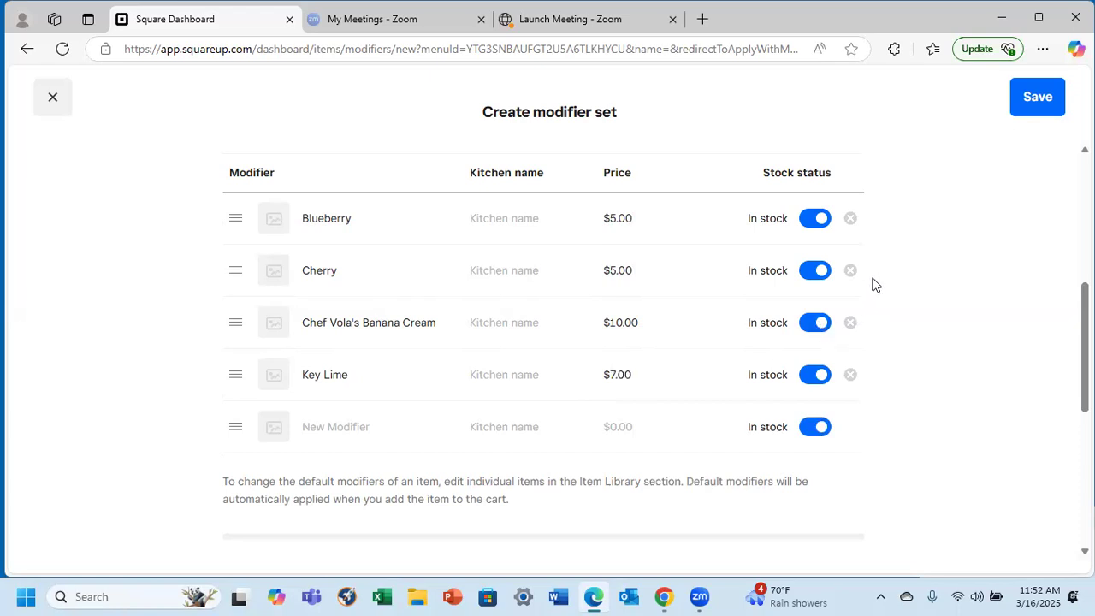
{"action": "left_click", "coordinate": [1037, 97]}
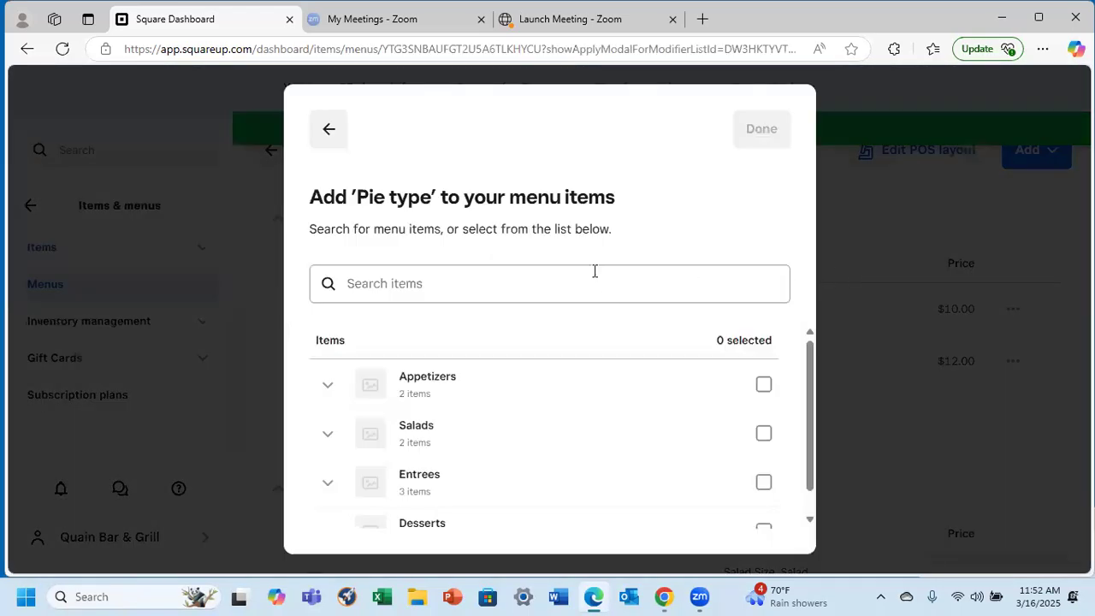
Apply the Pie type set only to the Pie item in the Desserts group
{"action": "scroll", "coordinate": [587, 391], "scroll_direction": "down", "scroll_amount": 1}
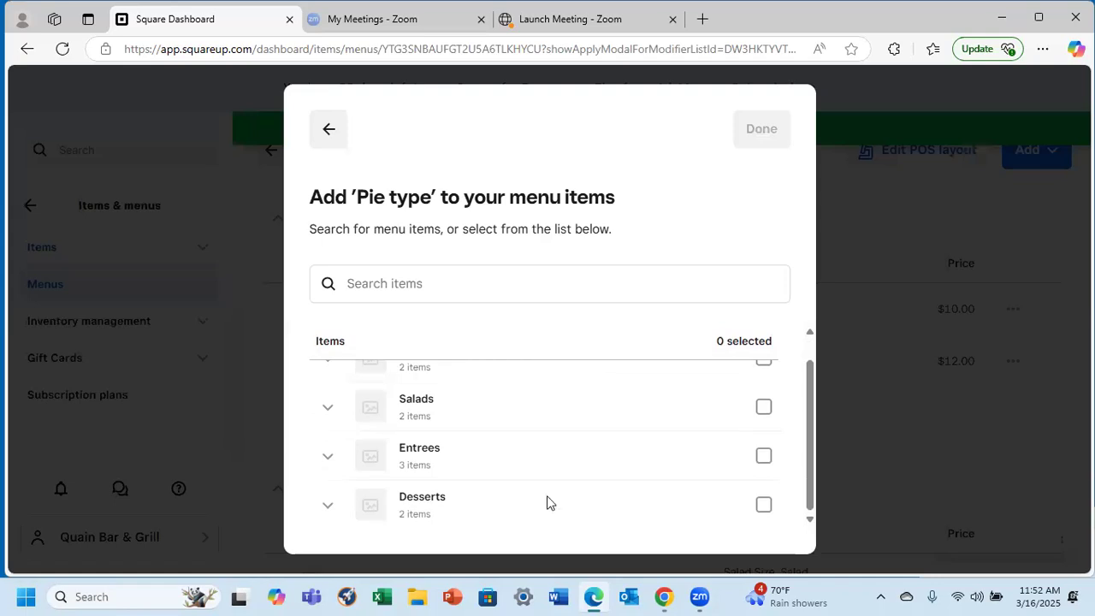
{"action": "left_click", "coordinate": [330, 509]}
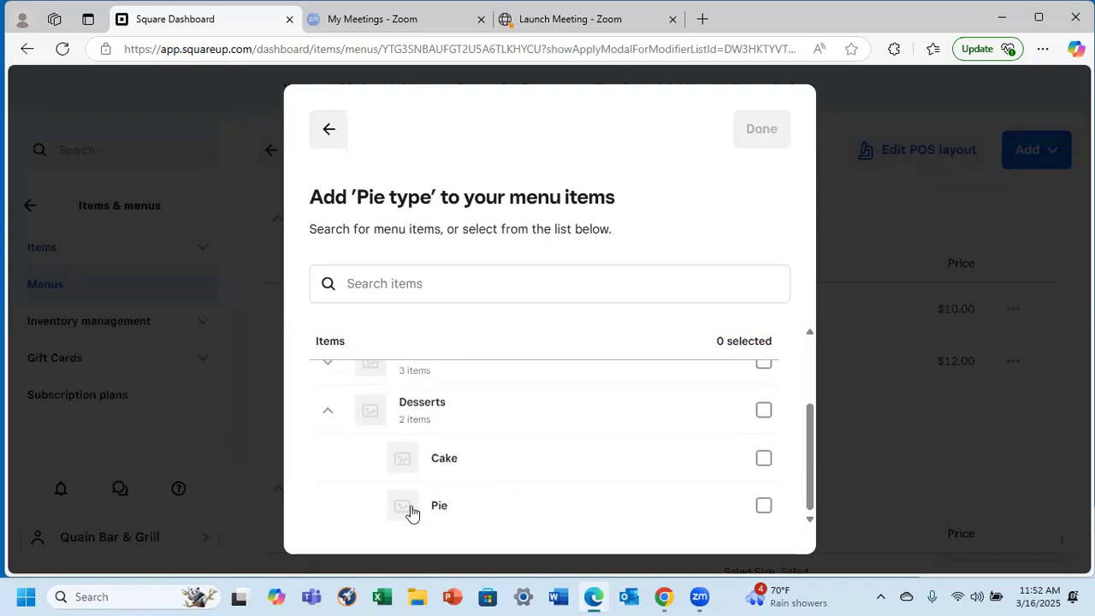
{"action": "left_click", "coordinate": [764, 507]}
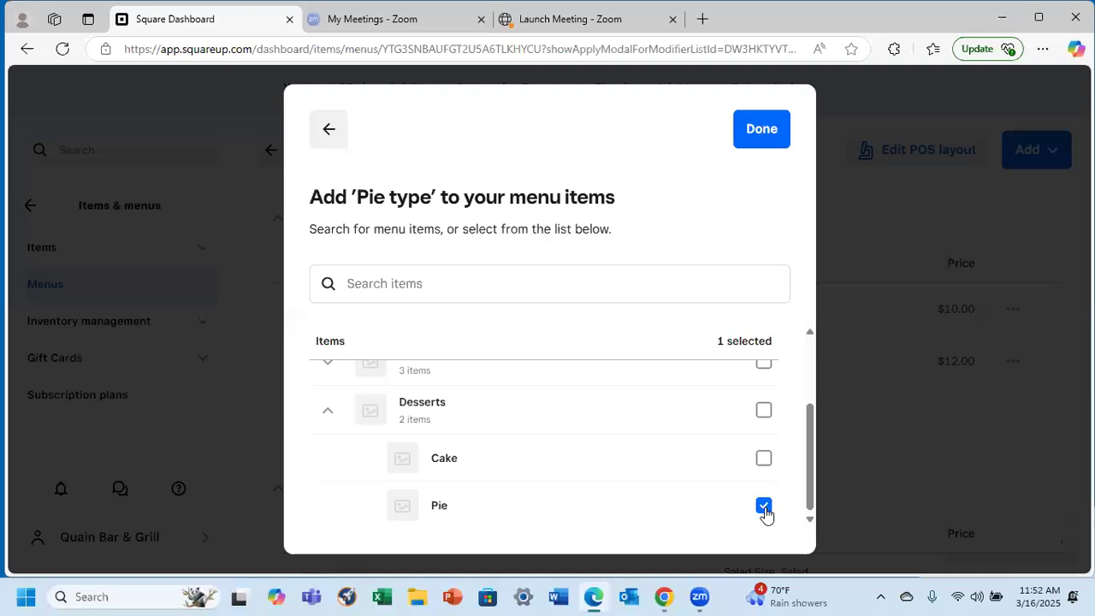
{"action": "left_click", "coordinate": [766, 130]}
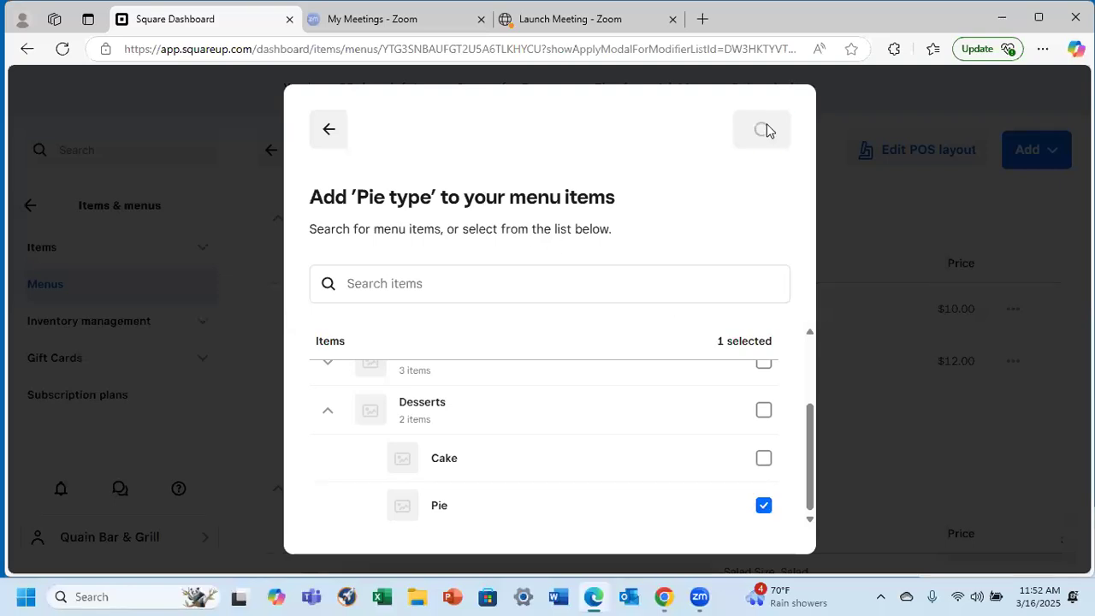
Review the modifiers and prices of the items in all groups of the Dinner Menu
{"action": "scroll", "coordinate": [729, 282], "scroll_direction": "down", "scroll_amount": 2}
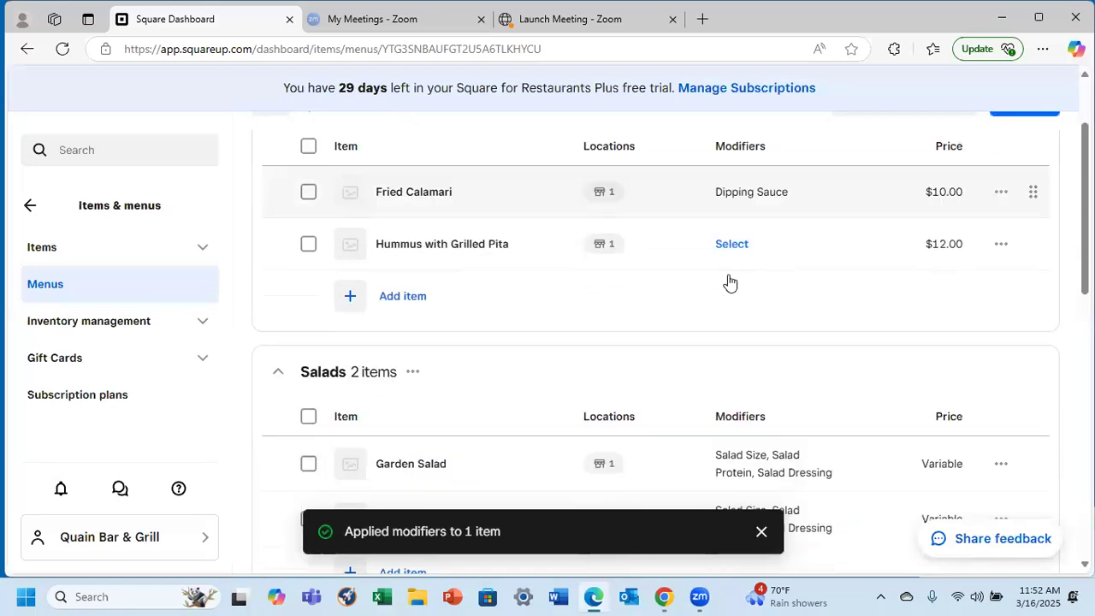
{"action": "scroll", "coordinate": [728, 282], "scroll_direction": "down", "scroll_amount": 7}
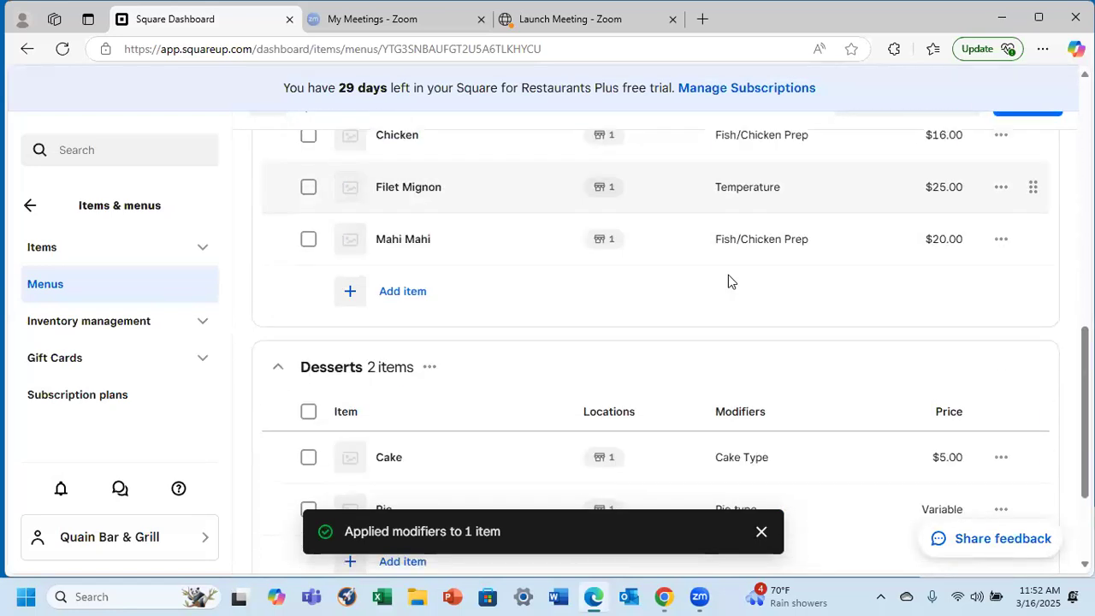
{"action": "scroll", "coordinate": [728, 278], "scroll_direction": "down", "scroll_amount": 2}
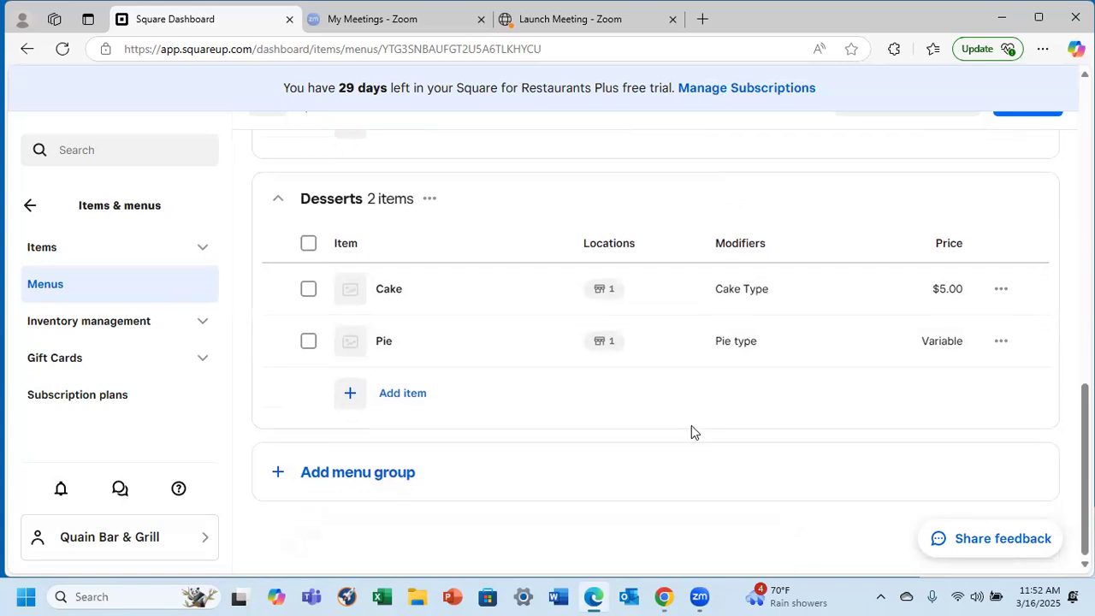
{"action": "scroll", "coordinate": [691, 433], "scroll_direction": "up", "scroll_amount": 5}
{"action": "scroll", "coordinate": [693, 432], "scroll_direction": "up", "scroll_amount": 5}
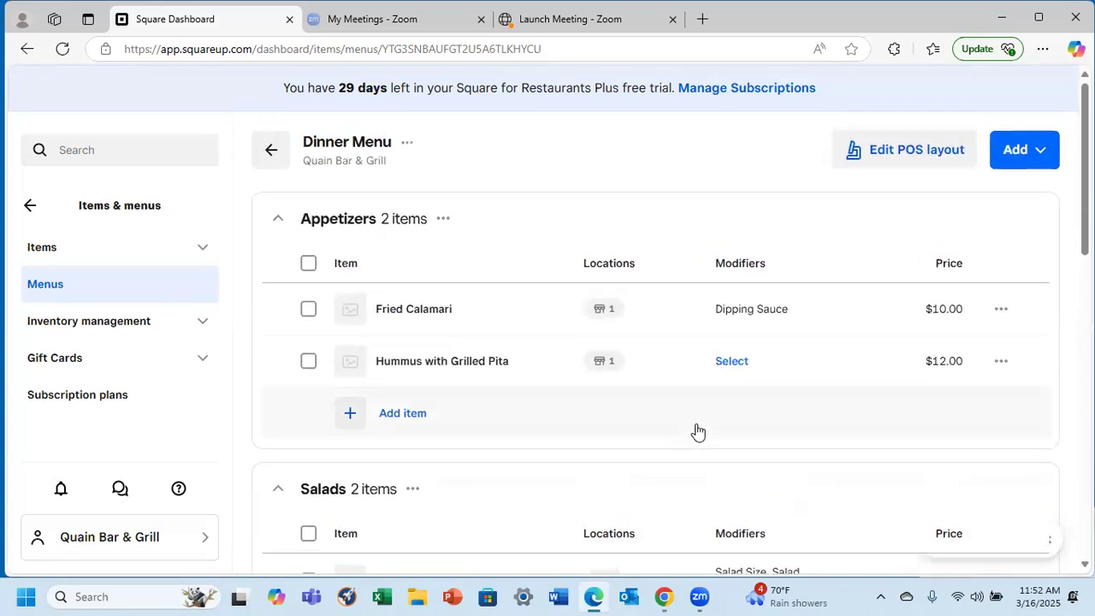
{"action": "scroll", "coordinate": [647, 371], "scroll_direction": "down", "scroll_amount": 5}
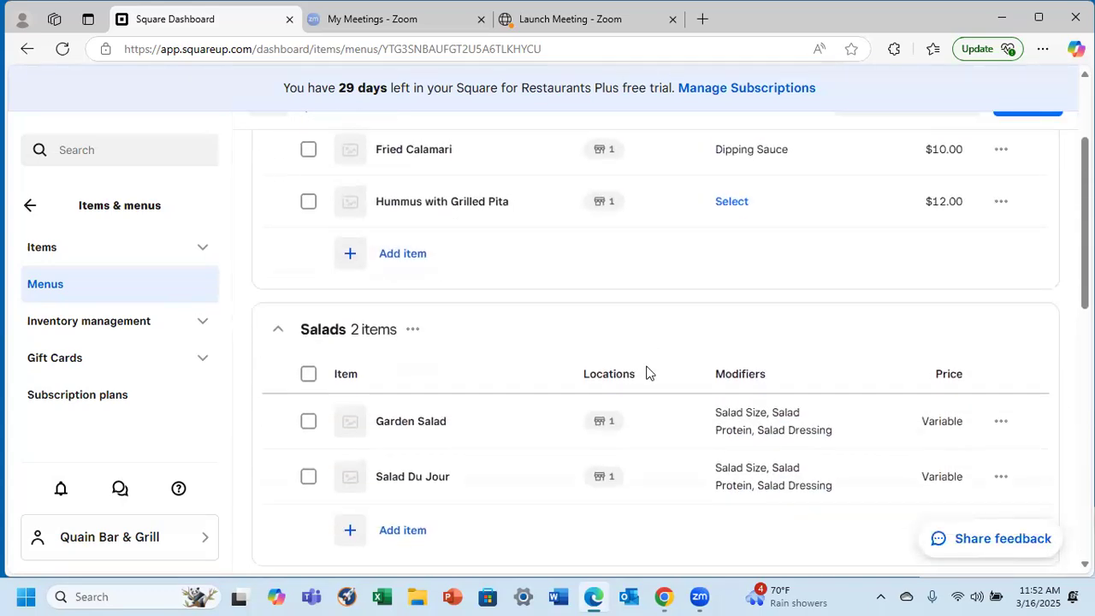
{"action": "scroll", "coordinate": [647, 373], "scroll_direction": "down", "scroll_amount": 5}
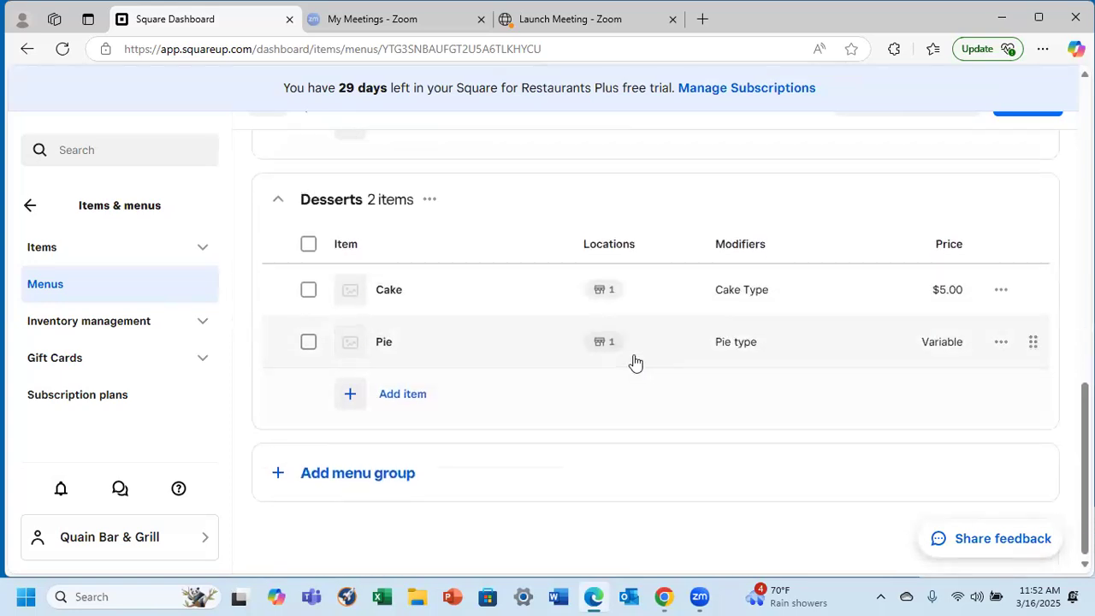
{"action": "scroll", "coordinate": [633, 362], "scroll_direction": "up", "scroll_amount": 5}
{"action": "scroll", "coordinate": [621, 353], "scroll_direction": "up", "scroll_amount": 5}
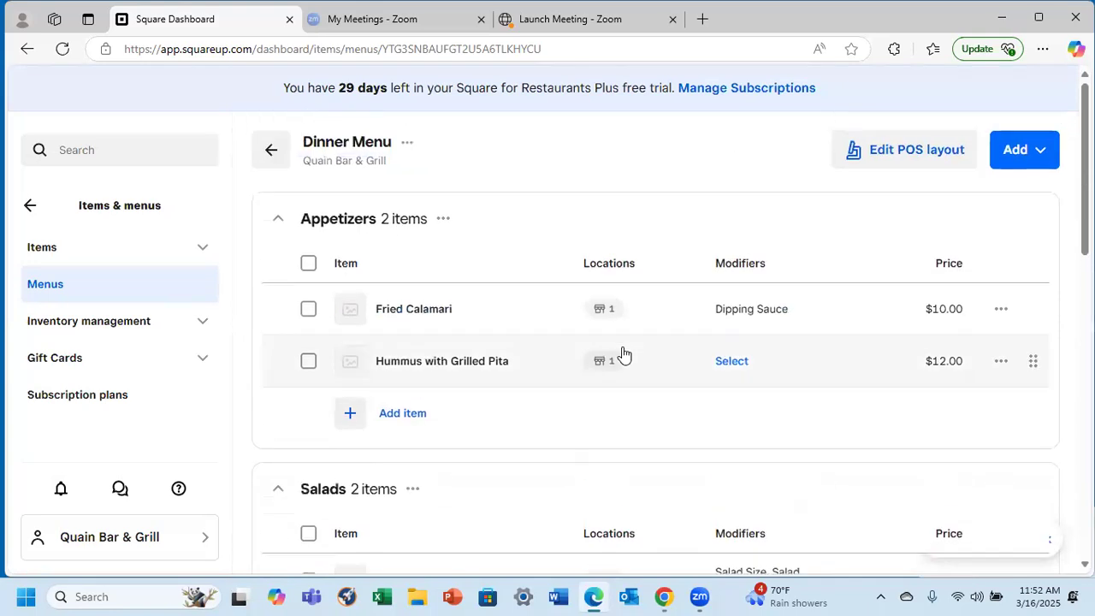